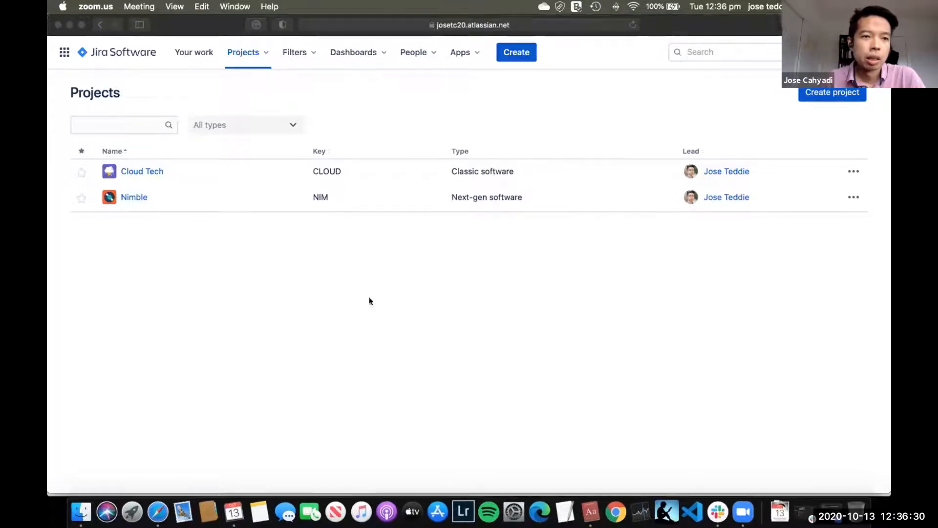
Step: Switch from Jira Software to Confluence and open the JC - Confluence space
click(195, 155)
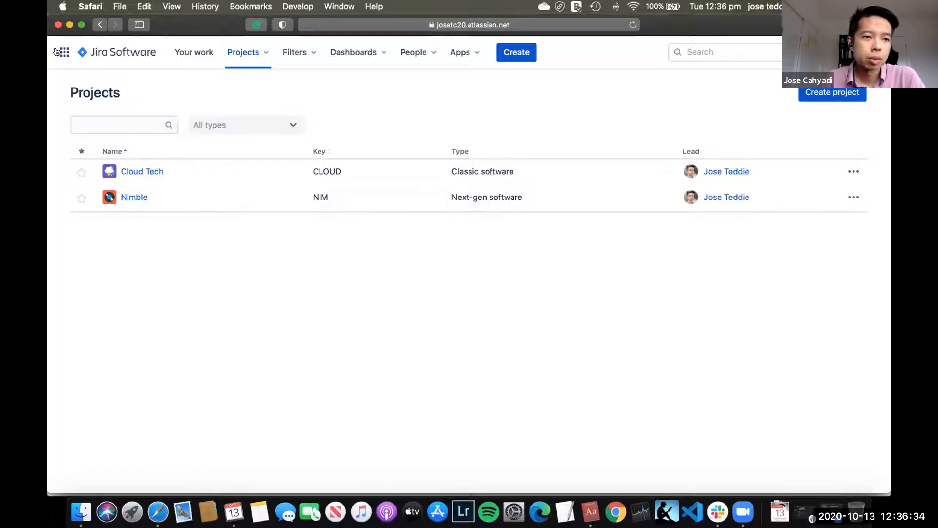
click(64, 53)
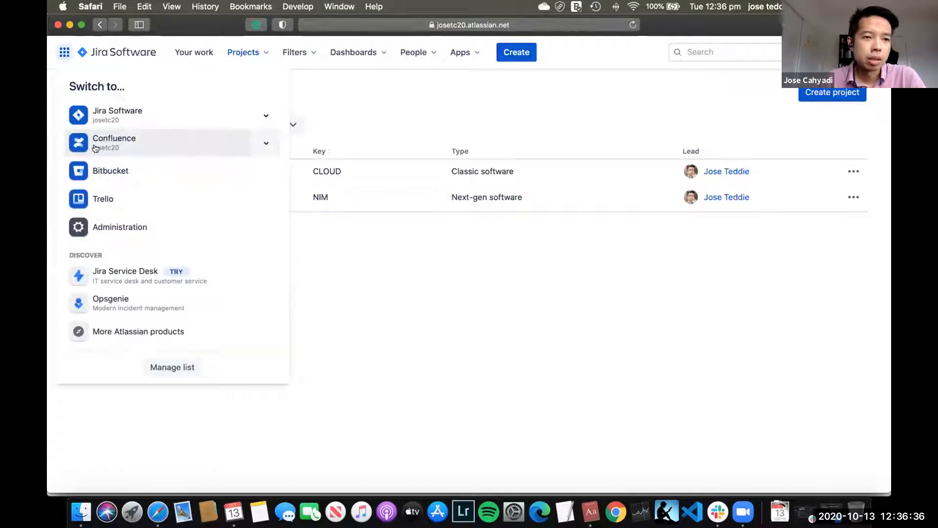
click(148, 145)
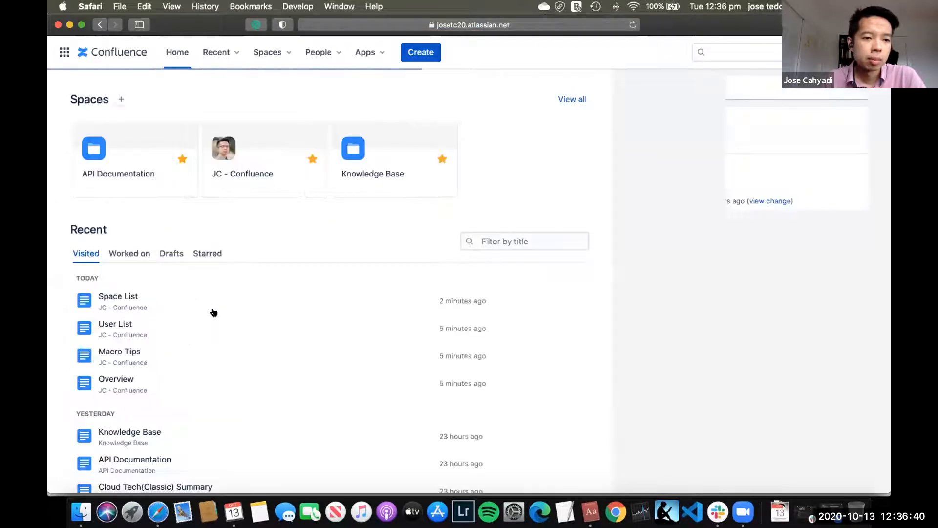
click(284, 52)
click(264, 122)
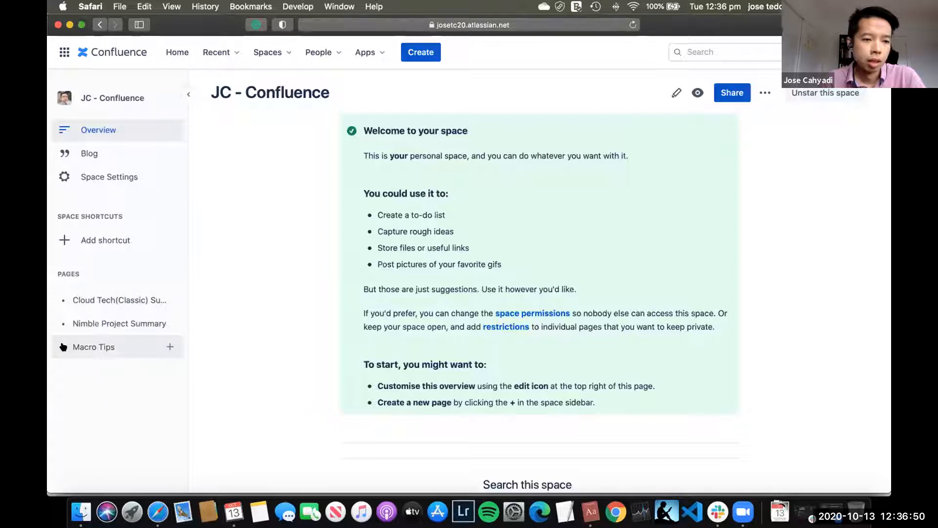
Step: Open the Space List page under Macro Tips for editing
click(105, 343)
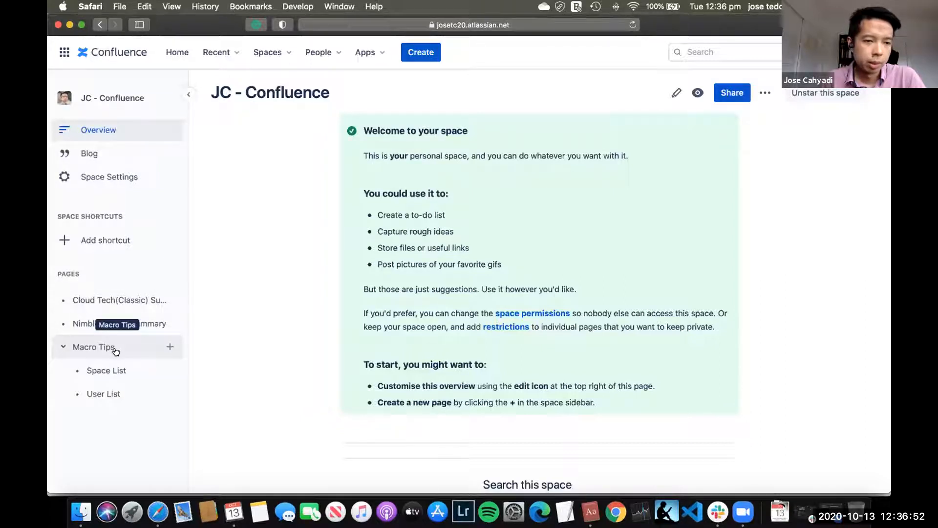
click(116, 348)
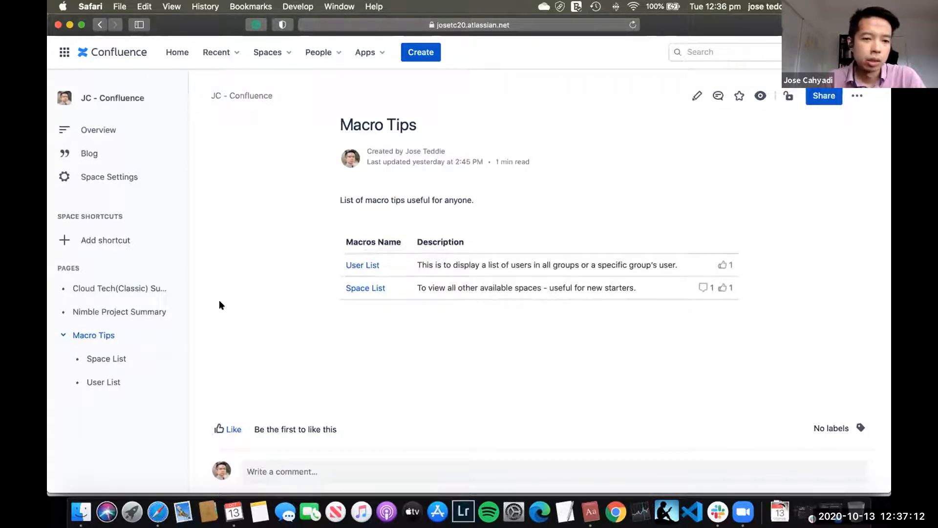
click(113, 357)
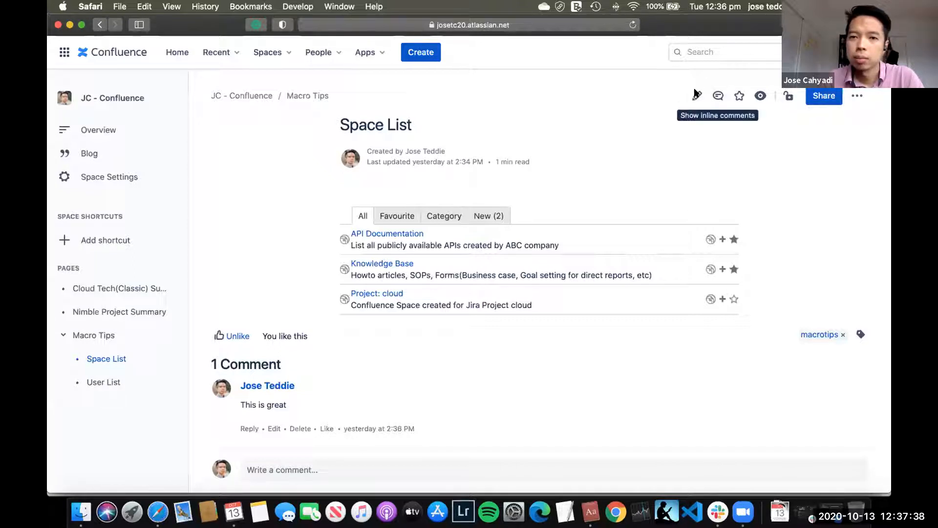
click(683, 107)
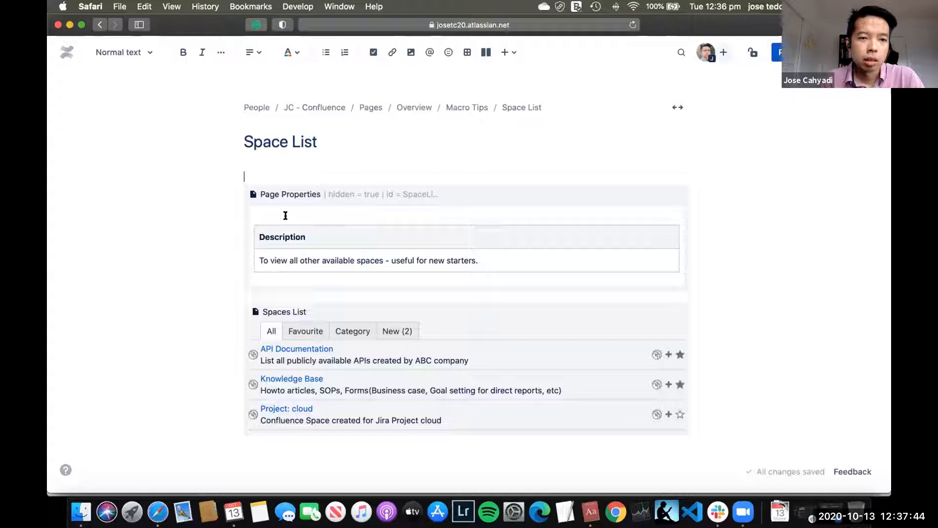
Step: Examine the existing Page Properties macro with its Description table and the Spaces List macro on the page
click(370, 214)
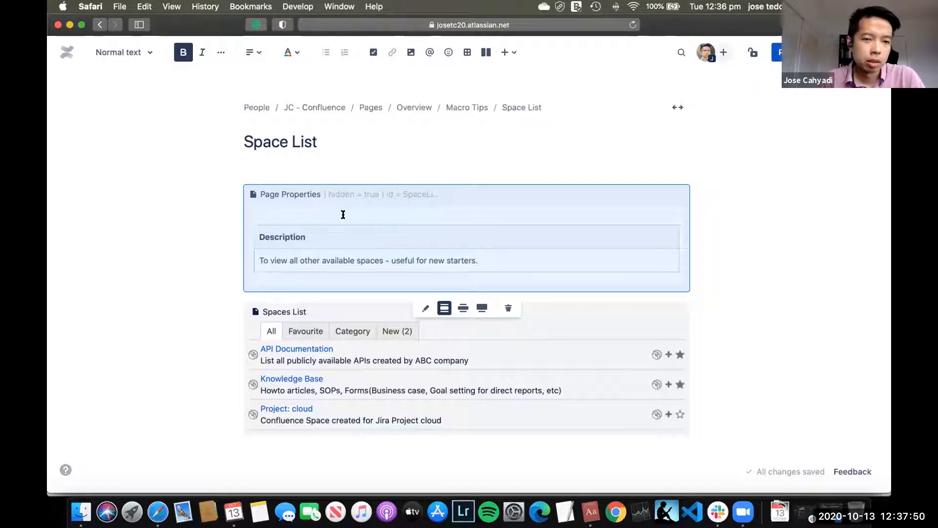
click(317, 233)
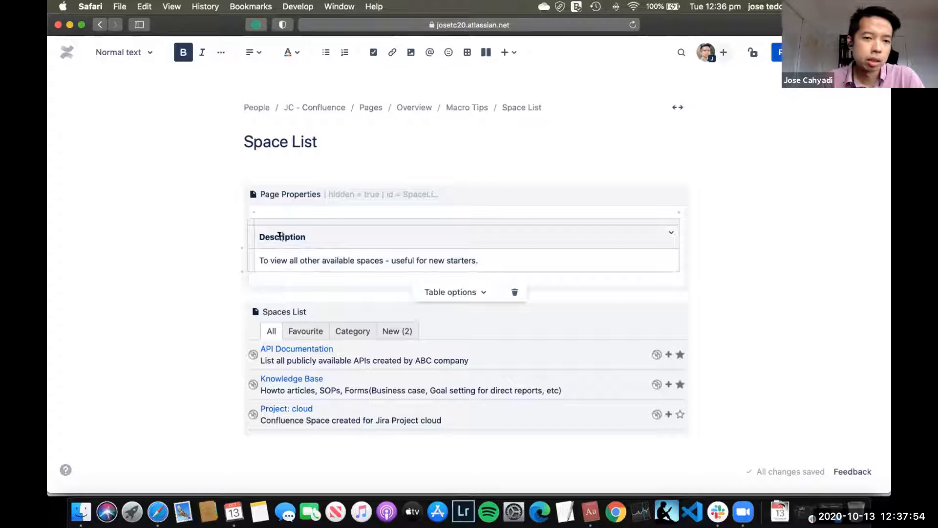
click(274, 259)
drag(257, 259, 474, 260)
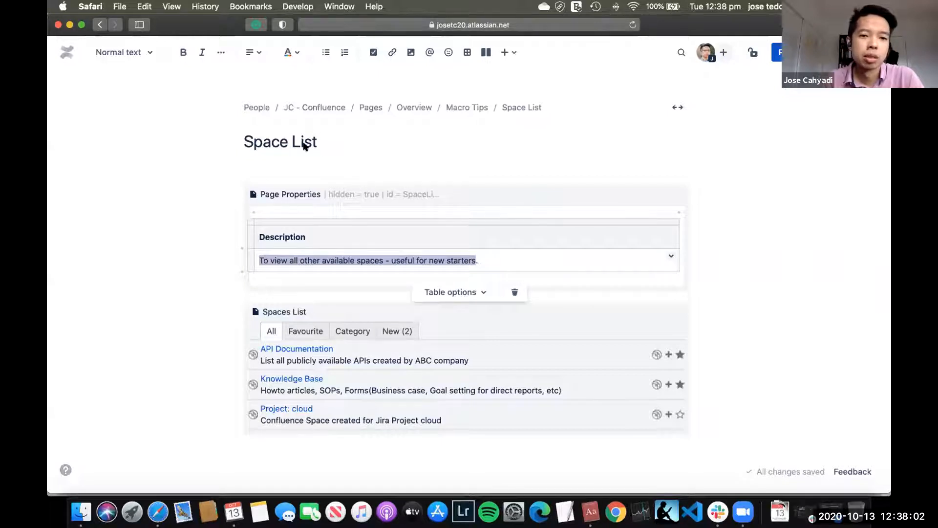
click(390, 150)
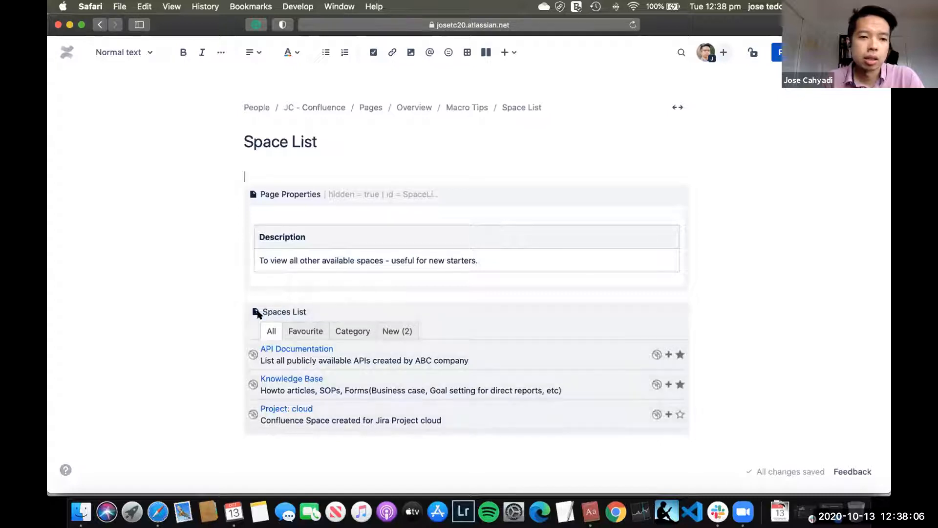
click(731, 413)
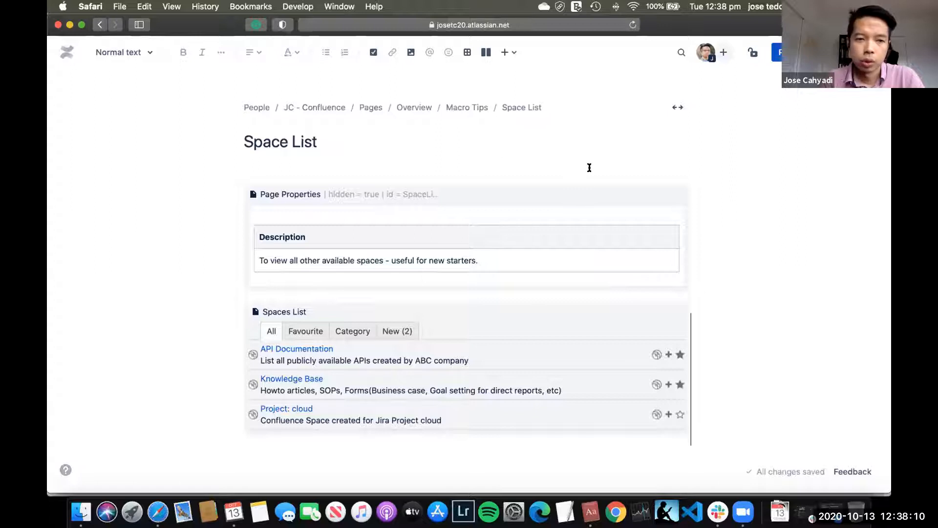
Step: Insert a Page Properties macro on the empty line directly below the page title
click(308, 176)
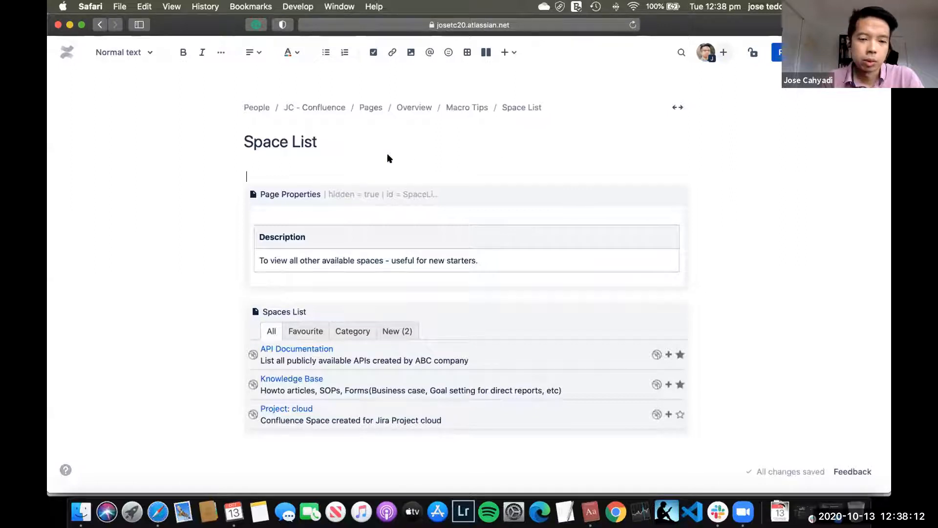
text(/)
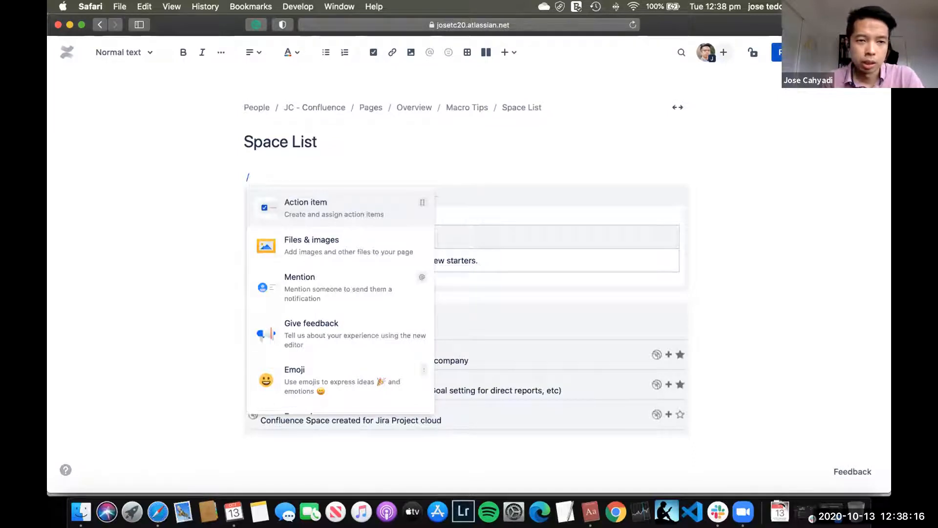
text(page prop)
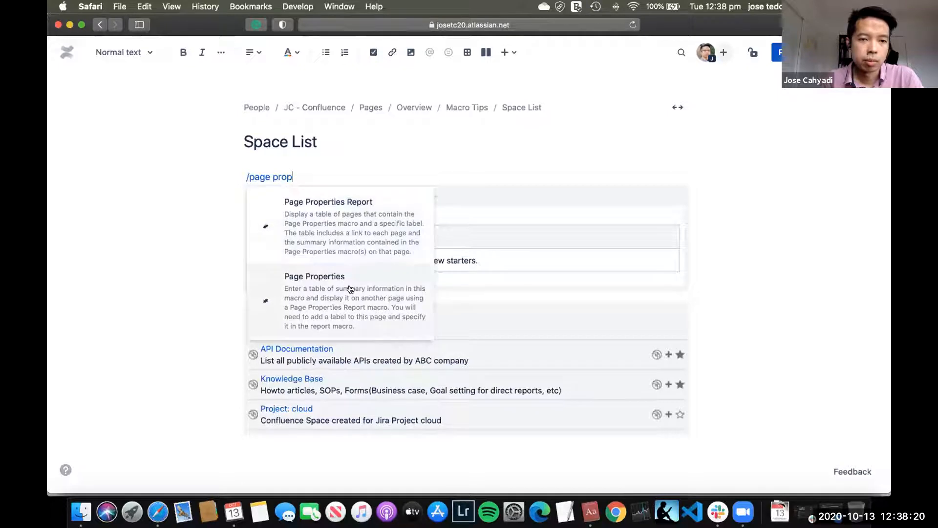
click(361, 279)
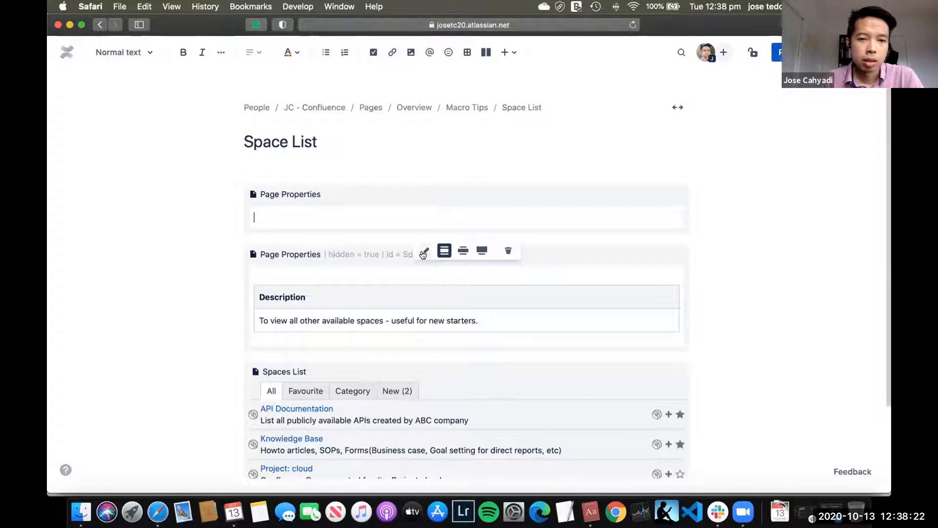
Step: Set the new Page Properties macro's ID to SpaceListProp2, make it hidden and save its settings
click(424, 251)
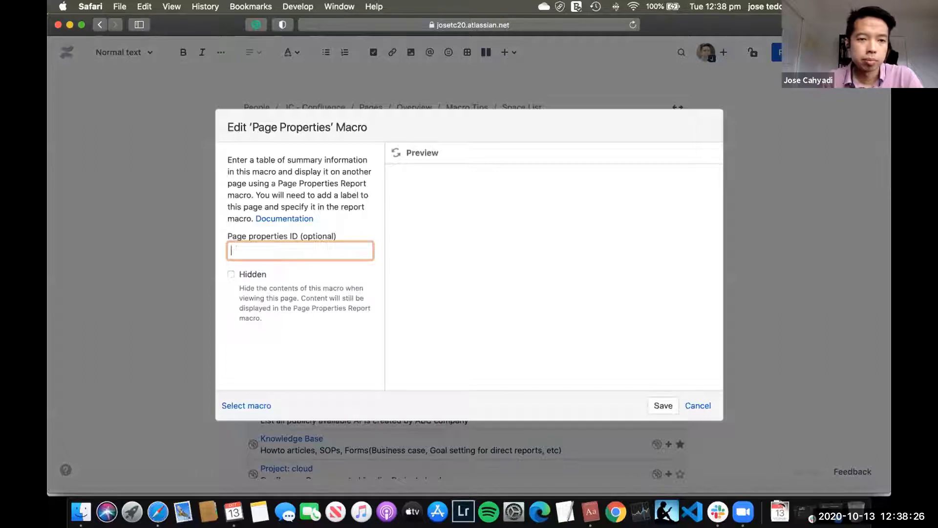
text(SpaceL)
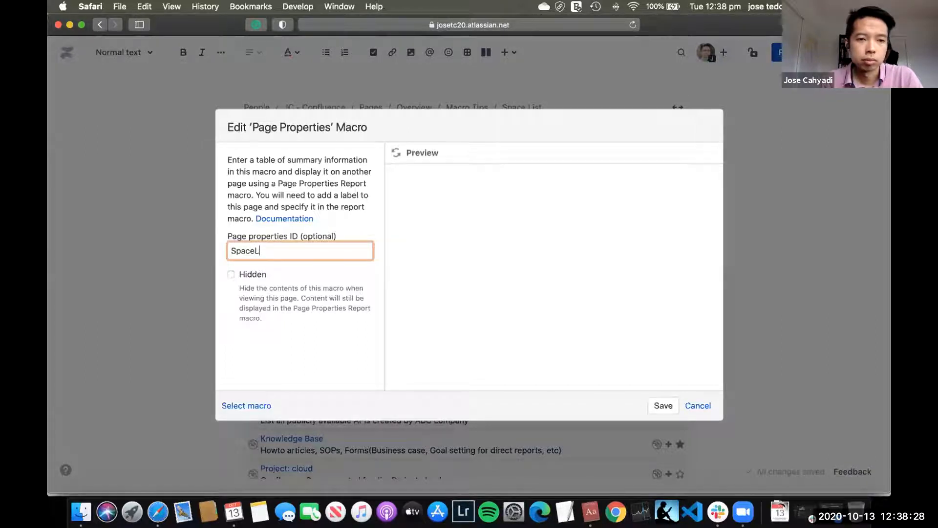
text(istProp2)
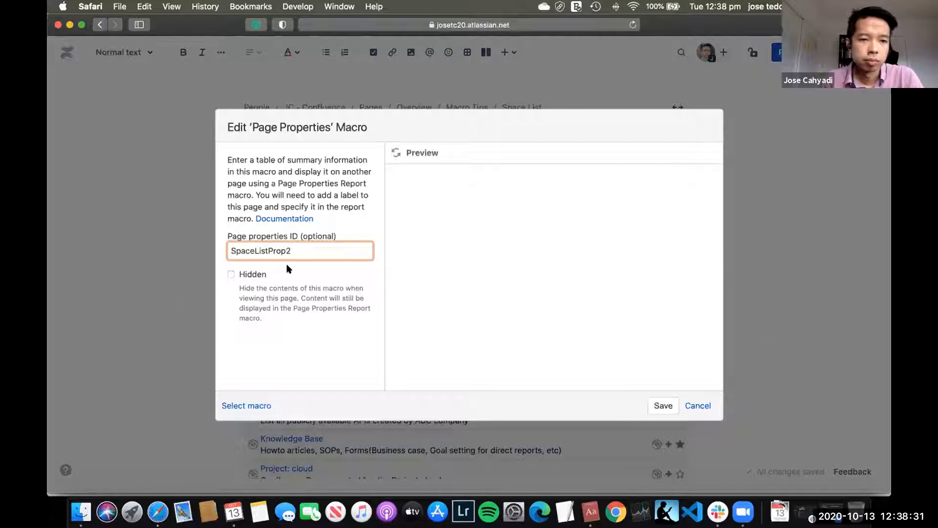
key(super+a)
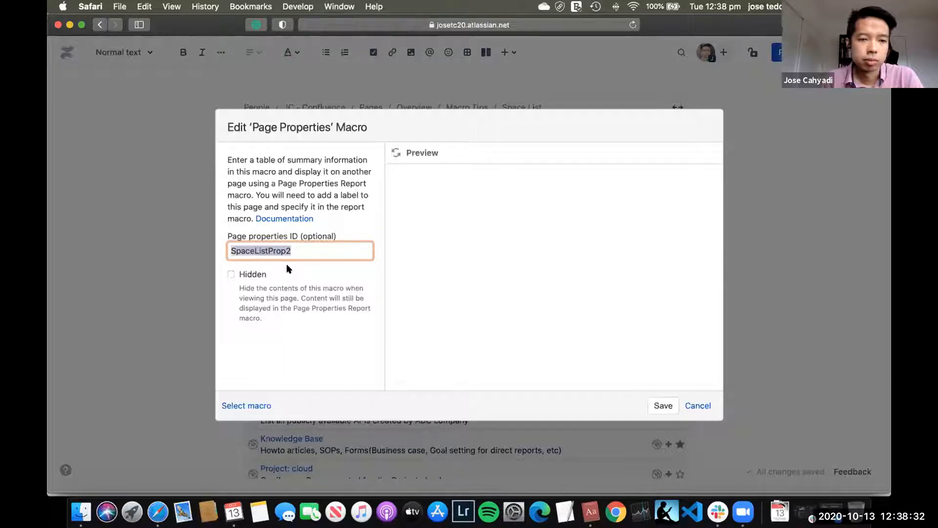
click(230, 273)
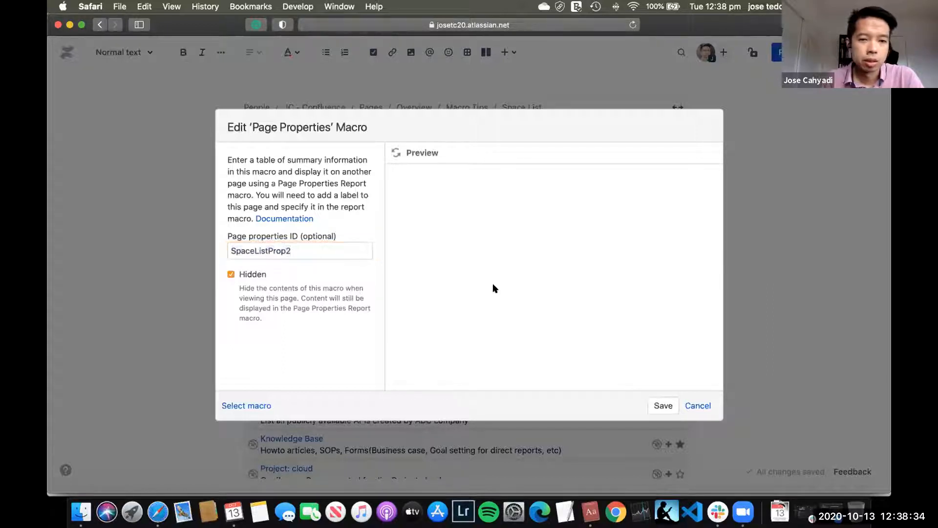
click(663, 406)
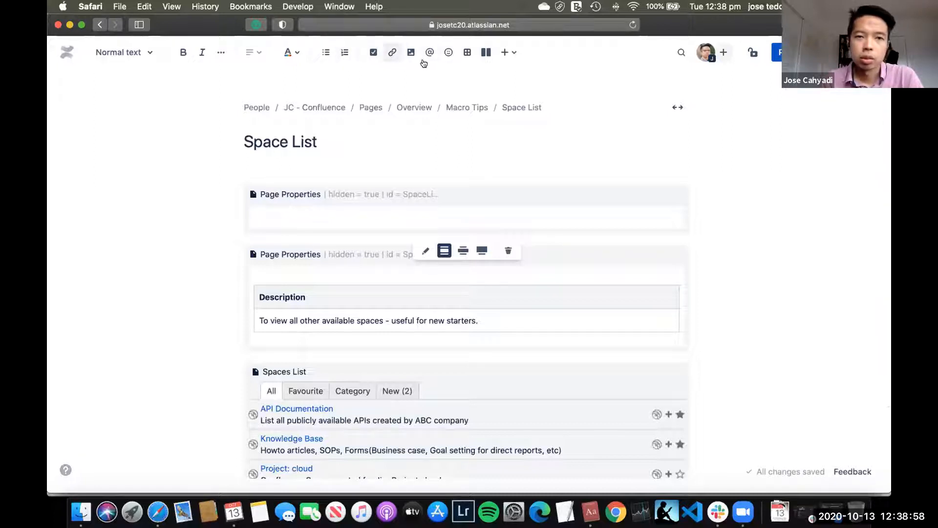
Step: Insert a table inside the new Page Properties macro and reduce it to one column and two rows
click(465, 53)
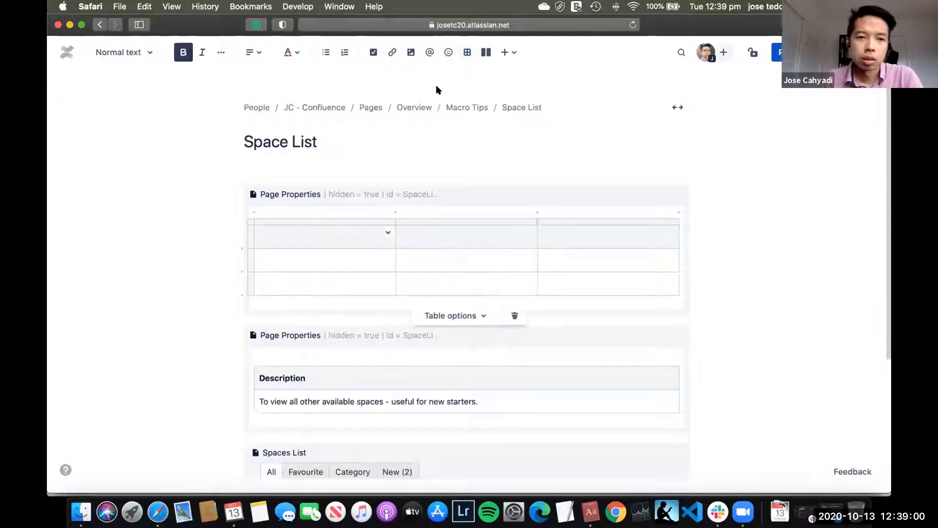
click(471, 213)
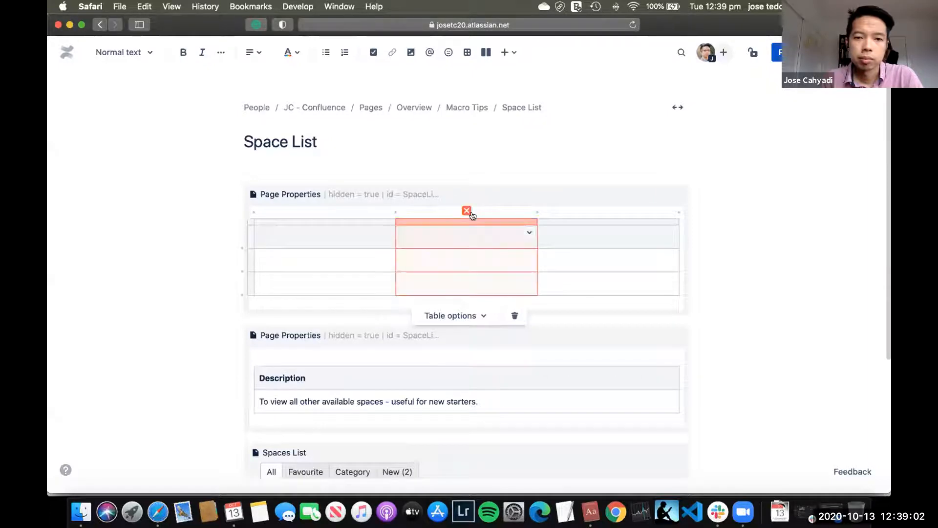
click(469, 213)
click(522, 223)
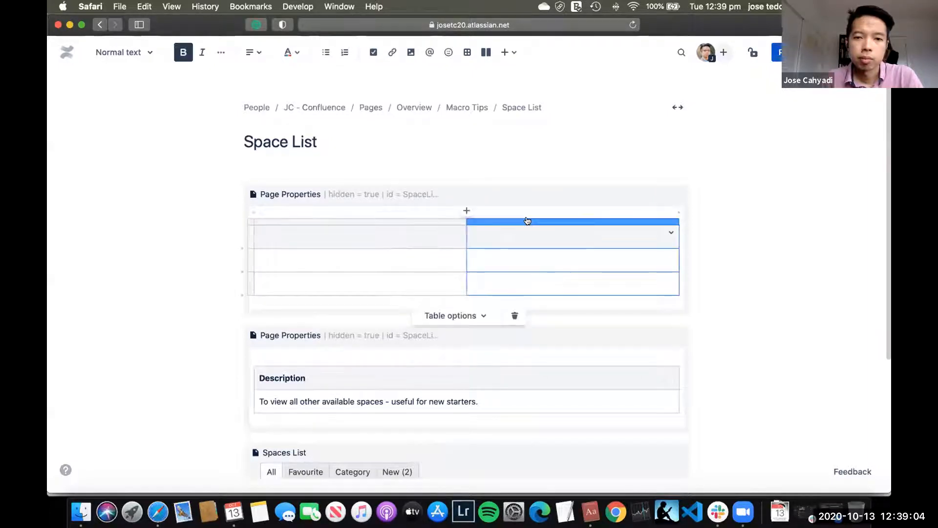
click(573, 210)
click(572, 209)
click(358, 237)
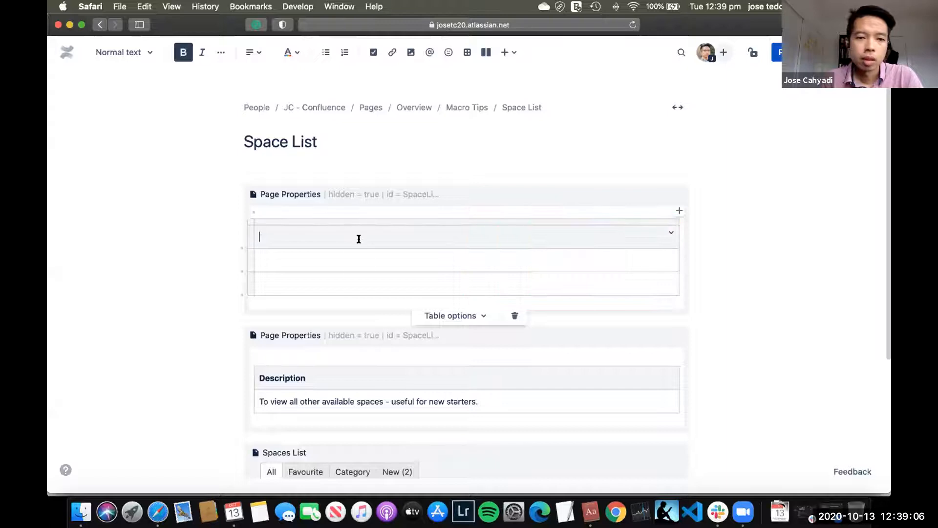
click(241, 279)
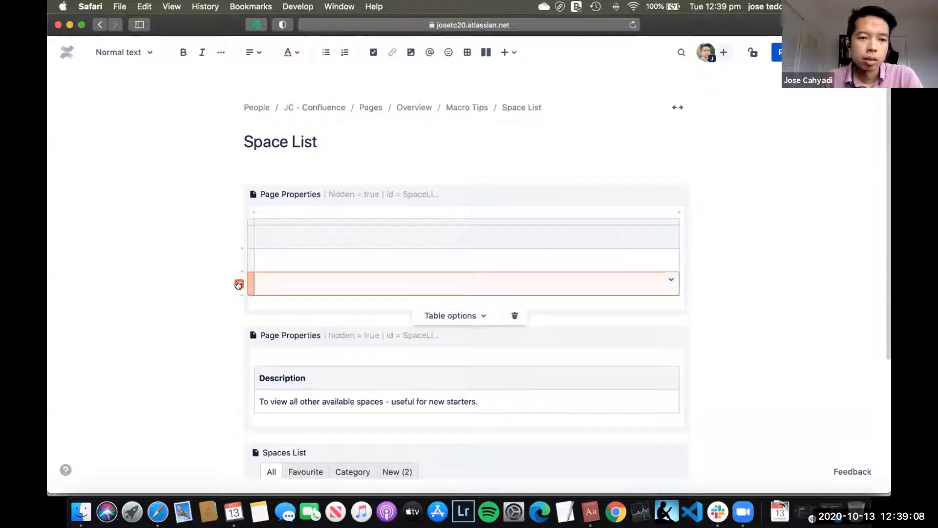
click(237, 280)
Step: Enter Description as the header of the new one-column table
click(305, 254)
click(310, 233)
click(323, 356)
click(243, 354)
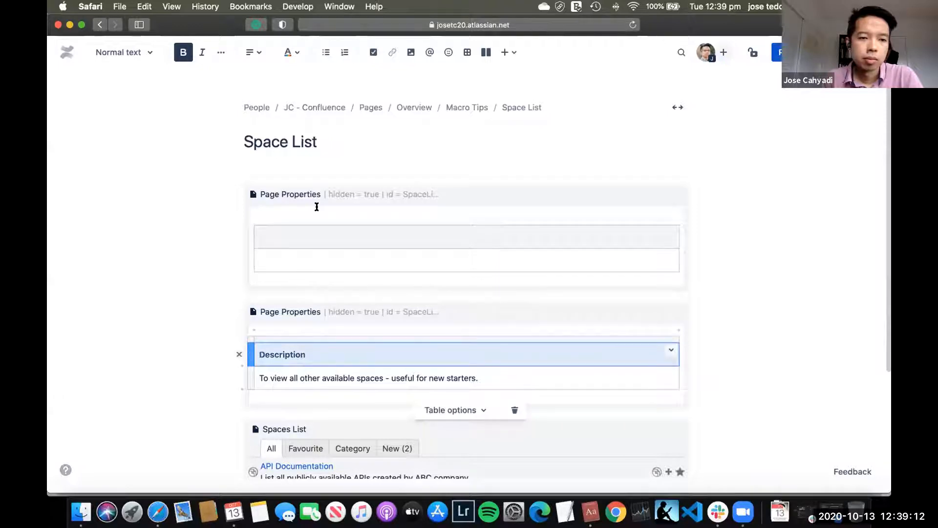
click(316, 239)
text(Descrip)
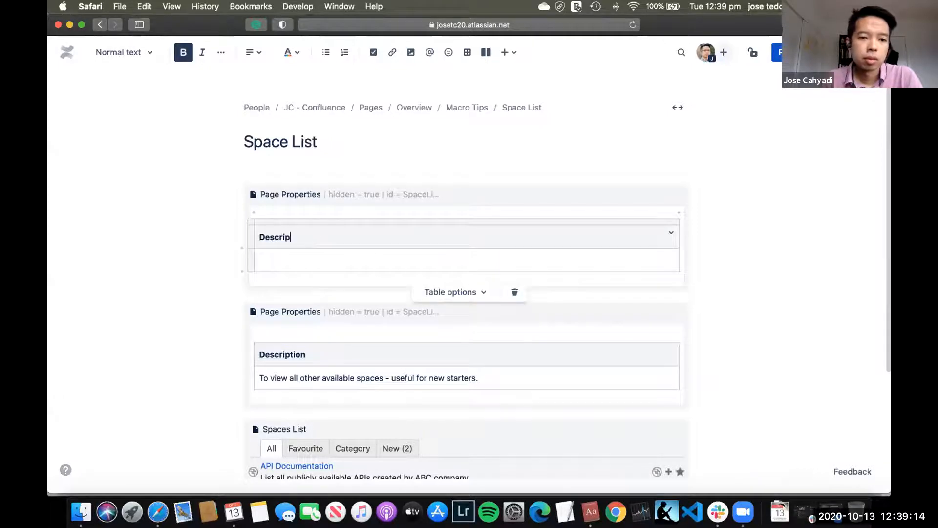
text(tion)
Step: Copy the sentence "To view all other available spaces - useful for new starters." from the older table into the new table's empty row
click(483, 376)
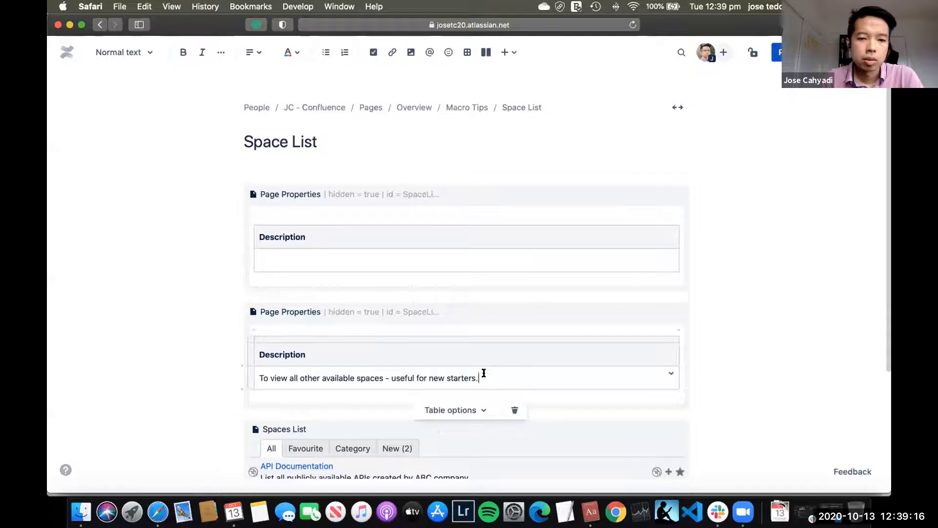
drag(258, 378, 479, 378)
key(super+c)
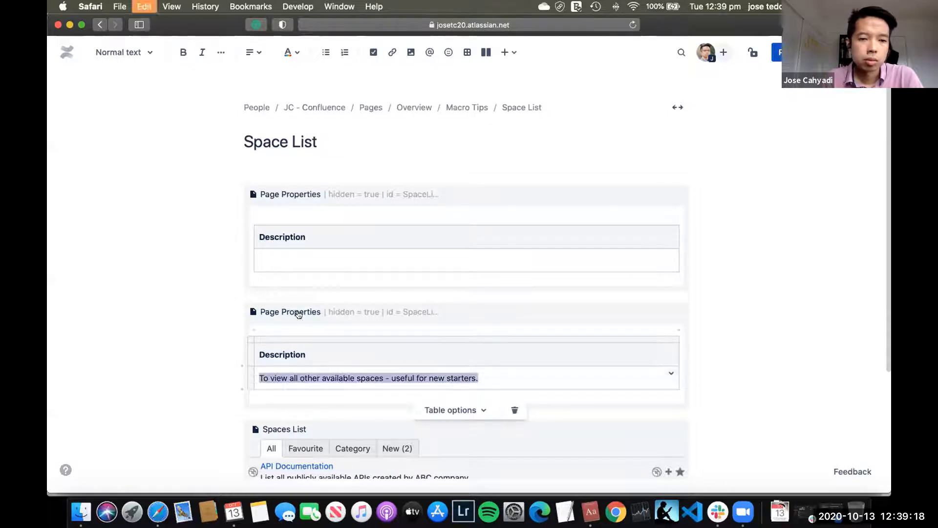
click(365, 259)
key(super+v)
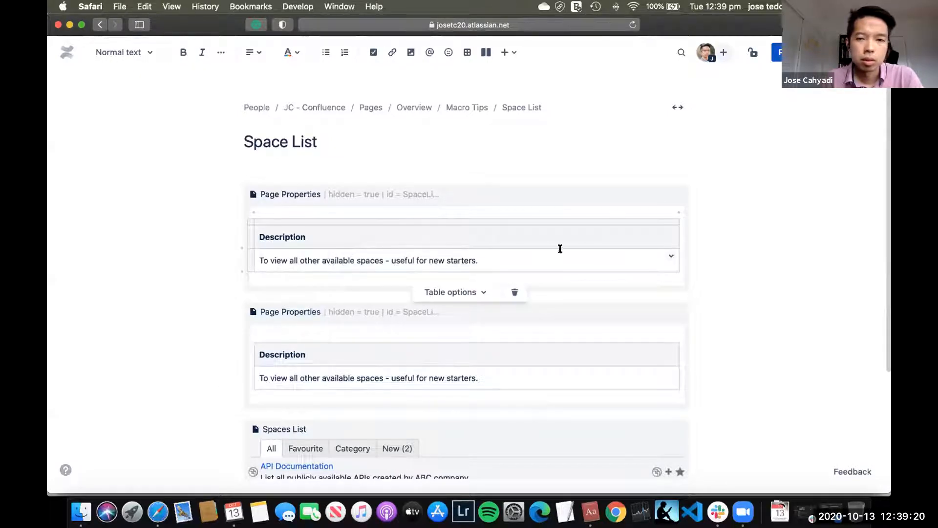
Step: Delete the older Page Properties macro located just above the Spaces List macro
click(387, 314)
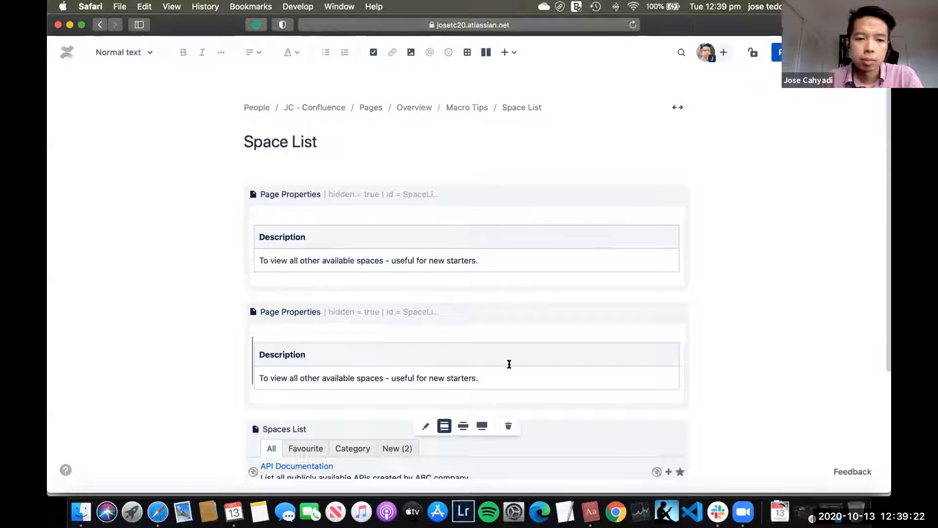
click(306, 305)
click(508, 426)
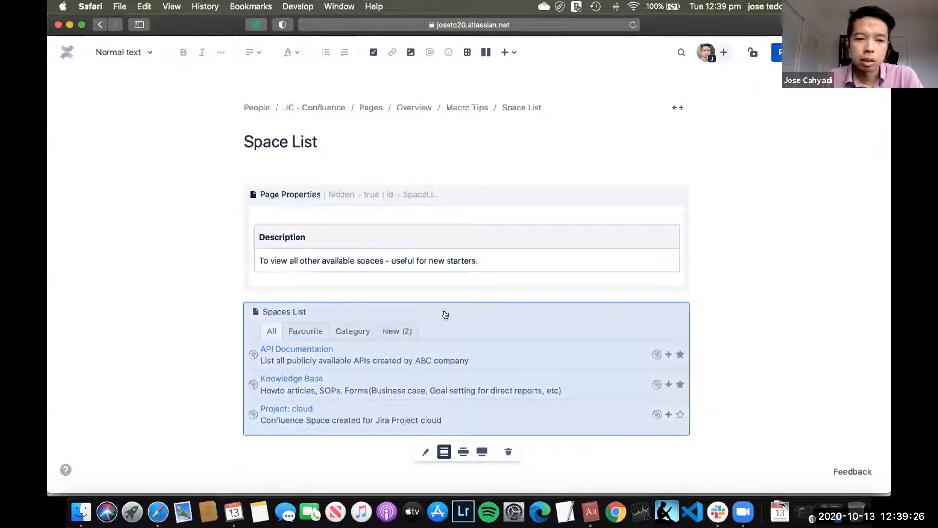
Step: Publish the Space List page, then open the Macro Tips page and sort its summary table by Description
click(662, 166)
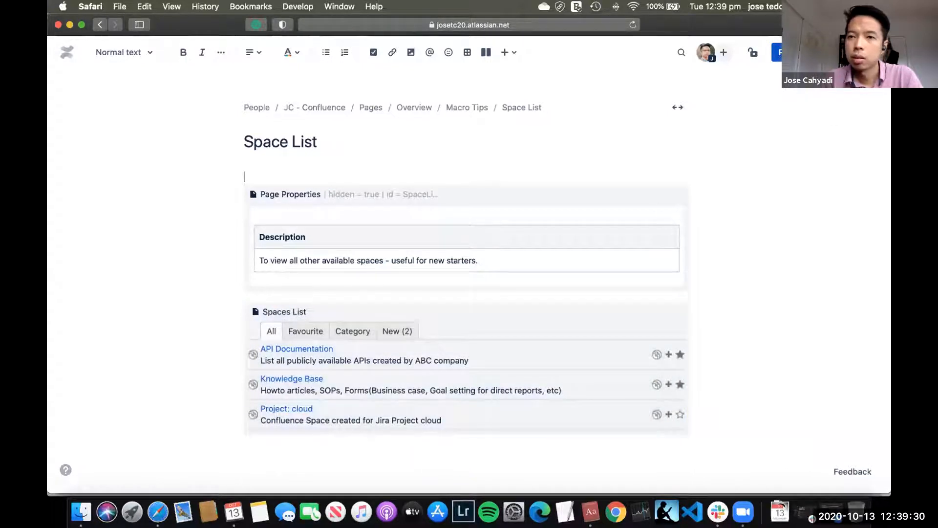
click(800, 184)
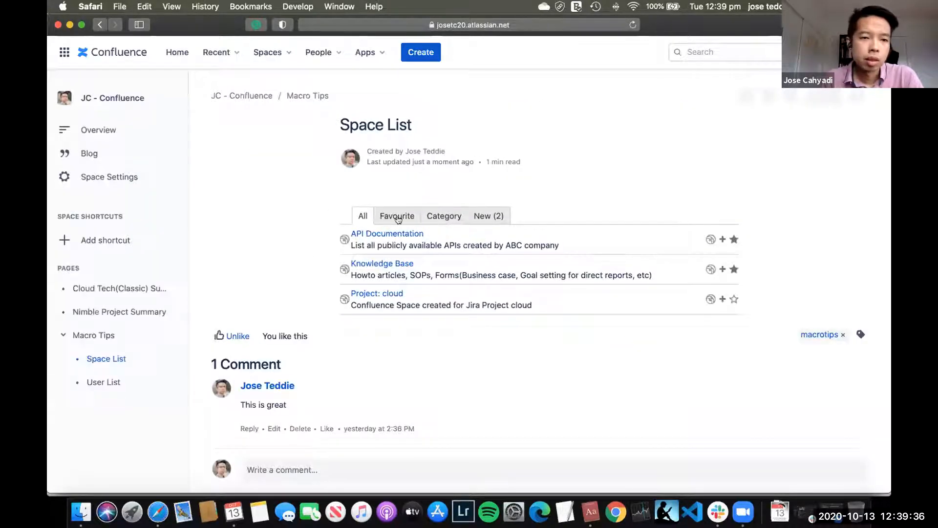
click(100, 336)
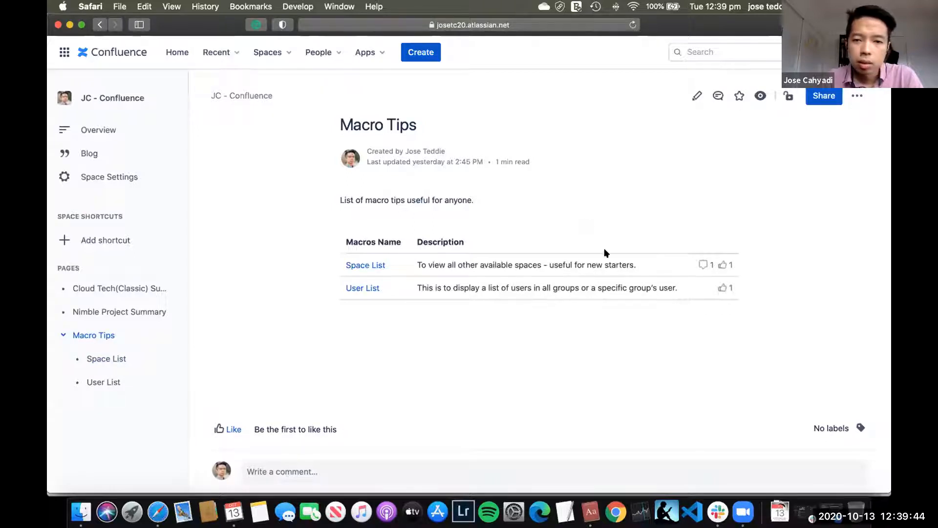
click(561, 242)
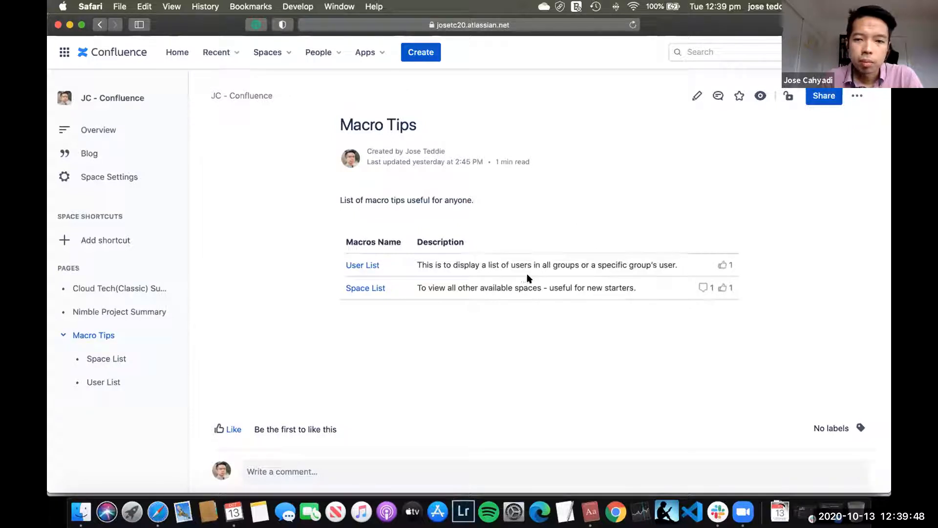
click(697, 95)
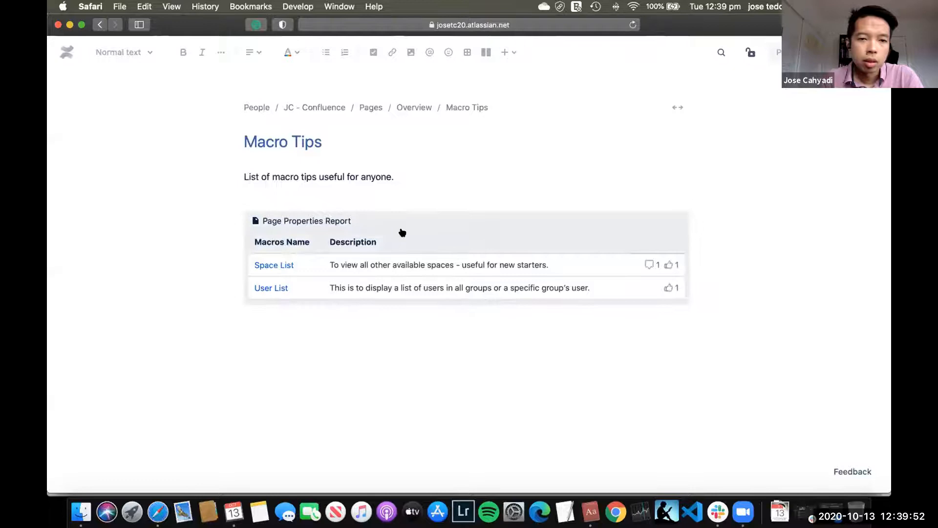
click(402, 232)
click(425, 190)
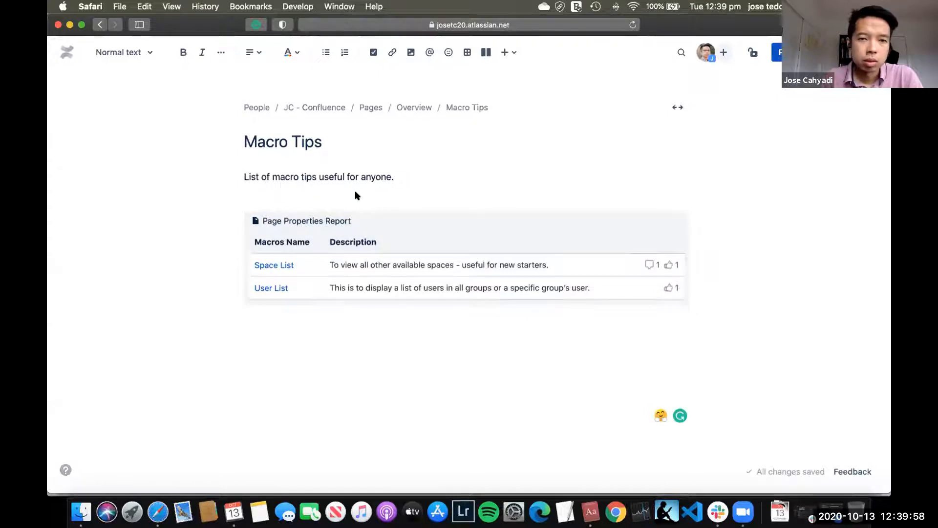
text(/pa)
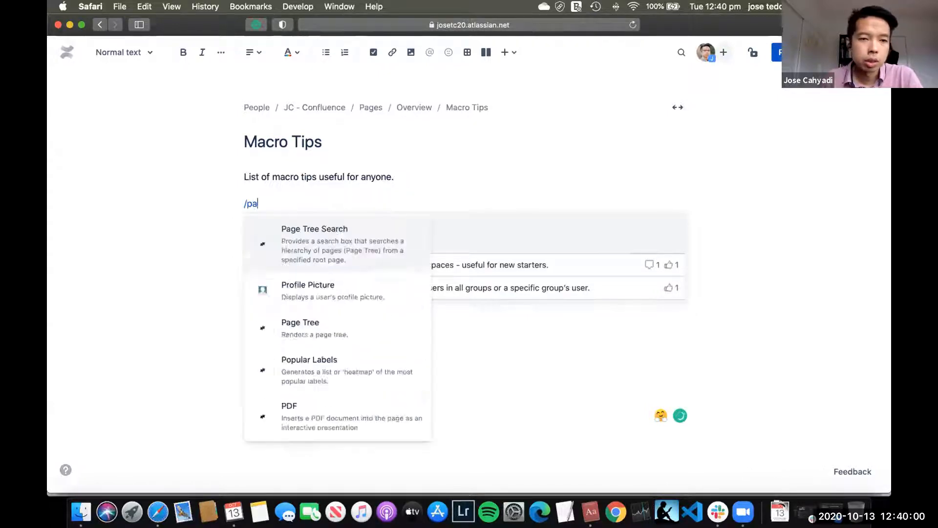
text(ge prop)
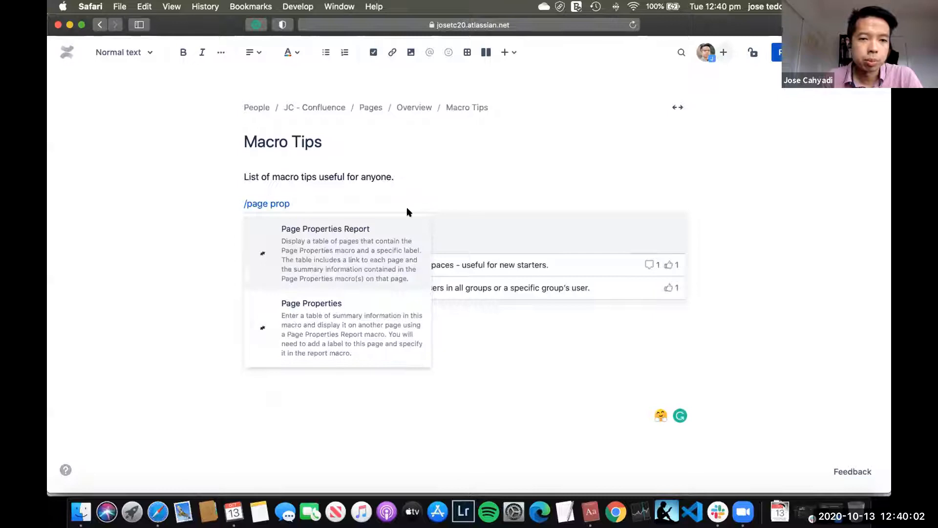
key(Return)
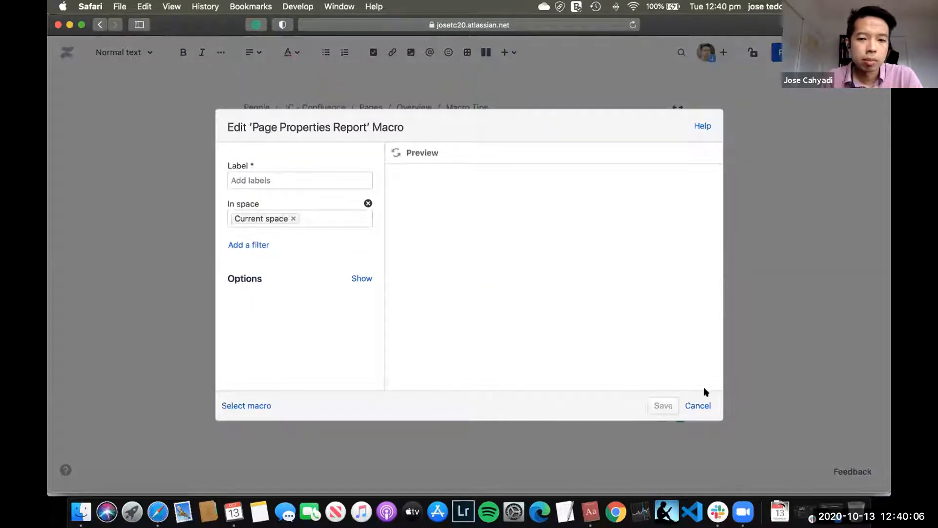
click(699, 406)
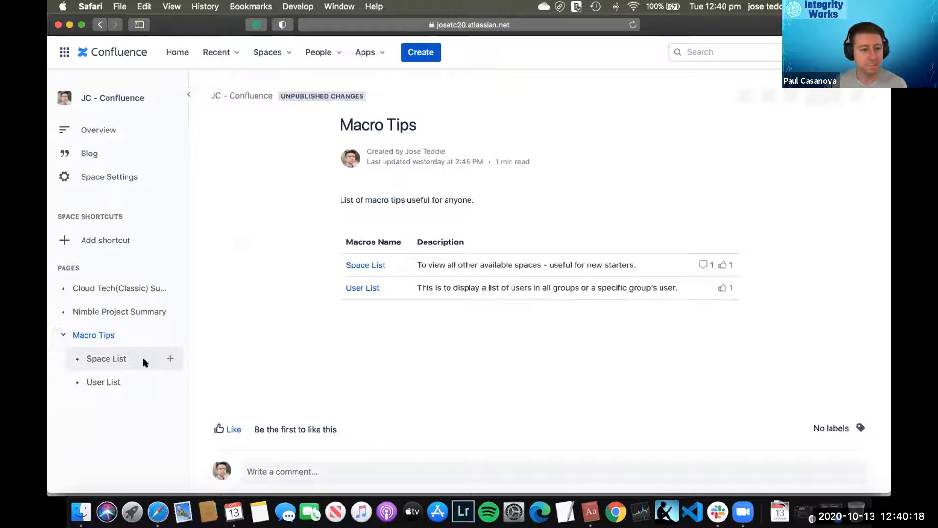
click(145, 362)
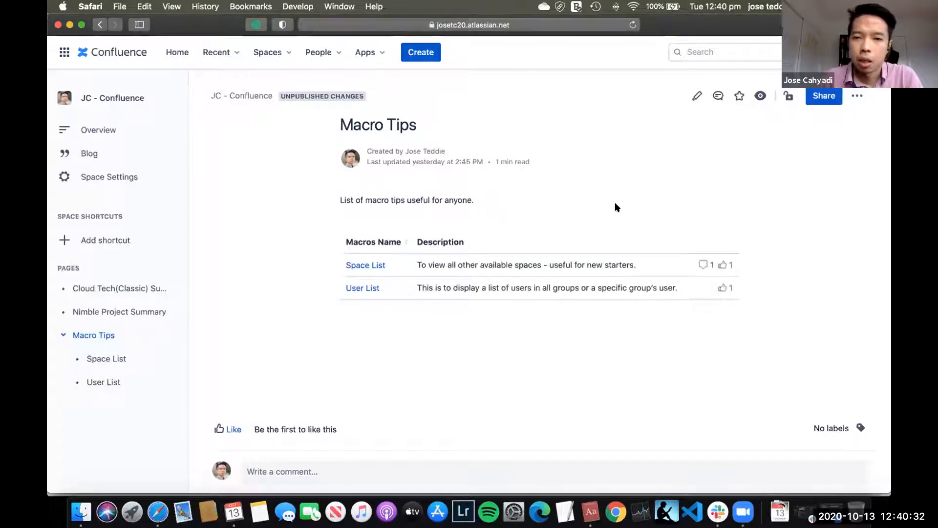
Step: Edit the Macro Tips page and insert a new Page Properties Report macro above the existing report
click(697, 95)
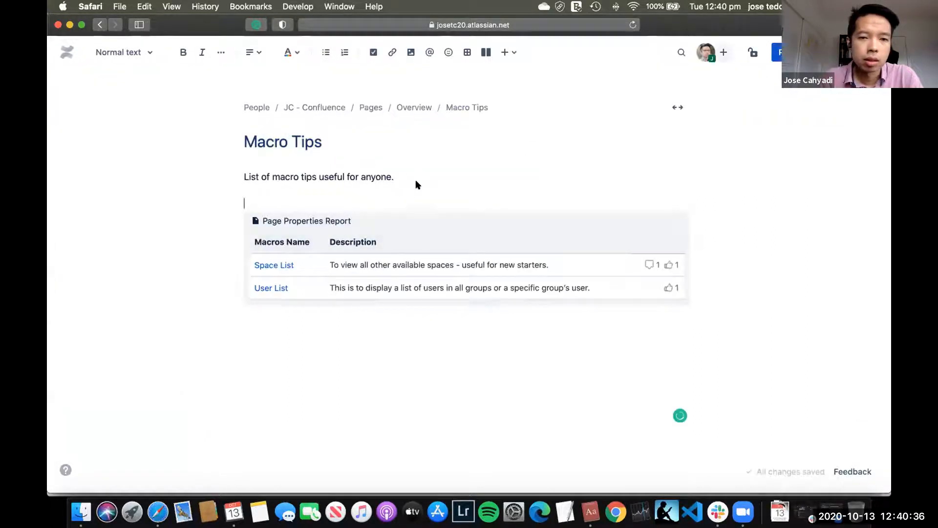
click(498, 214)
click(514, 175)
key(Return)
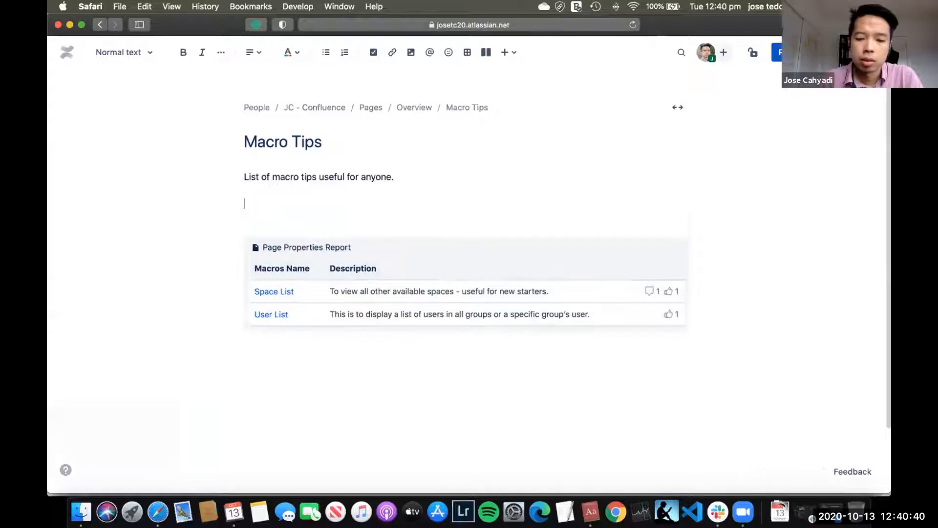
text(/page prop)
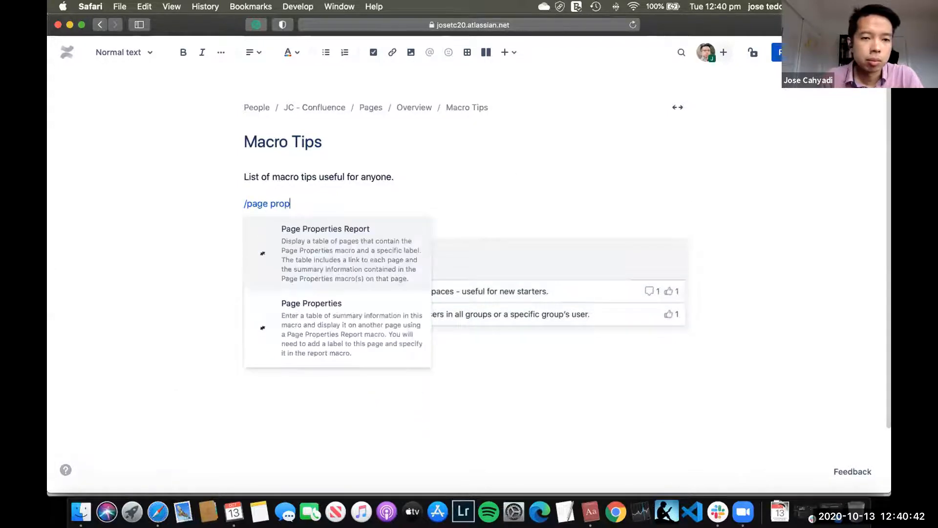
click(375, 264)
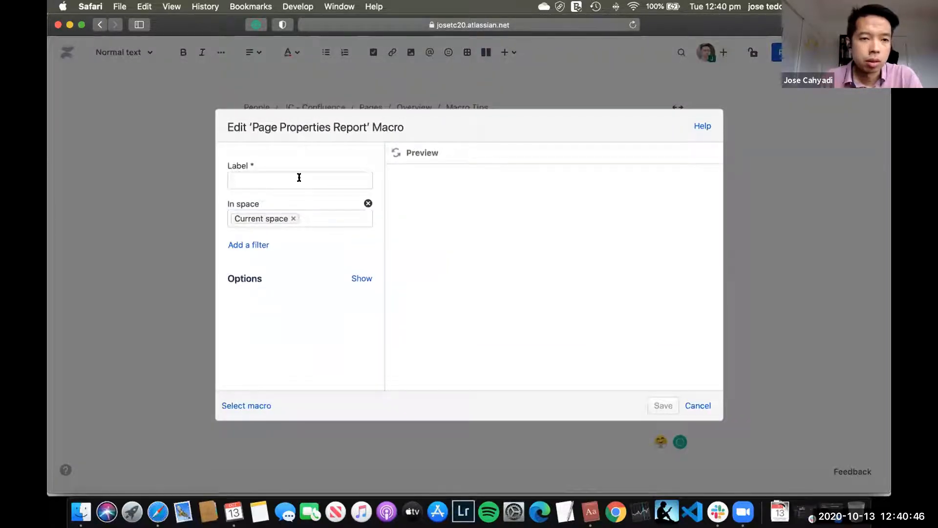
Step: Set the new report's label to macrotips and check the space suggestions, leaving it on the current space
text(macrotips)
click(260, 204)
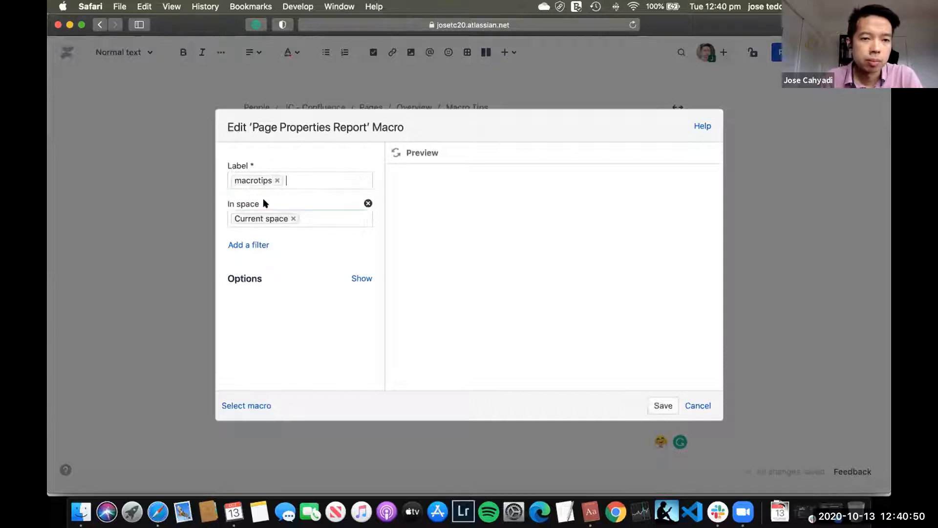
click(318, 221)
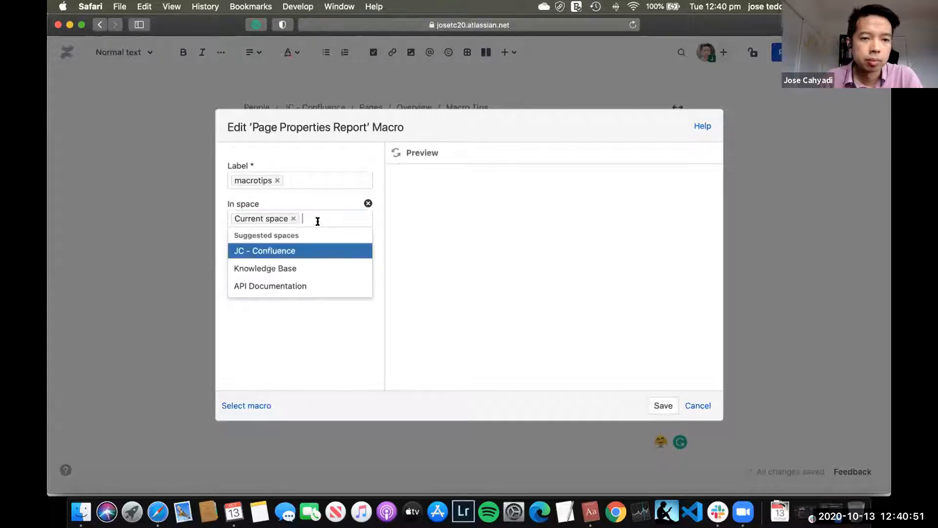
click(275, 349)
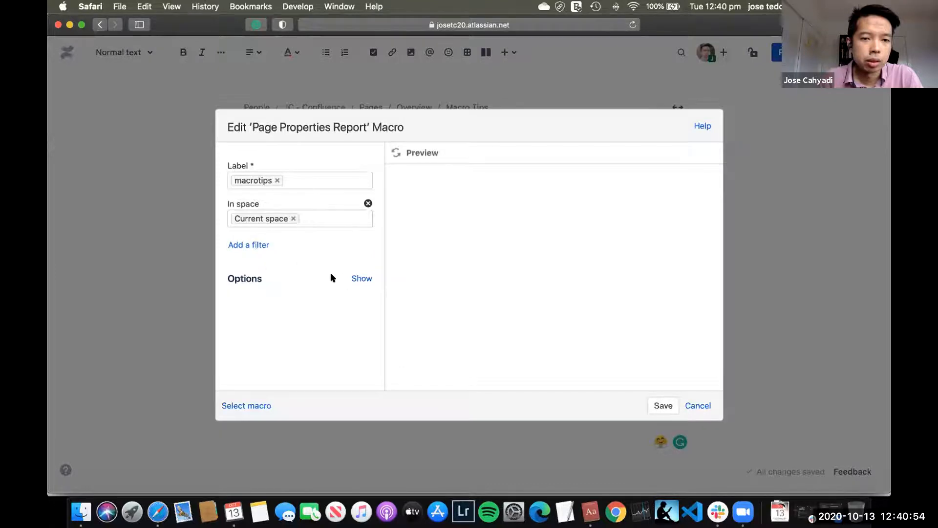
Step: Set the report's page properties ID to SpaceListProp2 and its columns to show to Description, and save the macro
click(362, 278)
click(342, 197)
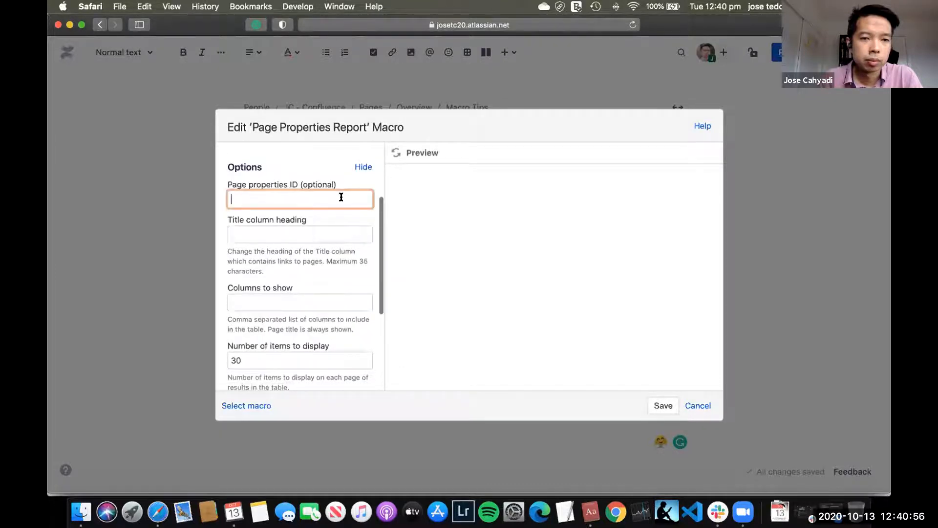
text(SpaceListProp2)
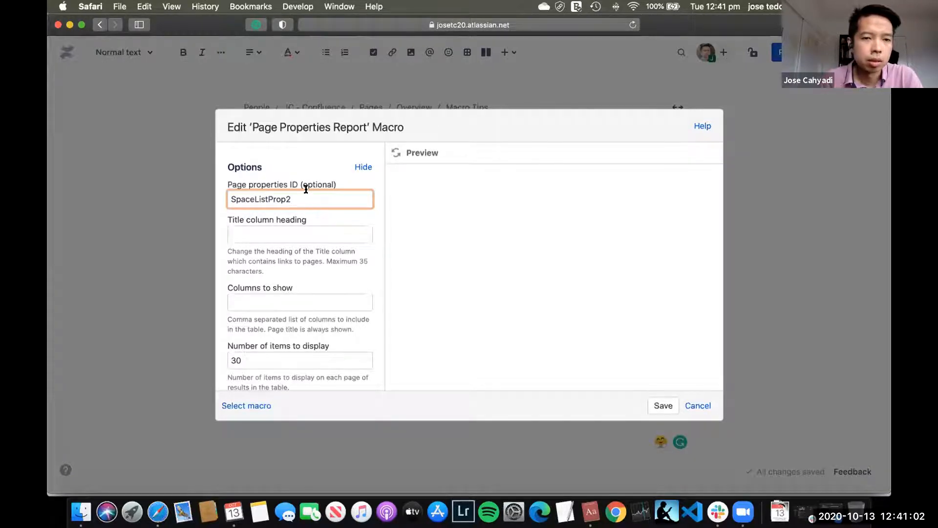
click(342, 230)
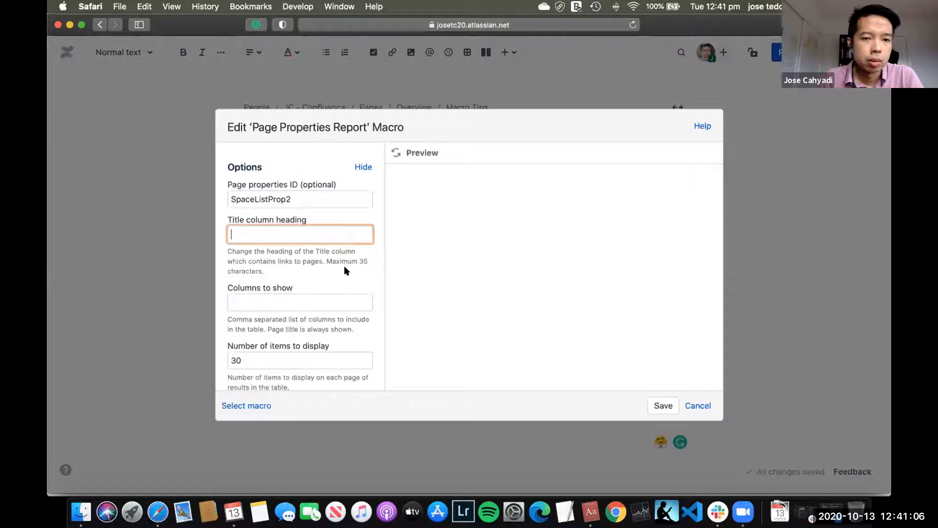
click(323, 306)
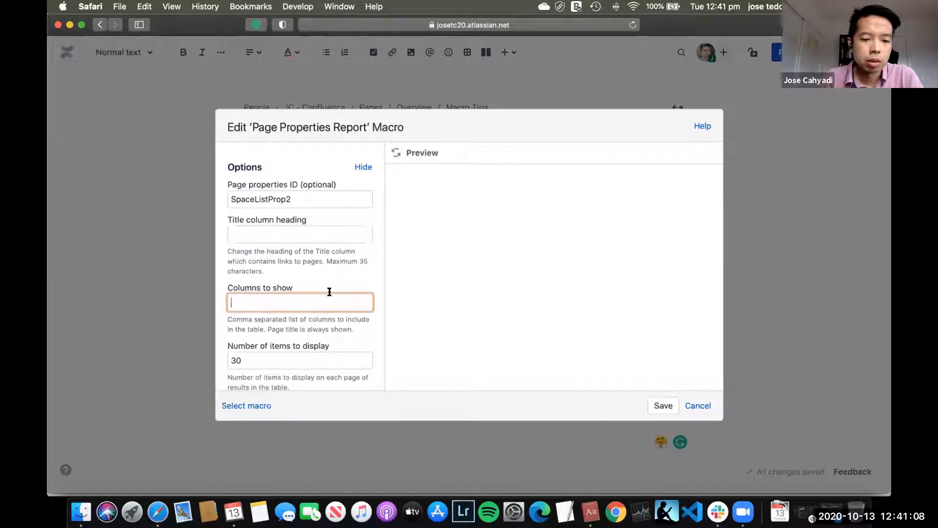
text(Description)
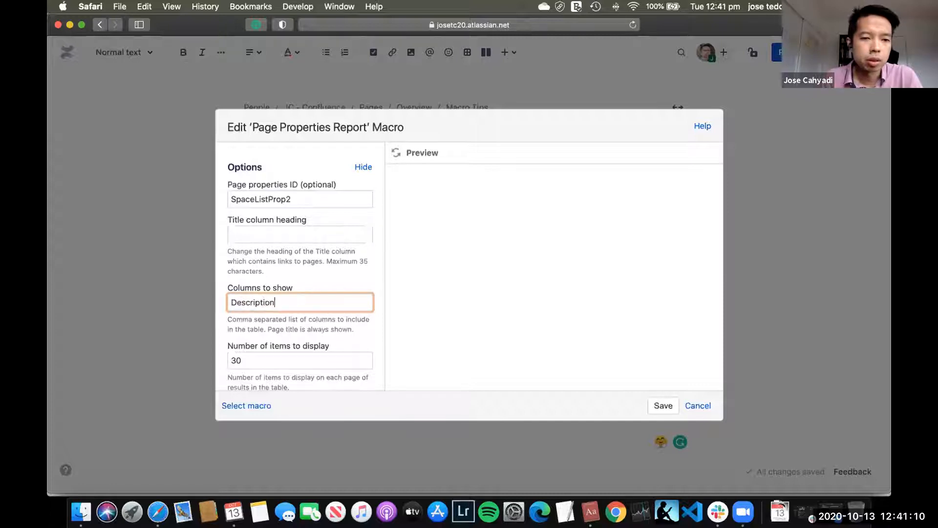
scroll(336, 266, down, 2)
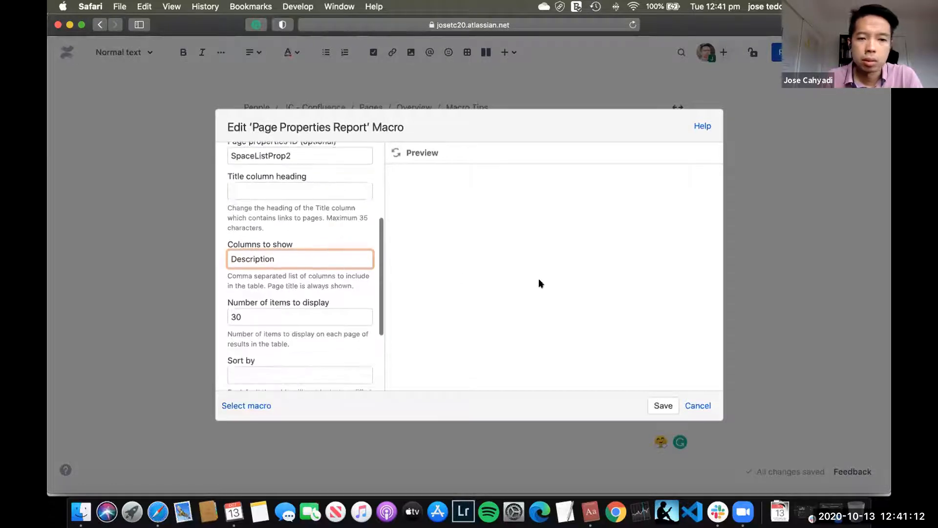
click(660, 403)
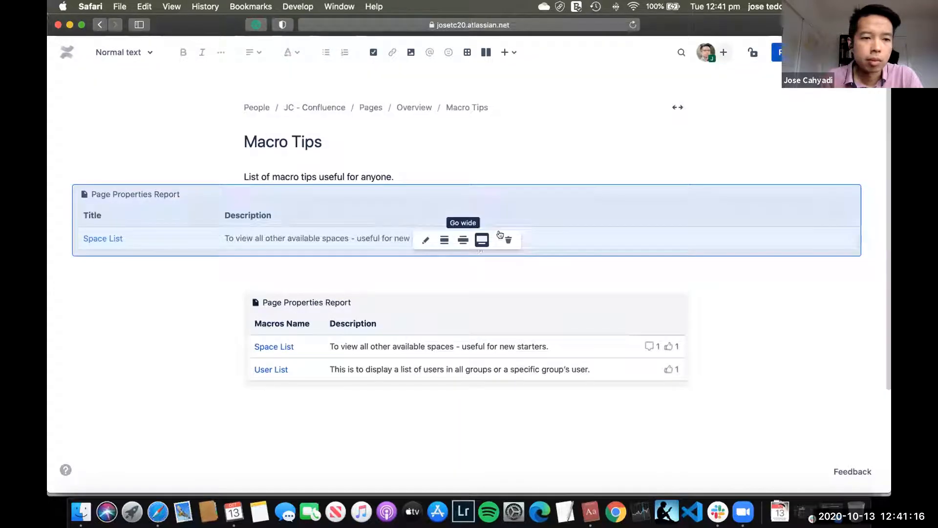
Step: Delete the older Page Properties Report with the Macros Name column and publish the Macro Tips page
click(336, 272)
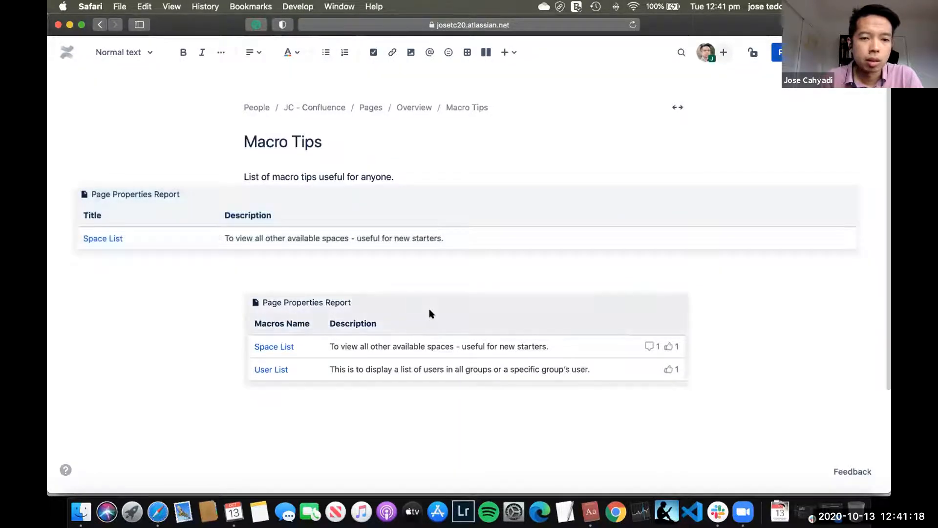
click(445, 320)
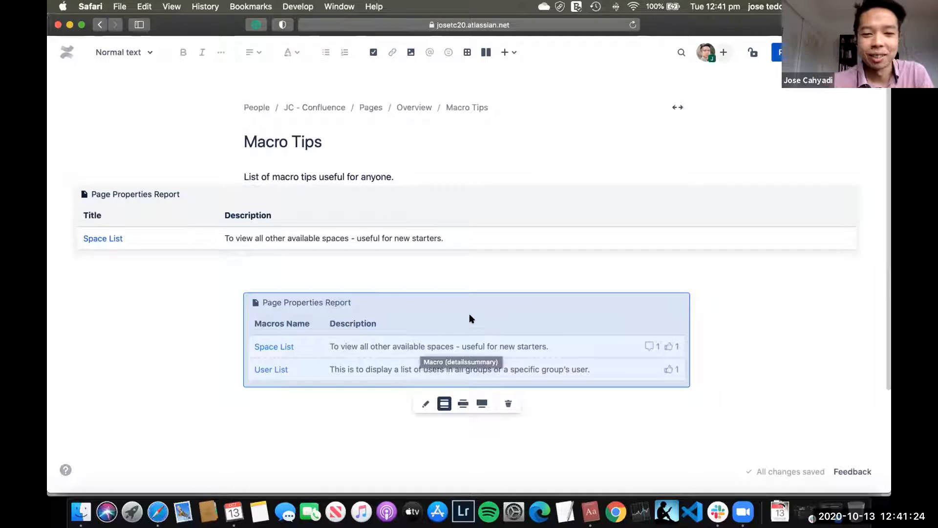
click(410, 279)
click(540, 363)
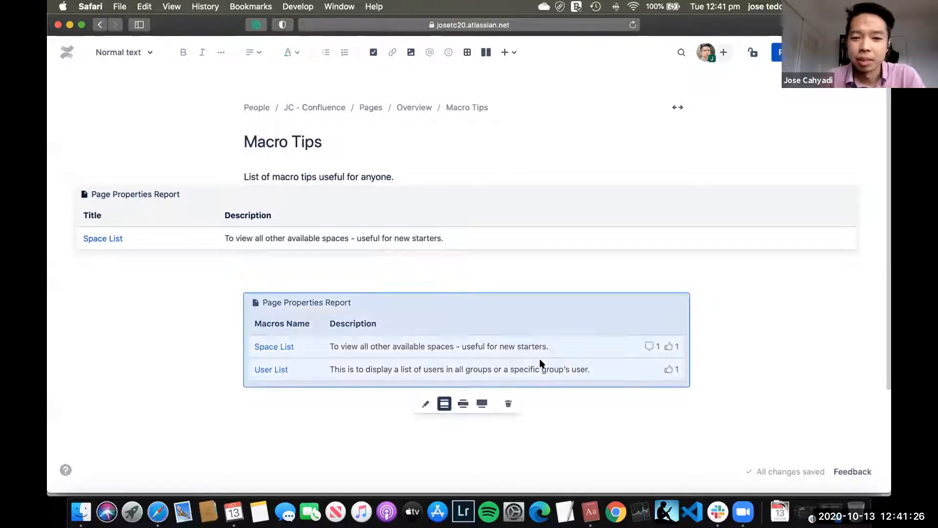
click(506, 404)
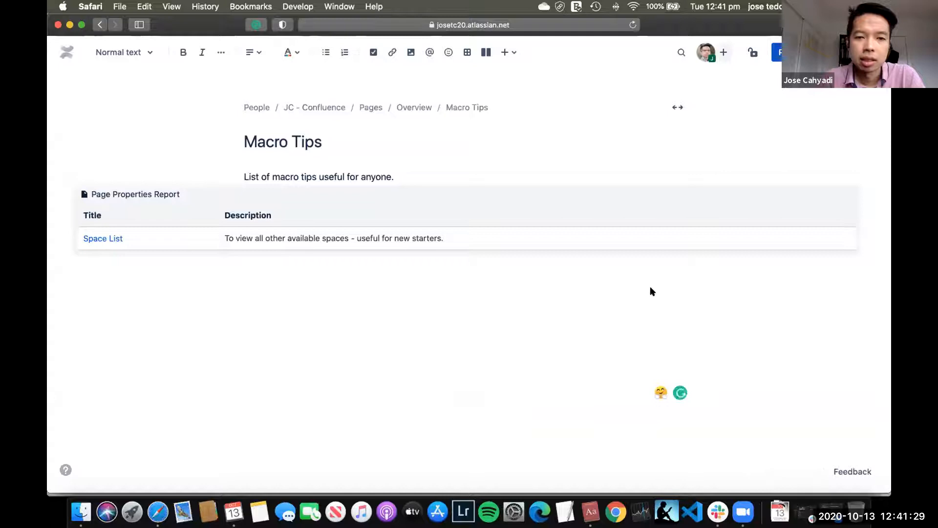
click(689, 126)
click(792, 53)
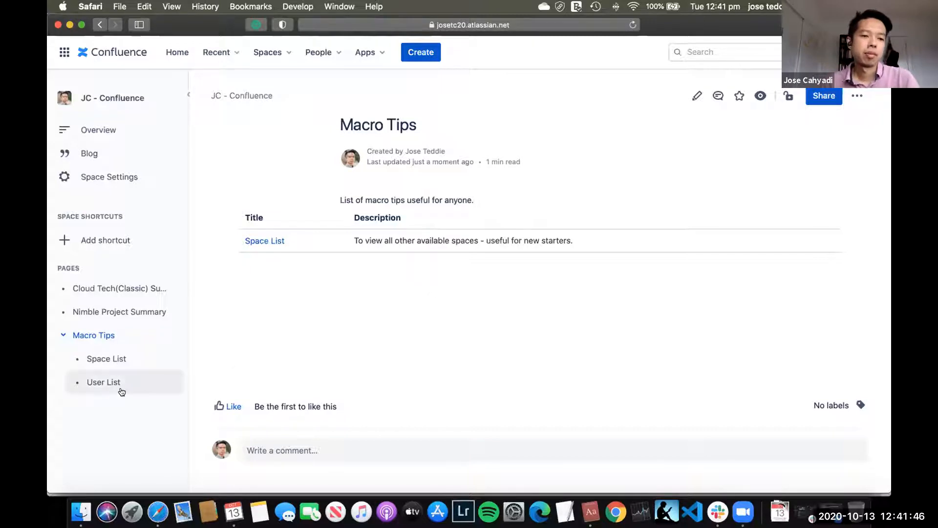
Step: Reopen the Macro Tips page for editing and place the cursor in the empty area below the report
click(103, 382)
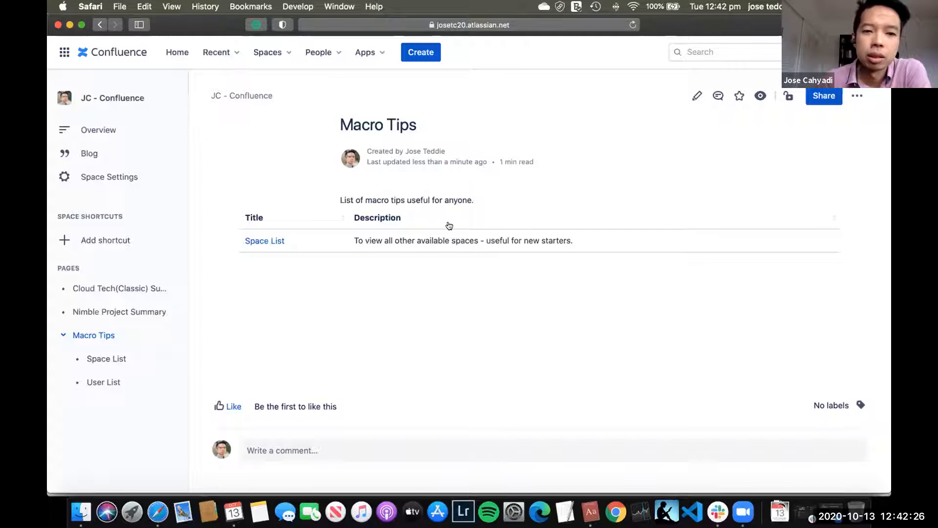
click(690, 89)
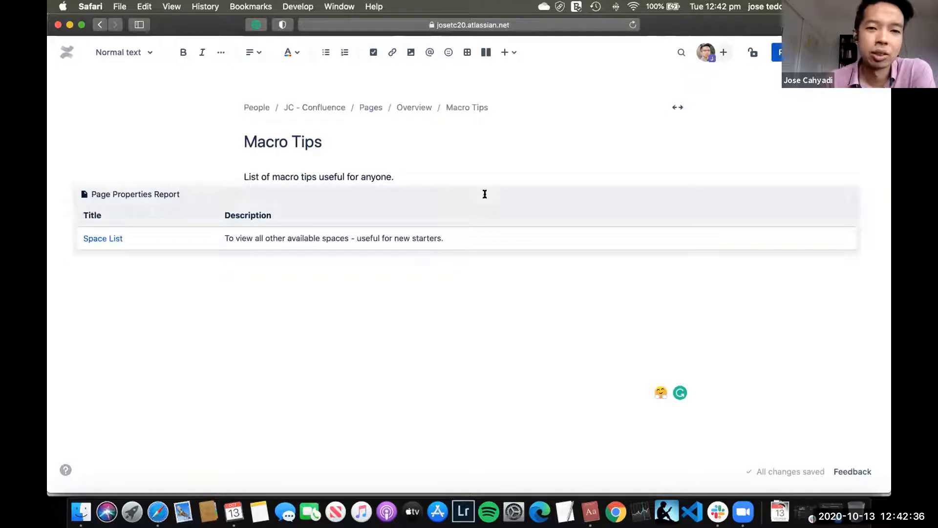
click(388, 354)
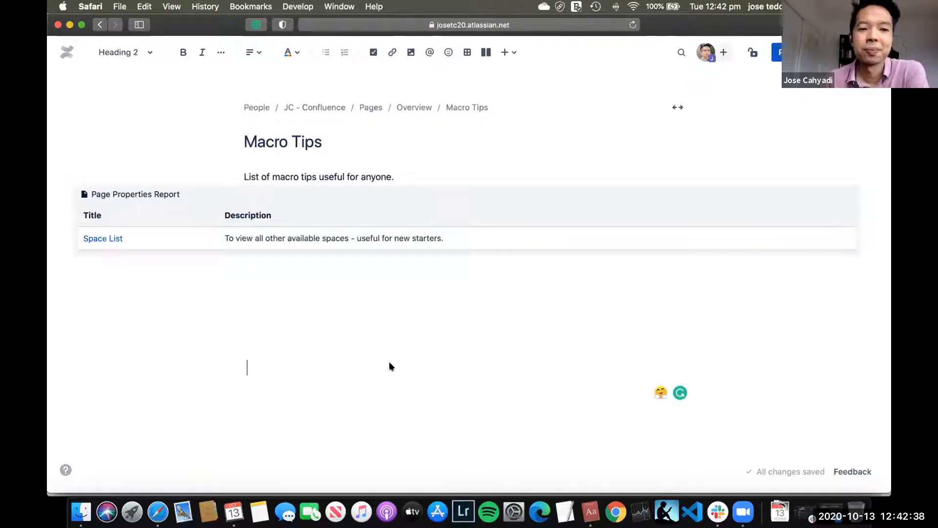
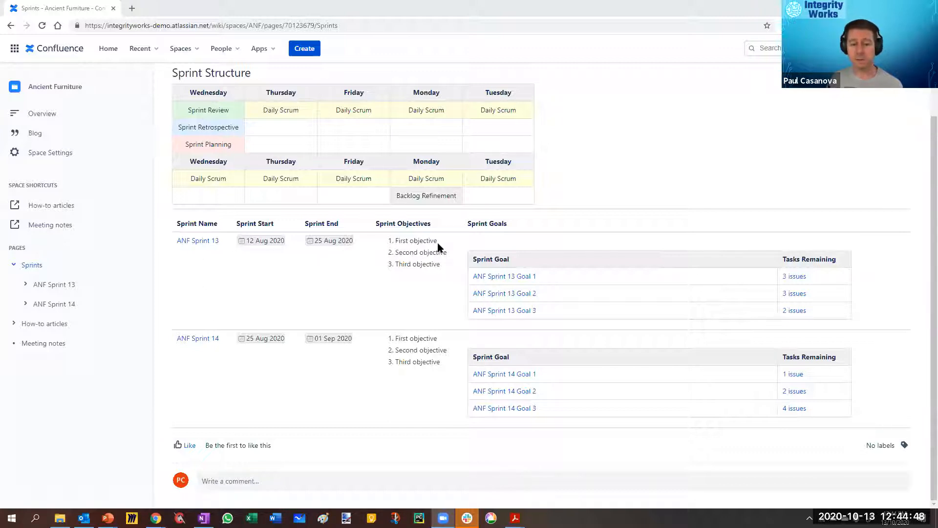
Step: Look at the ANF Sprint 13 page's sprint properties, and return to the Sprints page's summary table
click(61, 284)
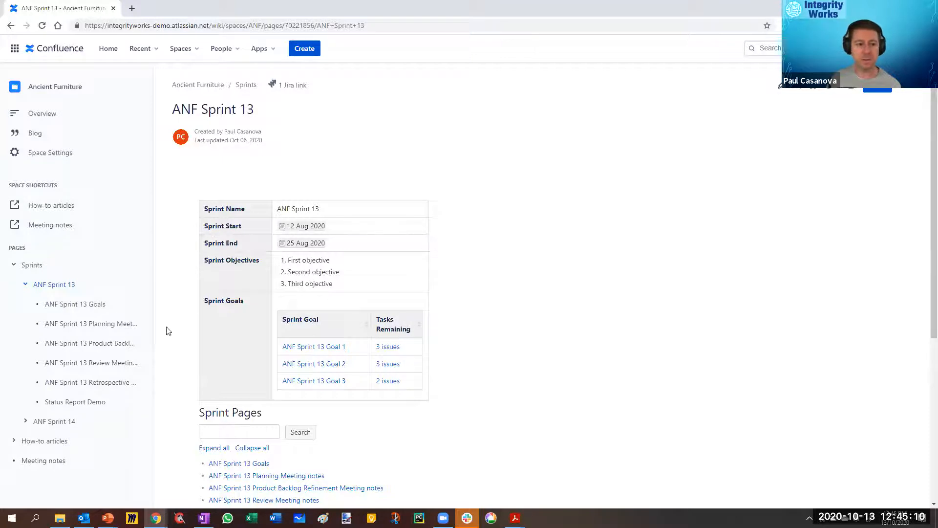
click(34, 266)
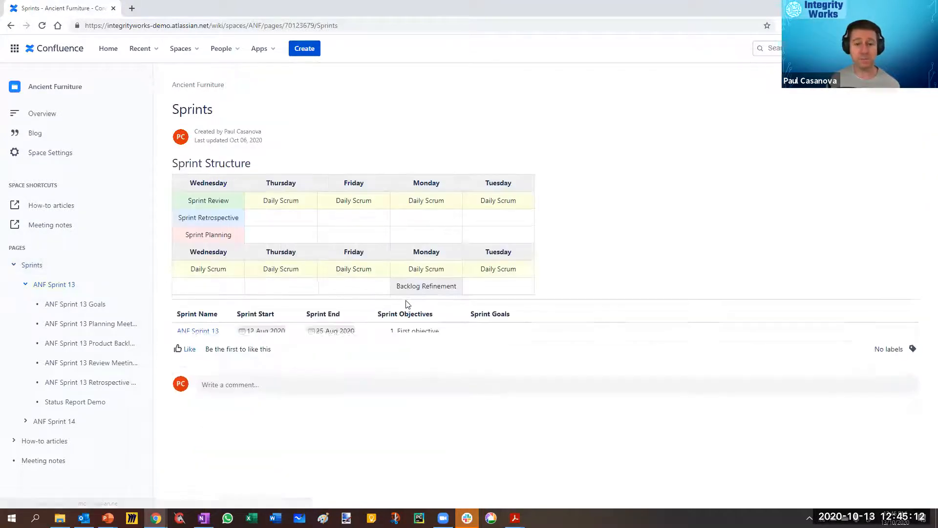
scroll(638, 297, down, 2)
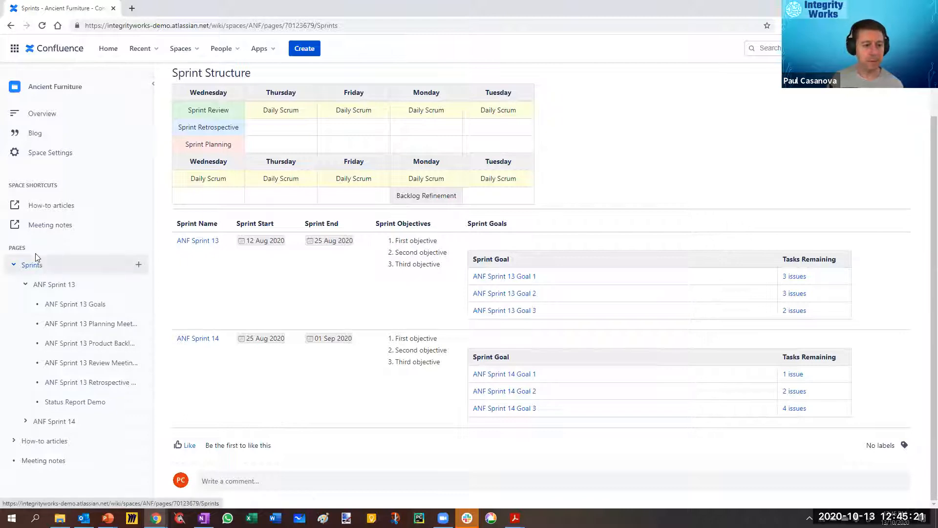
Step: Create a blank page under Sprints, title it Macro Play, and set it to full width
click(140, 266)
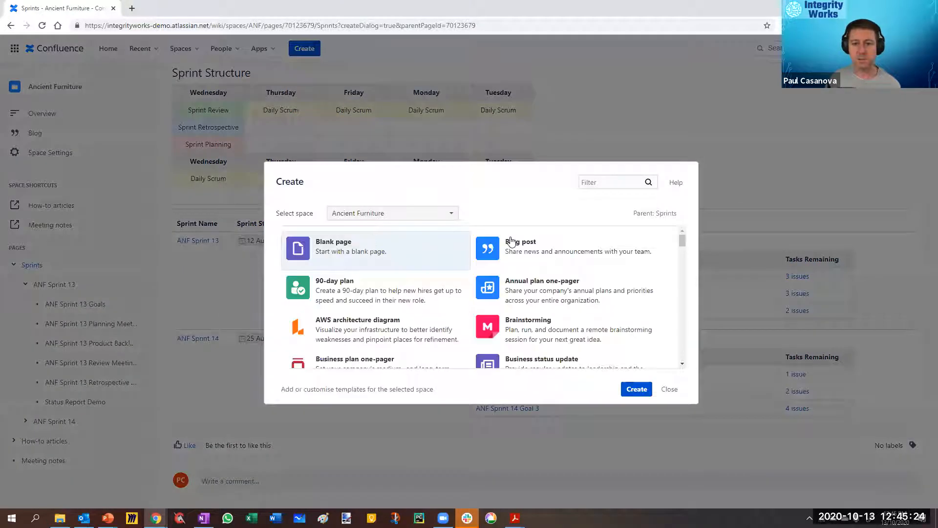
click(640, 393)
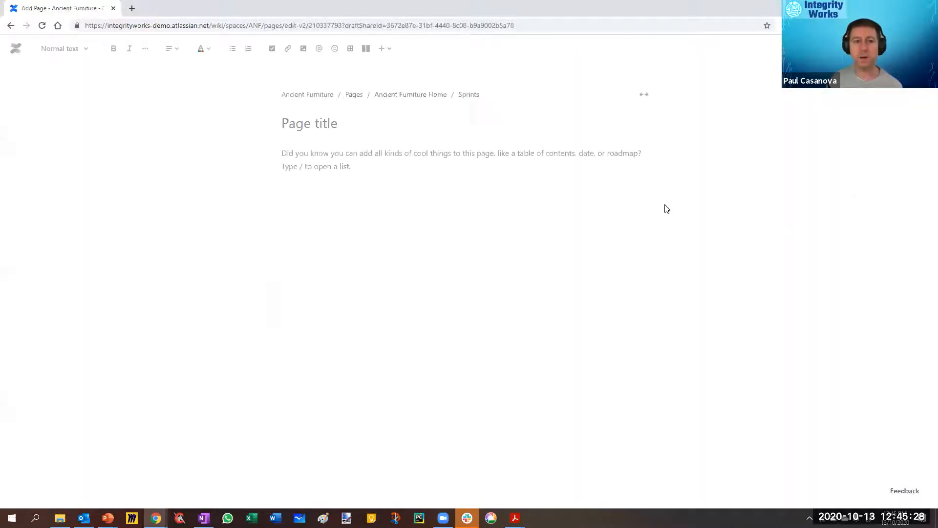
click(326, 127)
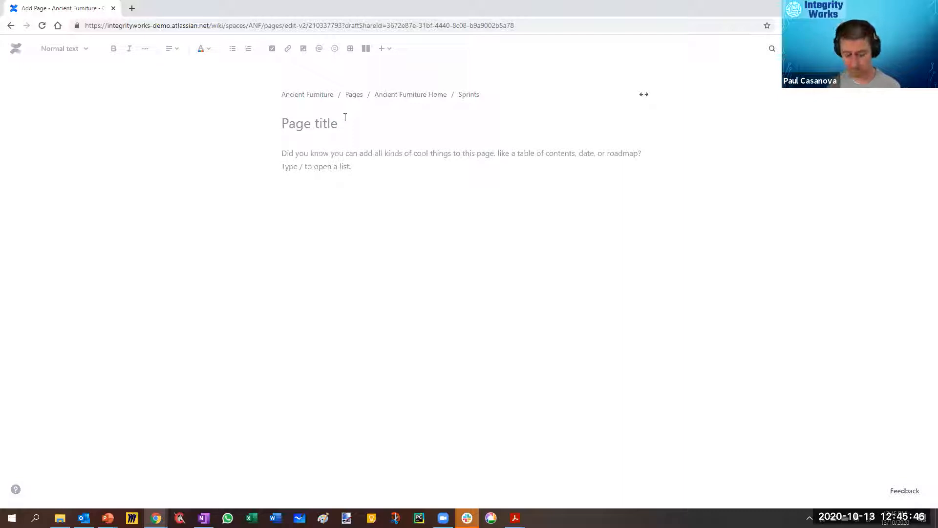
text(Macro Play)
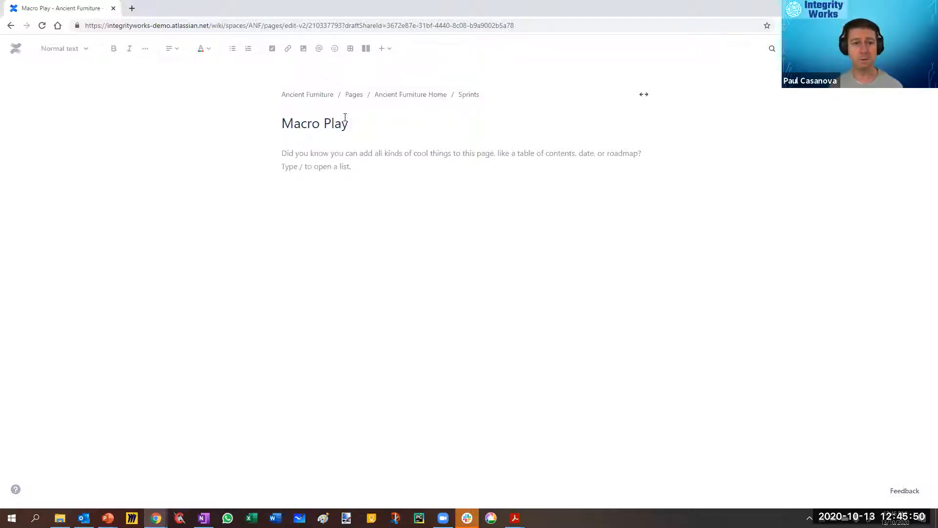
click(648, 98)
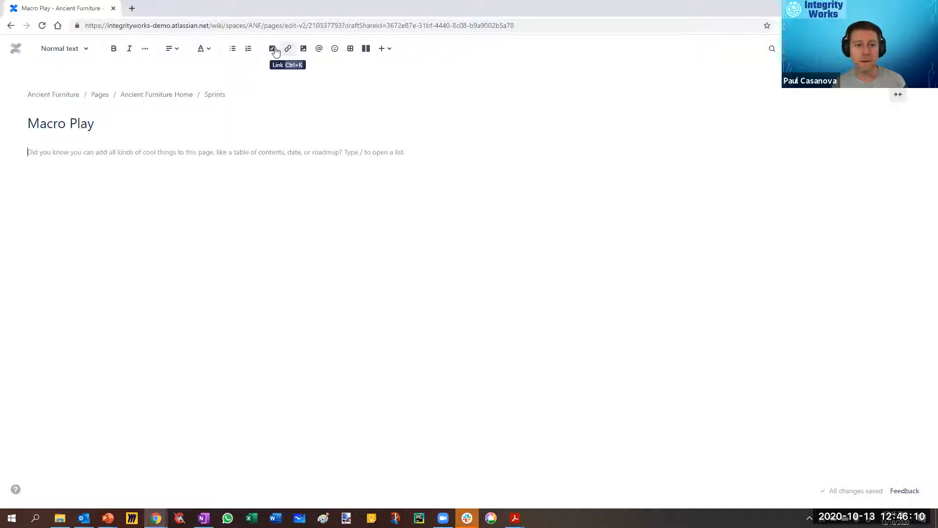
Step: Add an action item that mentions a colleague and reads "- this is a task for you", with an empty action item below it
text([])
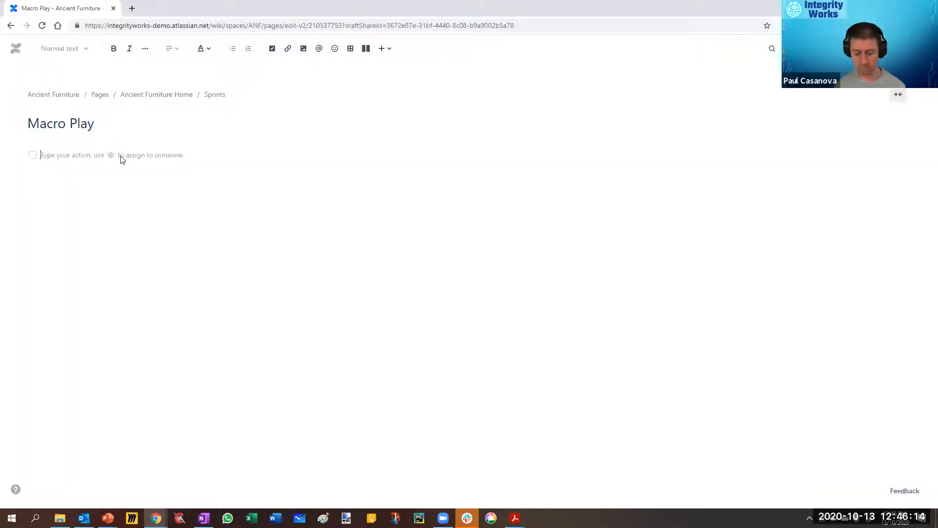
text(@ig)
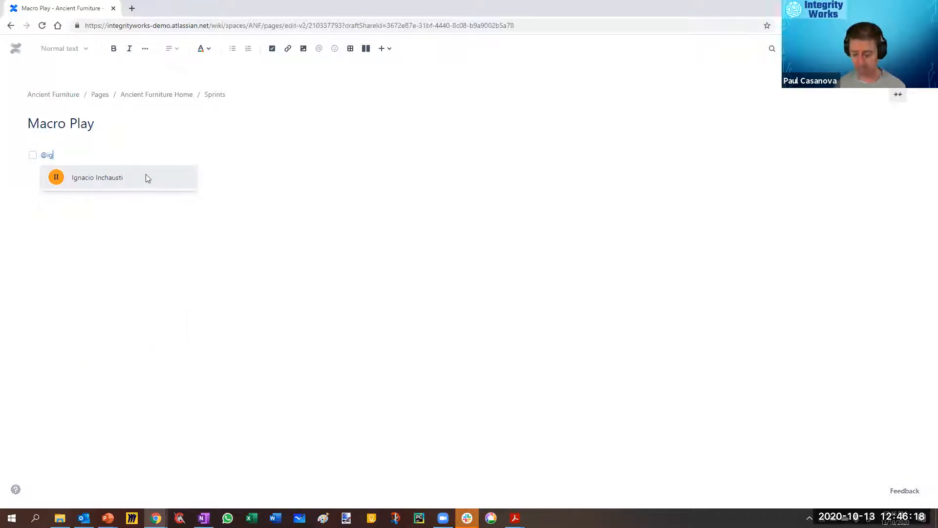
click(148, 177)
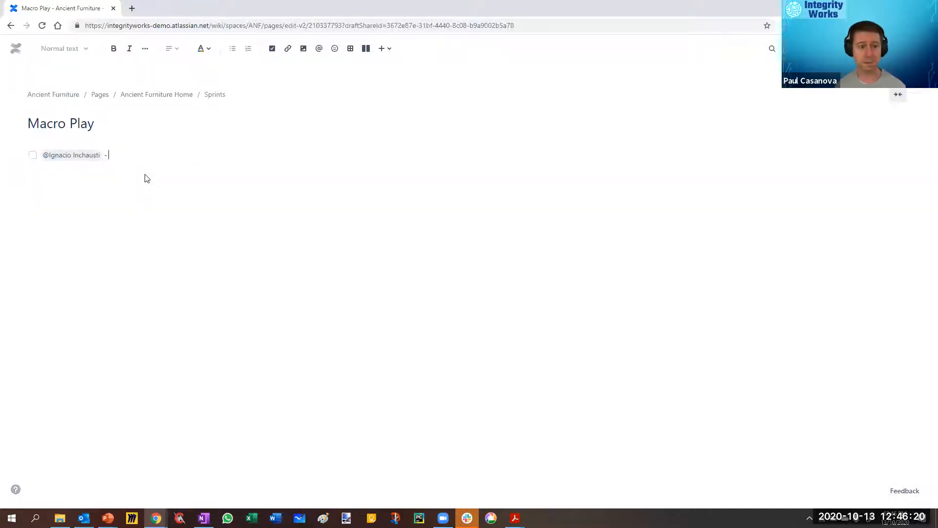
text(- this is a task for you)
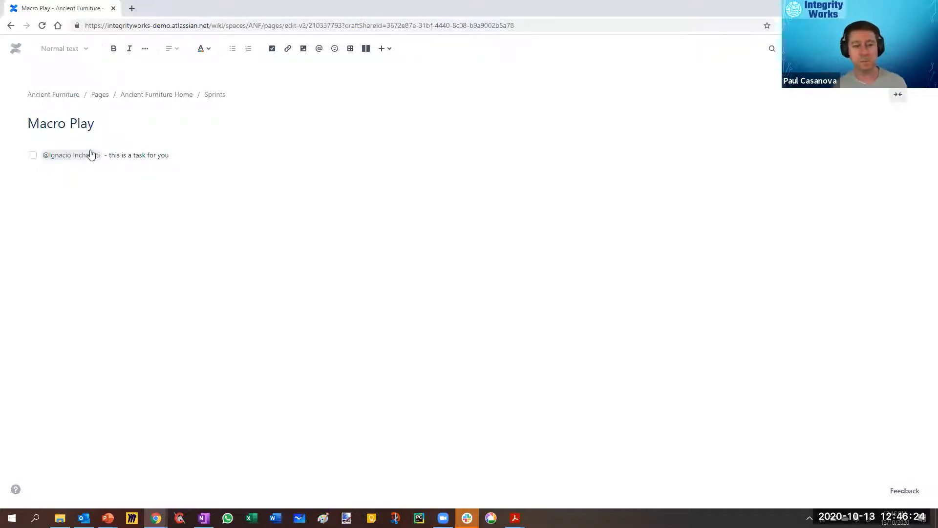
key(Return)
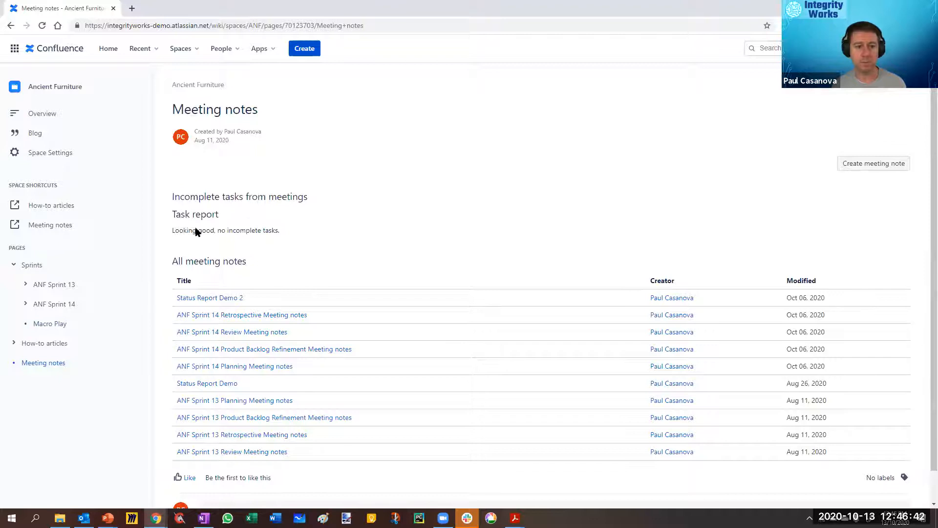
Step: Open the Meeting notes page for editing and examine the Task report macro's space, label, status, column and sorting settings
click(781, 87)
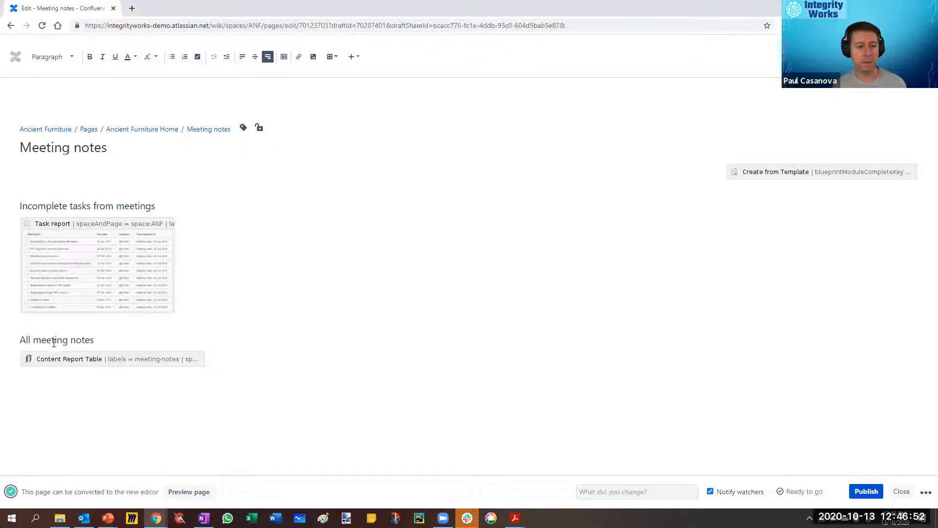
click(79, 297)
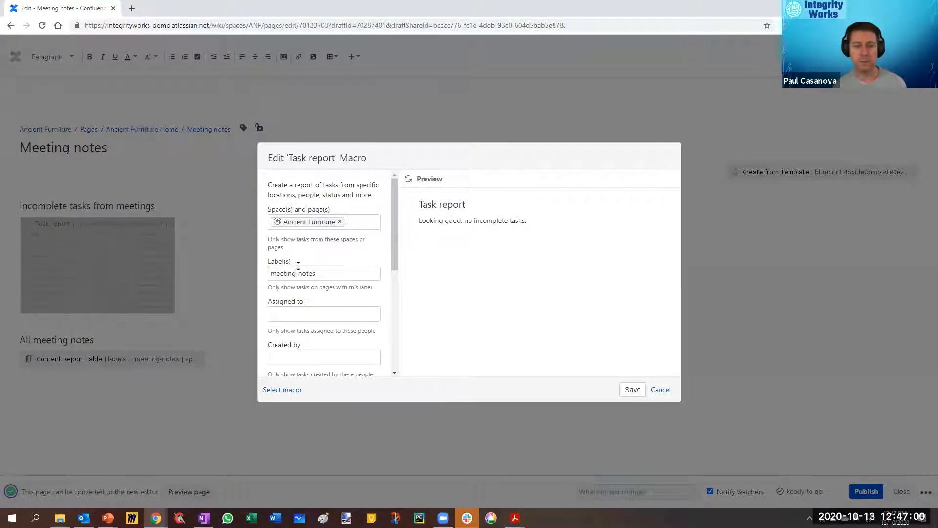
click(299, 270)
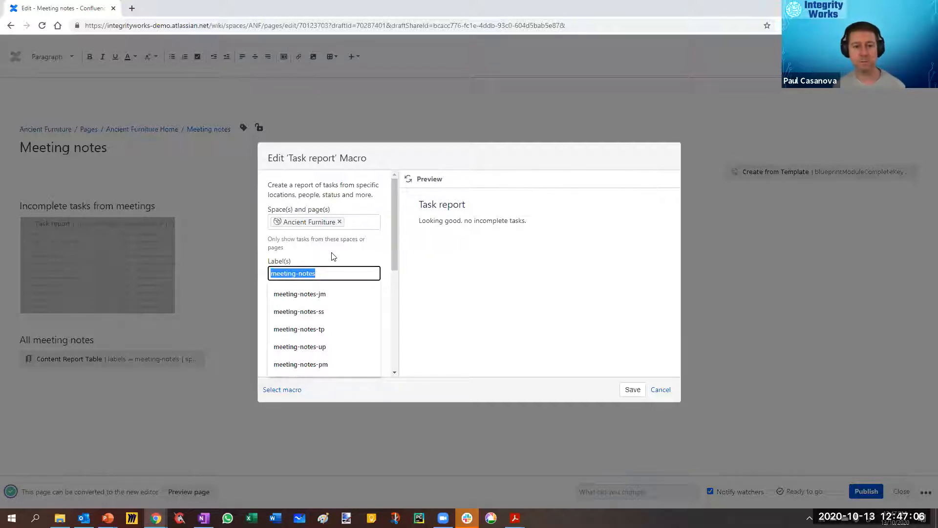
key(Escape)
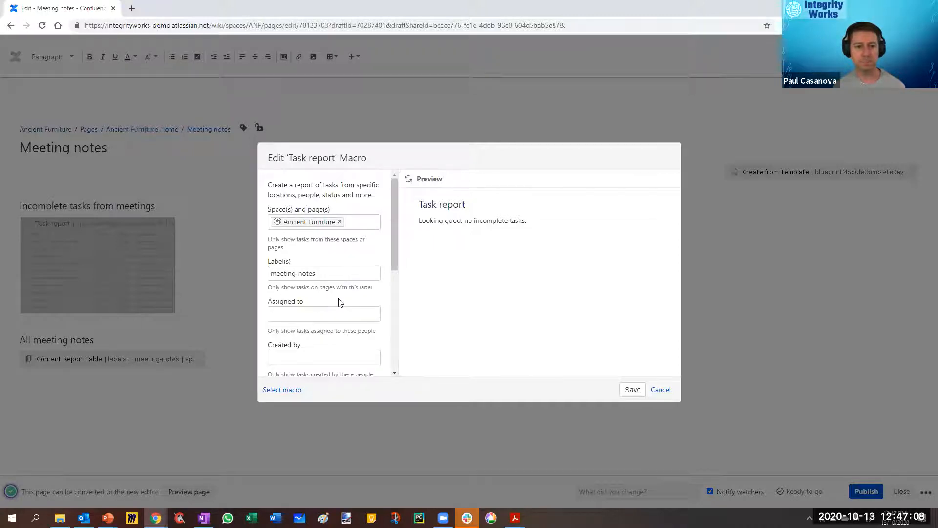
scroll(337, 303, down, 4)
scroll(305, 314, down, 1)
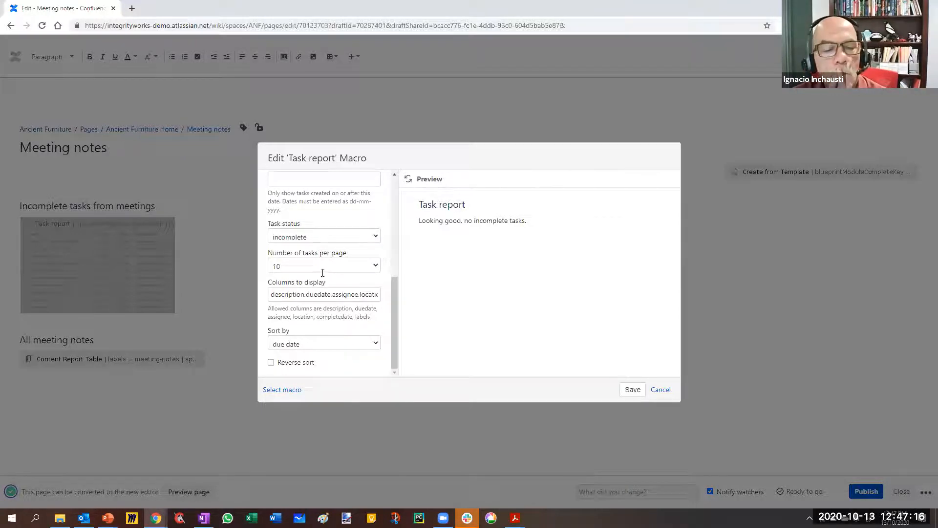
Step: Copy the meeting-notes label from the Task report macro, and publish the Meeting notes page without altering the macro
scroll(293, 279, up, 5)
click(274, 276)
key(ctrl+c)
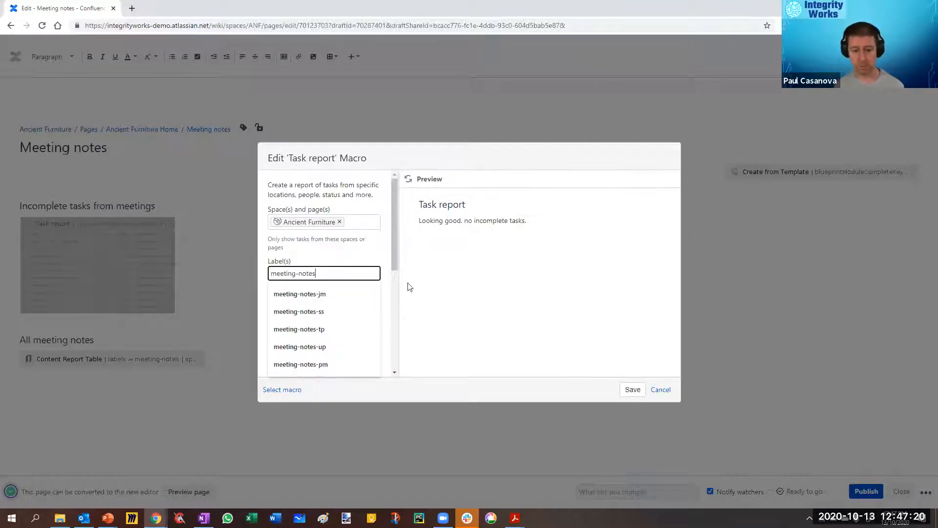
click(858, 497)
click(657, 391)
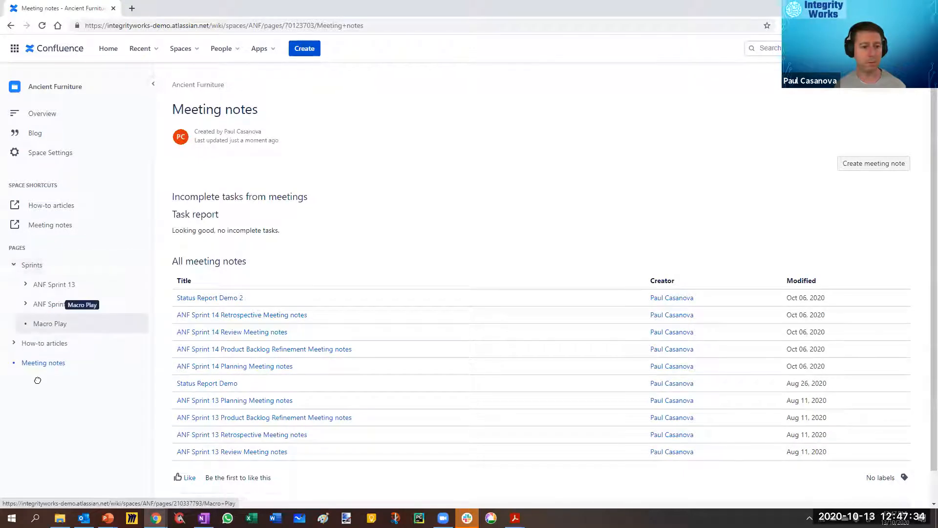
Step: Move the Macro Play page out of Sprints to the top level below Meeting notes, and open it
drag(35, 364, 35, 366)
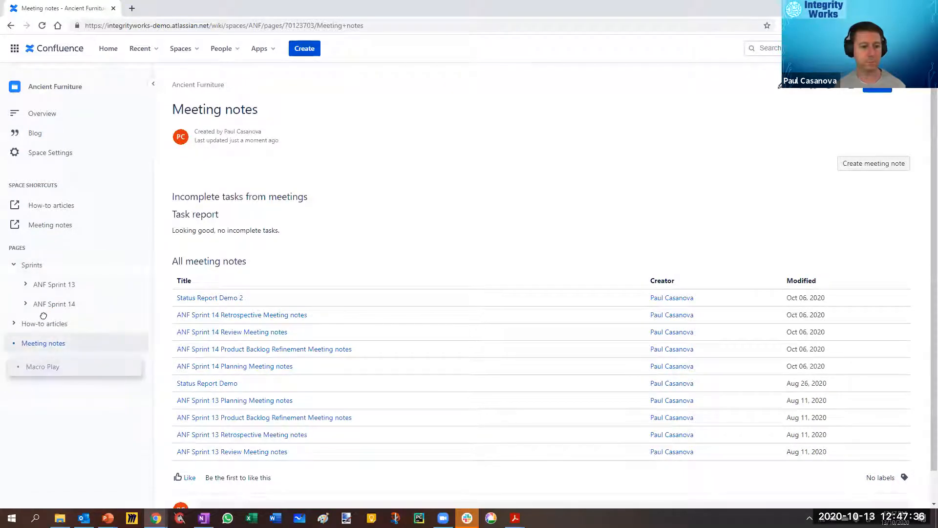
drag(42, 288, 34, 494)
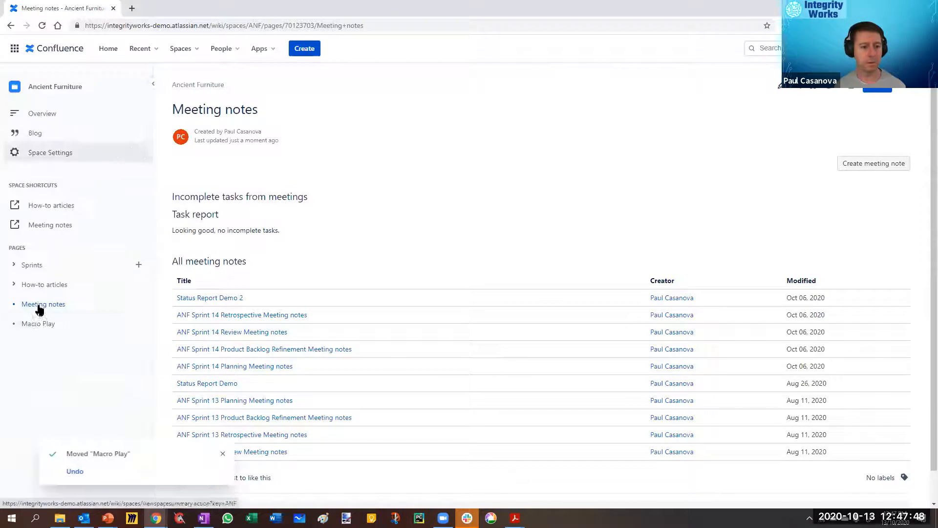
click(38, 324)
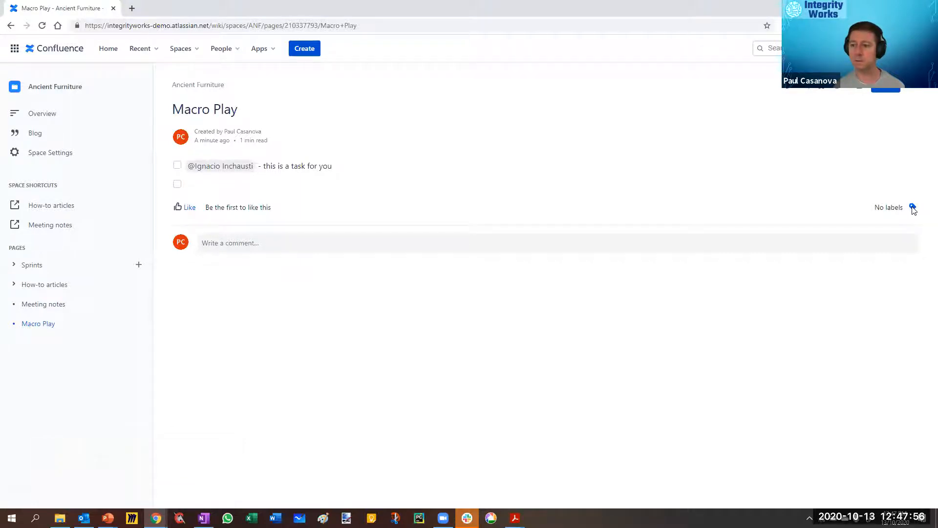
Step: Add the meeting-notes label to the Macro Play page and check the reports on the Meeting notes page
key(l)
key(ctrl+v)
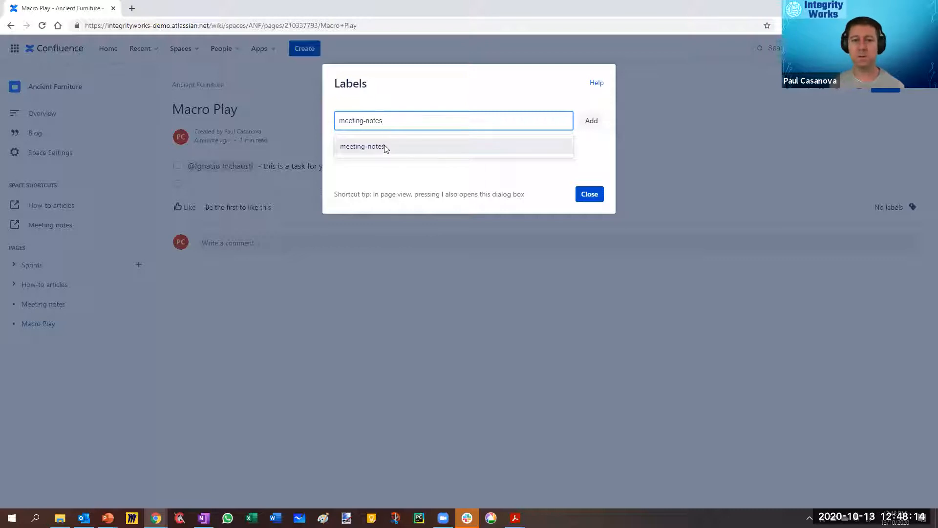
click(592, 123)
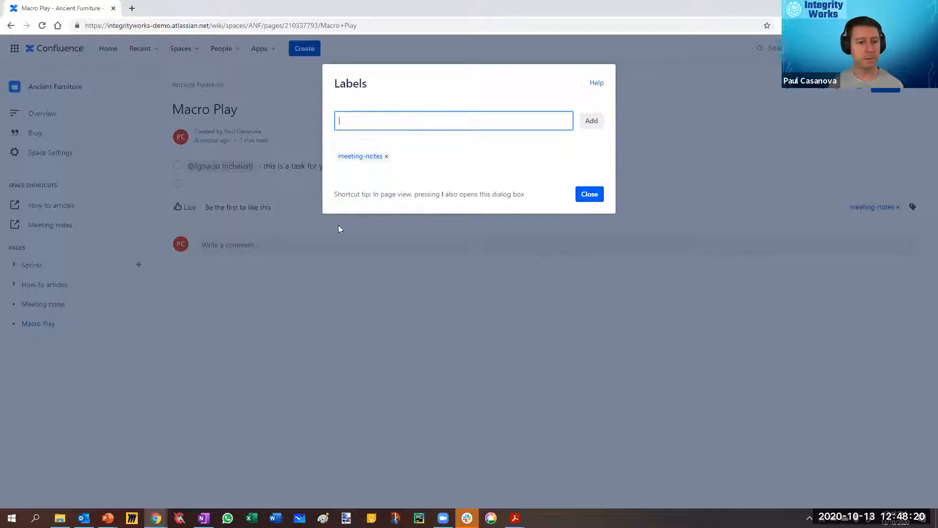
key(Escape)
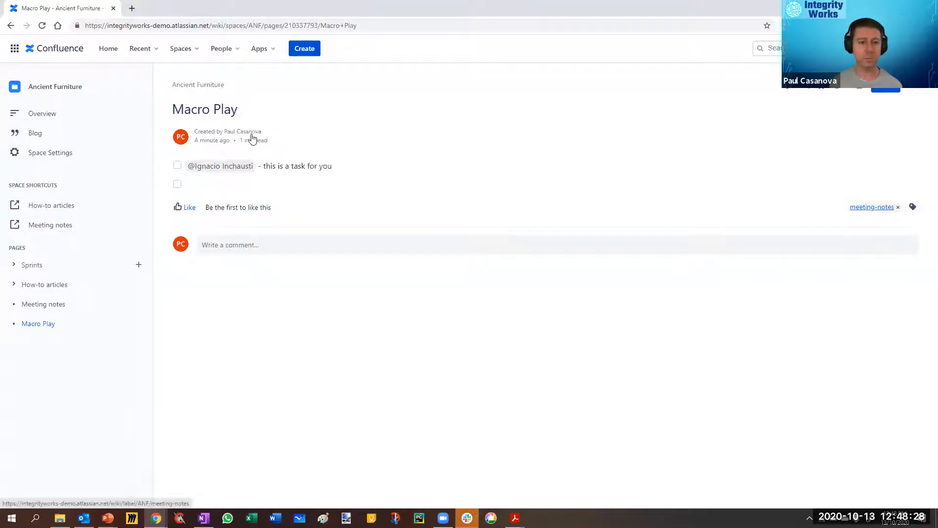
click(38, 306)
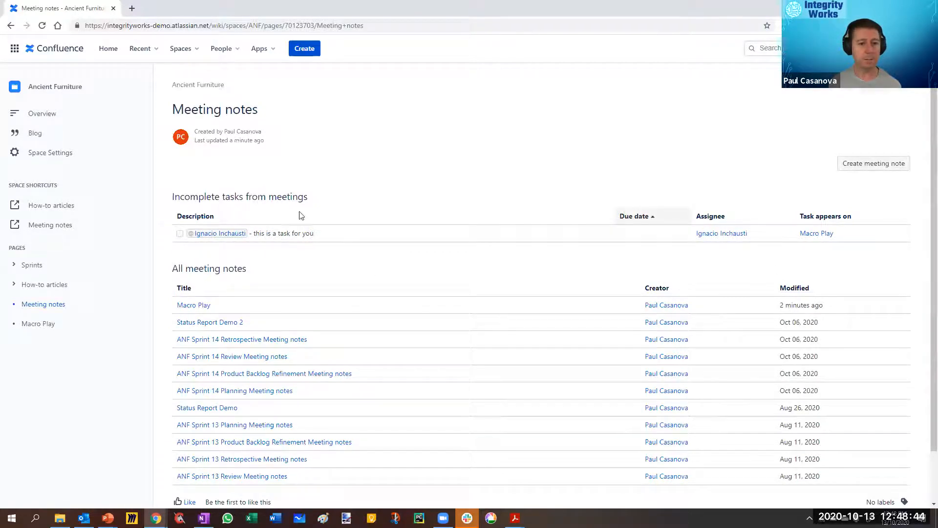
Step: Edit the Macro Play page to add the date Fri, Oct 16 to the colleague's action item, and publish it
click(190, 305)
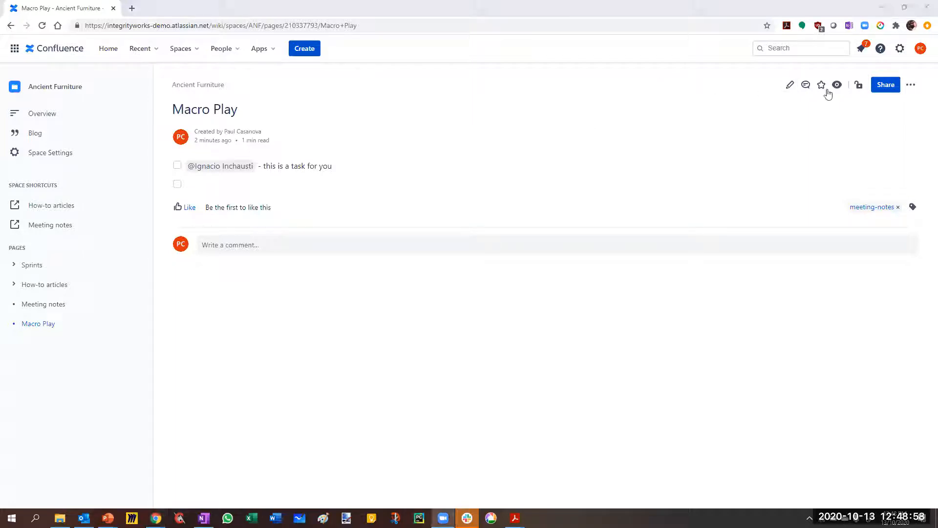
key(e)
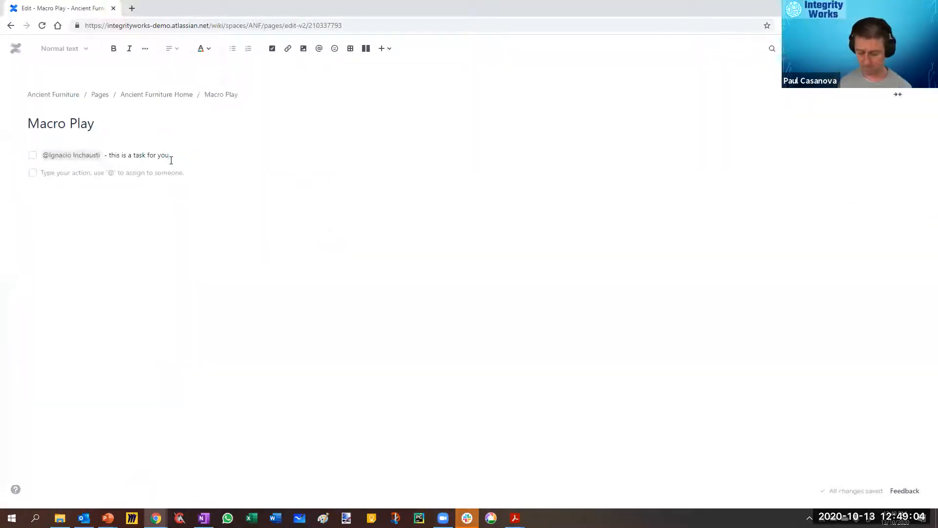
text(//)
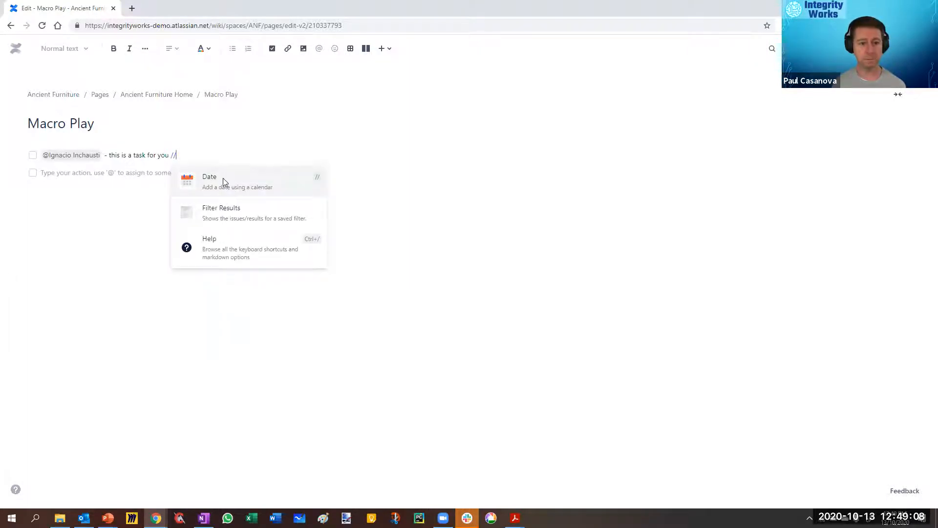
click(222, 191)
click(290, 254)
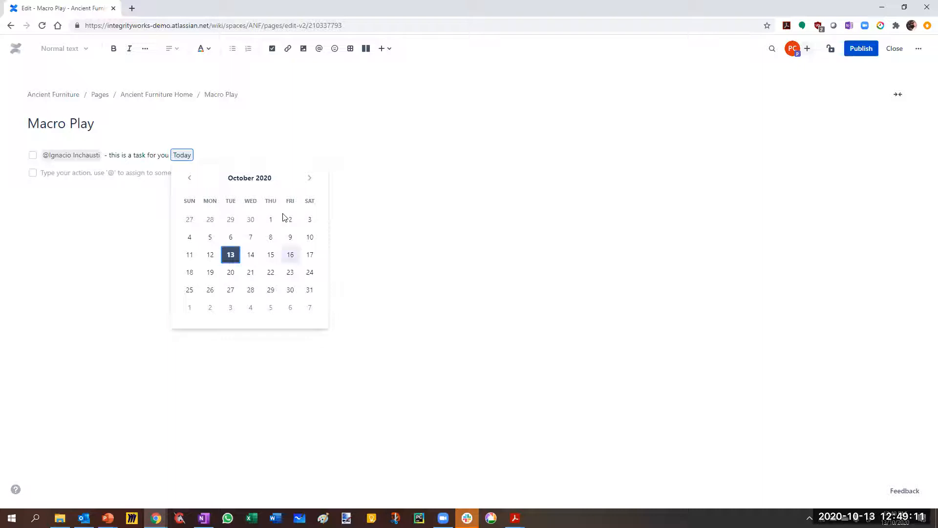
click(861, 49)
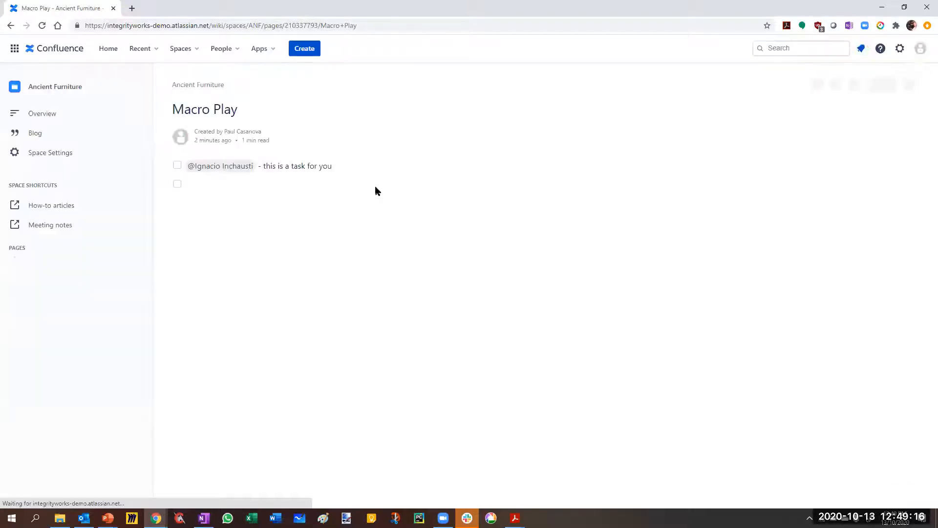
Step: Reload the Meeting notes page and review the task report's due date and the list of meeting notes
click(33, 305)
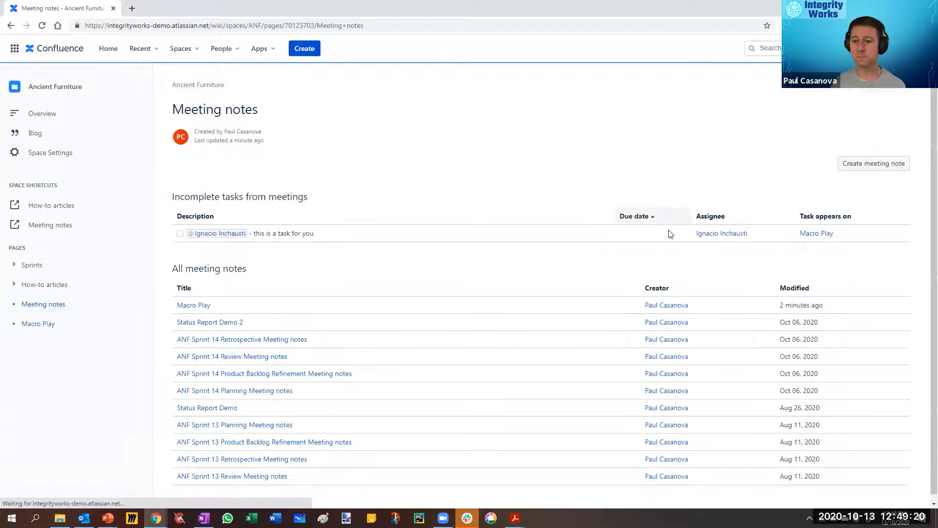
key(F5)
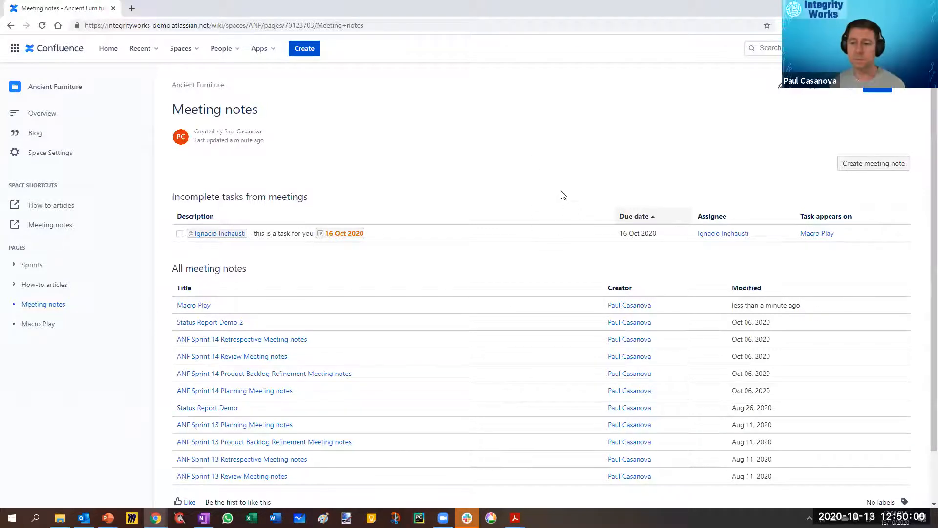
scroll(600, 220, down, 1)
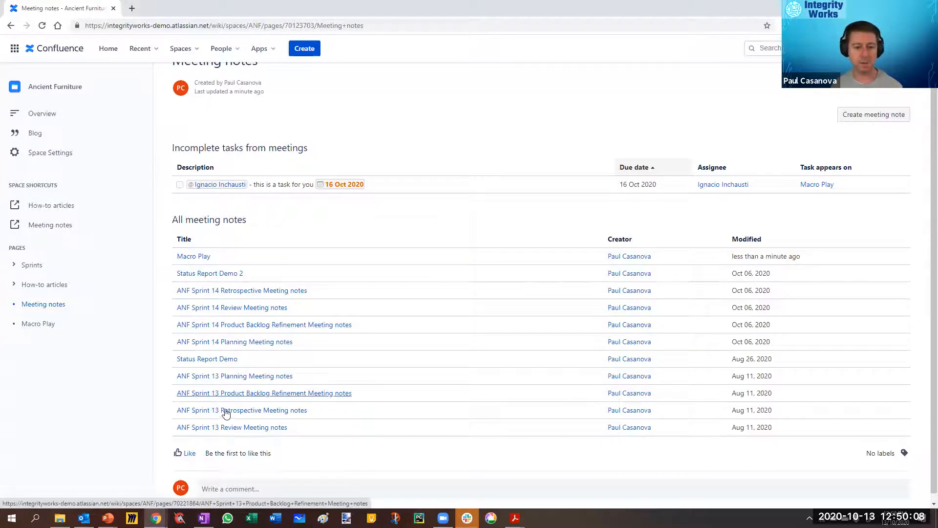
Step: Open the ANF Sprint 13 Retrospective Meeting notes page in a new tab, look through it and start editing it
right_click(261, 413)
click(293, 291)
click(161, 9)
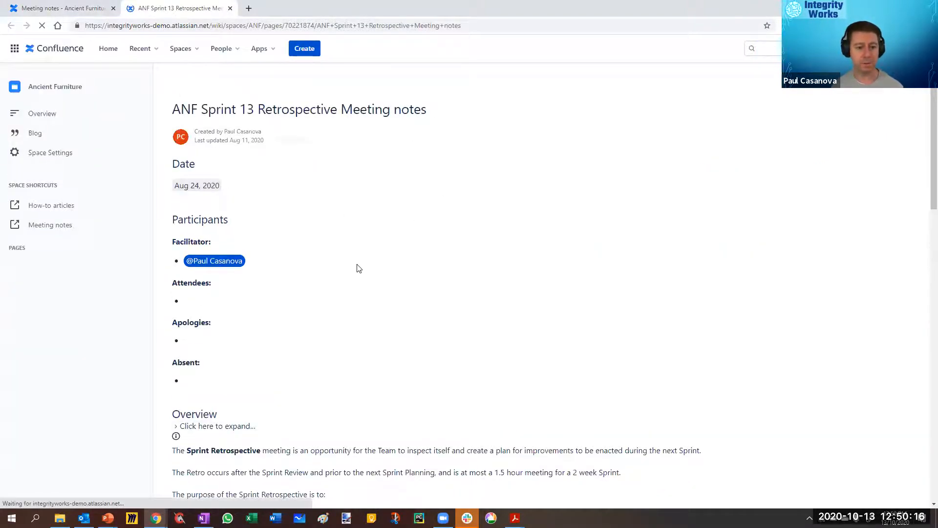
scroll(294, 308, down, 3)
scroll(295, 306, down, 14)
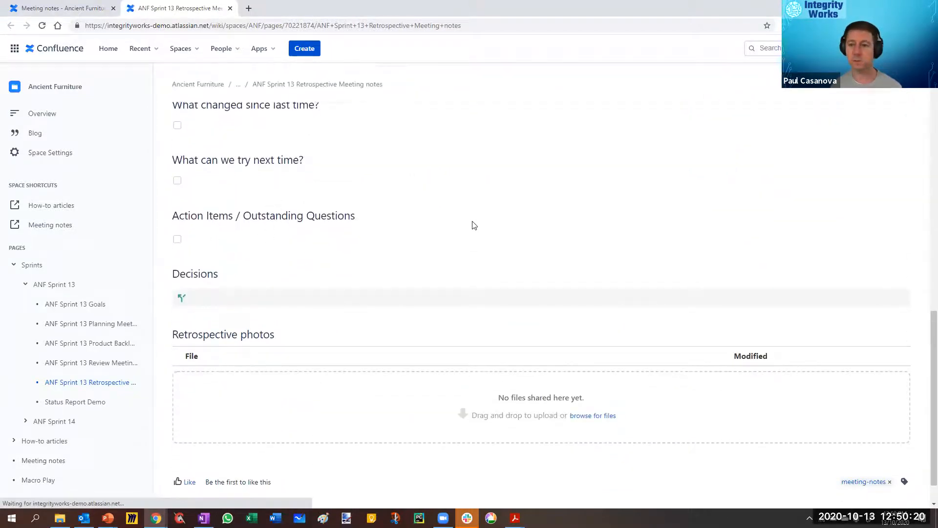
scroll(613, 247, up, 15)
click(780, 87)
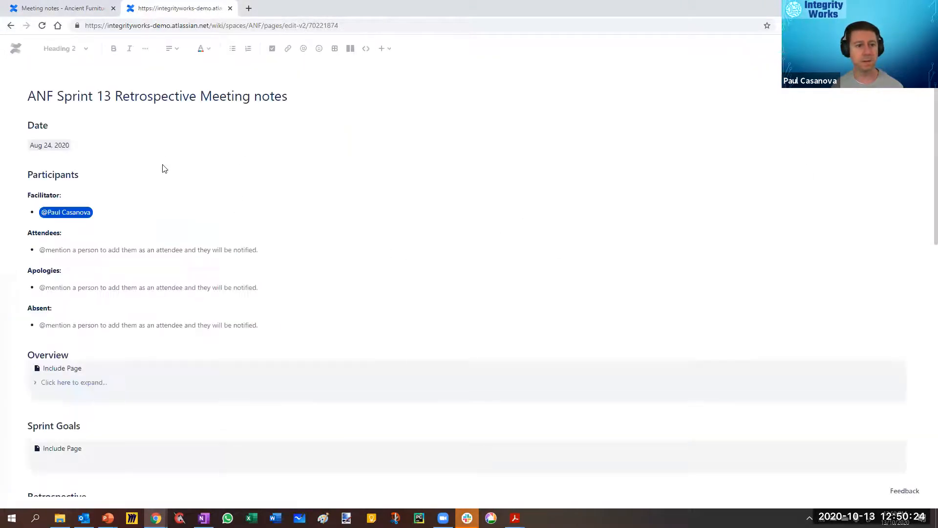
Step: Under Action Items / Outstanding Questions, mention a colleague in the empty item and add "to send a message to the meetup group on Slack for next week's meeting"
scroll(189, 211, down, 20)
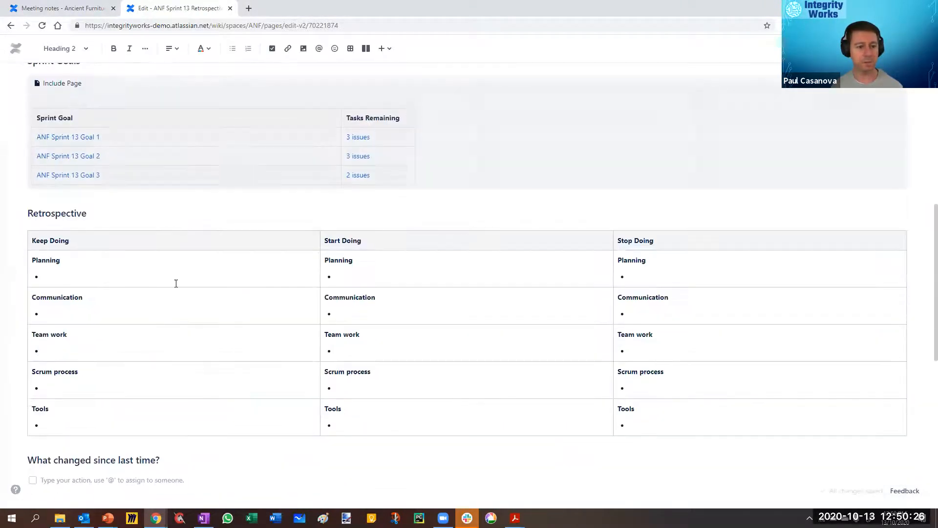
click(97, 247)
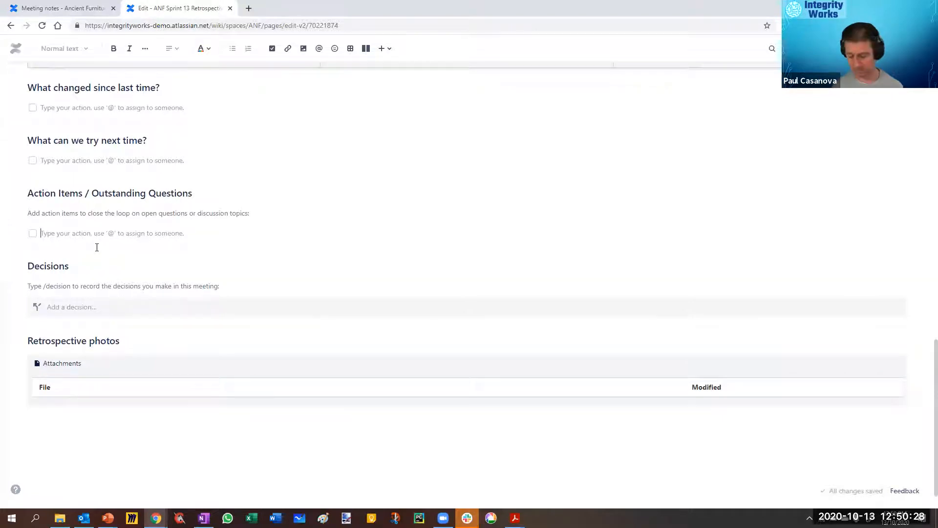
text(@)
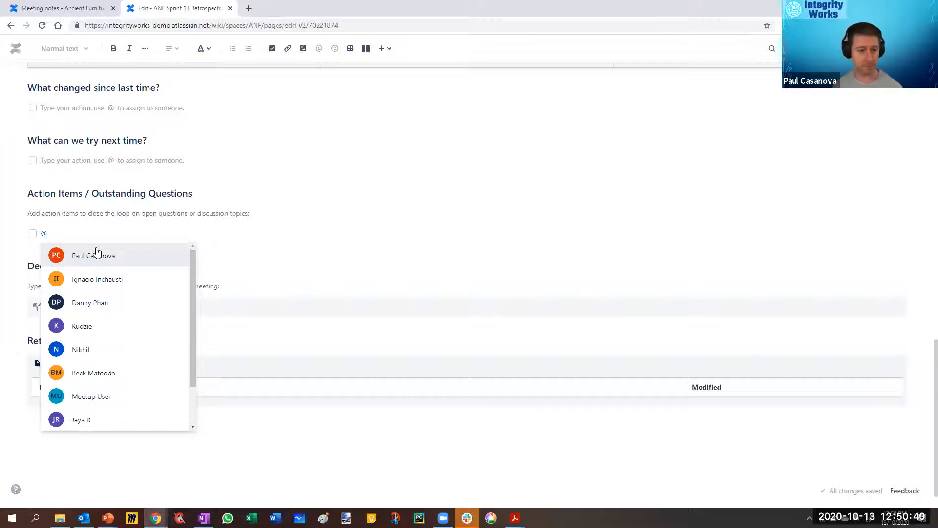
click(90, 326)
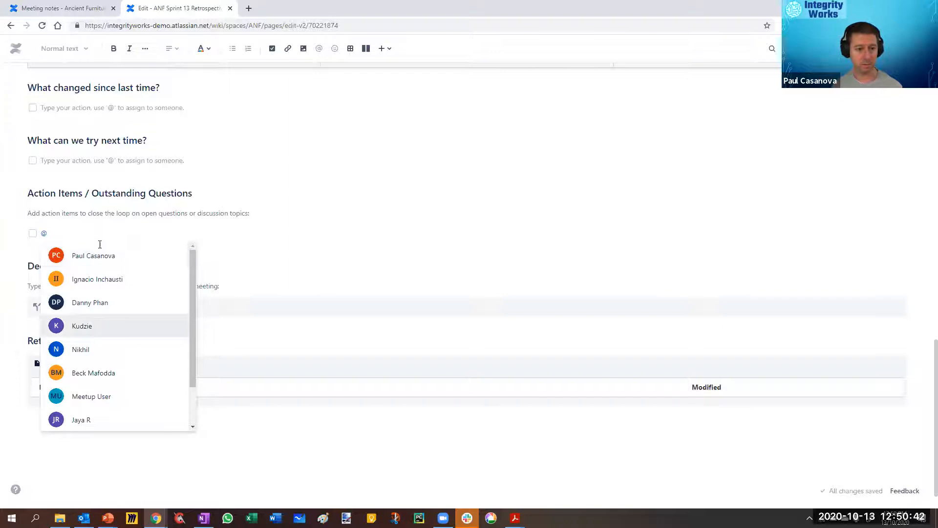
text(to )
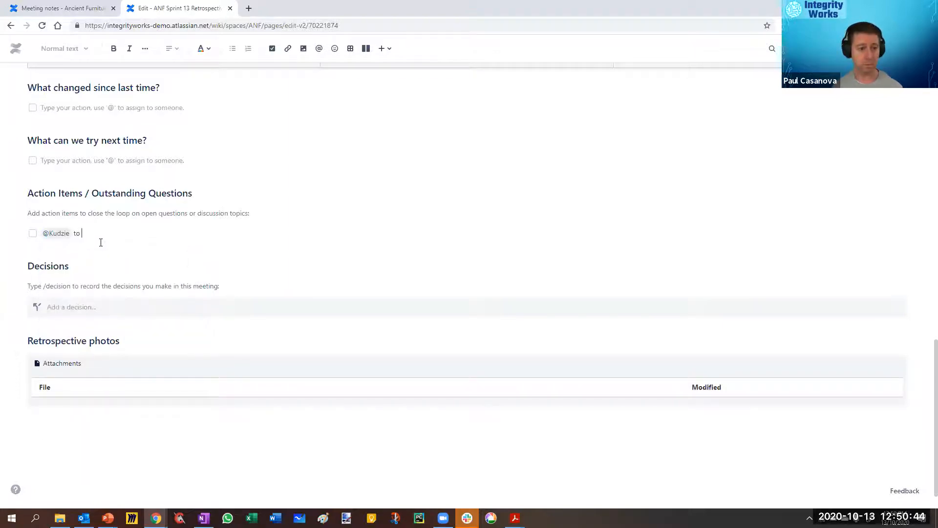
text(send )
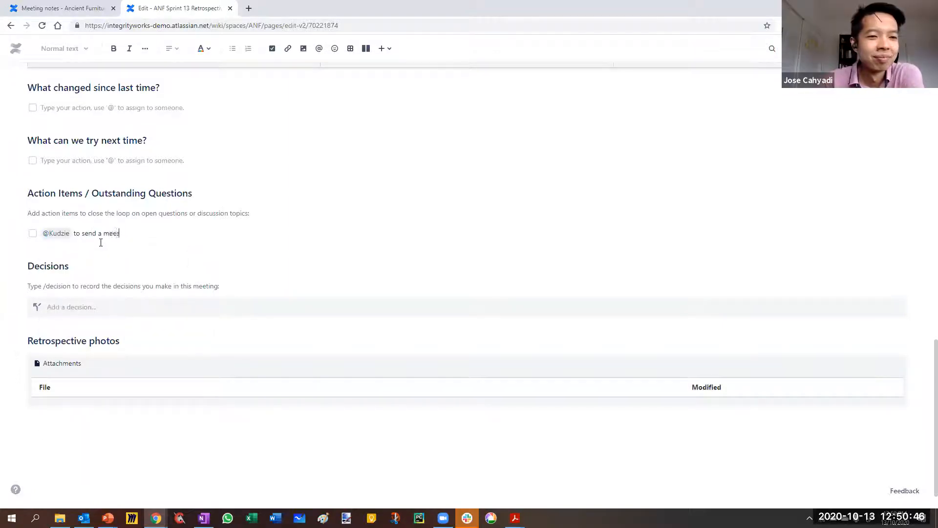
text(a message to the)
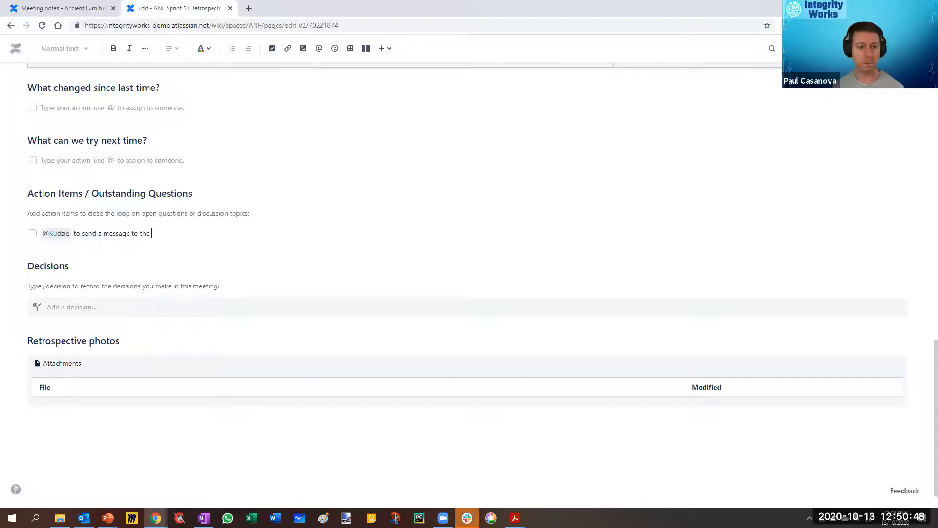
text( meetup gropup)
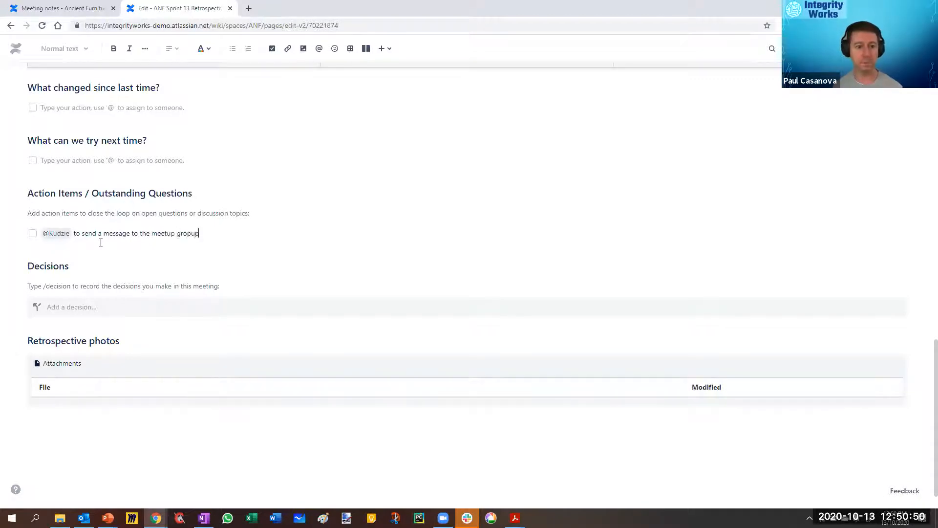
key(BackSpace)
key(BackSpace)
key(BackSpace)
text(up on Slack for next week's meet)
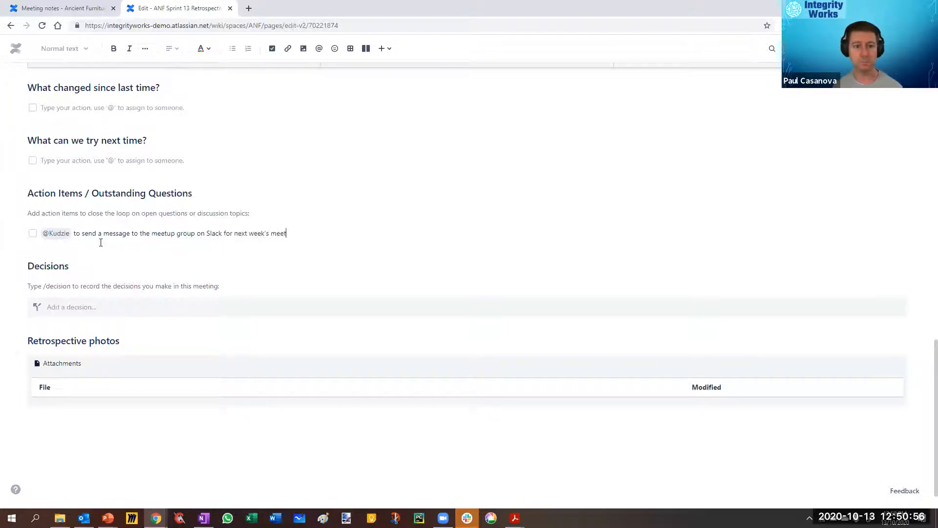
text(ing //)
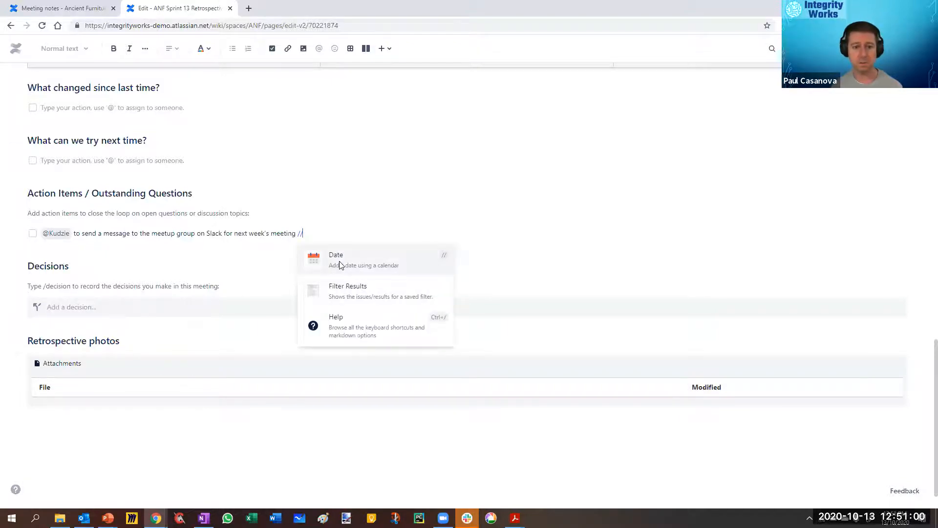
Step: Add the date October 12, 2020 to the action item, publish the page and check the item
click(341, 264)
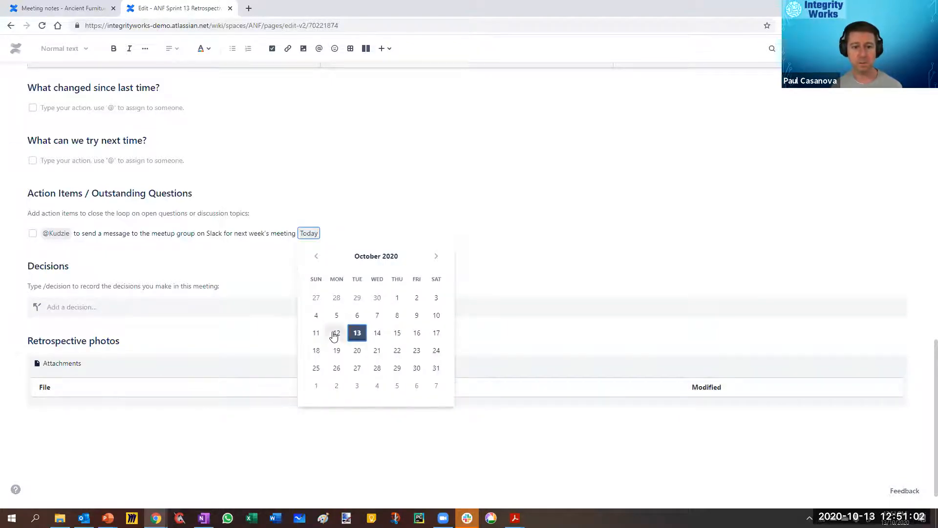
click(334, 335)
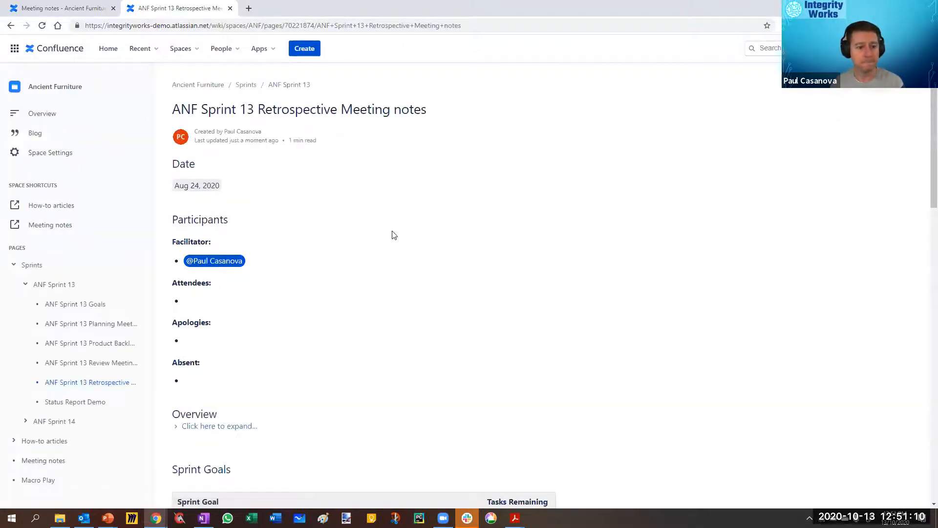
scroll(322, 328, down, 15)
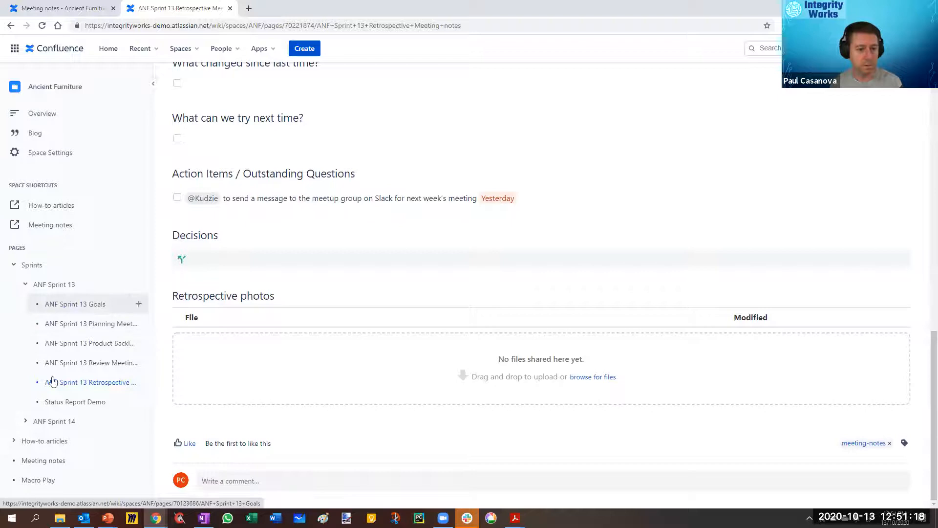
Step: Review the task and meeting notes reports on the Meeting notes page, and check the action item on the ANF Sprint 13 Retrospective page
click(42, 459)
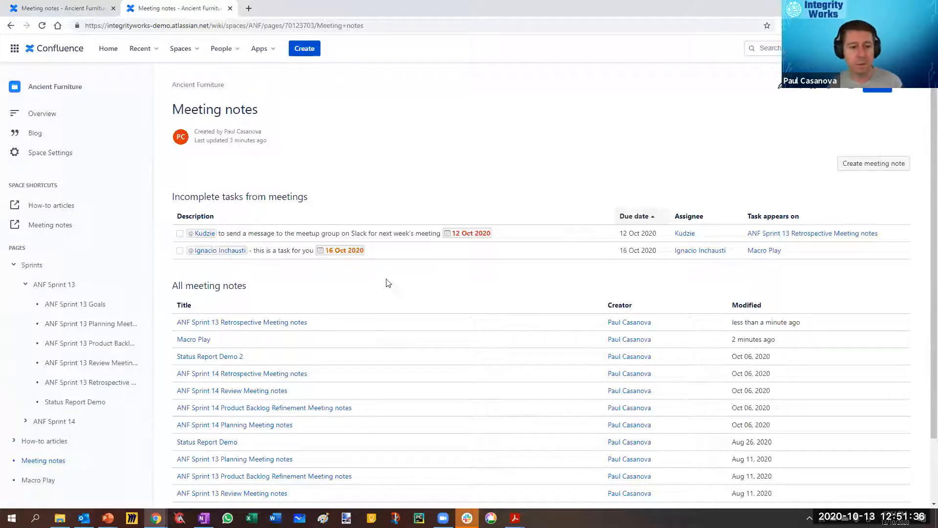
scroll(578, 309, down, 2)
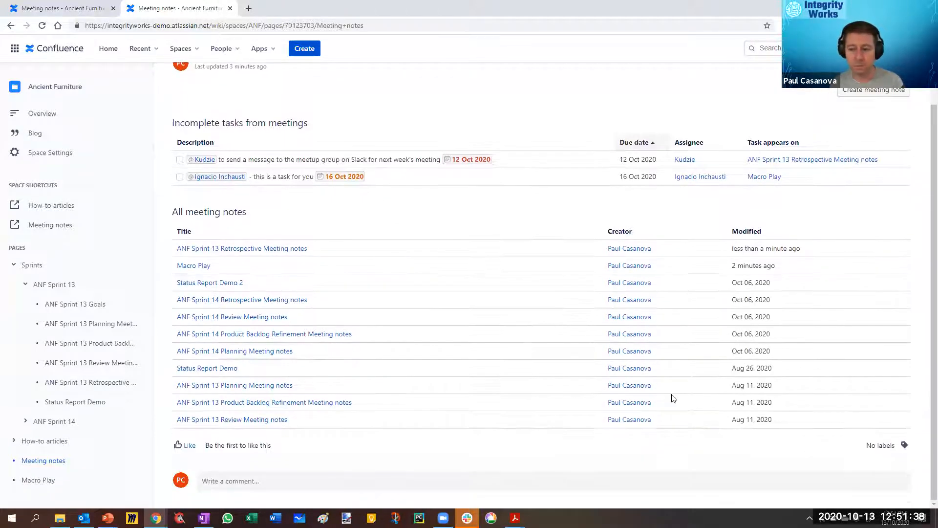
scroll(634, 303, up, 2)
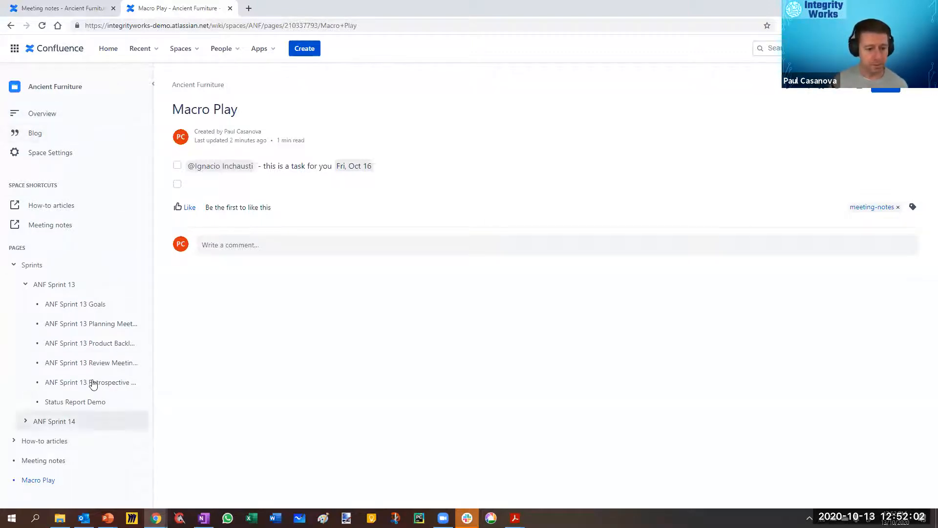
click(122, 382)
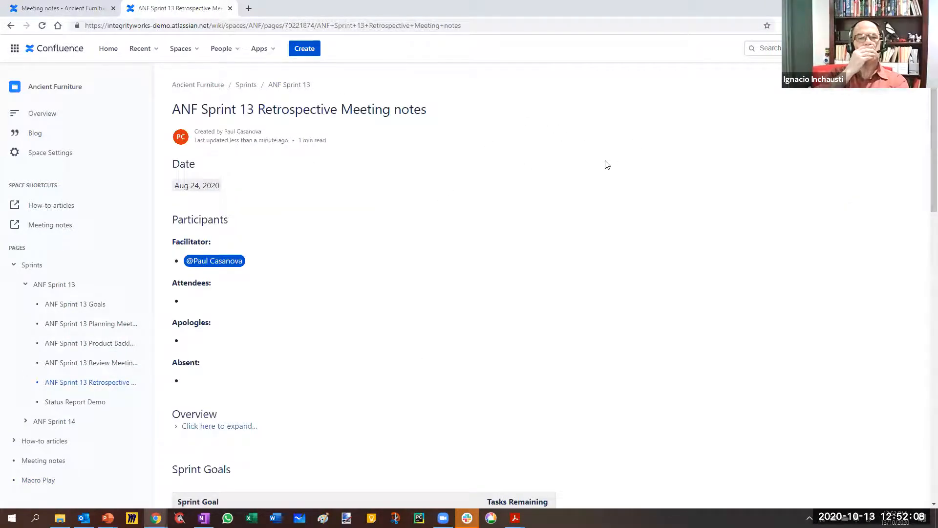
scroll(651, 269, down, 15)
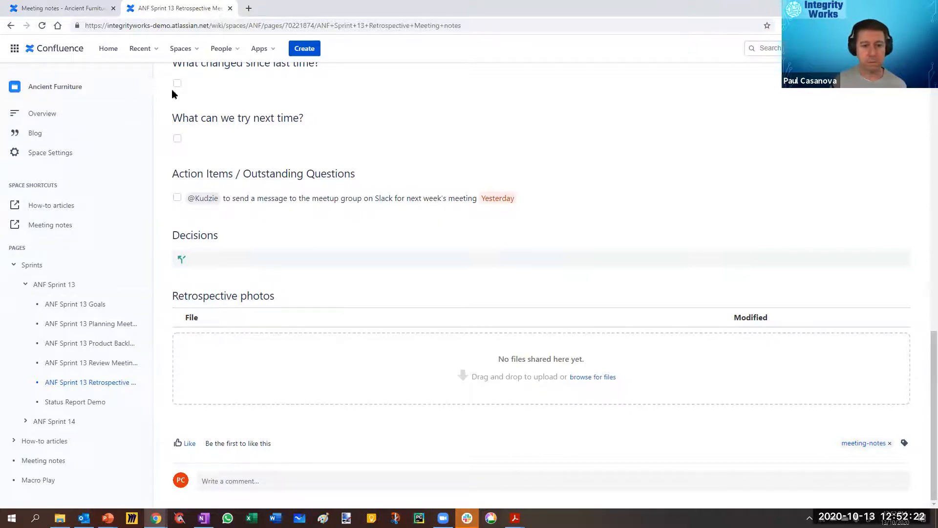
Step: Reload the original Meeting notes tab, open Macro Play from the task report in a new tab, and close the retrospective page's tab
click(68, 9)
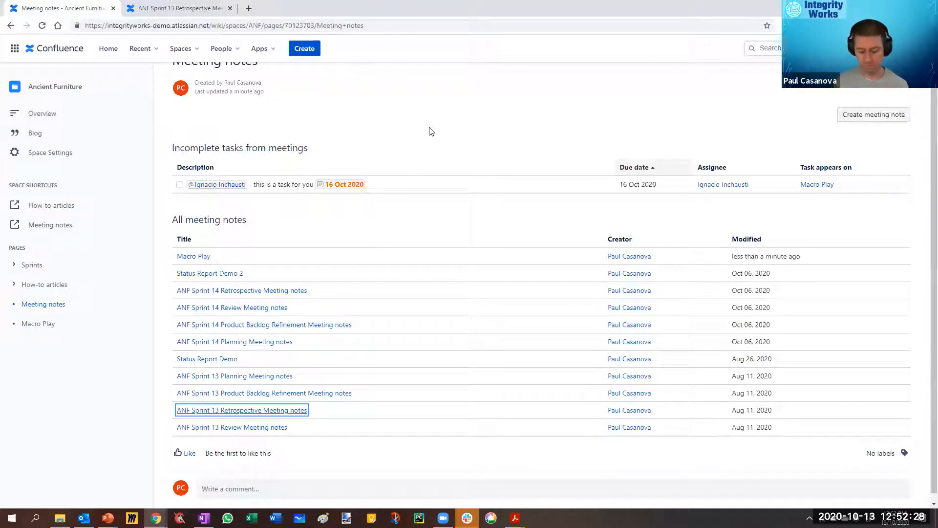
key(F5)
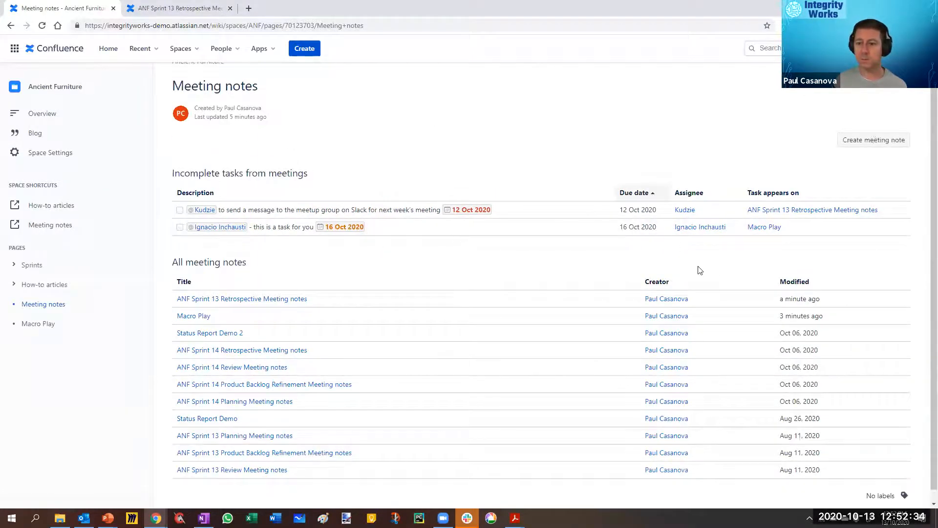
right_click(757, 229)
click(782, 236)
click(230, 8)
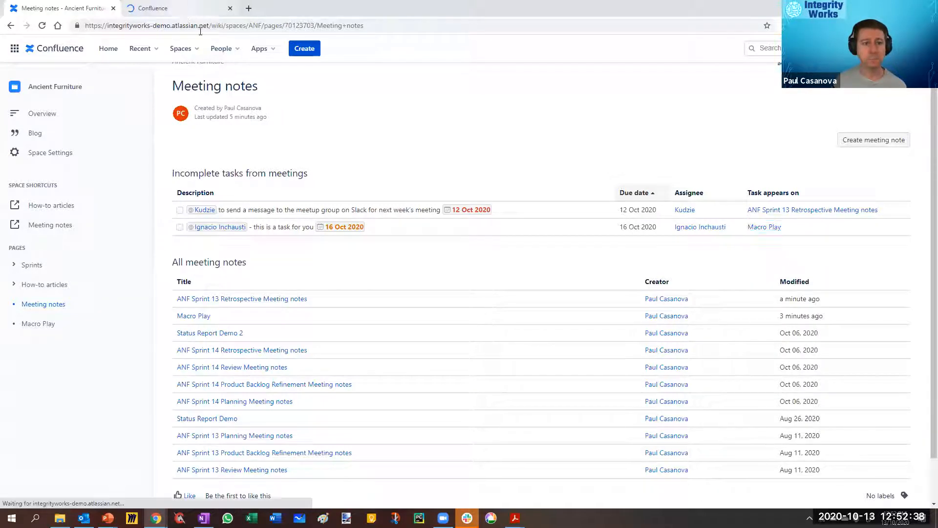
click(176, 8)
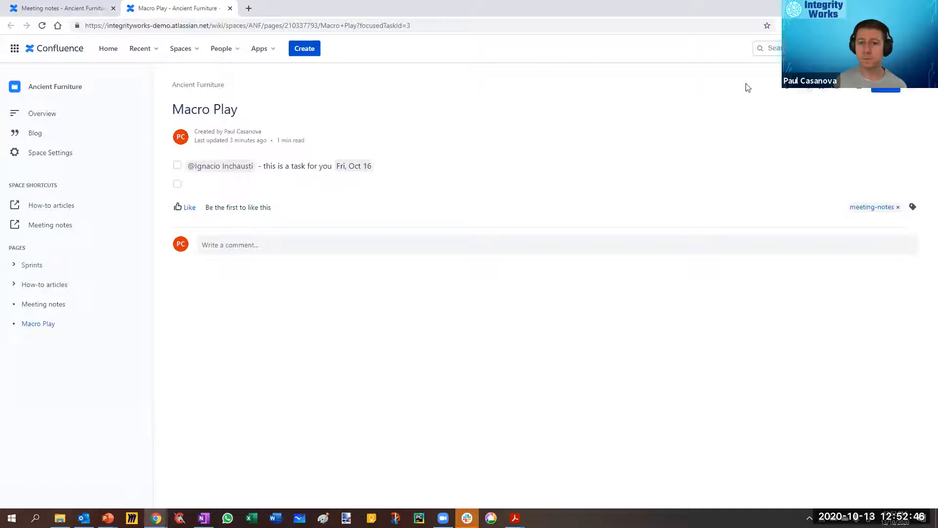
Step: Change the action item's date on Macro Play to Fri, Oct 30 and publish, and reload Meeting notes to check the task report
click(787, 91)
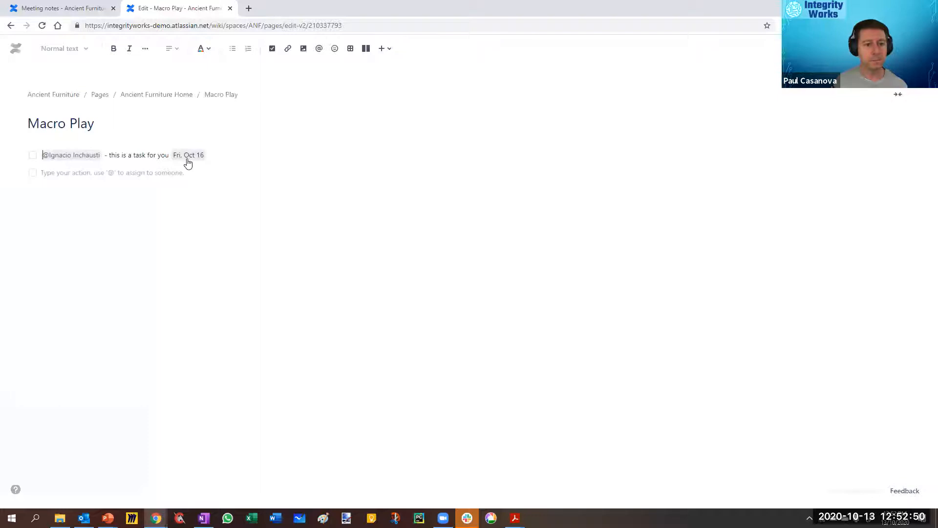
click(187, 155)
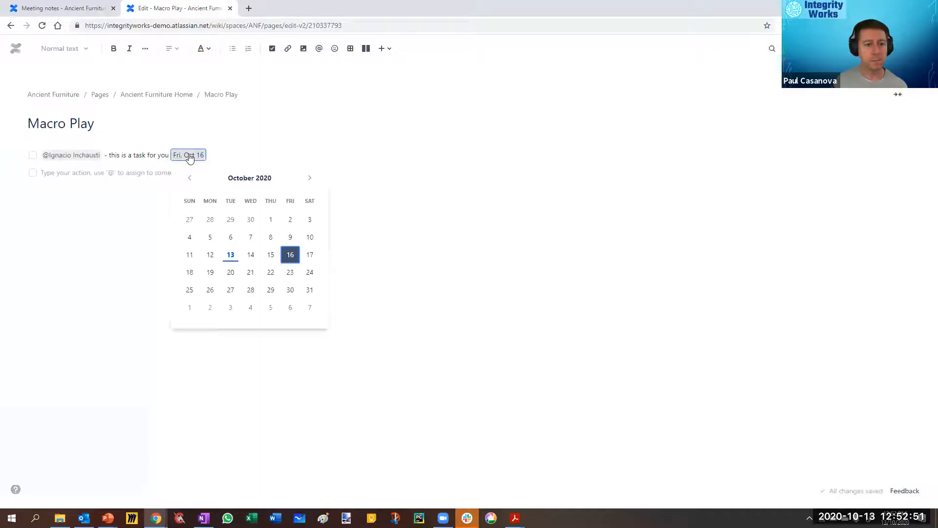
click(290, 290)
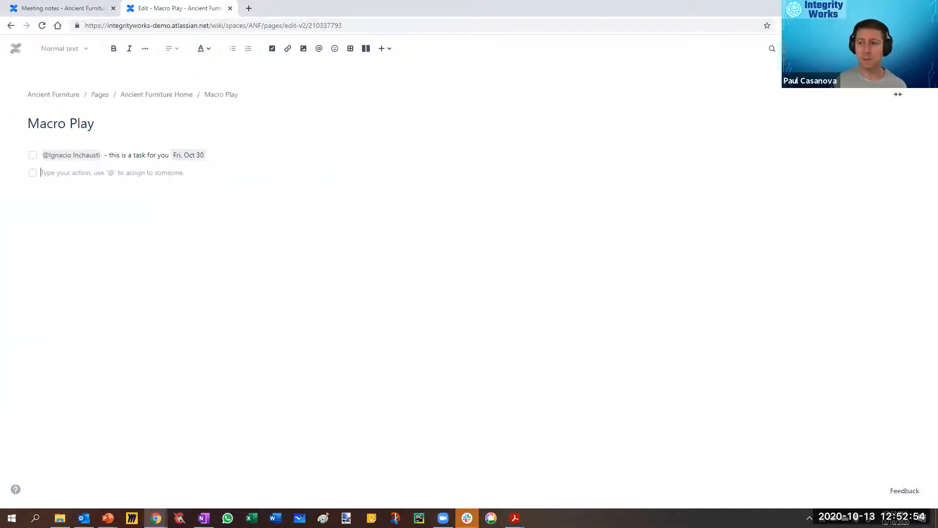
click(864, 48)
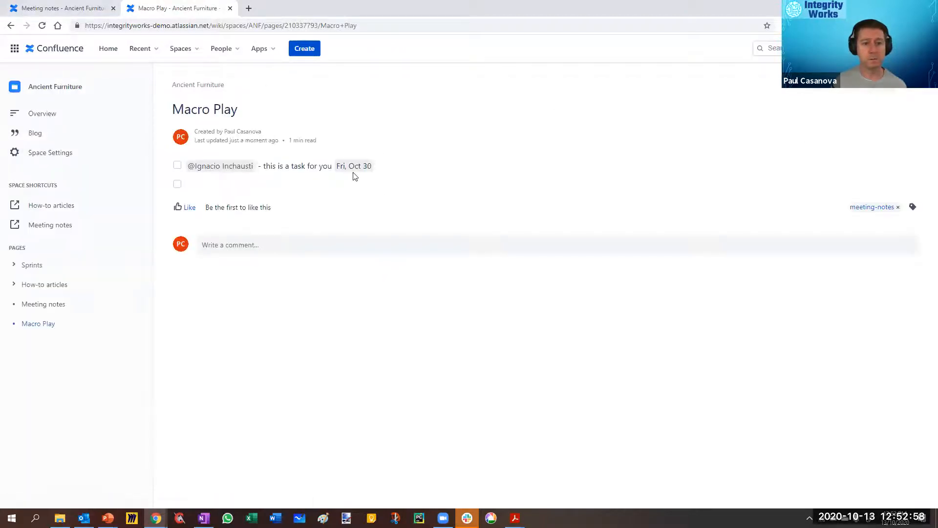
click(49, 8)
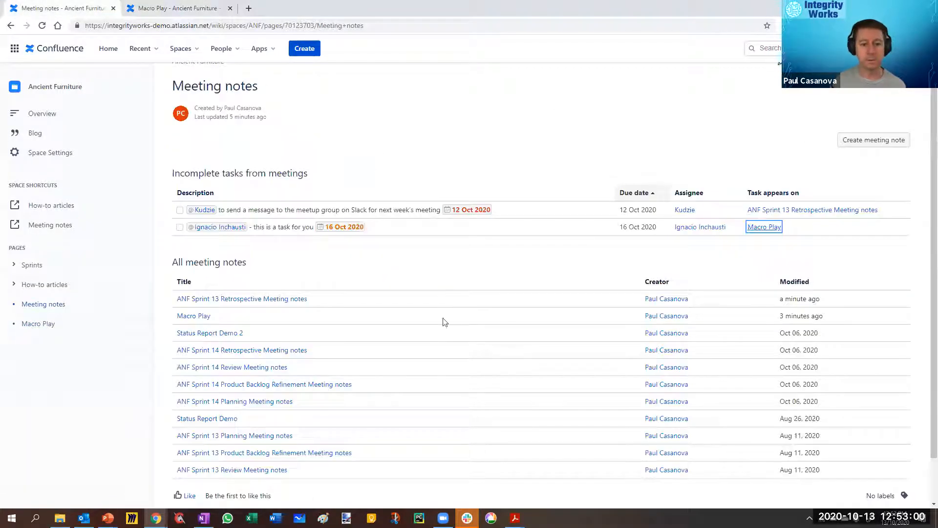
key(F5)
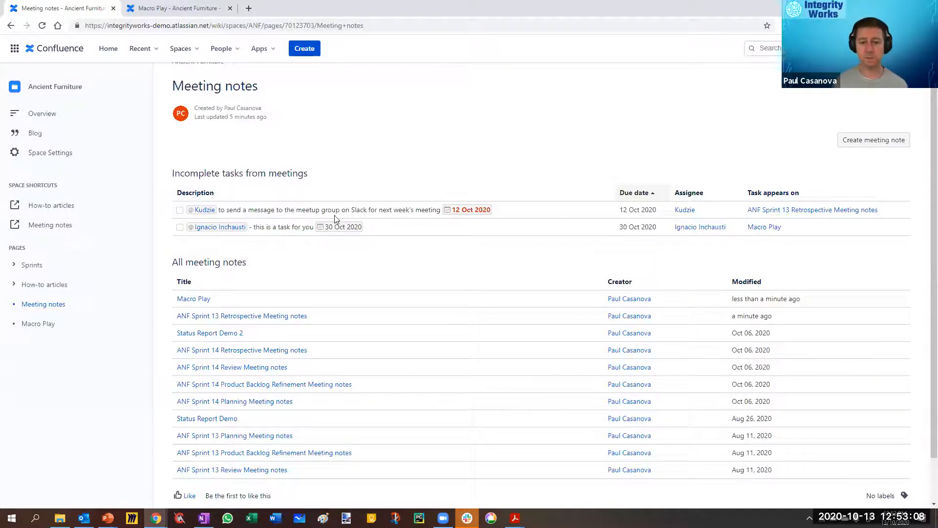
click(190, 8)
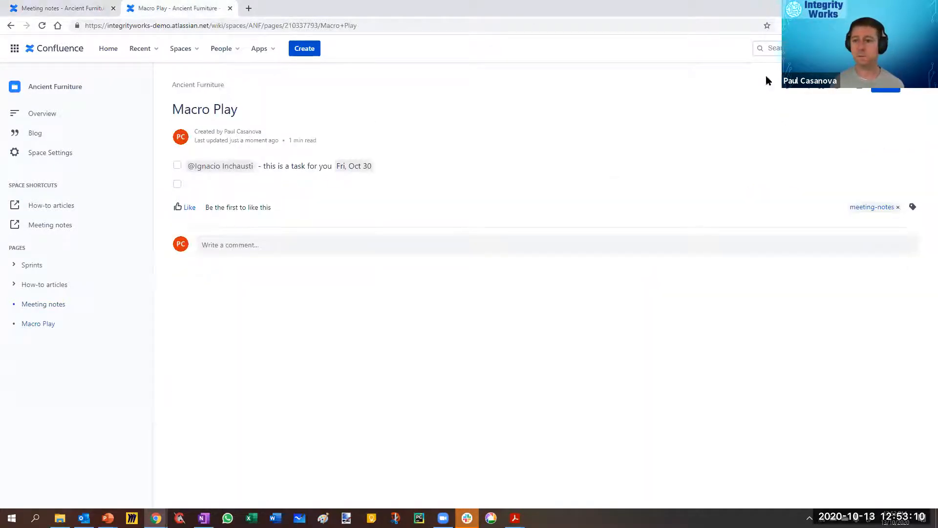
click(784, 90)
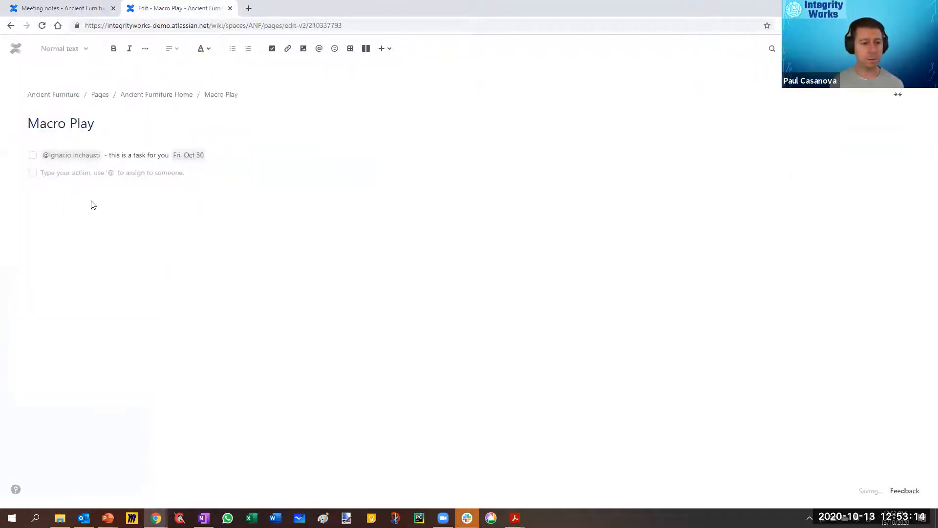
click(110, 211)
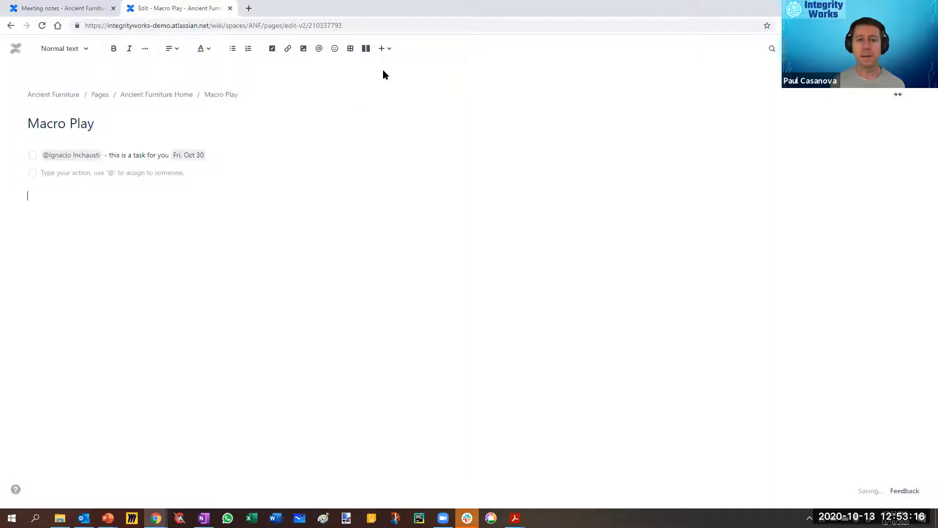
click(288, 49)
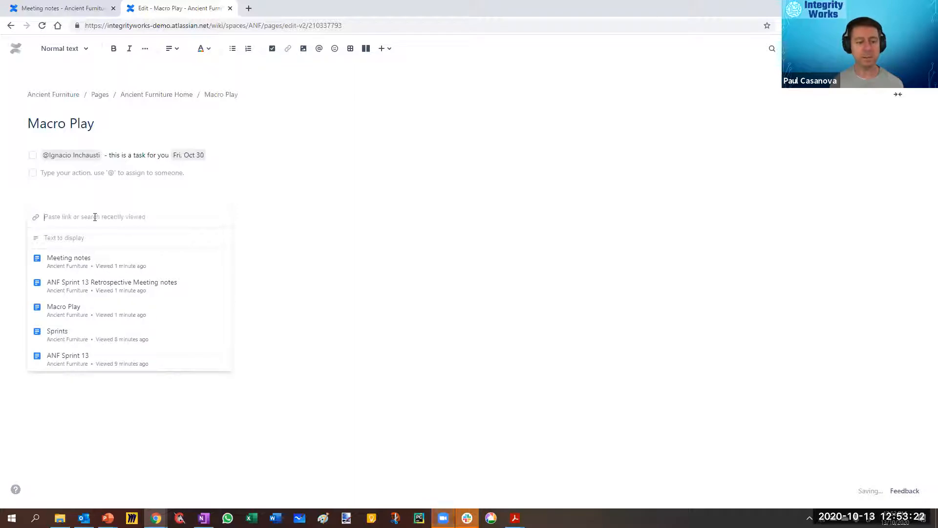
text(www.google.com)
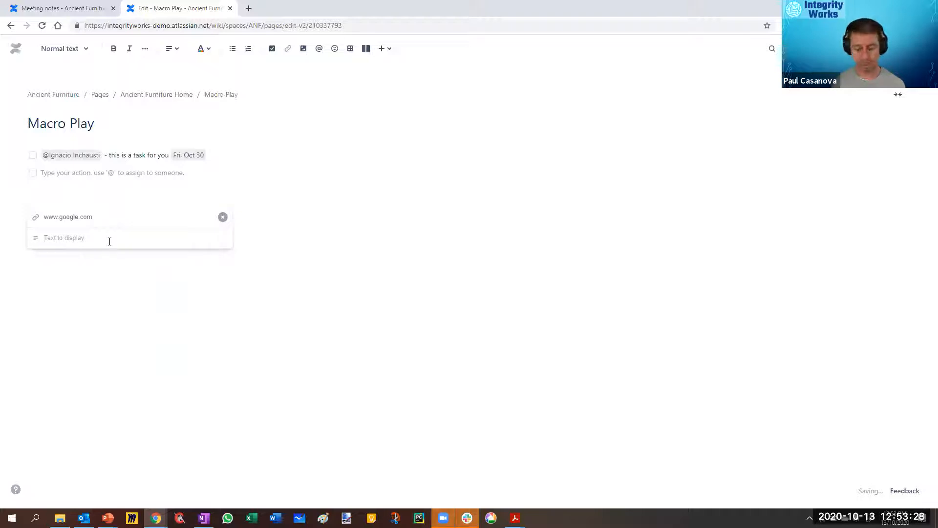
key(Return)
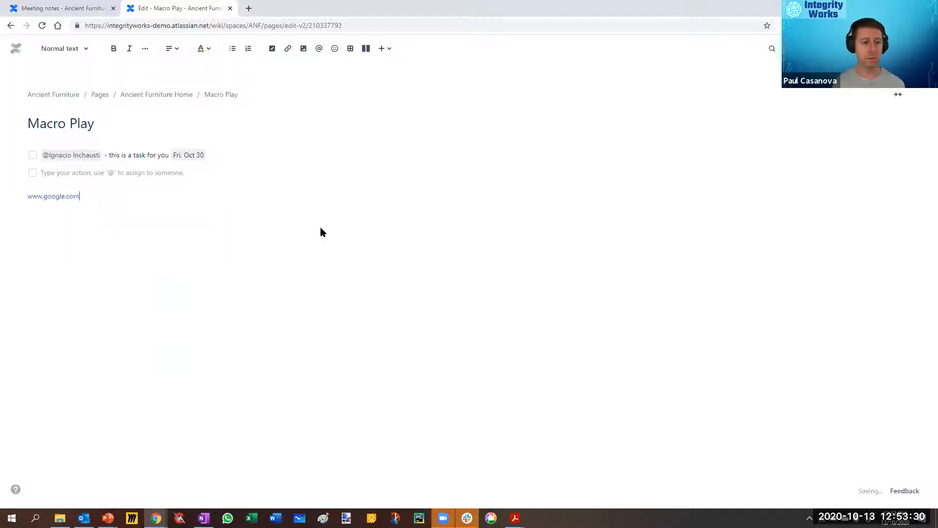
click(51, 195)
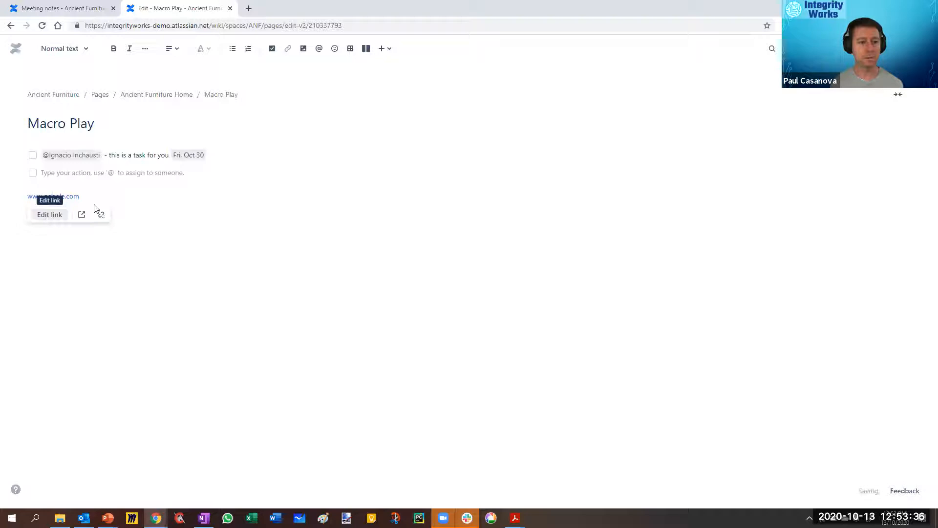
click(88, 196)
click(53, 195)
click(47, 214)
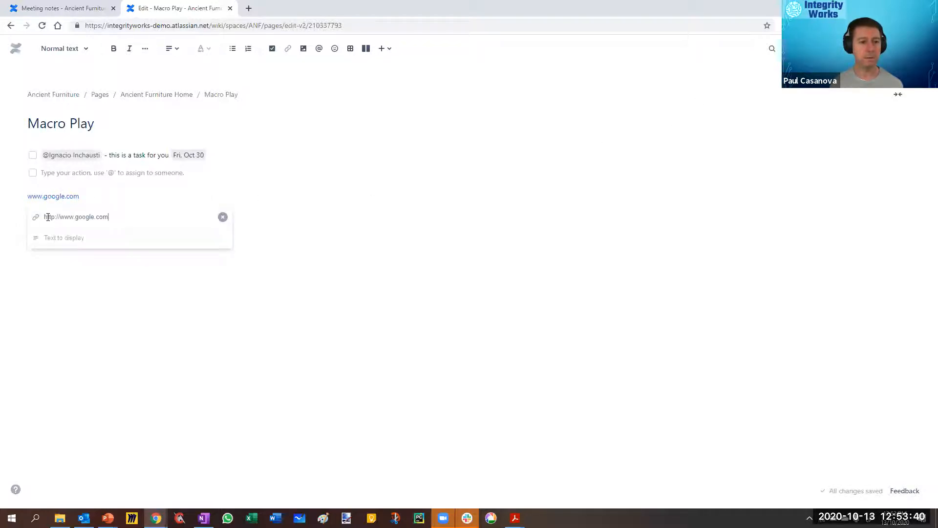
click(81, 239)
text(Google Search)
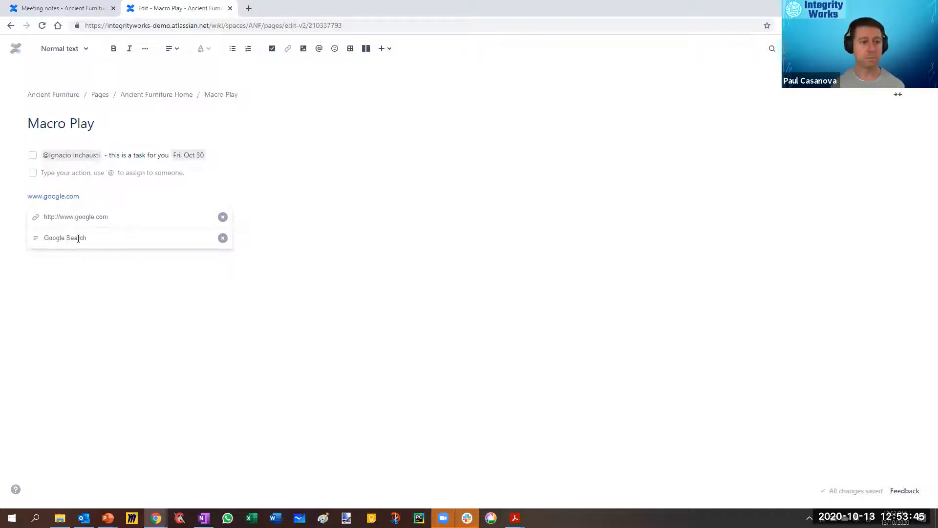
key(Return)
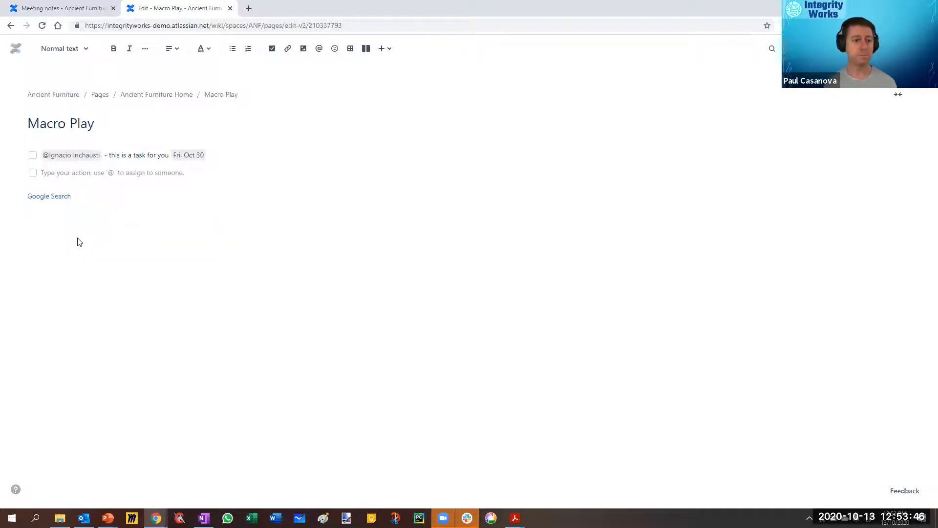
Step: Open the Google Search link in a new tab to test it, and close that tab
click(51, 195)
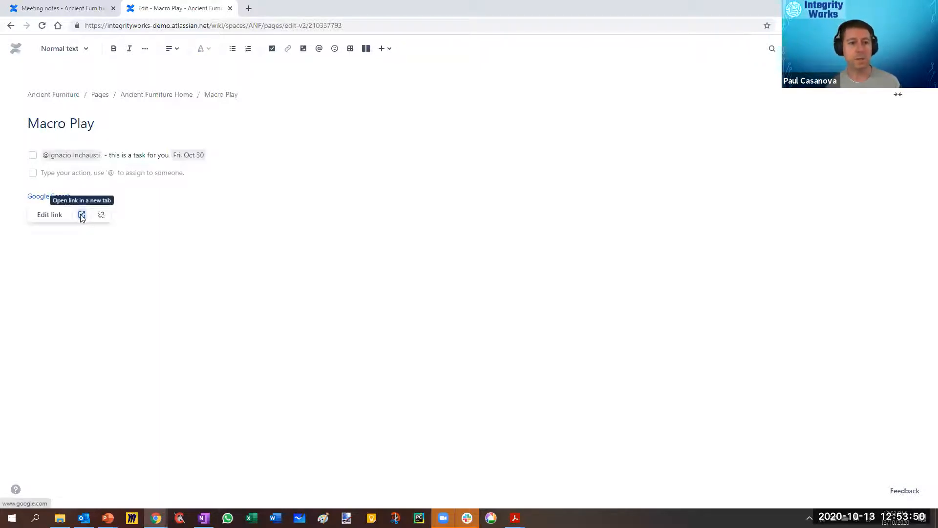
click(81, 216)
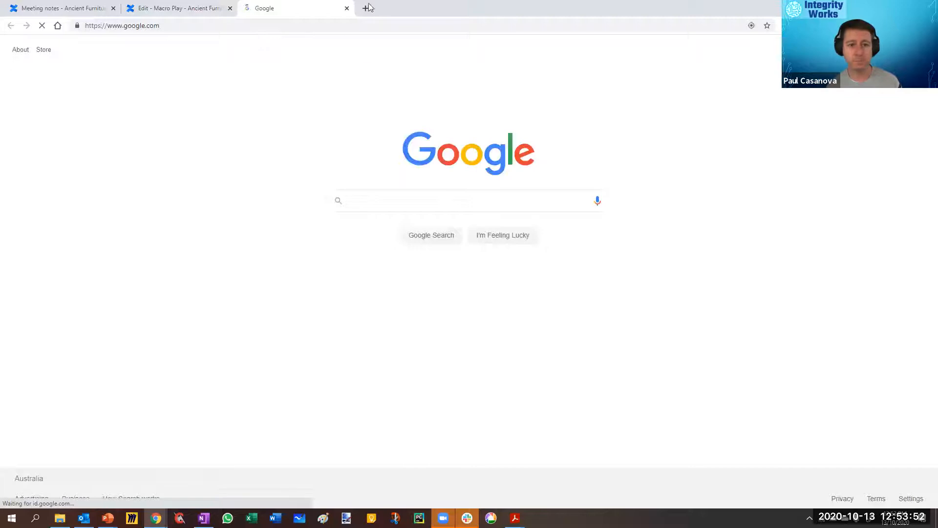
click(347, 8)
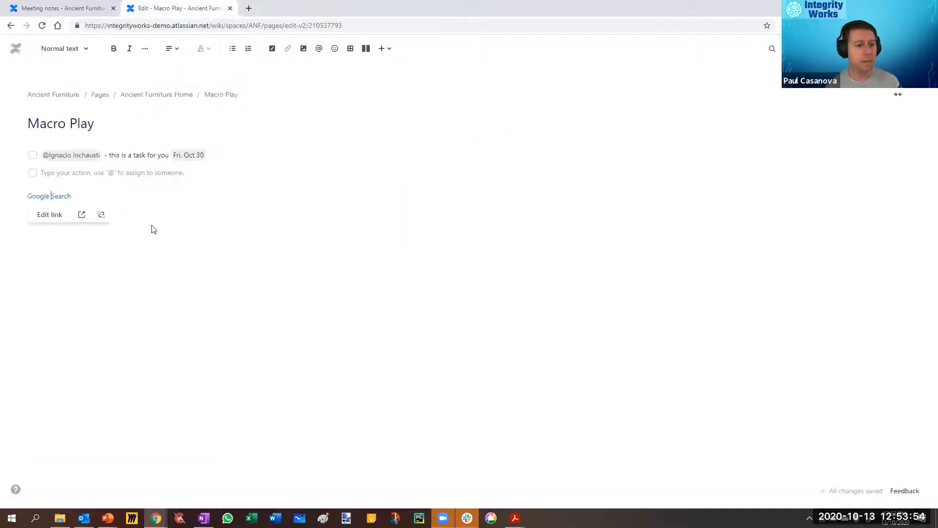
Step: Remove the hyperlink from the Google Search text and undo the removal
click(101, 214)
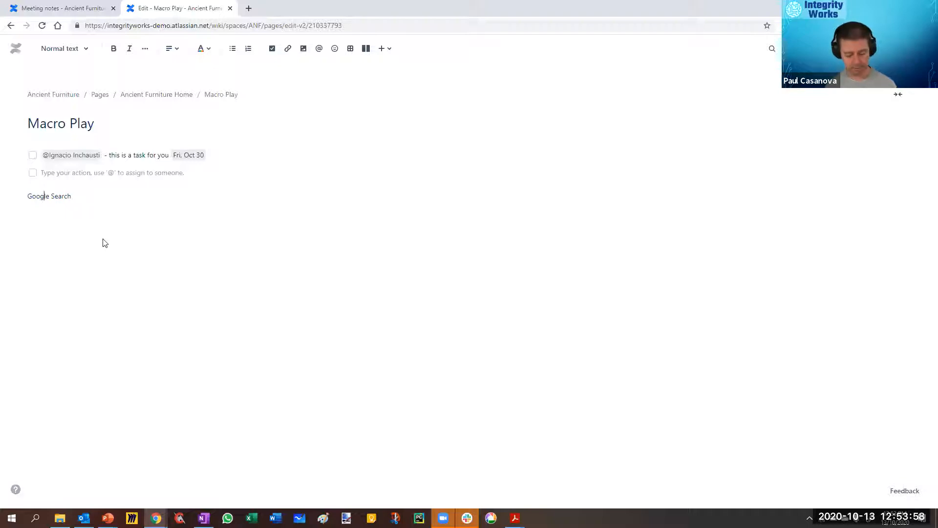
key(ctrl+z)
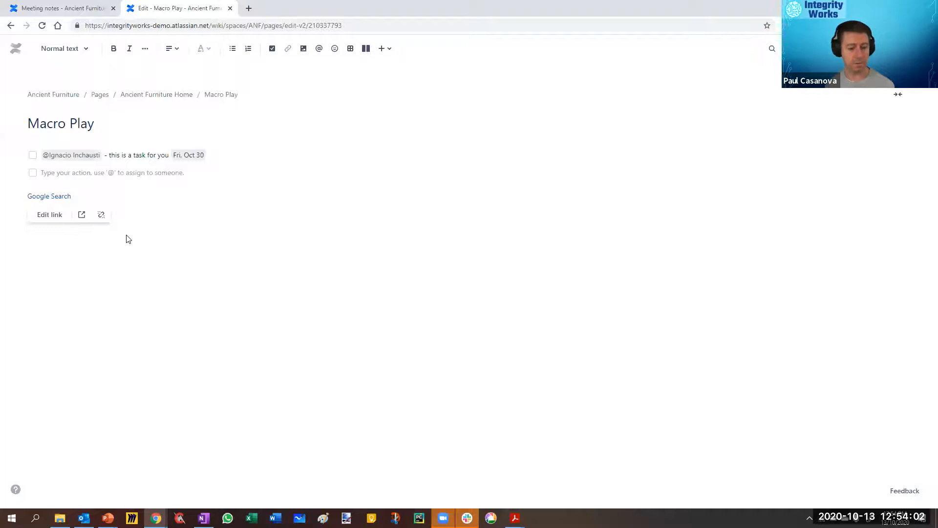
click(148, 212)
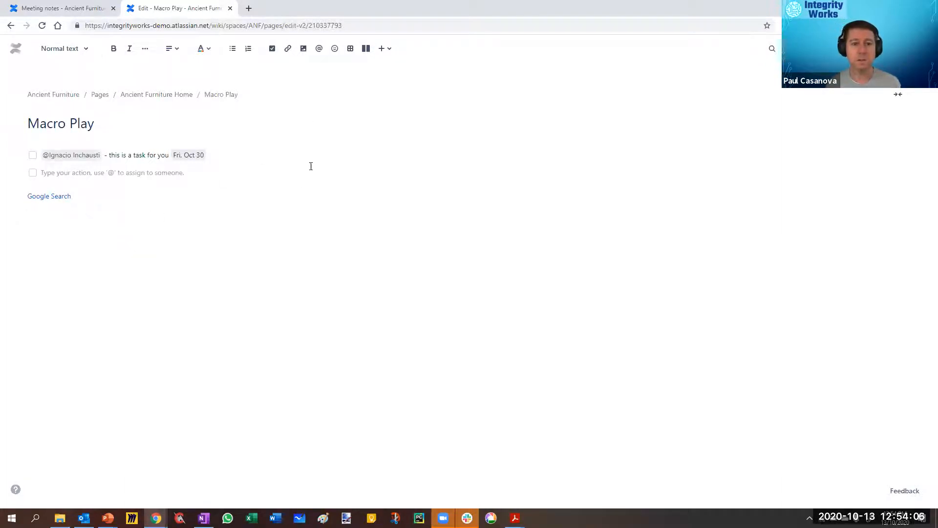
Step: Insert the blue circular circuit logo from the recent uploads below the Google Search link
click(303, 50)
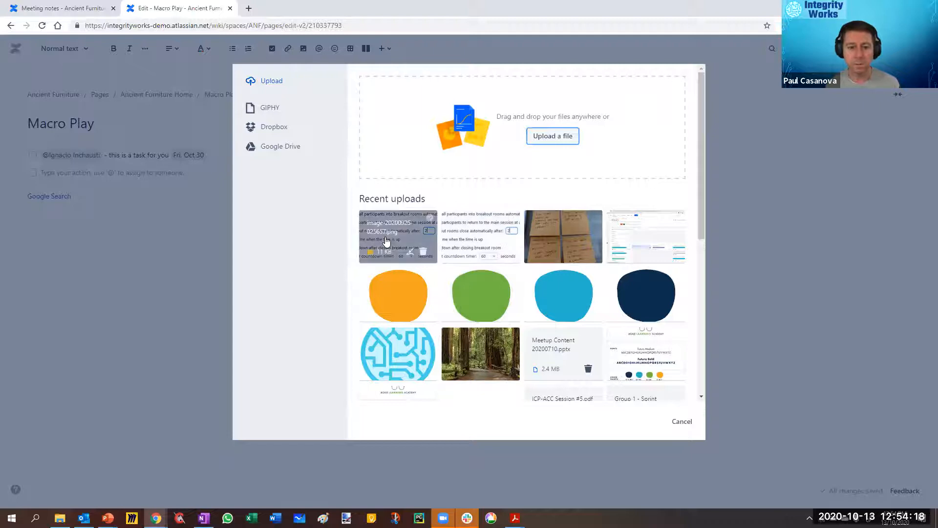
click(388, 356)
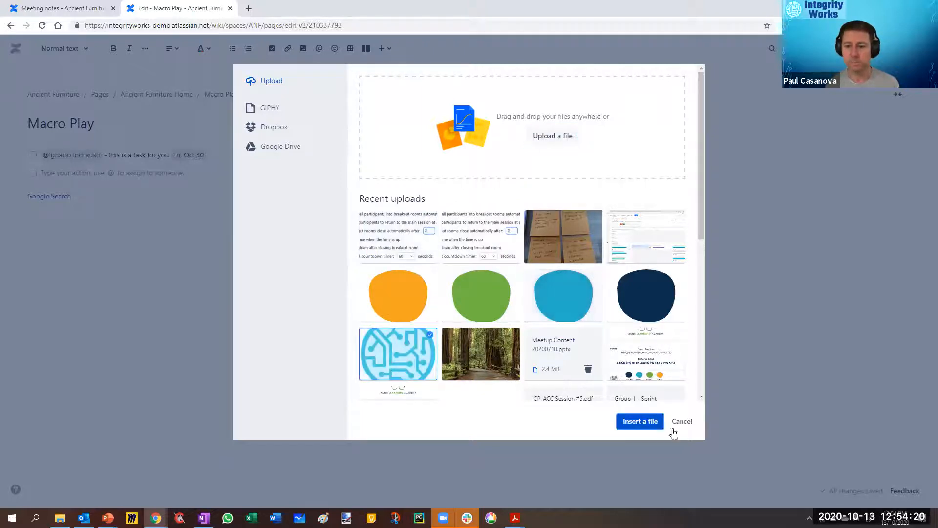
click(646, 423)
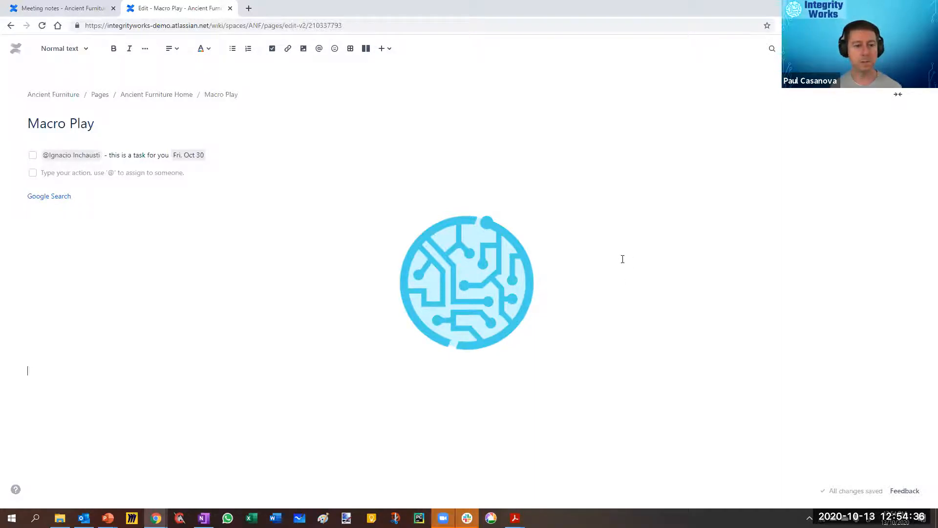
Step: Try the logo image's left, centre and right alignments, and return it to centre
click(469, 301)
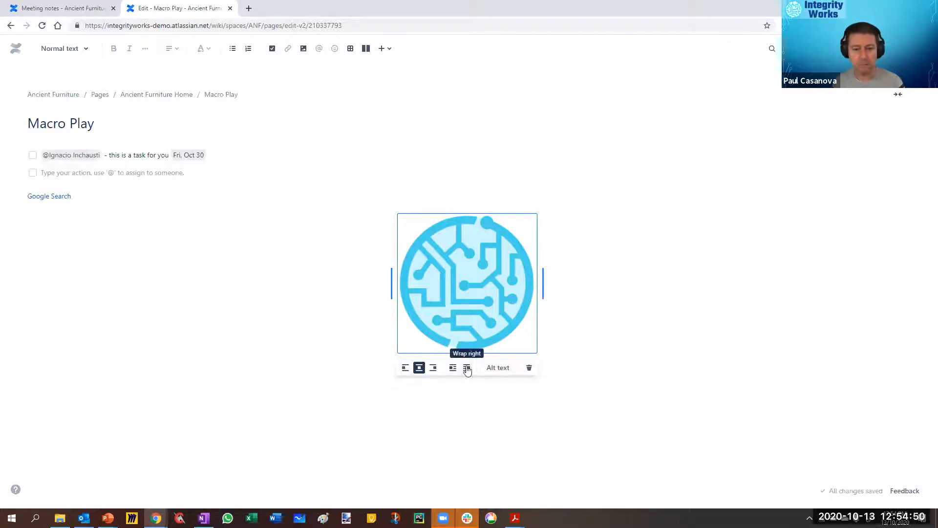
click(405, 368)
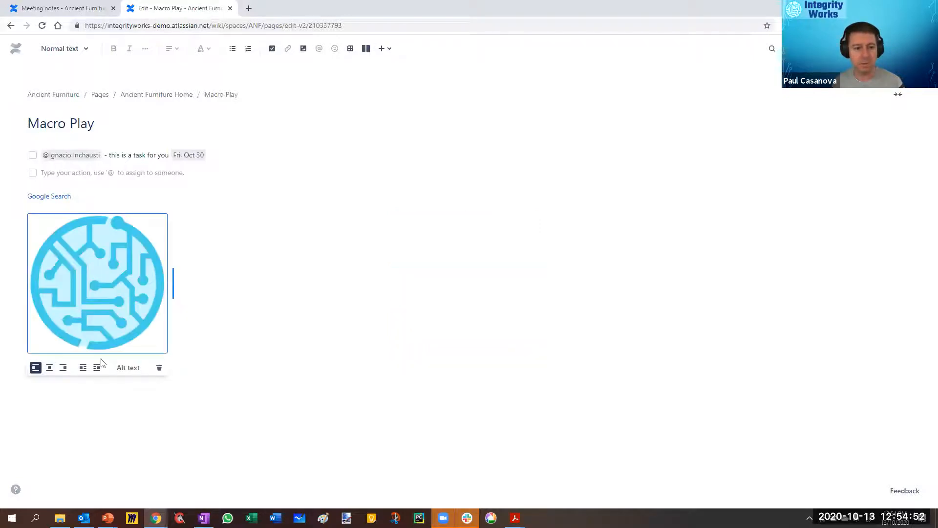
click(48, 367)
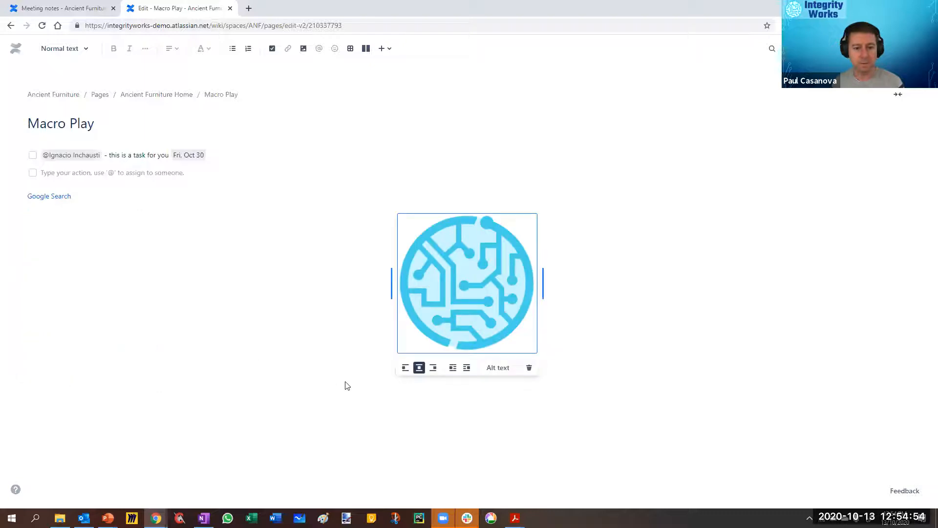
click(433, 367)
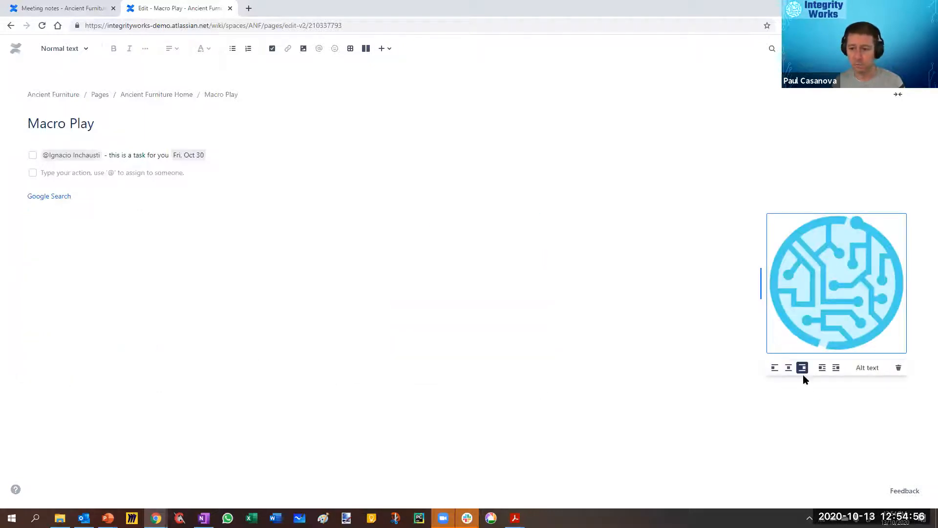
click(788, 368)
Step: Try larger sizes for the logo image, align it left and shrink it to a small thumbnail
drag(538, 283, 611, 290)
drag(616, 354, 671, 371)
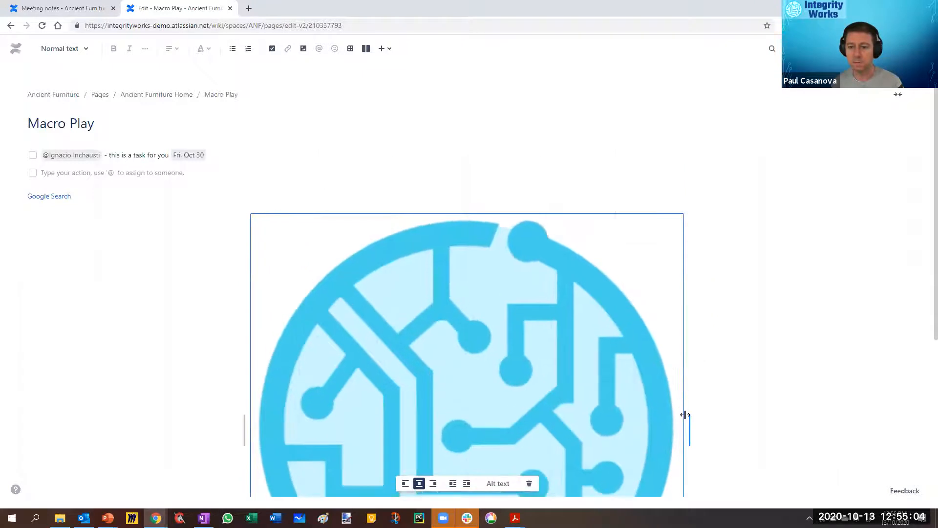
drag(686, 415, 525, 333)
click(405, 365)
drag(169, 274, 98, 275)
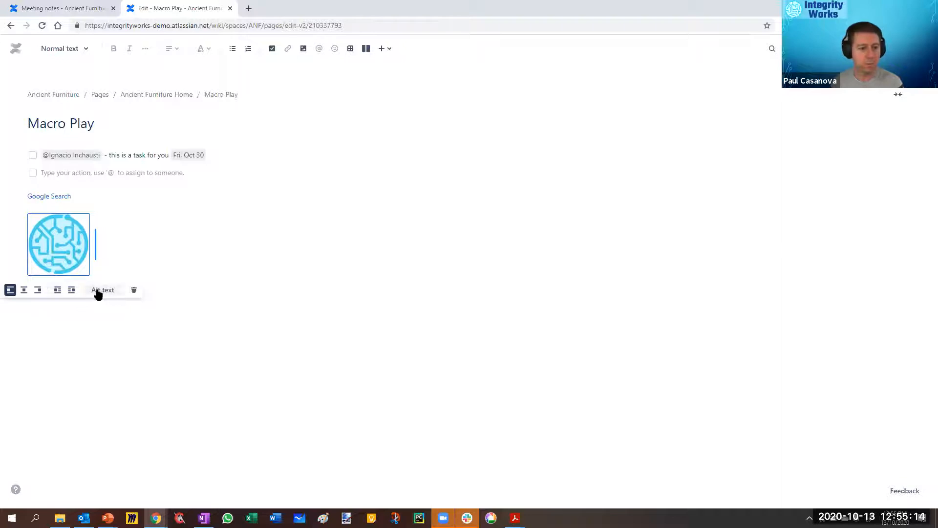
Step: Mention a colleague on the line below the logo image and delete the mention
click(217, 294)
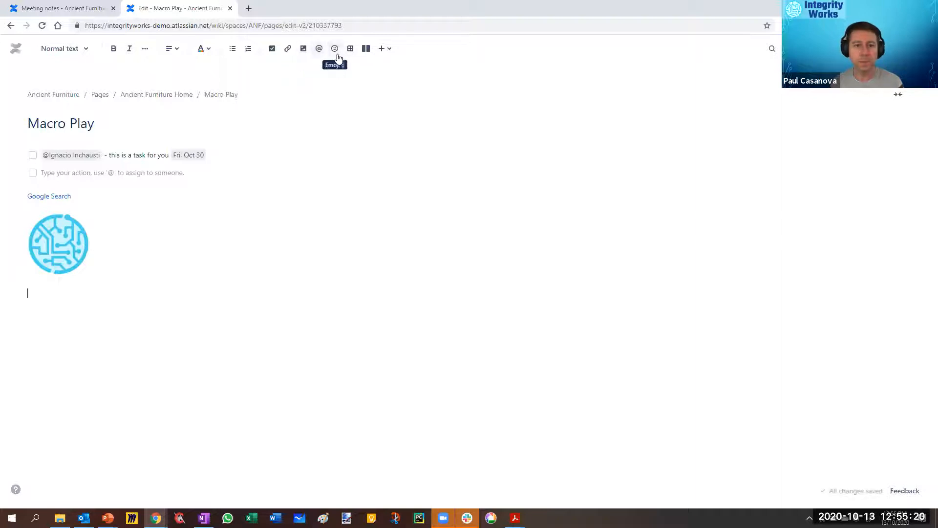
click(318, 49)
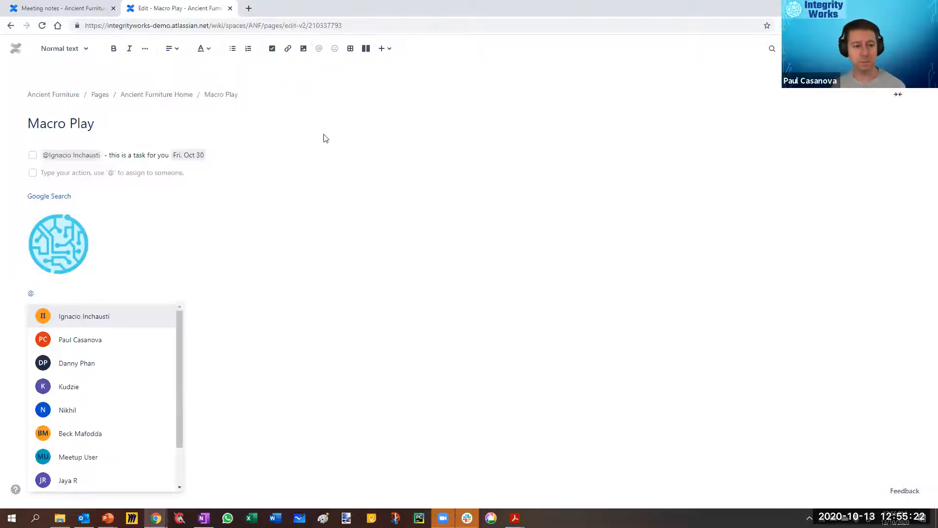
key(BackSpace)
text(@)
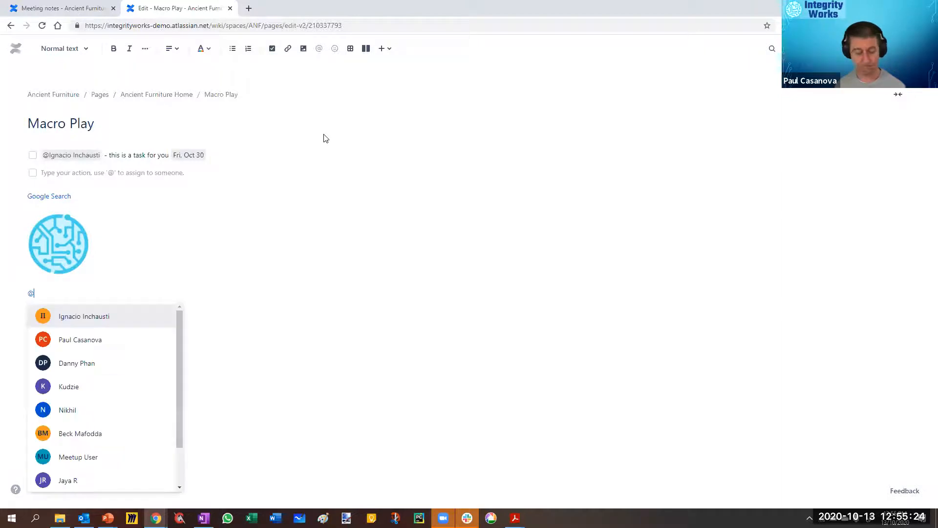
text(I)
key(Return)
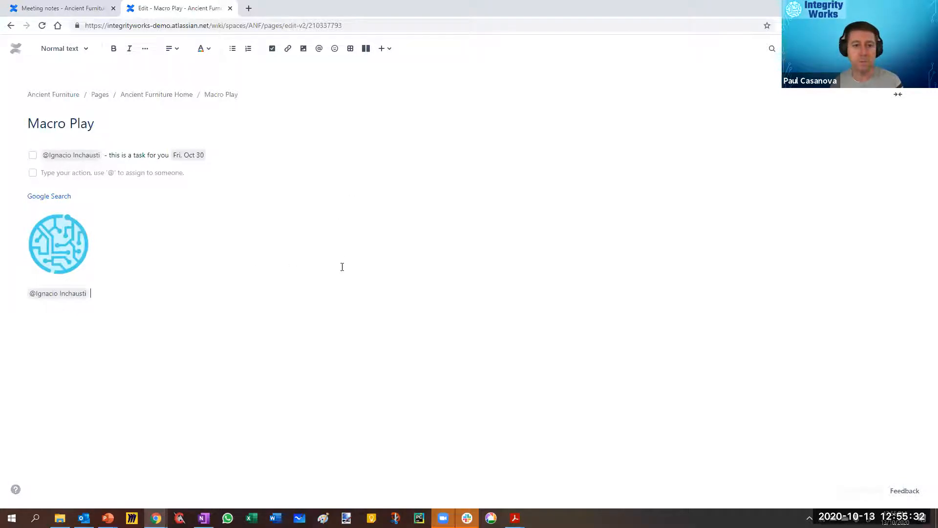
key(shift+Left)
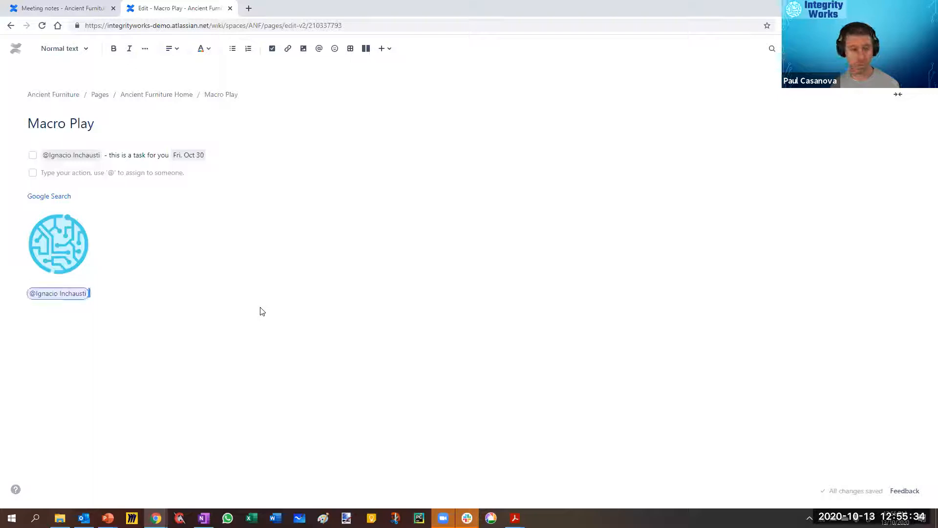
key(BackSpace)
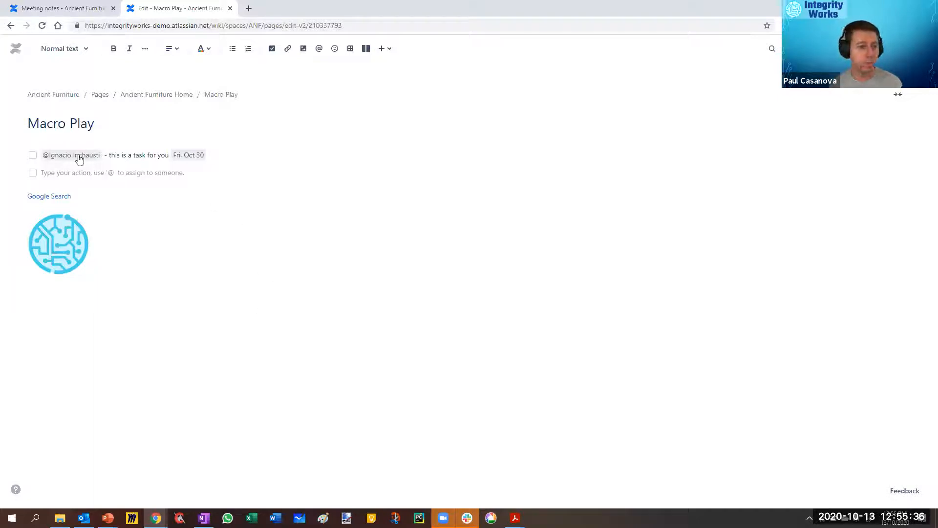
Step: Look at the emoji picker without choosing one, and insert a table with three columns and three rows below the logo image
click(335, 48)
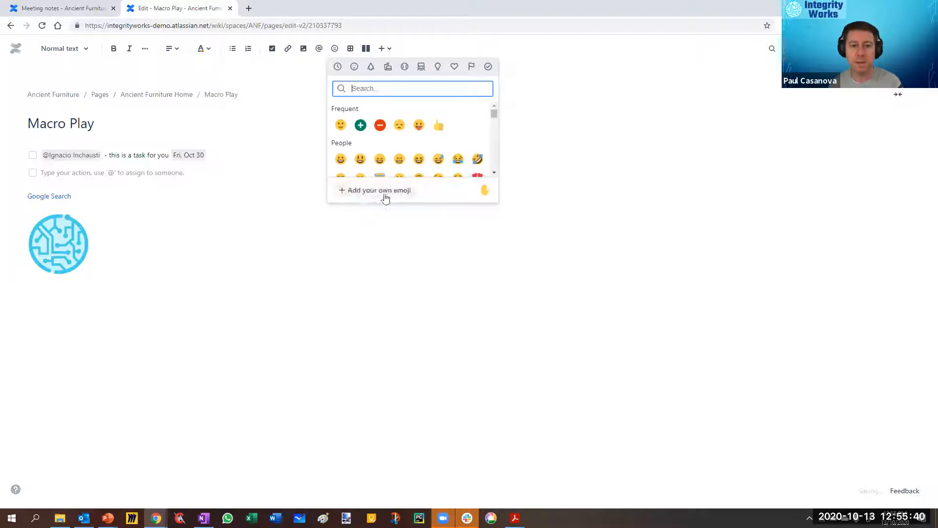
click(584, 127)
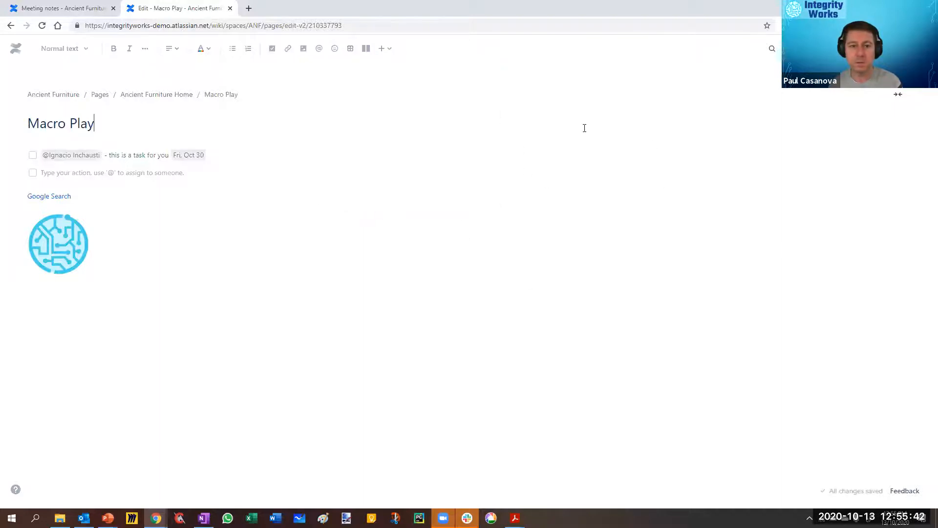
click(86, 311)
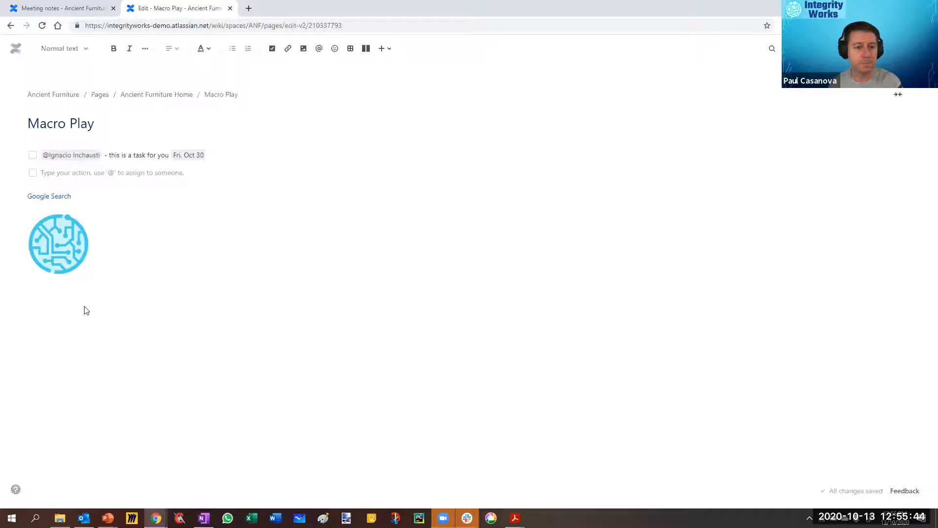
click(351, 48)
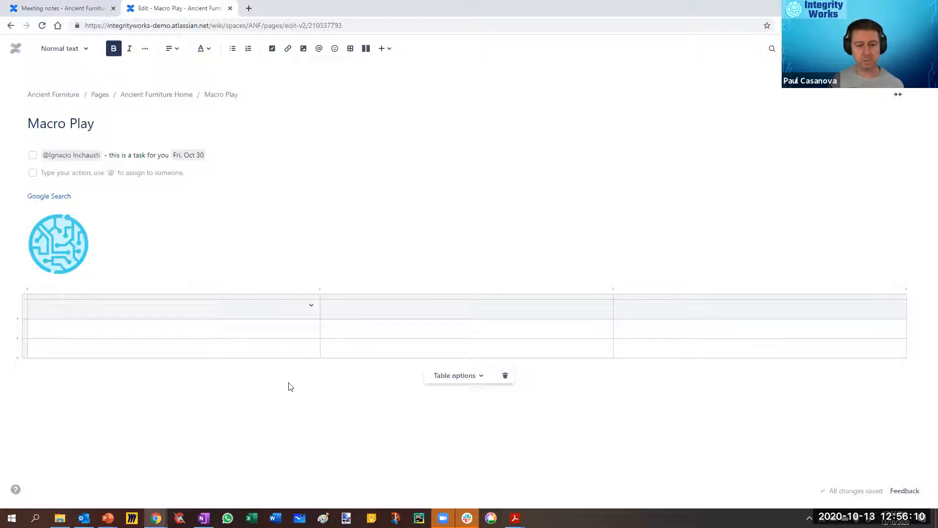
Step: Give the table's first header cell a light teal background
click(311, 308)
mouse_move(379, 310)
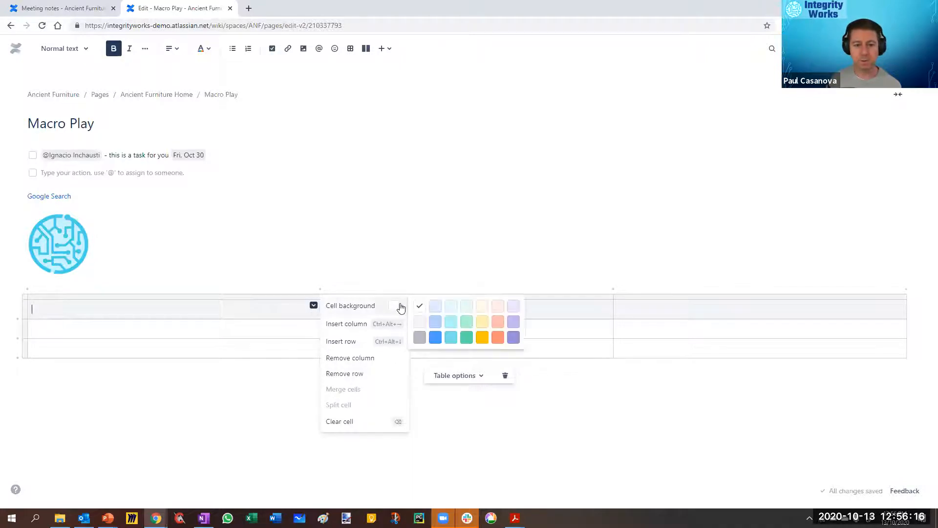
click(452, 321)
Step: Look over the cell options for the first cell of the table's second row without applying any
click(296, 331)
click(314, 326)
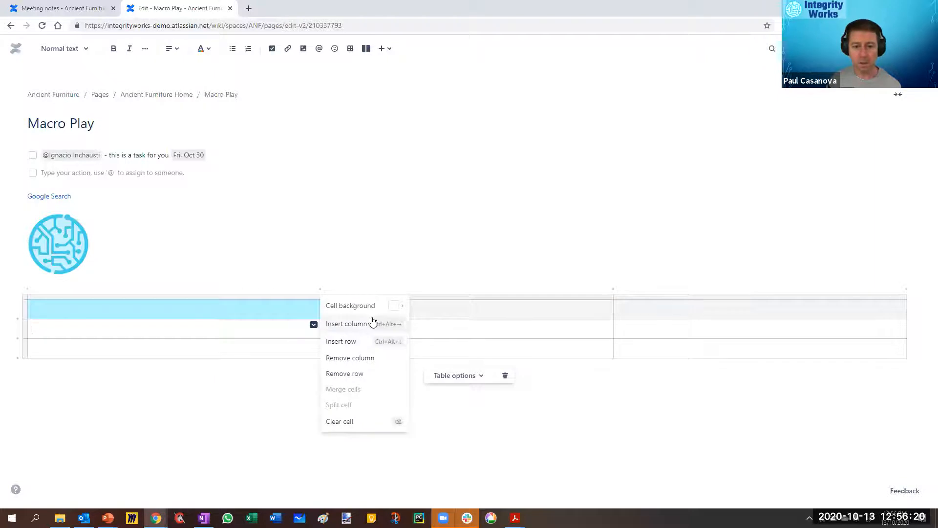
click(312, 325)
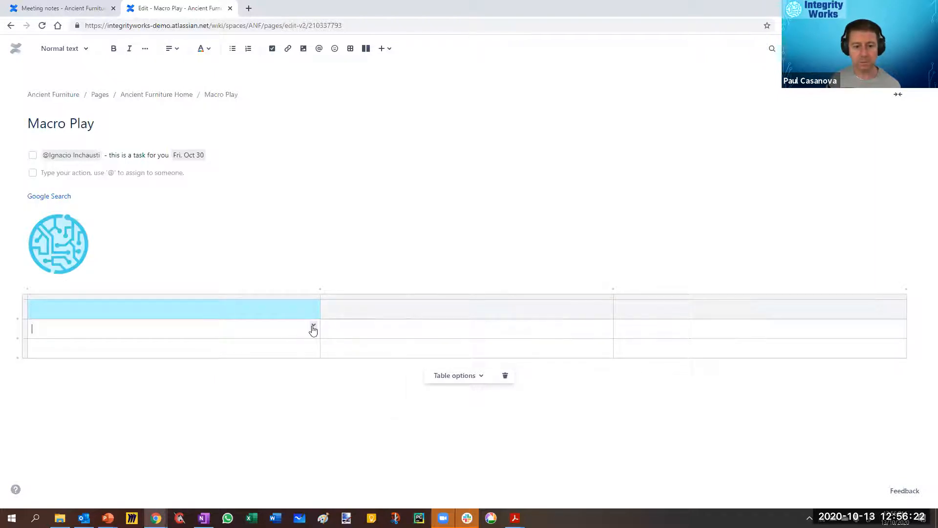
click(314, 326)
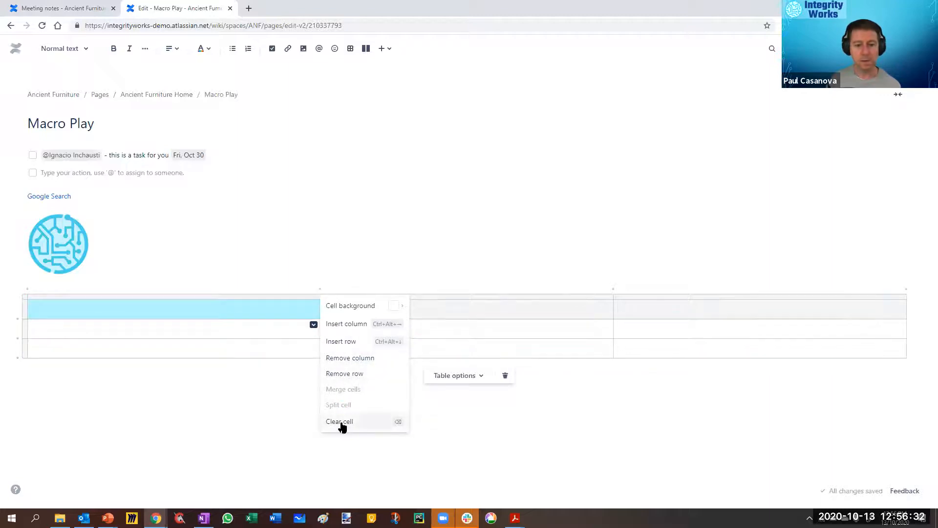
click(444, 421)
Step: Turn on the header column and the numbered column for the table
click(398, 341)
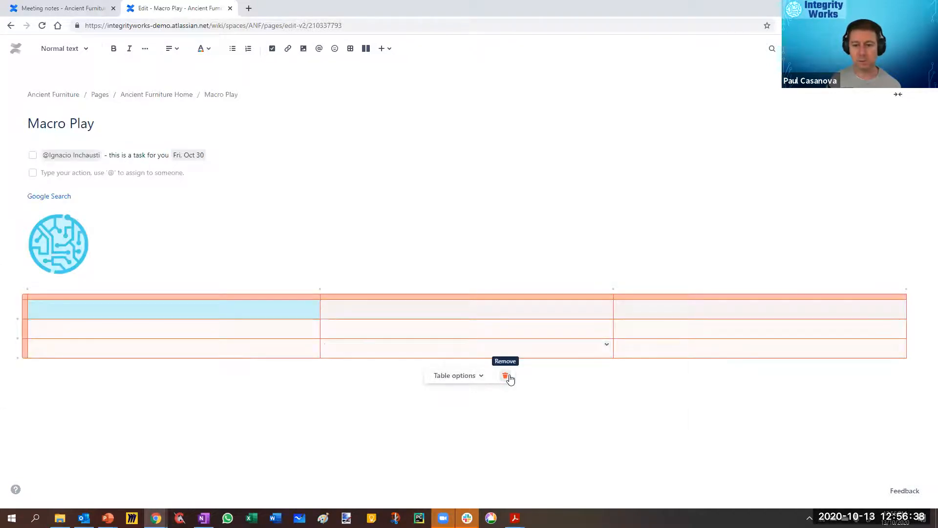
click(476, 376)
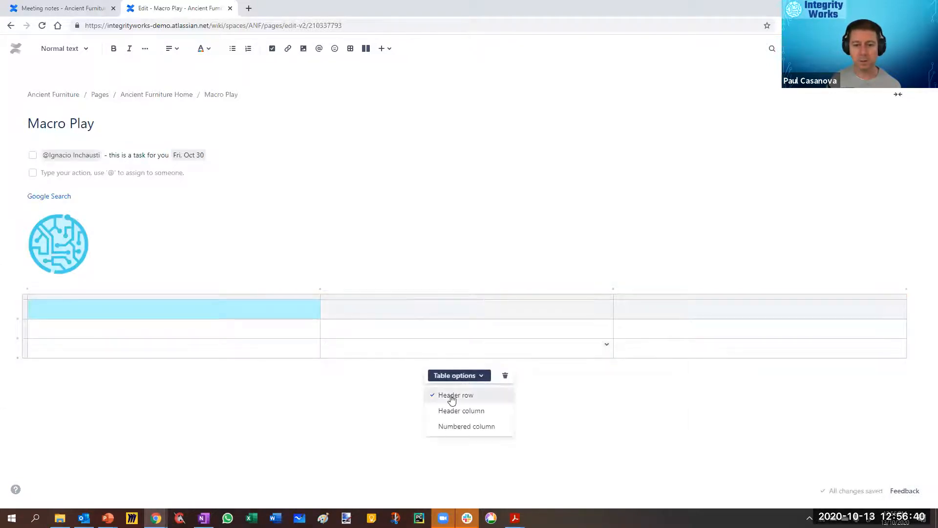
click(459, 411)
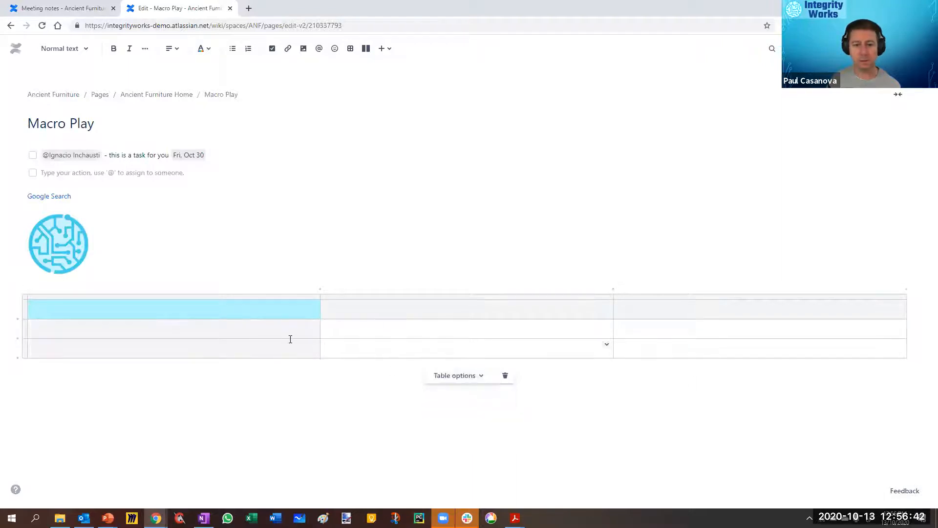
click(472, 378)
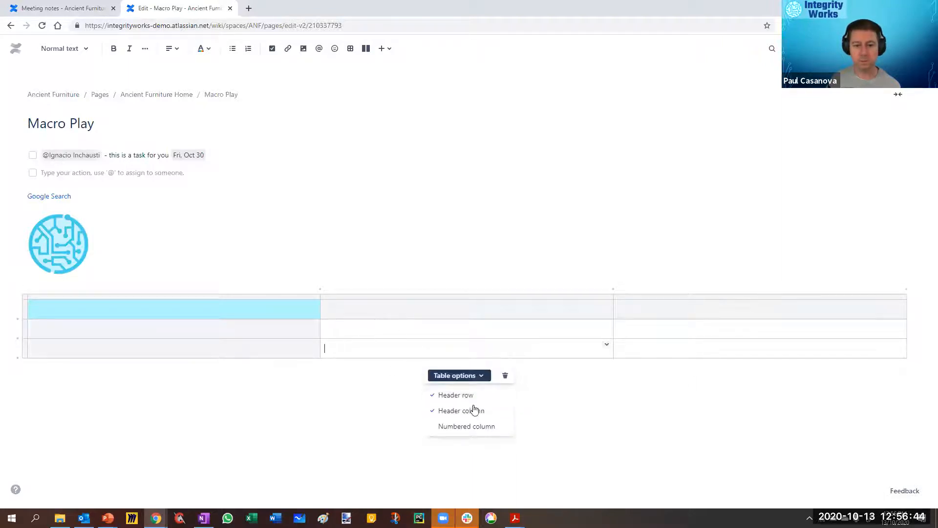
click(453, 427)
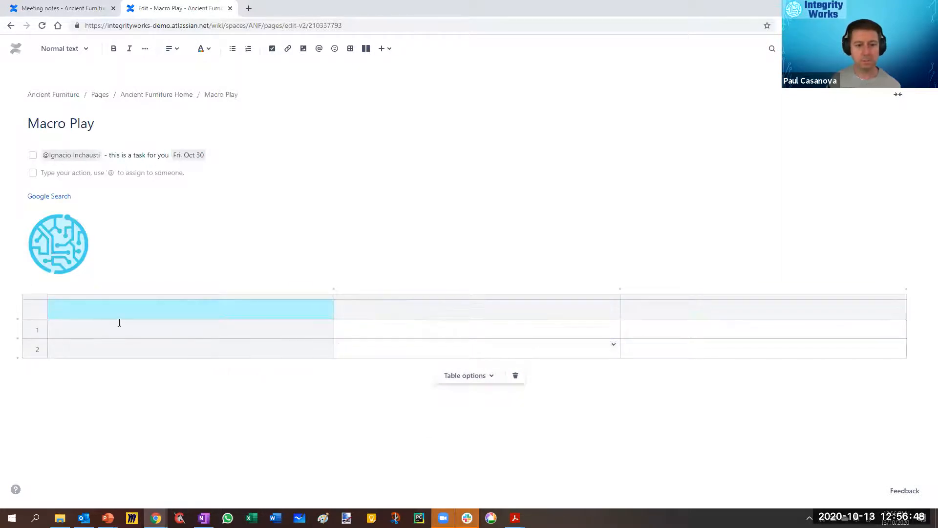
Step: Try a dark grey background on the table's first header cell and settle on light grey
click(102, 309)
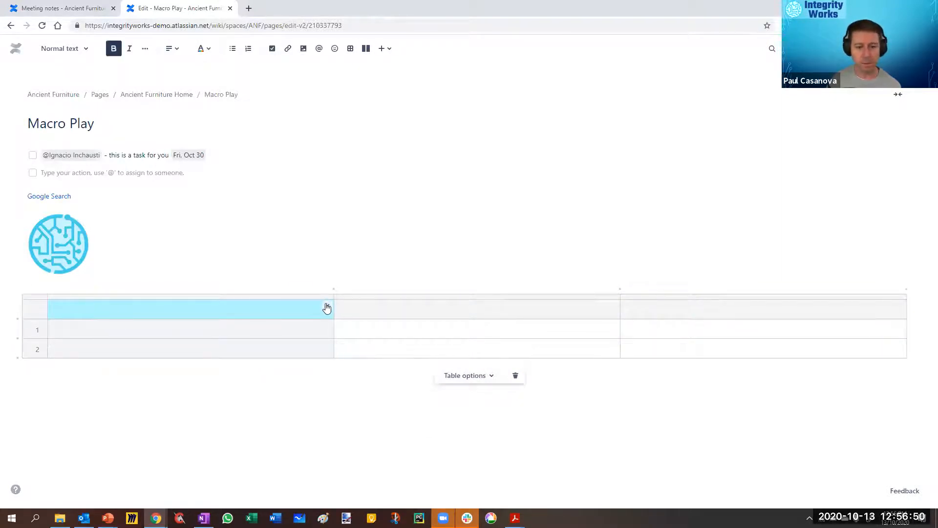
click(327, 306)
mouse_move(416, 312)
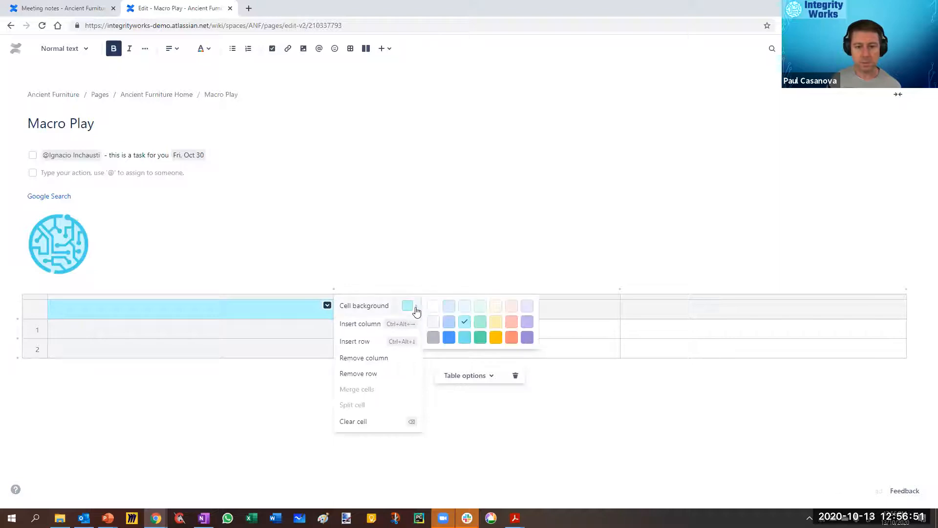
click(434, 337)
click(326, 308)
mouse_move(408, 308)
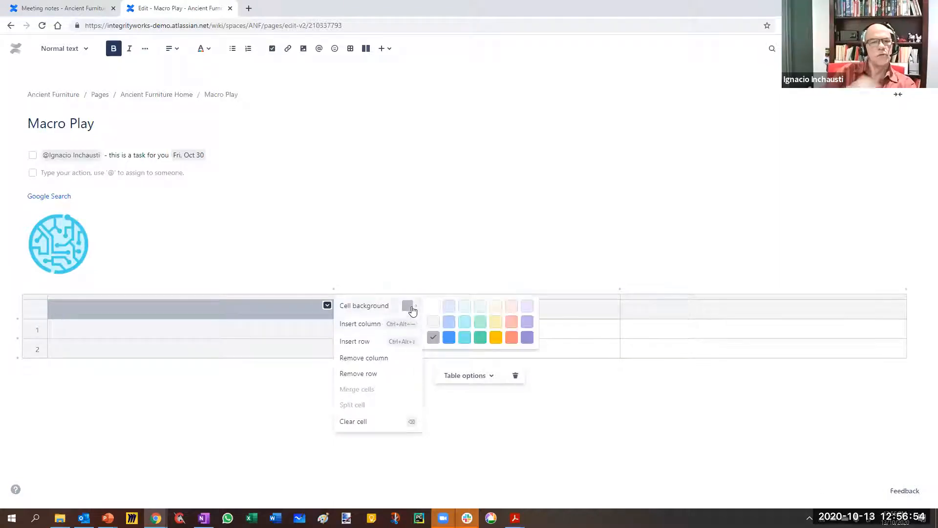
click(432, 323)
click(283, 331)
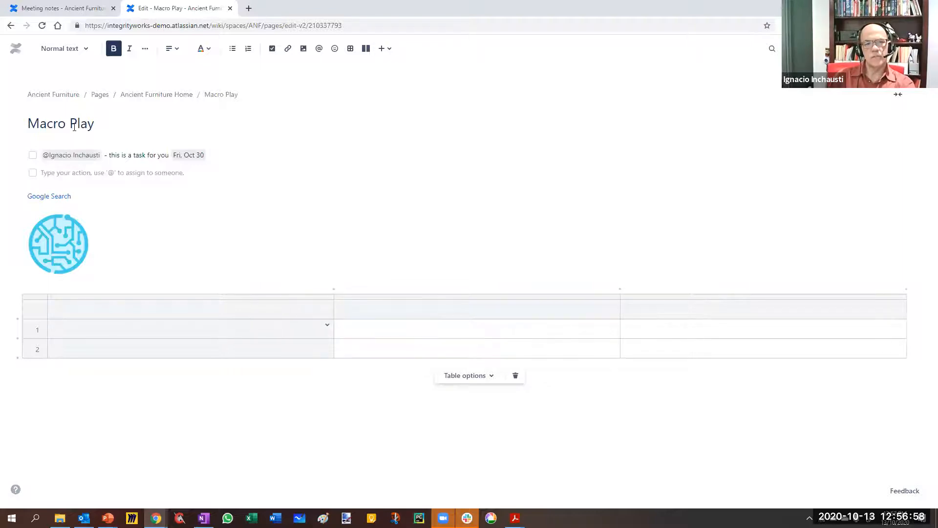
Step: Change the page title to "Macro Test Page"
click(96, 125)
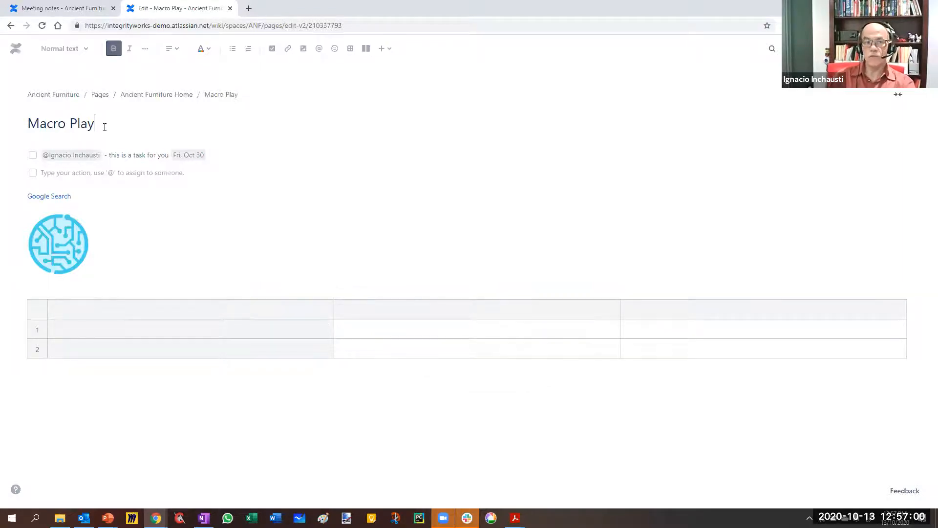
double_click(83, 125)
text(Test Page)
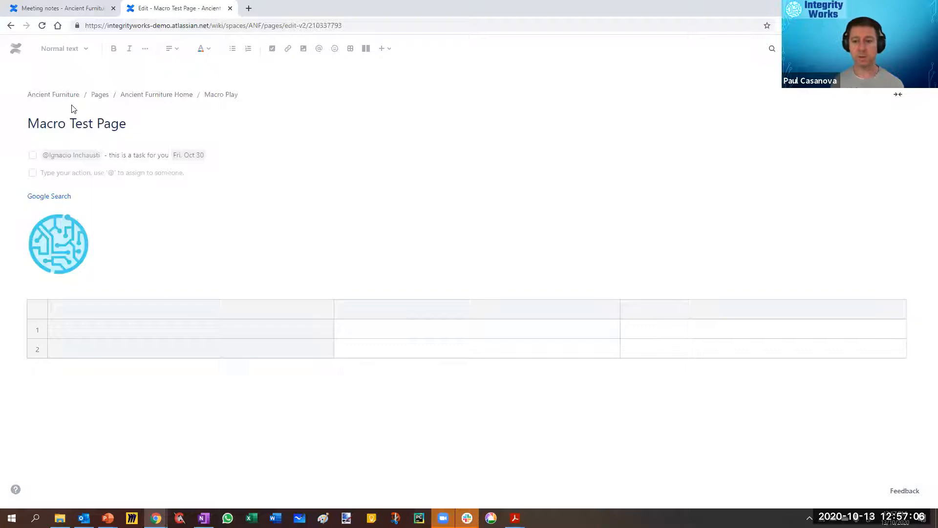
Step: Turn off the table's header row, keeping the header column and numbered column on
click(311, 267)
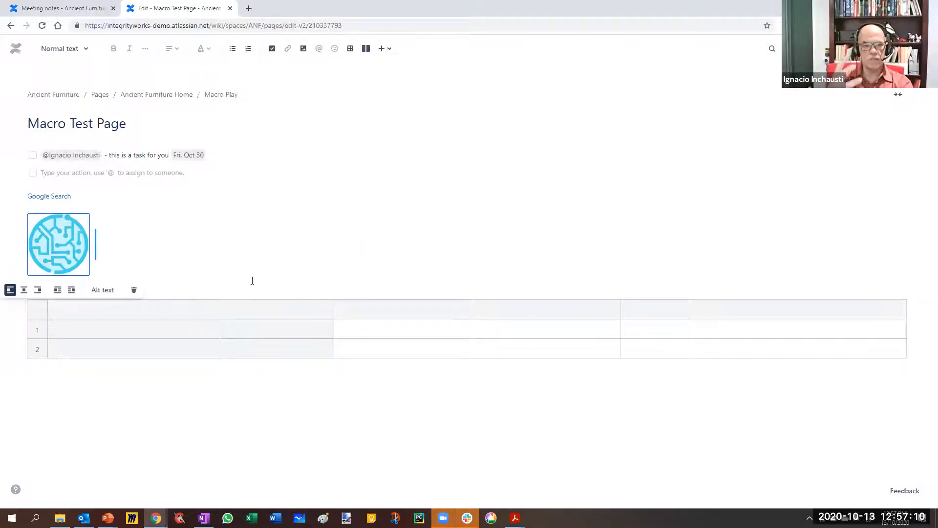
click(326, 346)
click(496, 379)
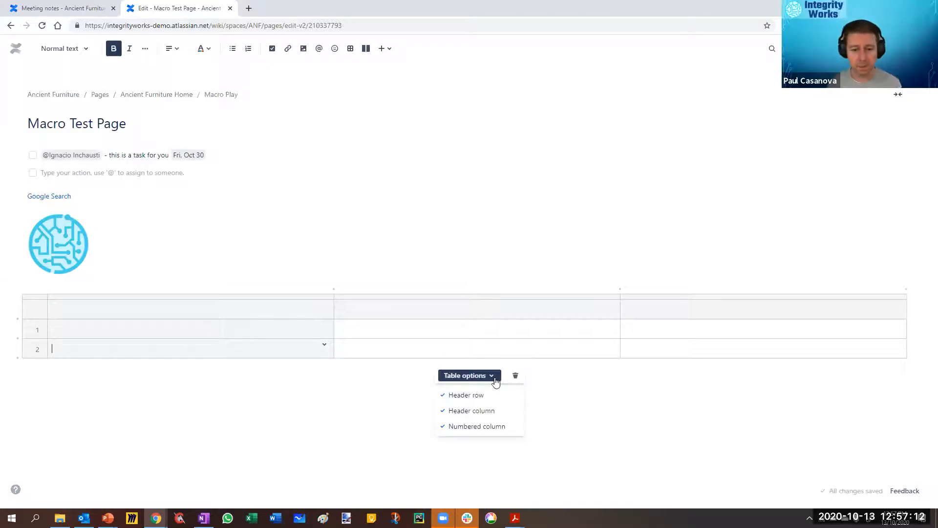
click(458, 396)
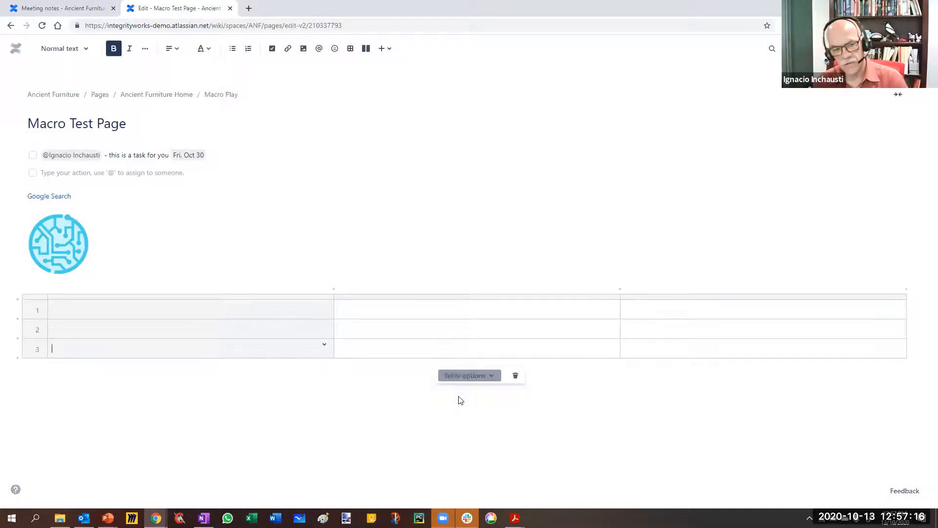
click(324, 275)
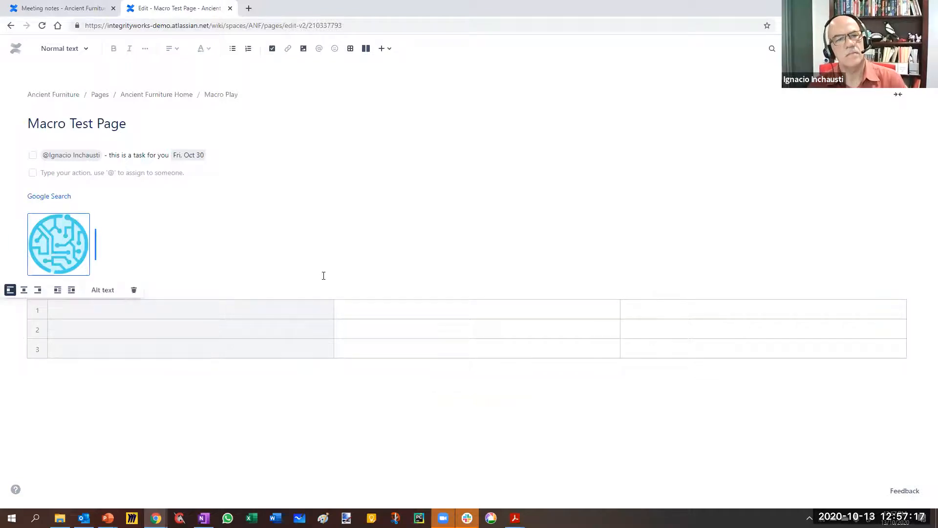
click(302, 377)
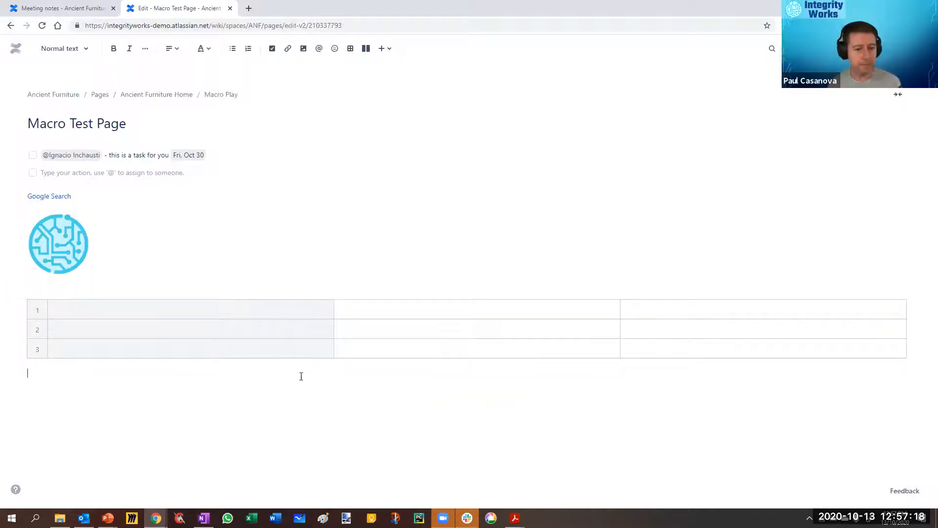
Step: Insert three columns into the table, starting directly after the first column
click(326, 348)
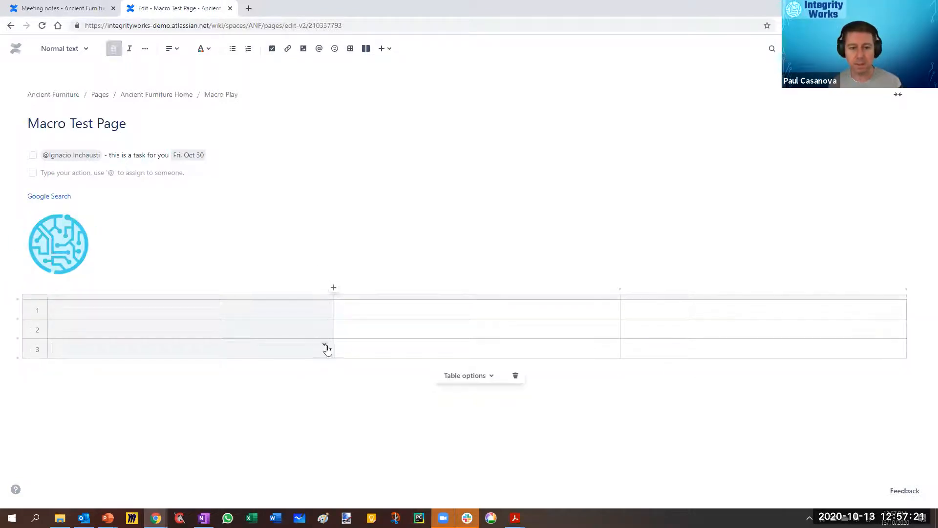
click(334, 288)
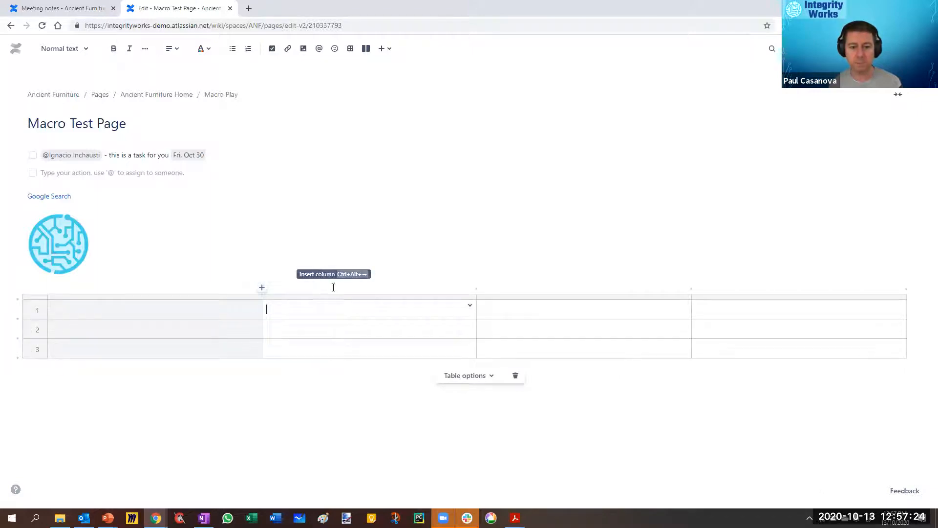
key(ctrl+alt+Right)
key(ctrl+alt+Right)
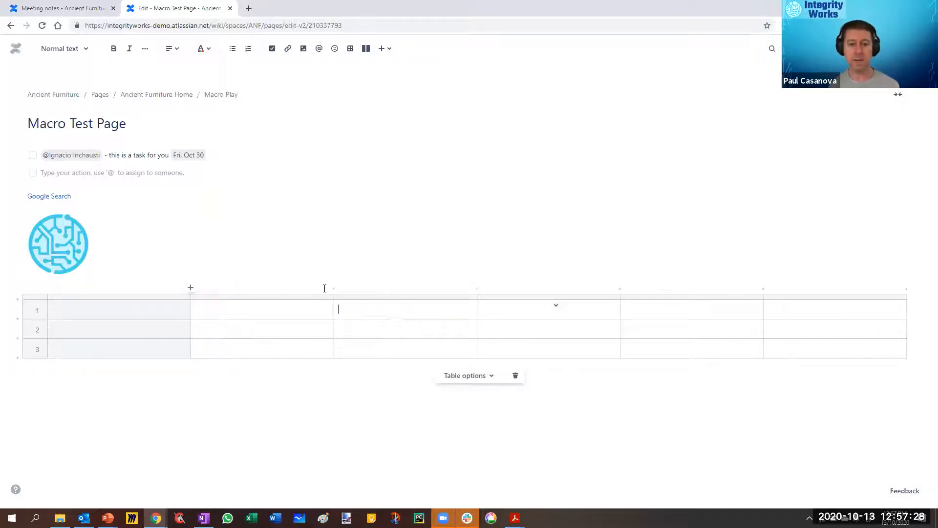
Step: Insert two rows into the table below the second row
click(68, 325)
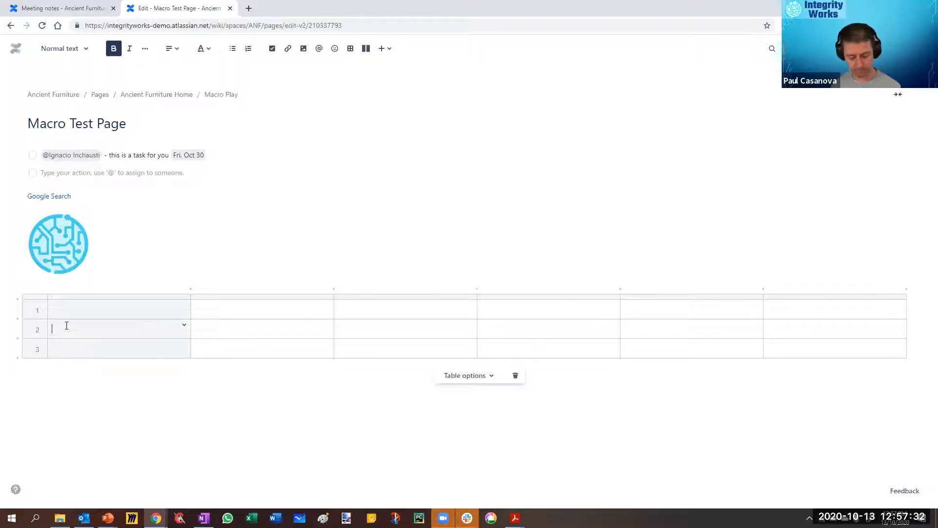
key(ctrl+alt+Down)
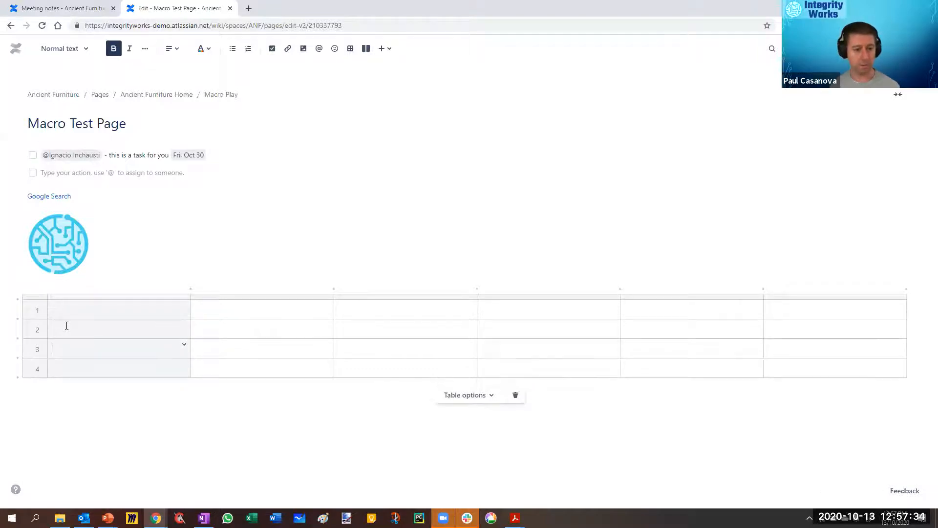
key(ctrl+alt+Down)
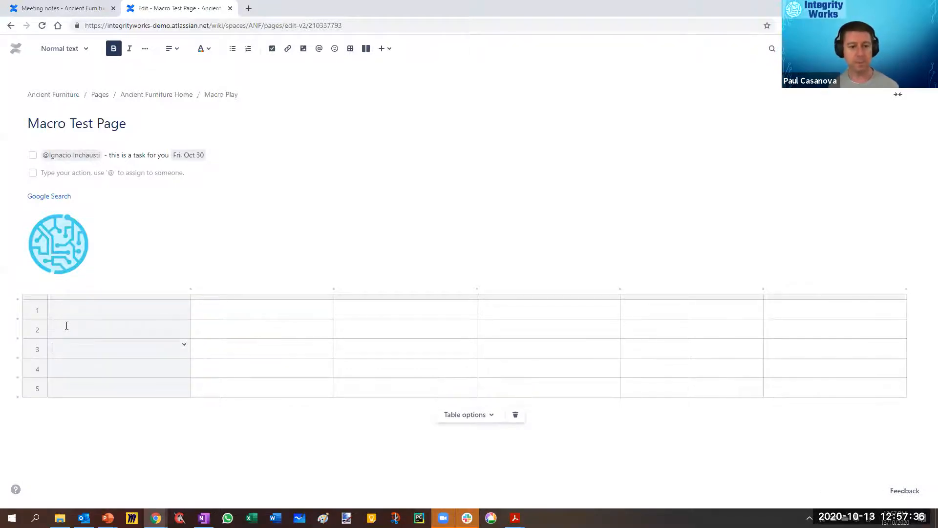
click(226, 389)
click(126, 423)
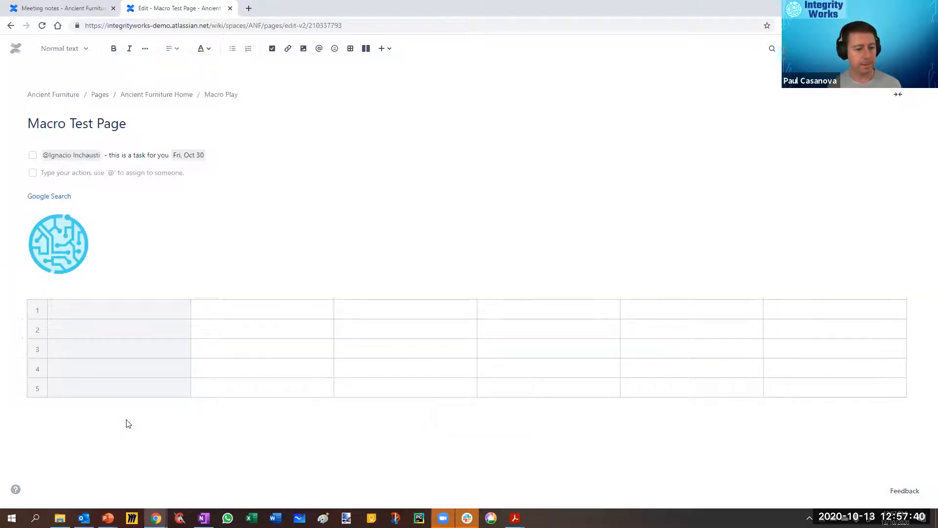
Step: Try the right-sidebar, left-sidebar and two-sidebar arrangements in a new layout section below the table, and delete the section
click(366, 49)
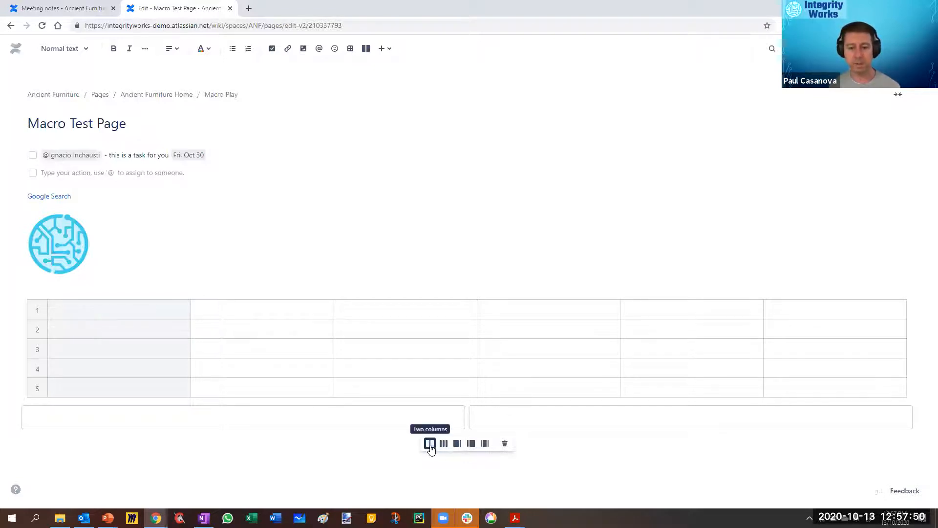
click(458, 446)
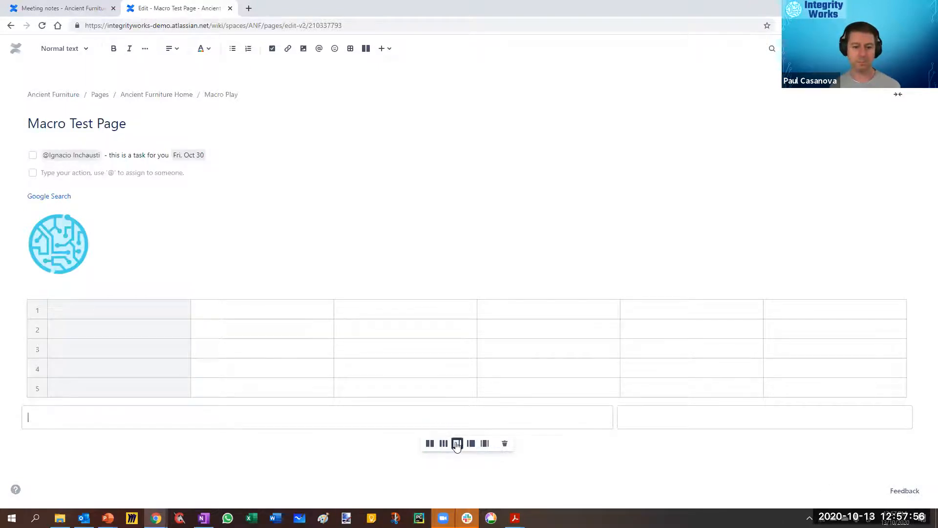
click(469, 448)
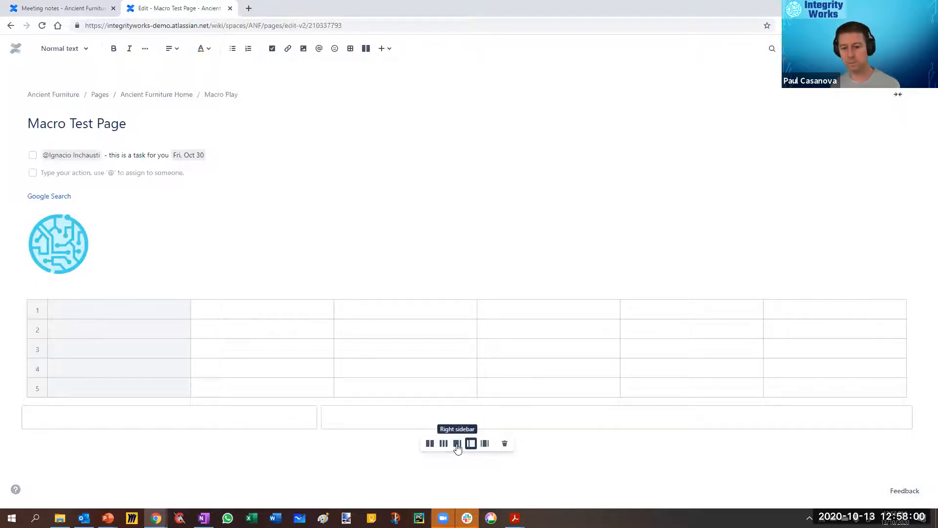
click(483, 445)
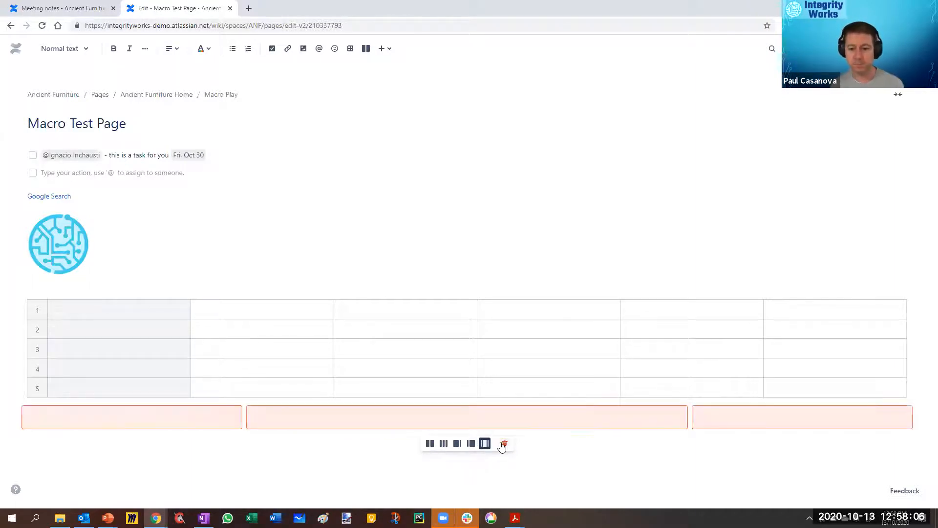
click(504, 444)
click(217, 439)
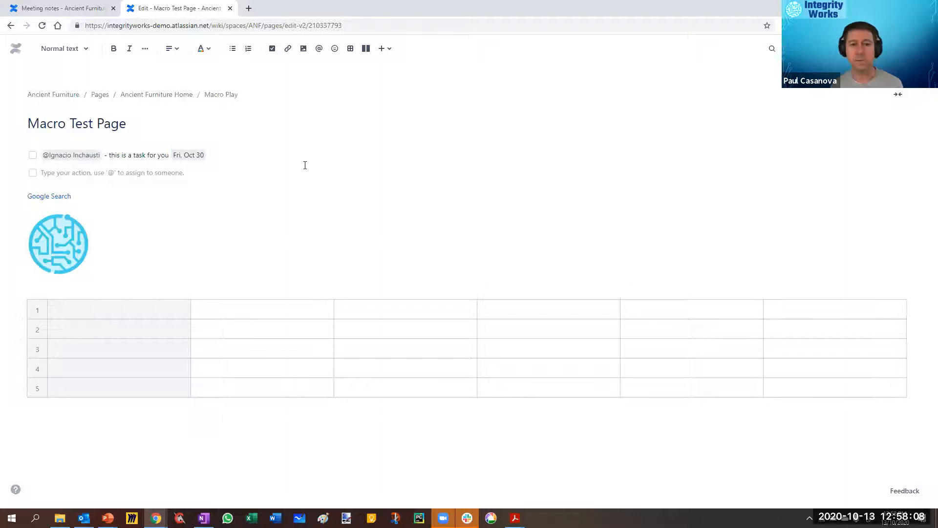
Step: Insert a code snippet below the table, set its language to JavaScript, and enter an opening and a closing brace on two lines
click(389, 48)
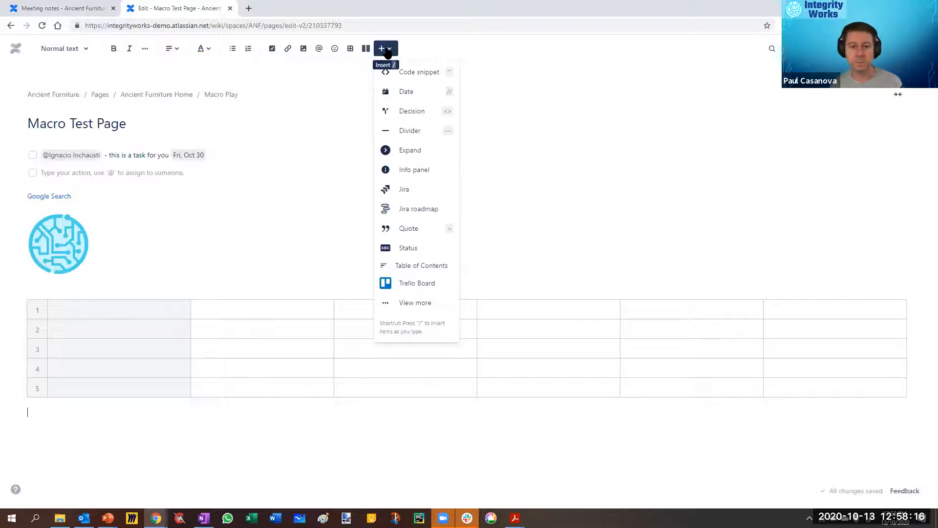
click(416, 74)
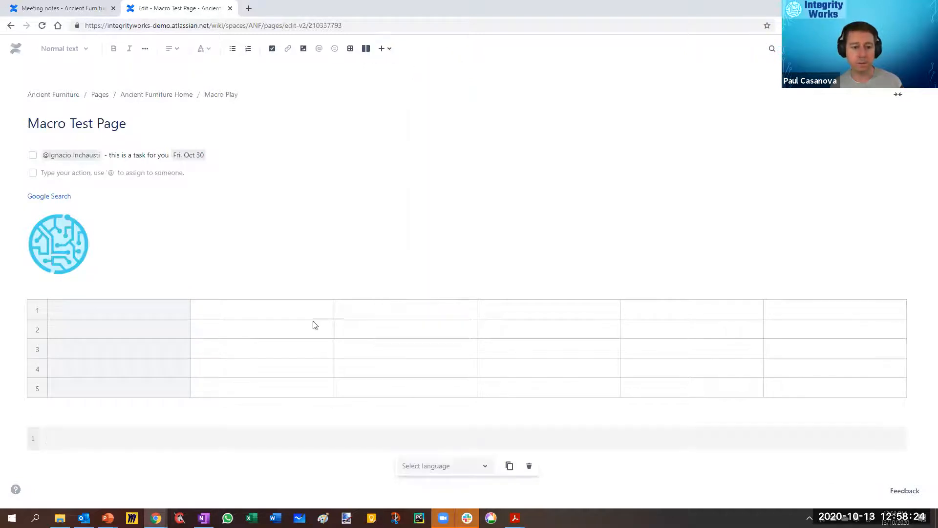
click(481, 470)
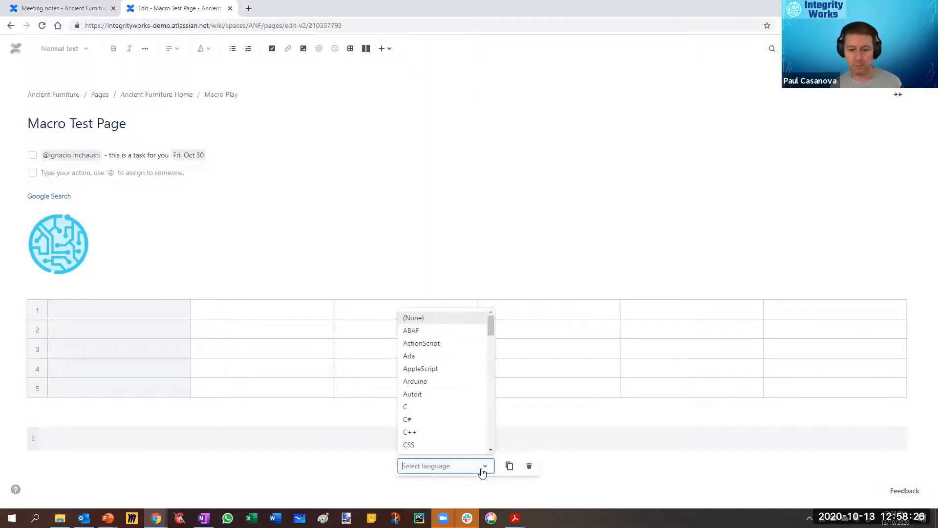
scroll(462, 345, down, 7)
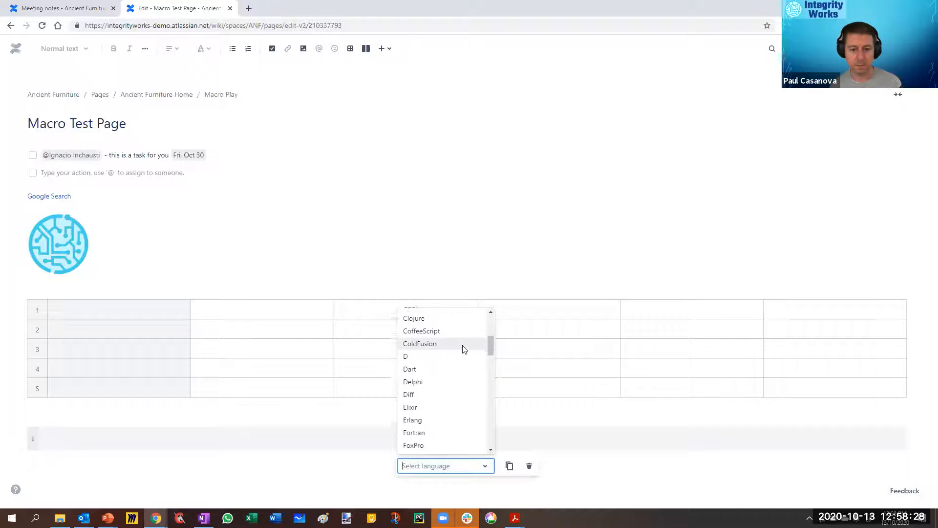
scroll(465, 349, down, 1)
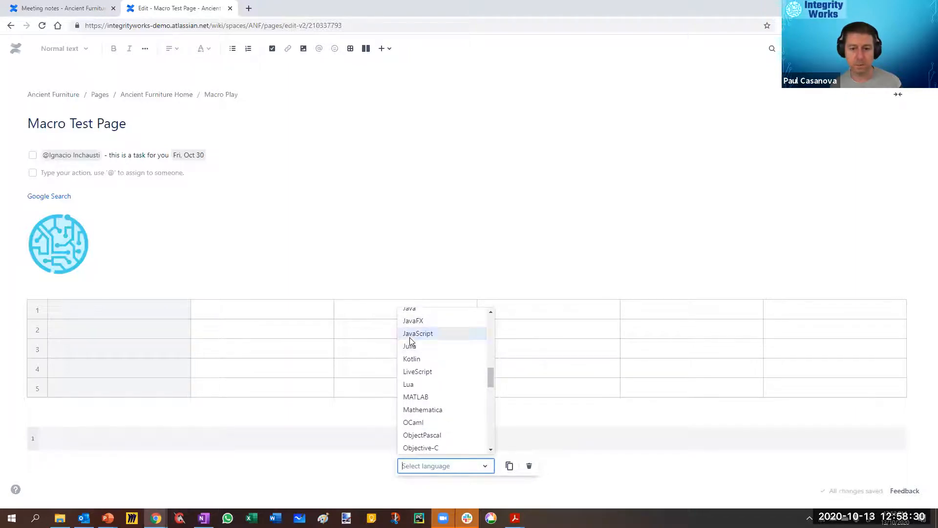
click(410, 334)
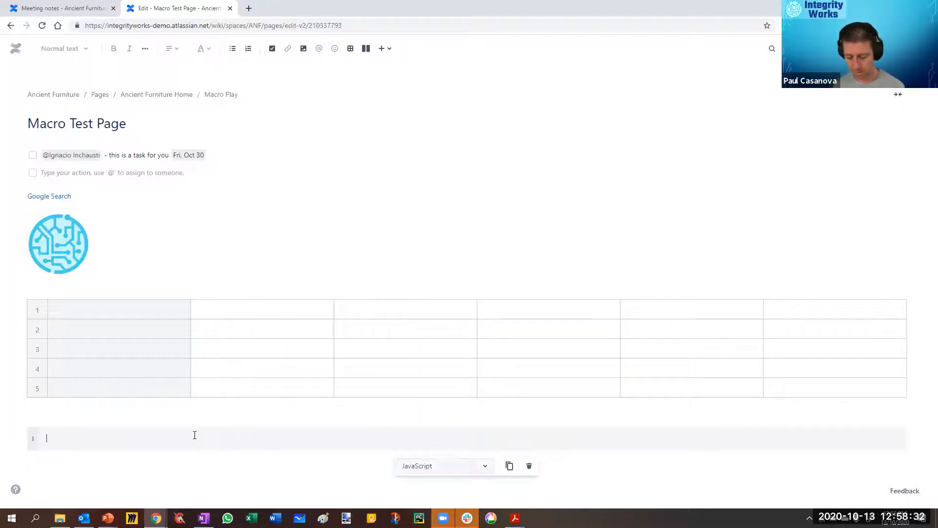
text({)
key(Return)
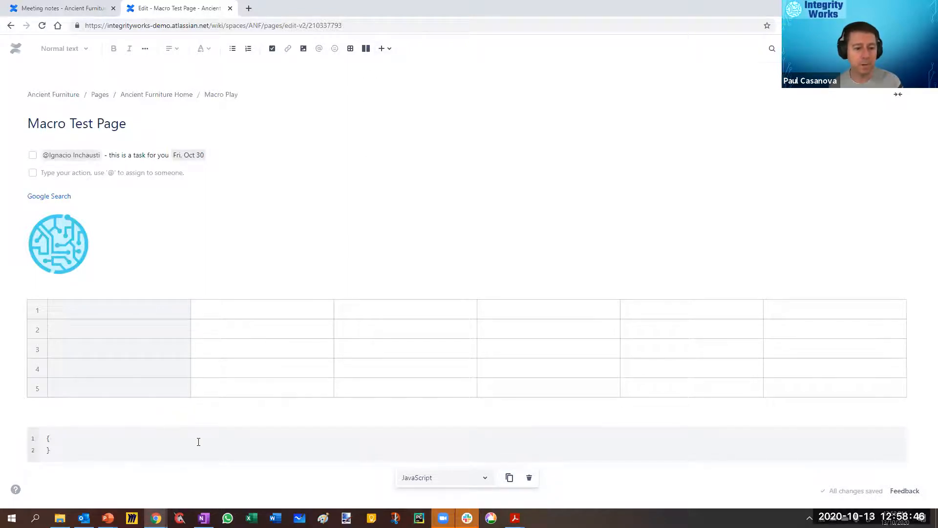
scroll(199, 442, down, 1)
click(384, 49)
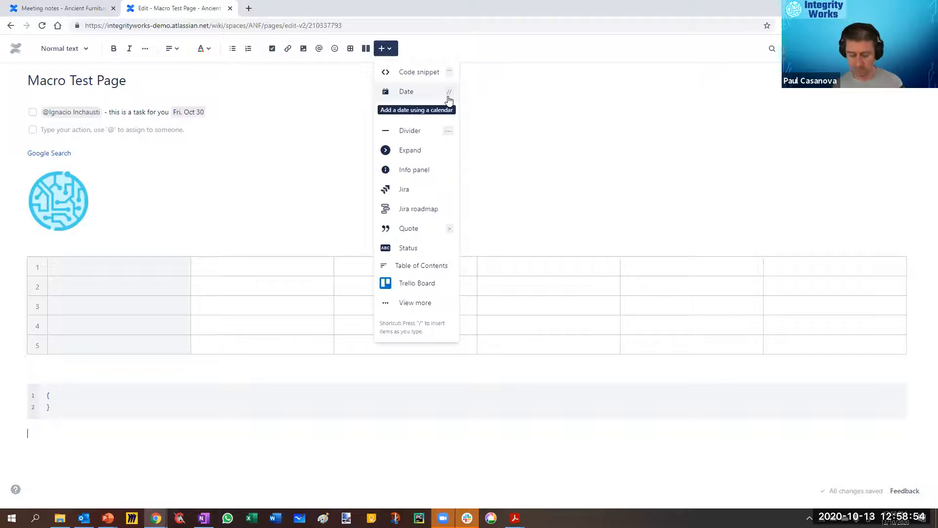
text(//)
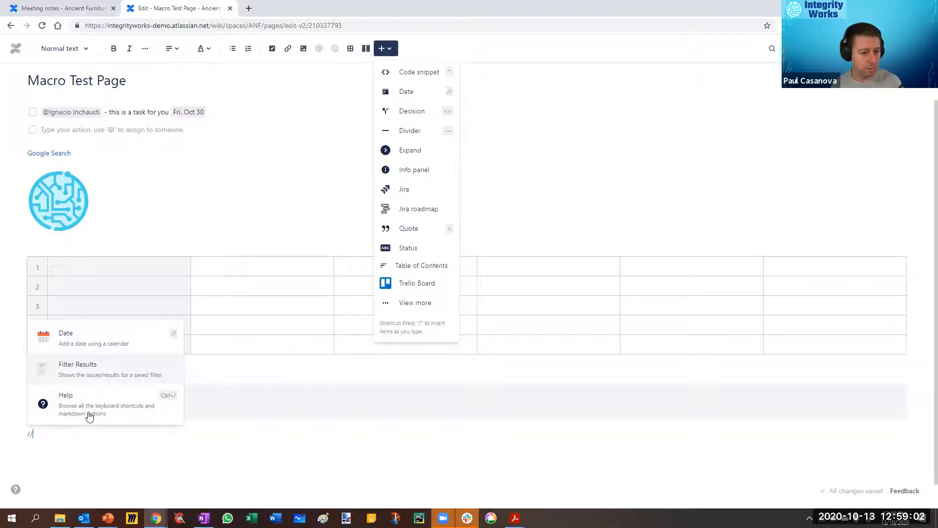
click(74, 374)
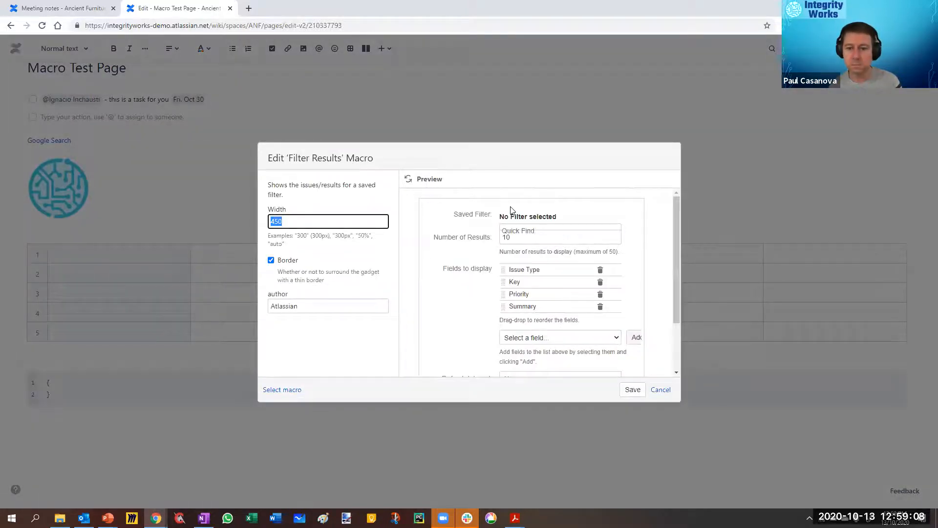
click(660, 390)
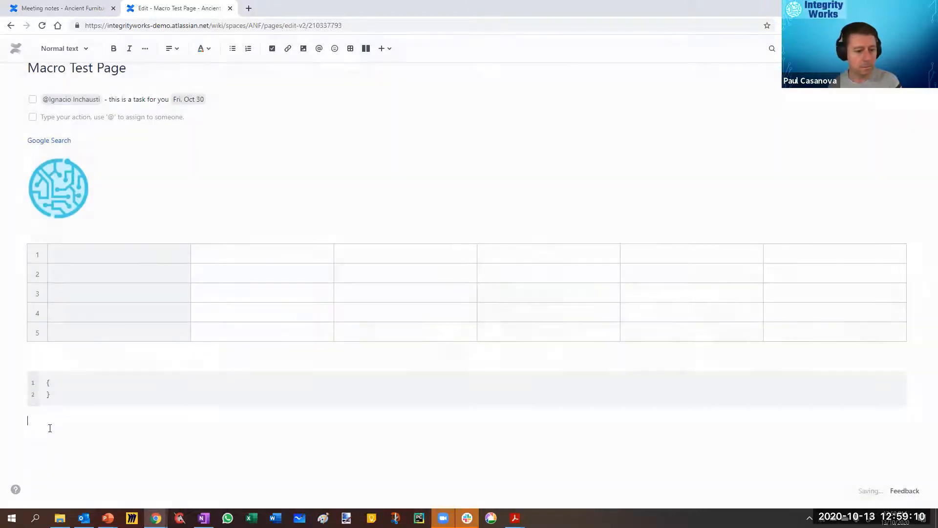
Step: Insert a decision below the code snippet with the text "Here's our first decision that we've made"
click(389, 50)
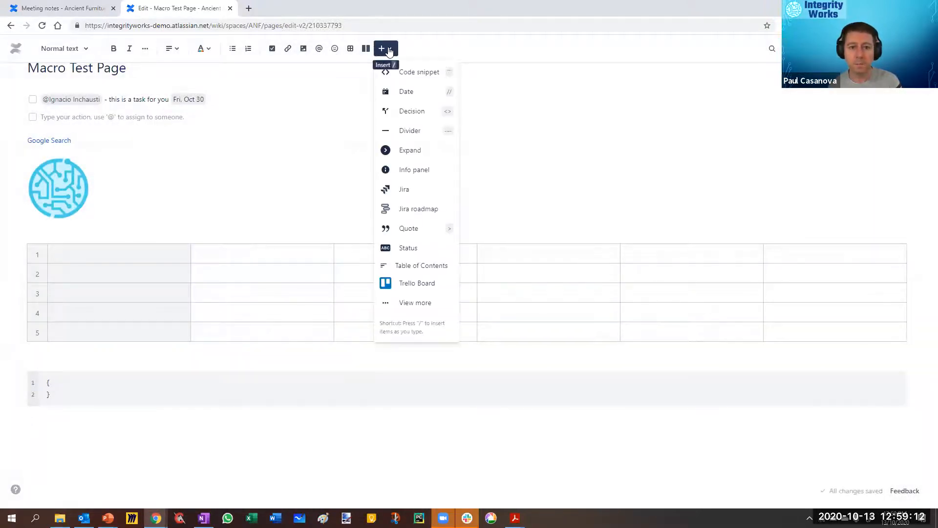
click(405, 113)
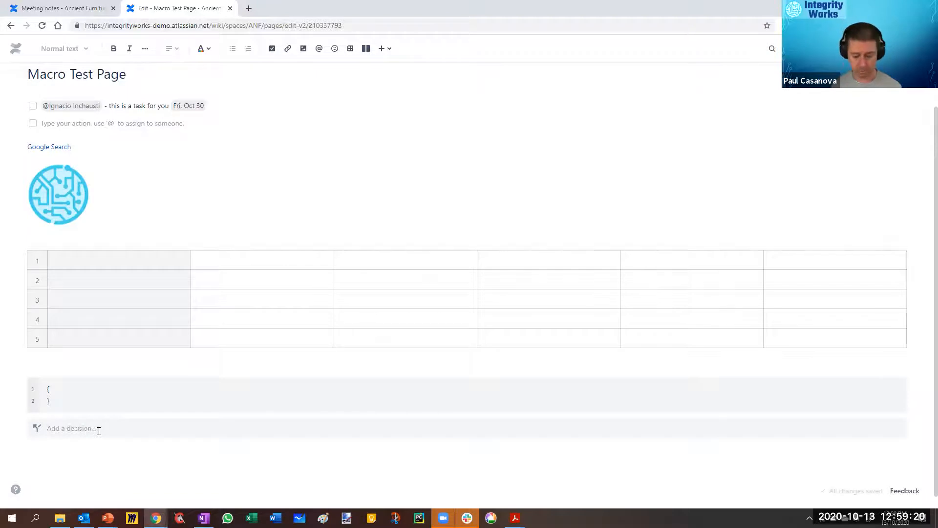
text(Here's)
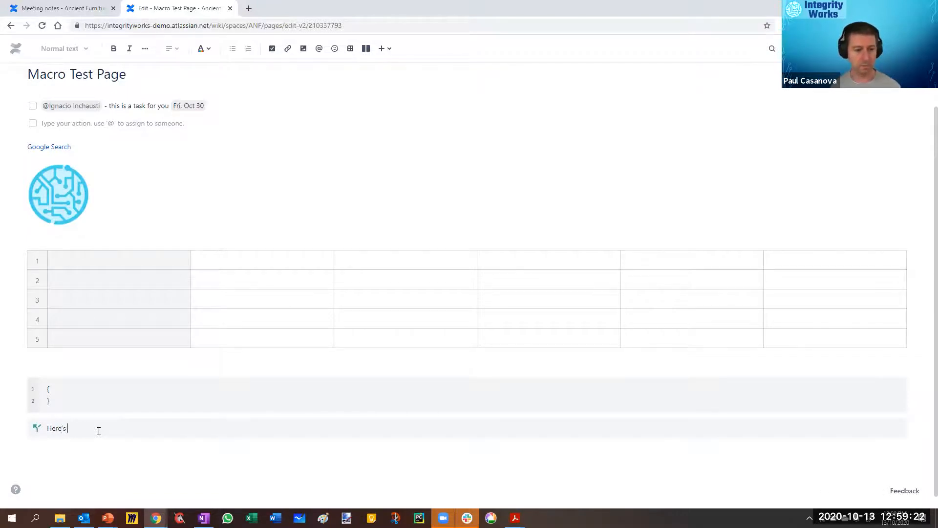
text( our first dec)
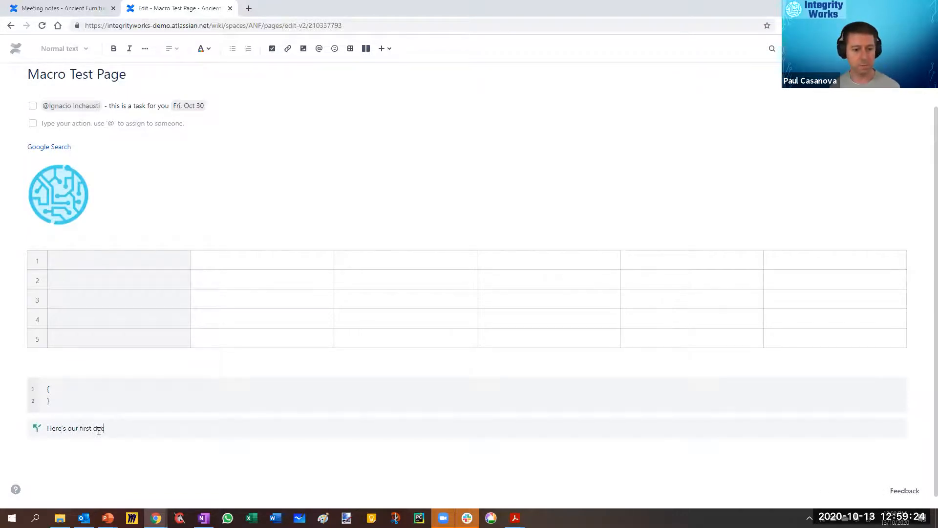
text(ision that we've made)
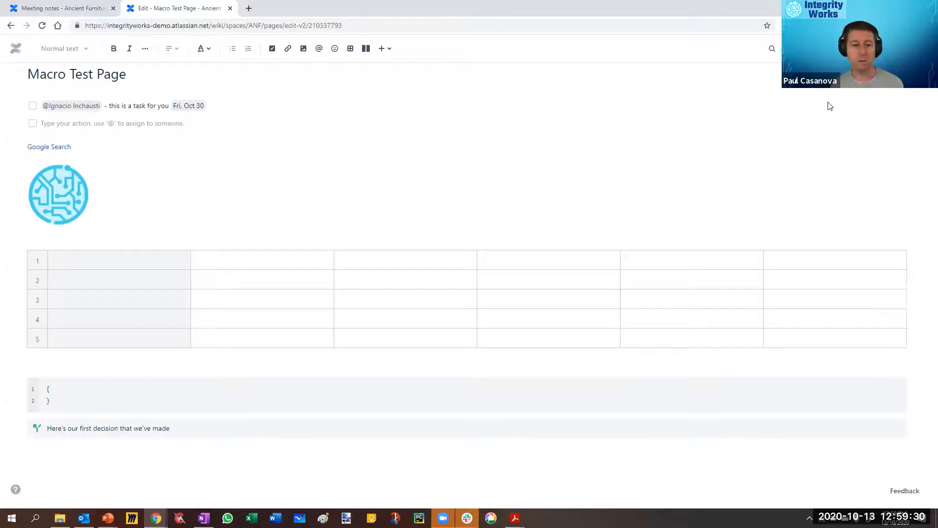
Step: Switch to the Meeting notes page and start a new page from the Decision template in the Ancient Furniture space
click(59, 8)
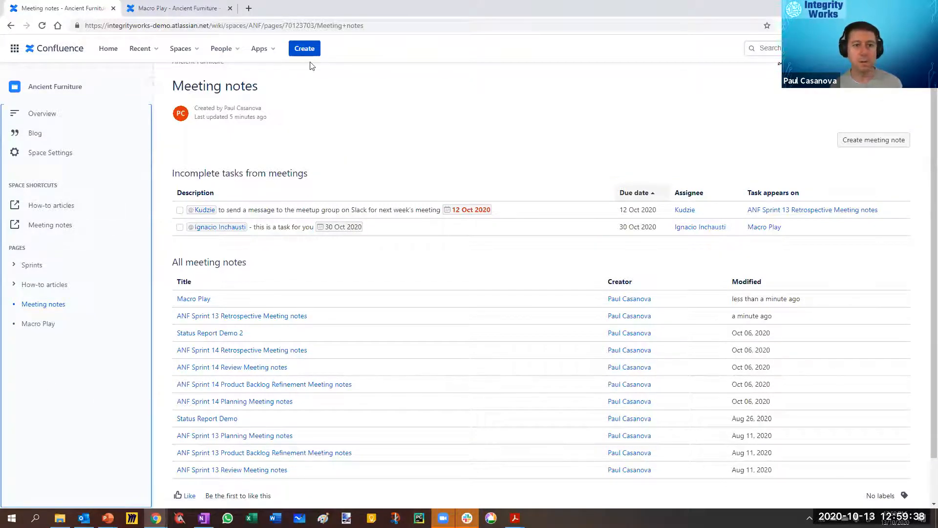
click(309, 49)
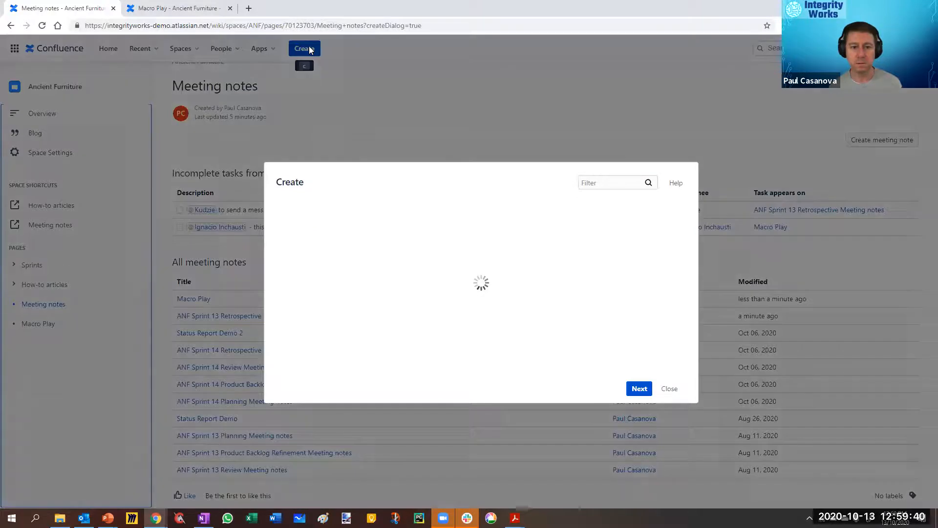
scroll(531, 300, down, 1)
scroll(530, 300, down, 4)
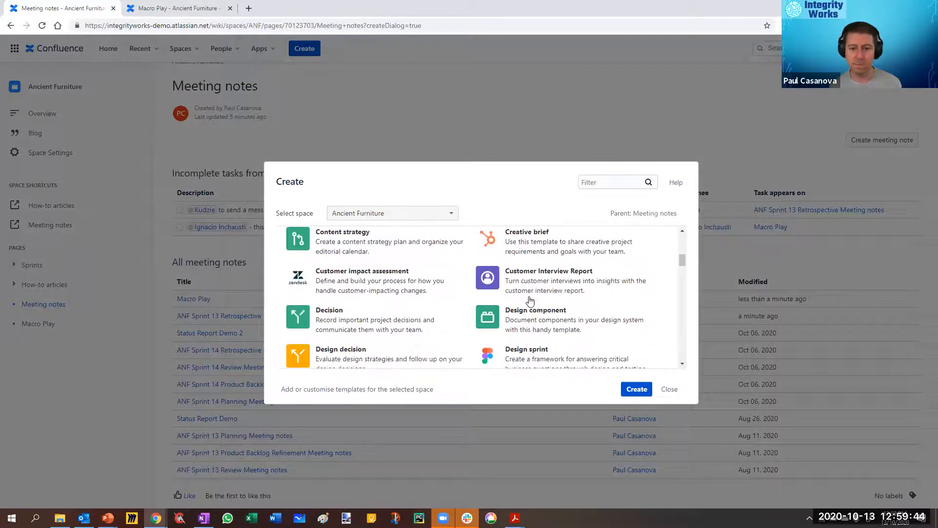
scroll(530, 301, down, 2)
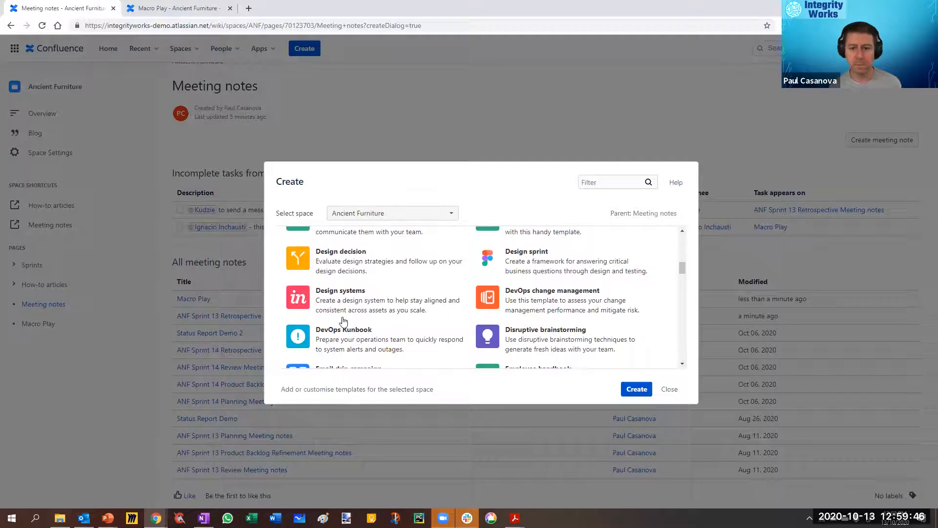
scroll(343, 320, up, 1)
click(337, 281)
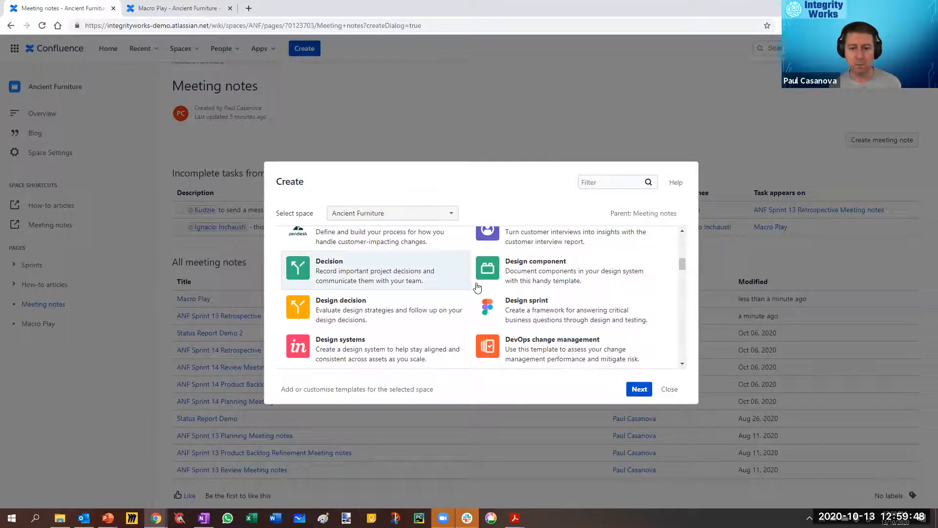
scroll(478, 287, down, 1)
click(639, 389)
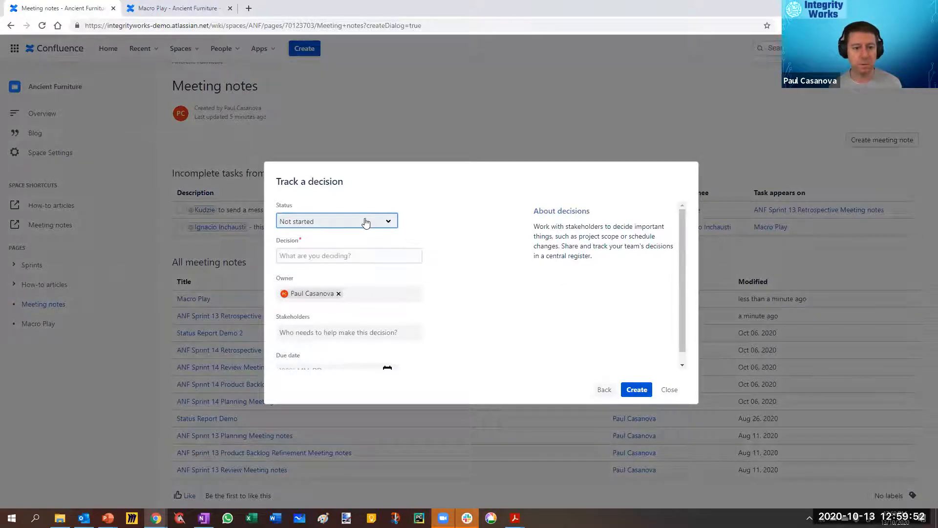
Step: Set the decision's status to In progress and enter "What we're going to look at next week" as the decision
click(366, 222)
click(365, 223)
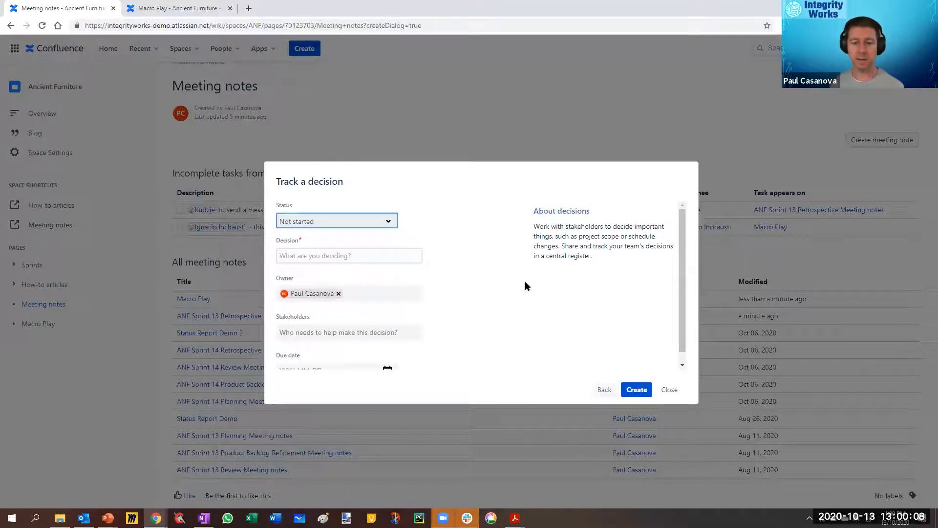
click(357, 223)
click(346, 252)
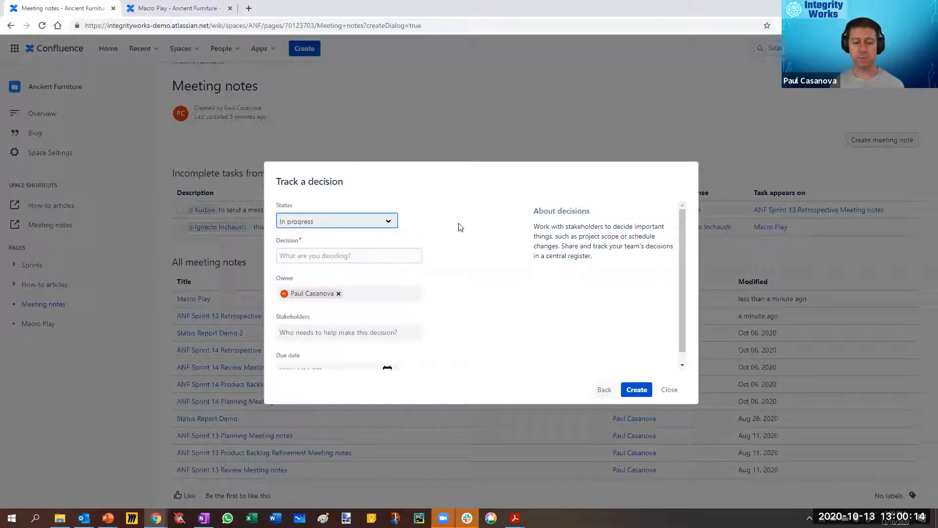
click(356, 257)
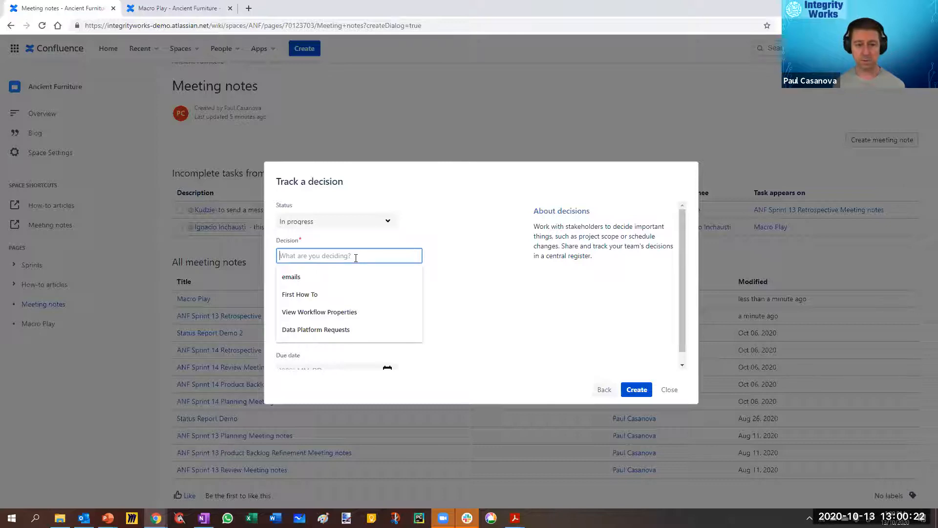
text(What)
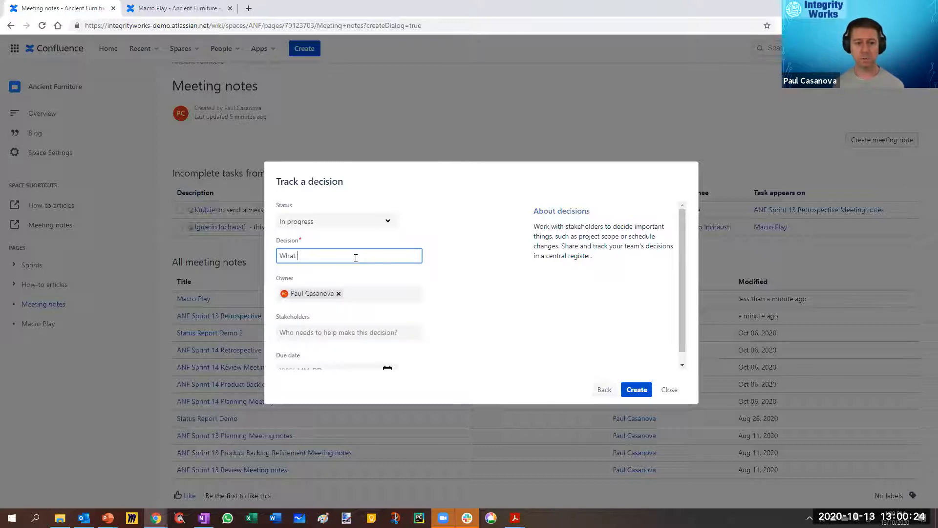
text( we're going to look at next week)
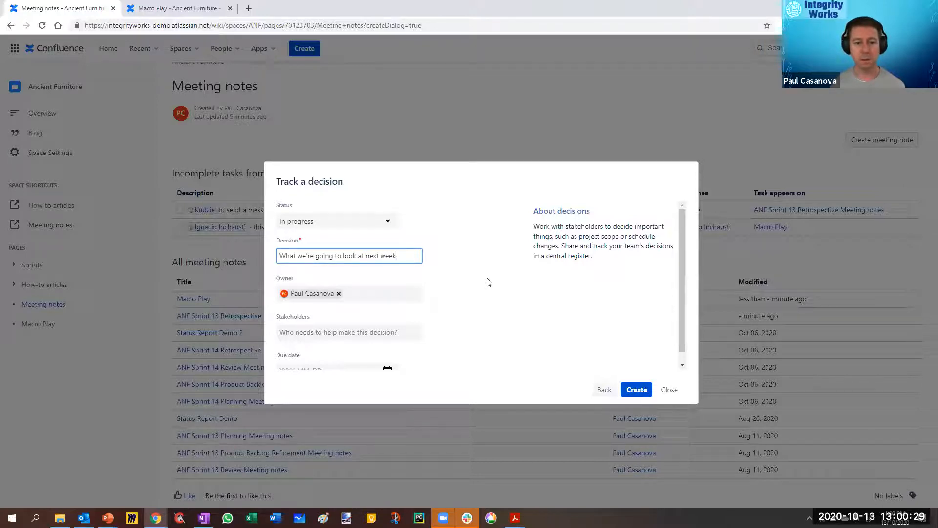
Step: Add three team members as the decision's stakeholders
scroll(487, 282, down, 1)
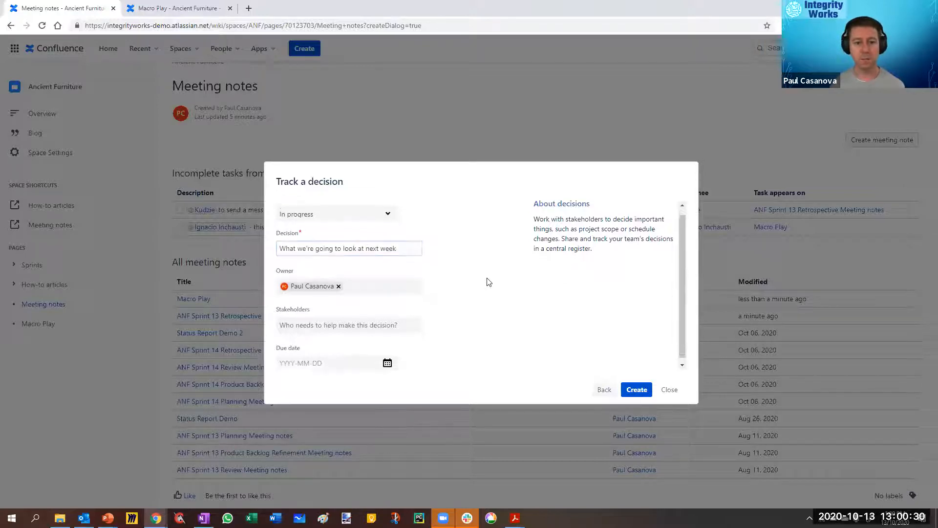
click(327, 320)
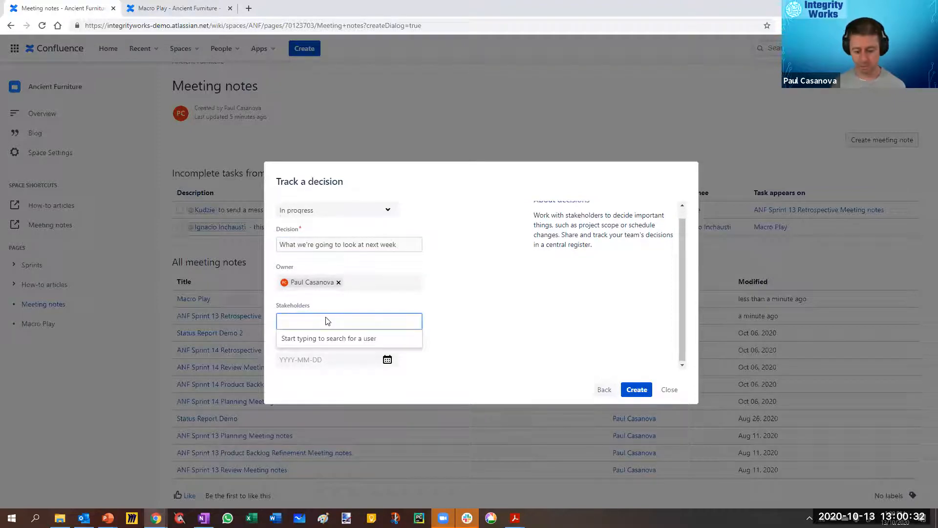
text(kud)
click(347, 338)
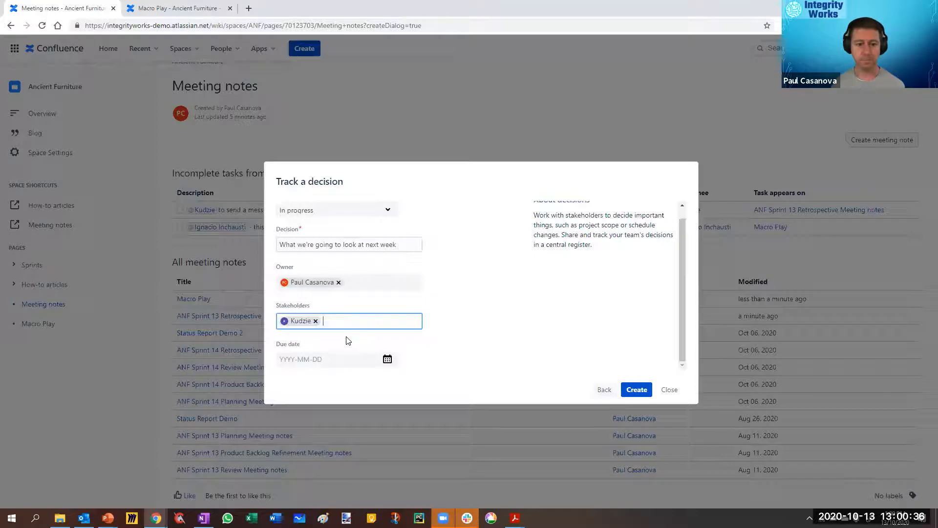
text(jaya)
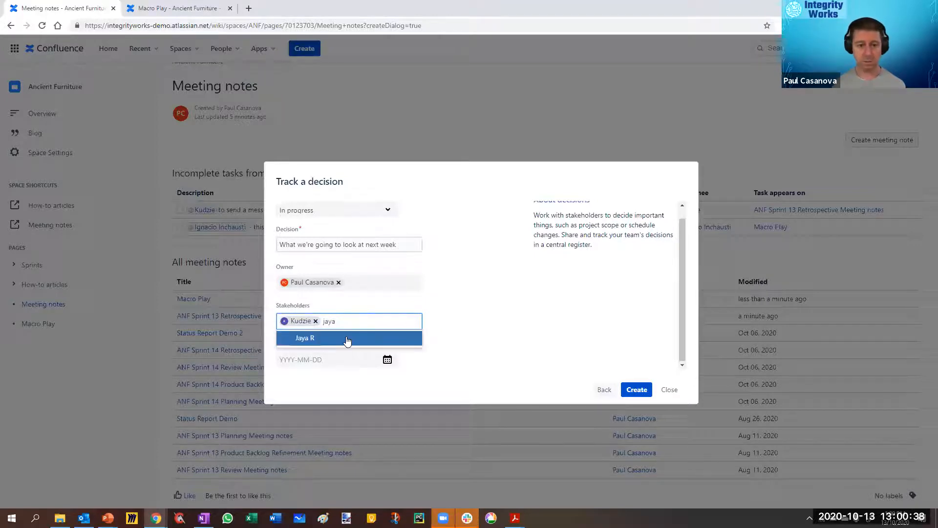
click(347, 338)
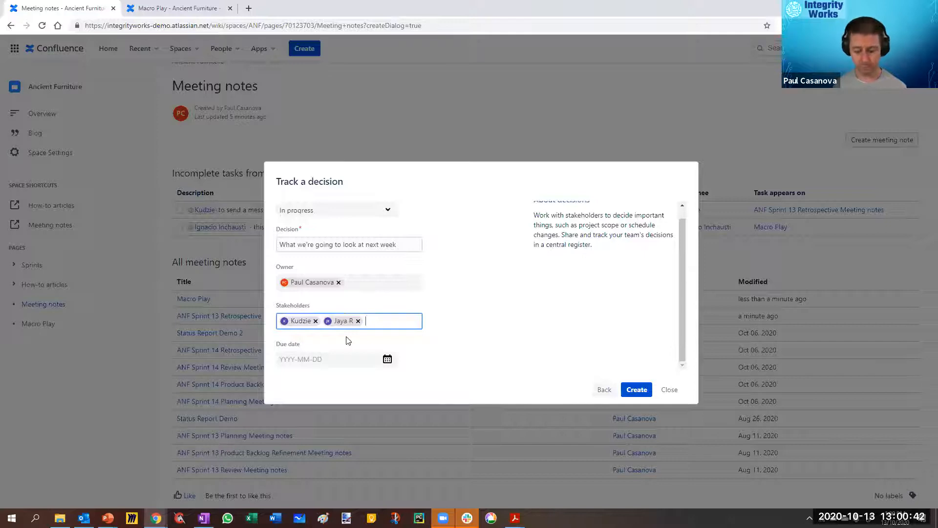
text(ig)
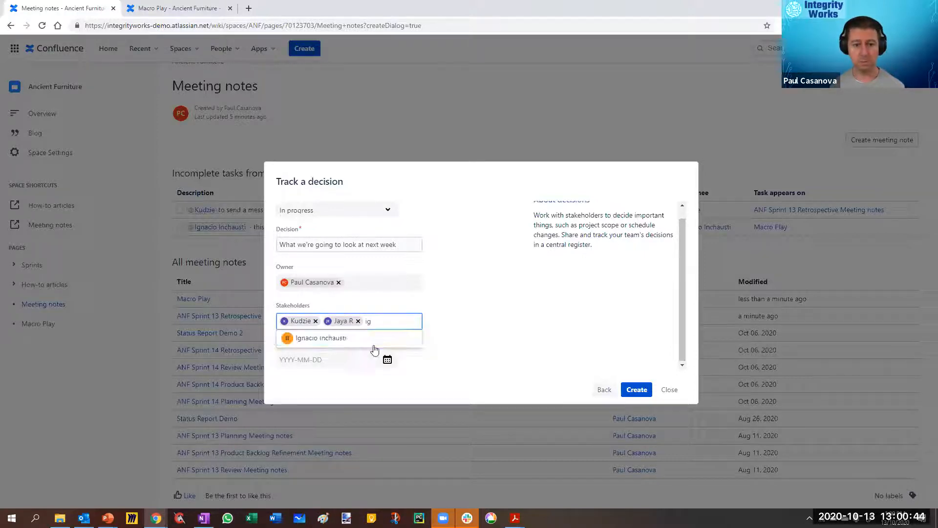
click(362, 338)
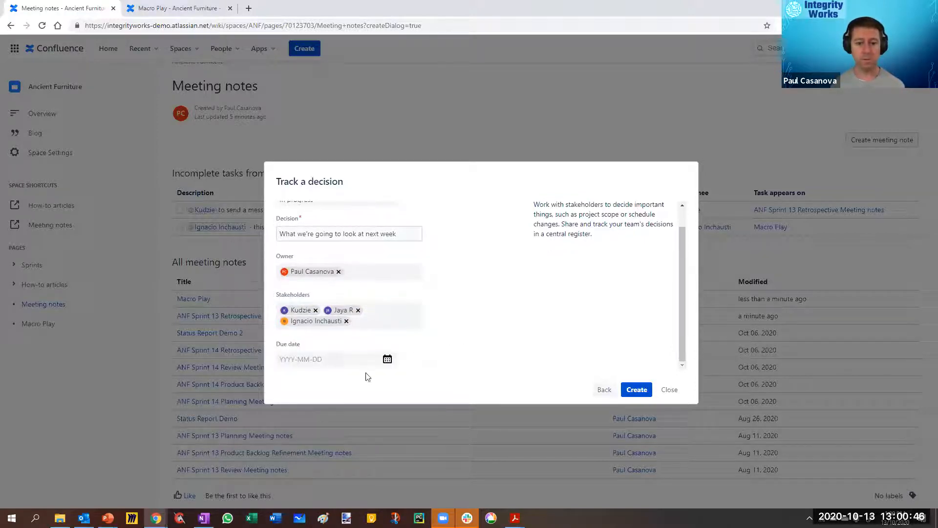
Step: Set the decision's due date to 2020-10-16 and create the decision page
click(388, 360)
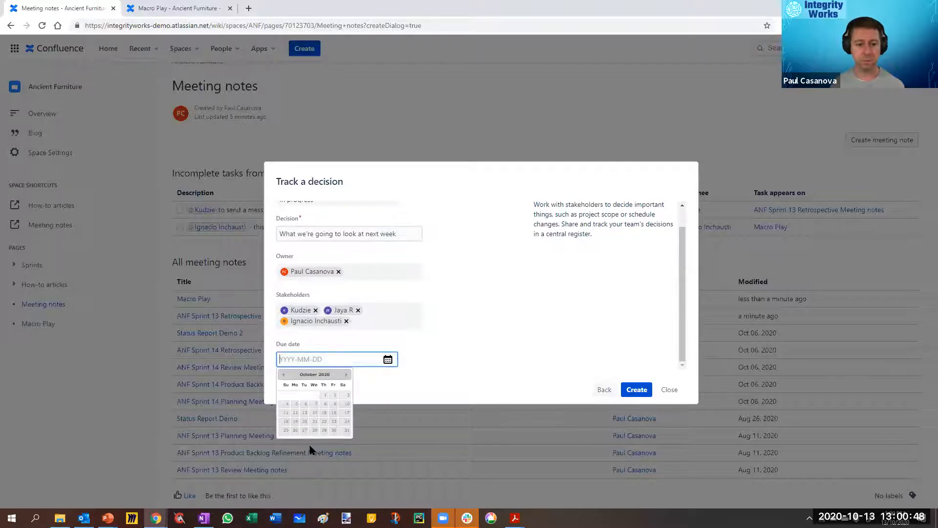
click(332, 413)
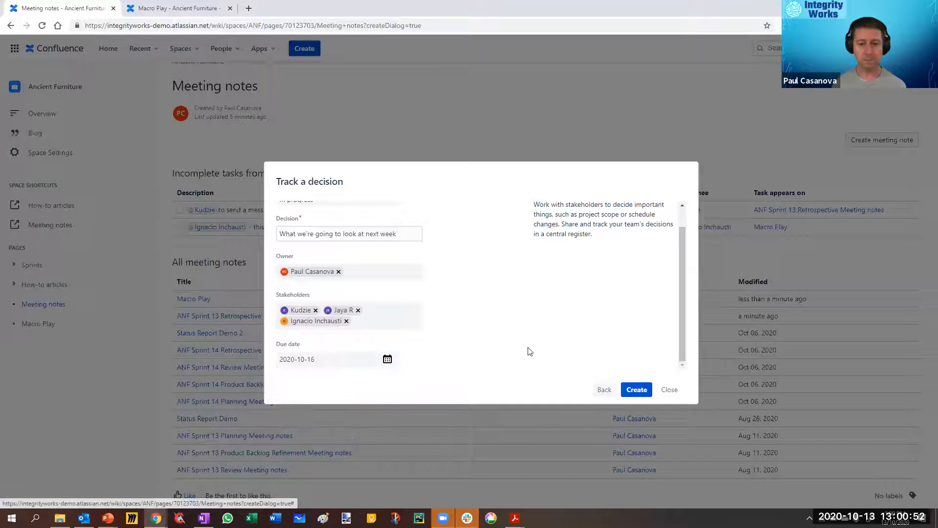
click(635, 390)
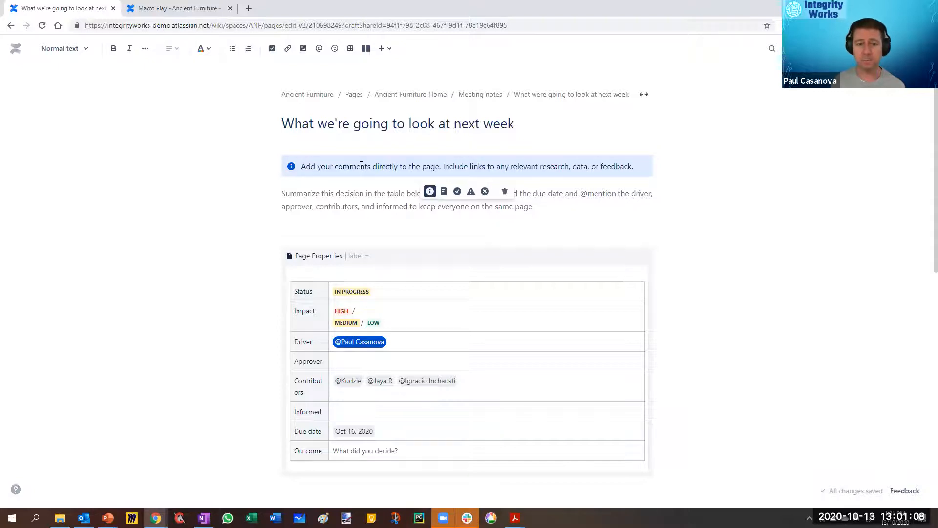
Step: Cycle the comments panel below the page title through the note, success and warning styles, ending on the error style
click(443, 192)
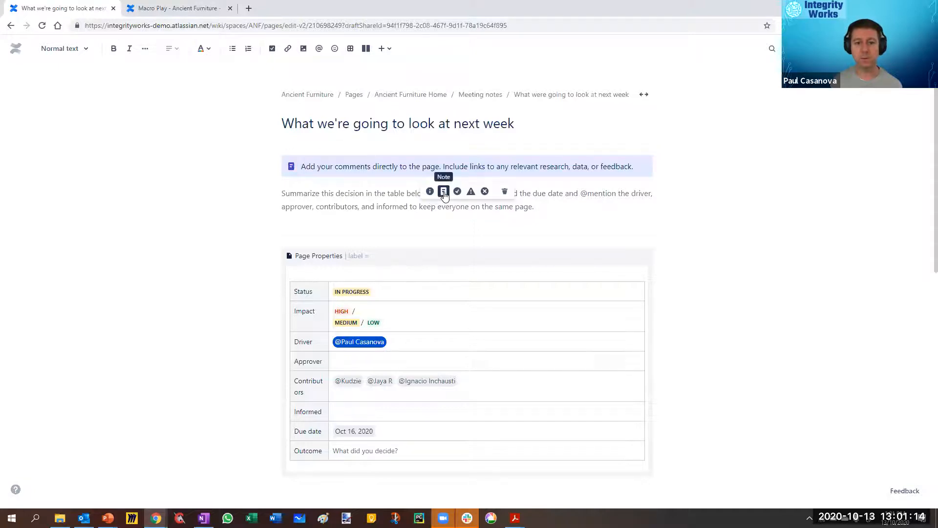
click(457, 192)
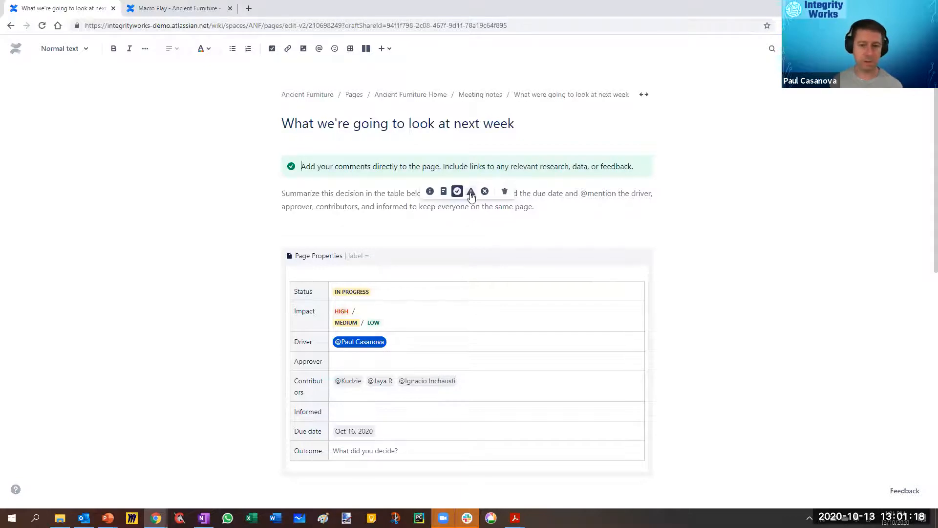
click(471, 192)
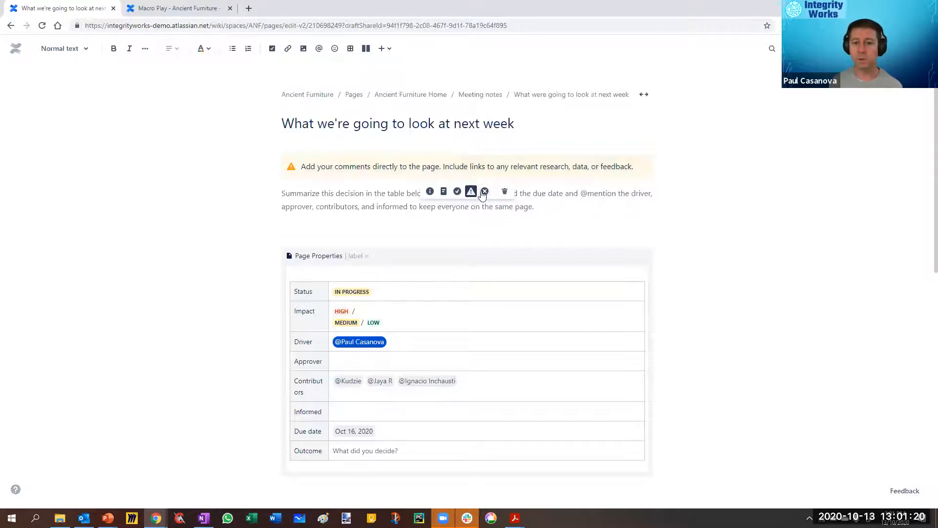
click(485, 193)
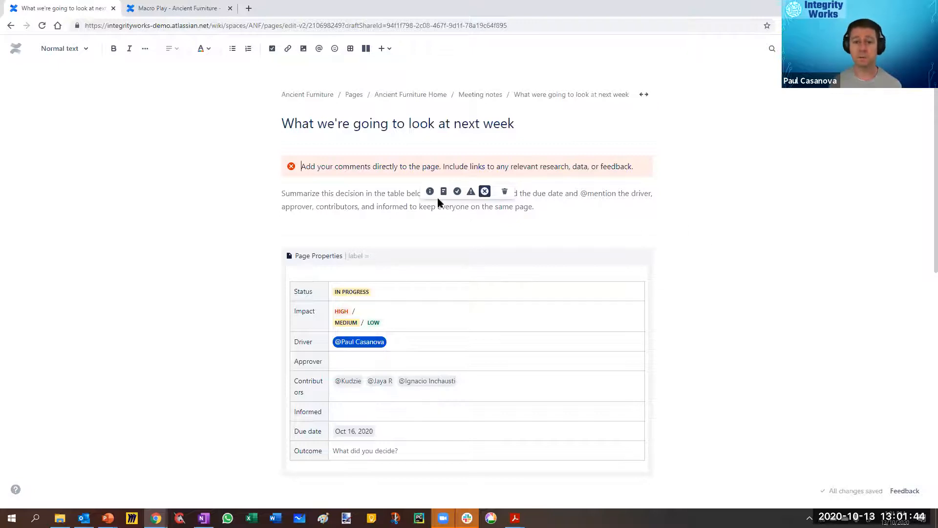
click(549, 205)
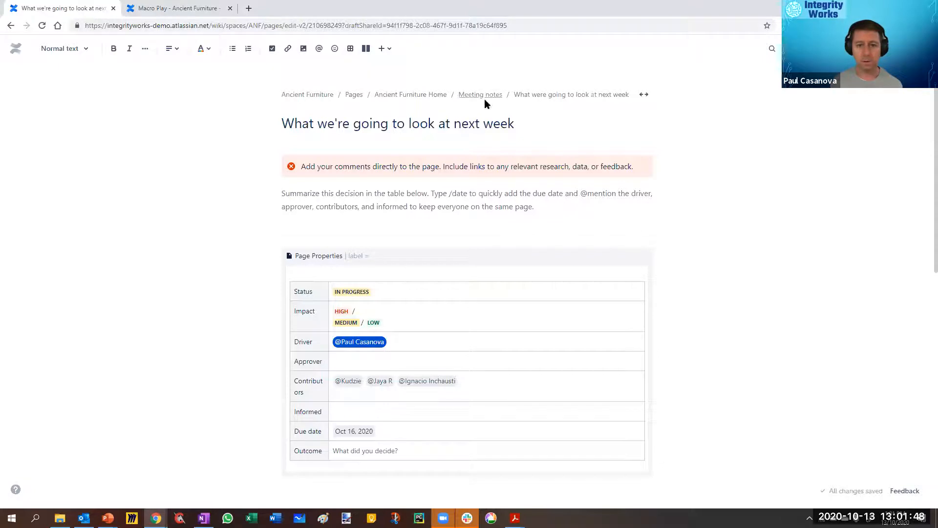
Step: Review the decision template from the Page Properties table down to the Outcome section and publish the page
scroll(434, 216, down, 2)
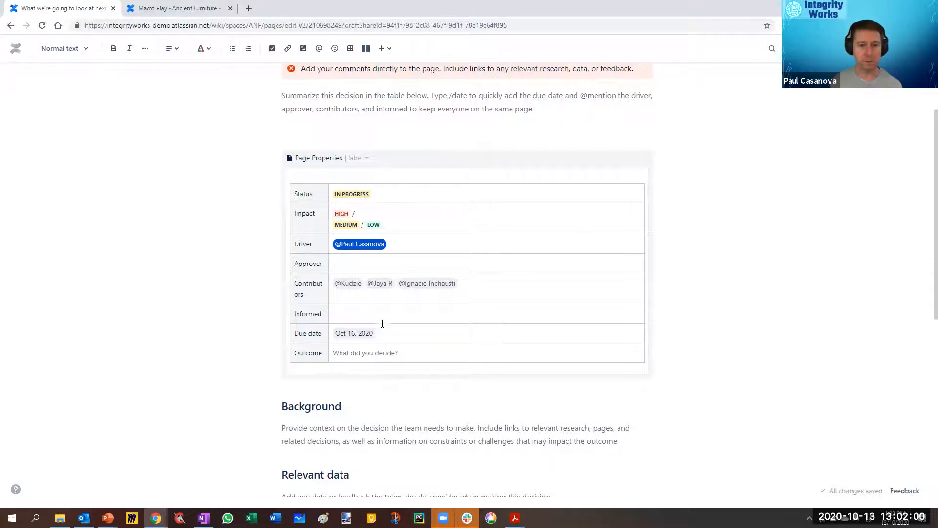
scroll(582, 320, down, 4)
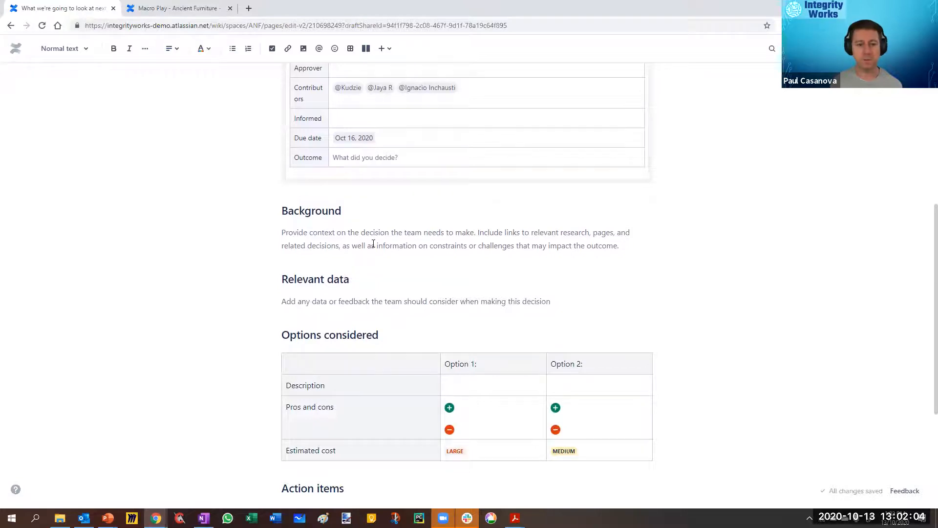
scroll(413, 262, down, 3)
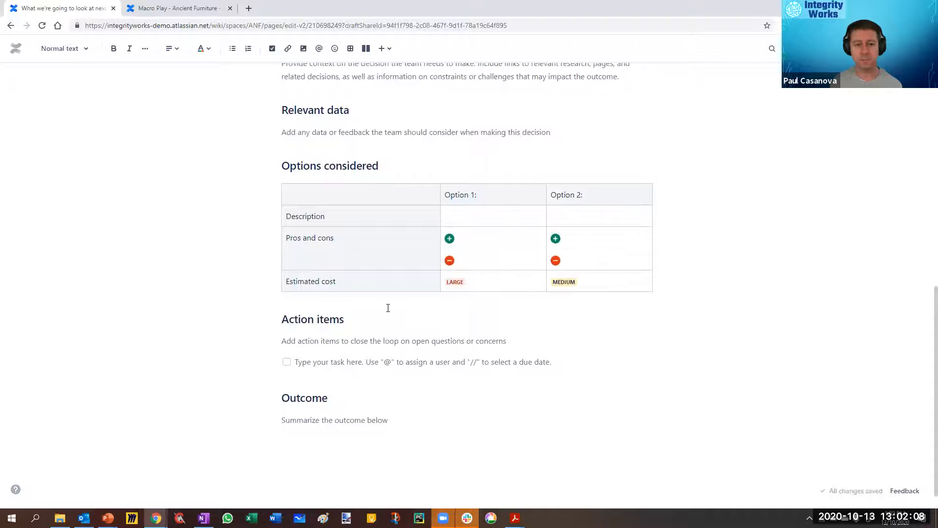
click(340, 360)
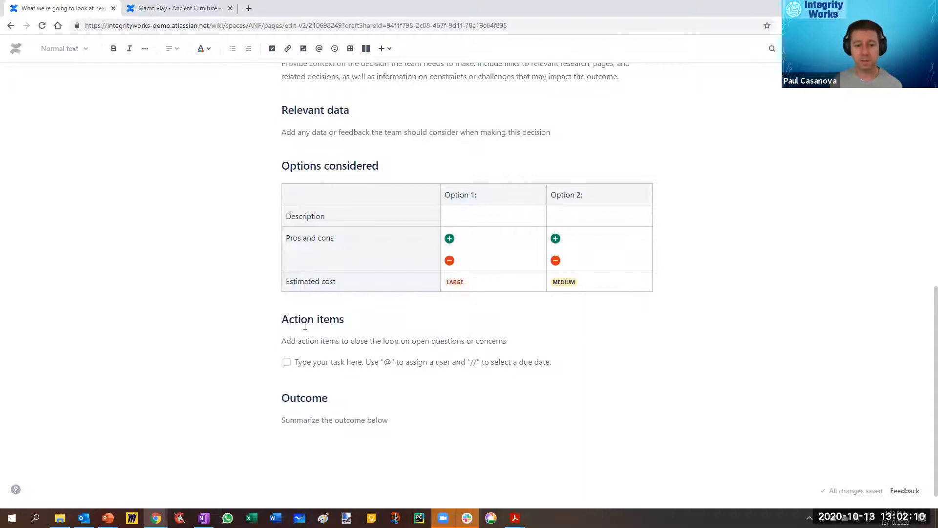
click(322, 419)
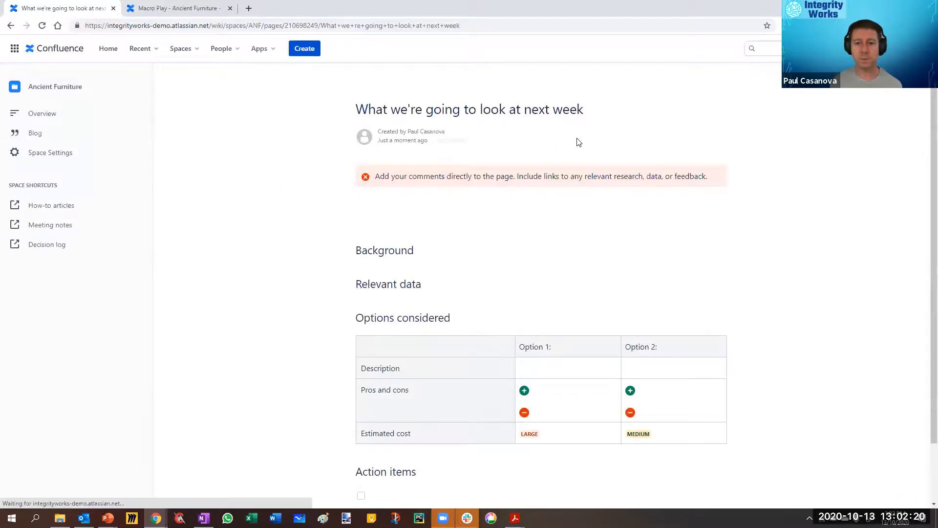
Step: Look over the published decision page, widen the page tree sidebar and open the Decision log page
scroll(704, 266, down, 5)
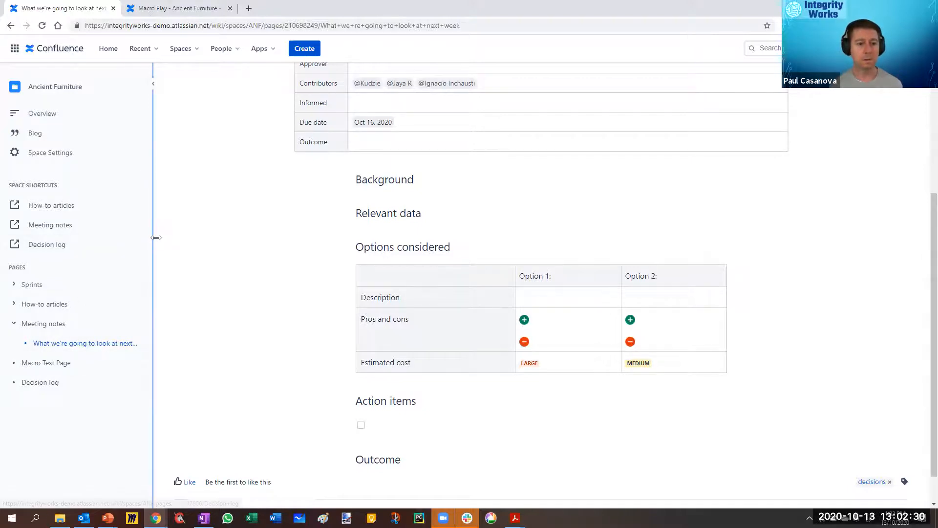
drag(153, 237, 239, 247)
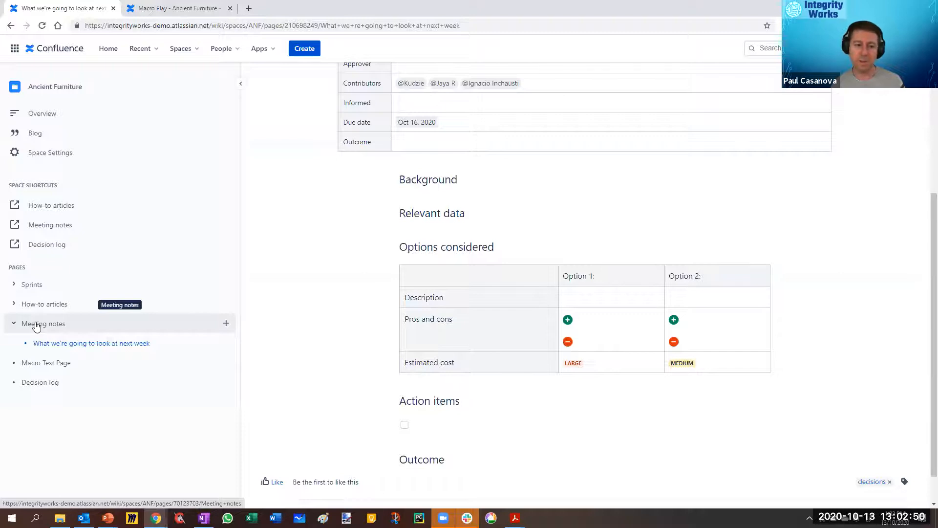
click(35, 384)
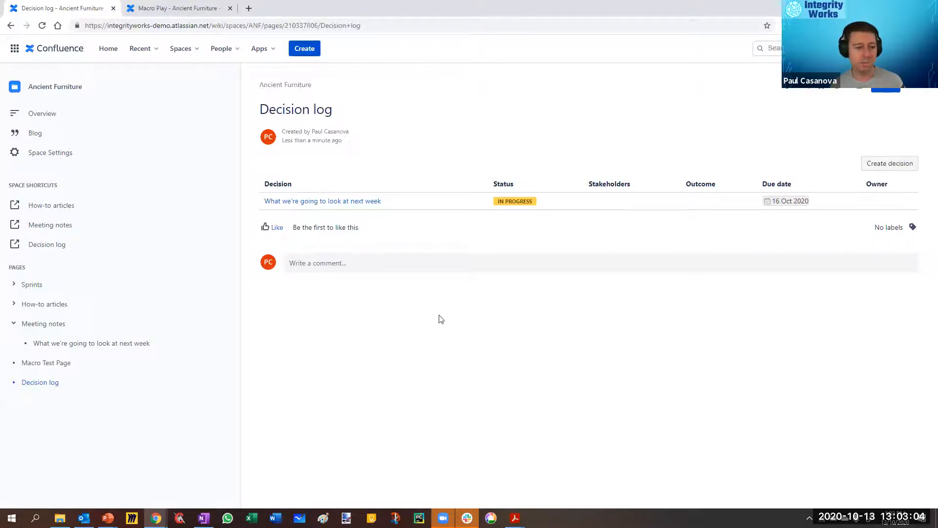
Step: Move the "What we're going to look at next week" page beneath Decision log in the page tree and expand Decision log
click(58, 345)
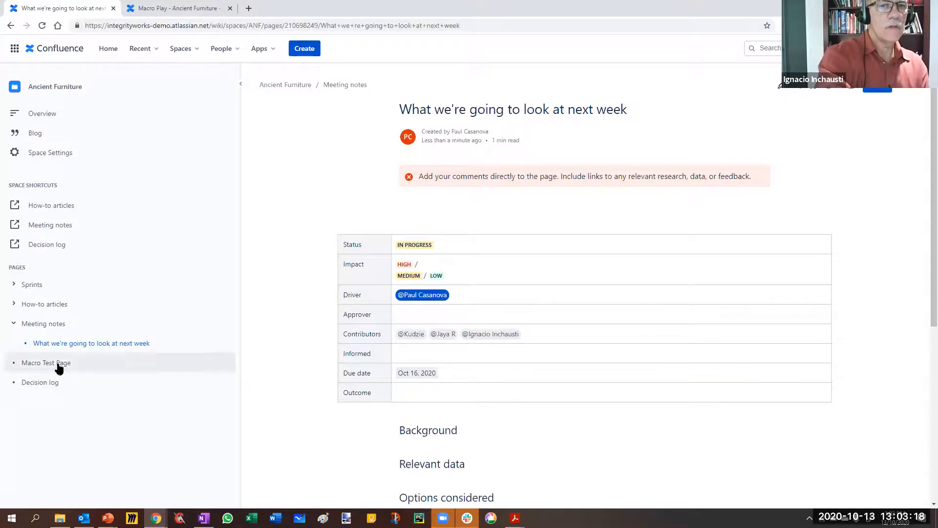
drag(67, 346, 46, 390)
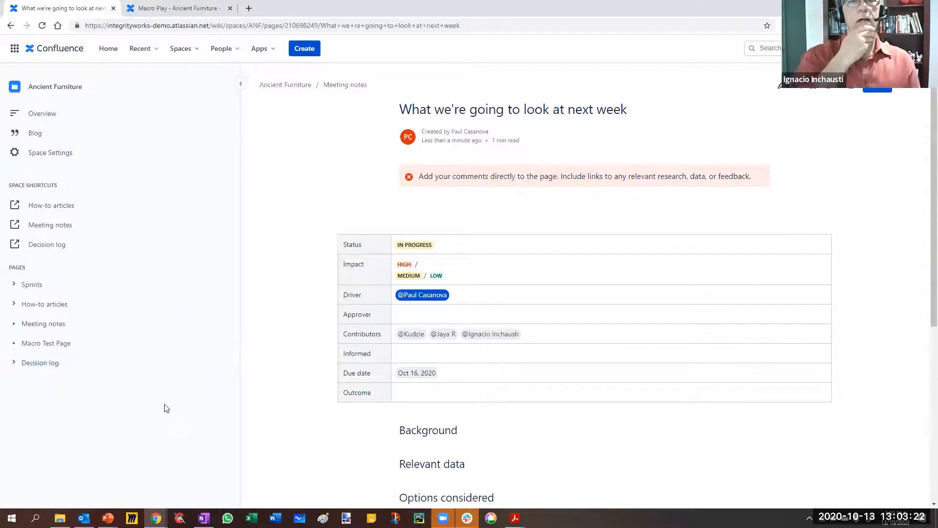
click(12, 364)
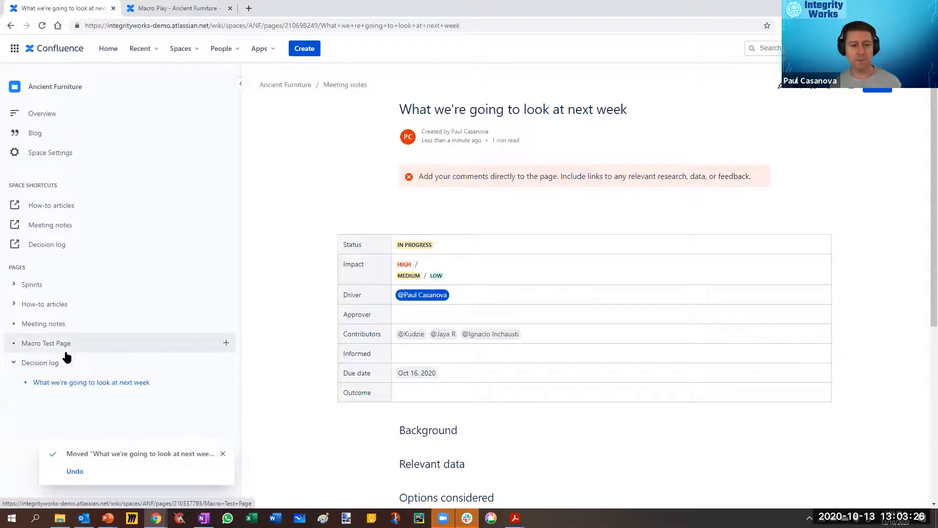
Step: Review the Decision log table and the contents of its child decision page
click(47, 364)
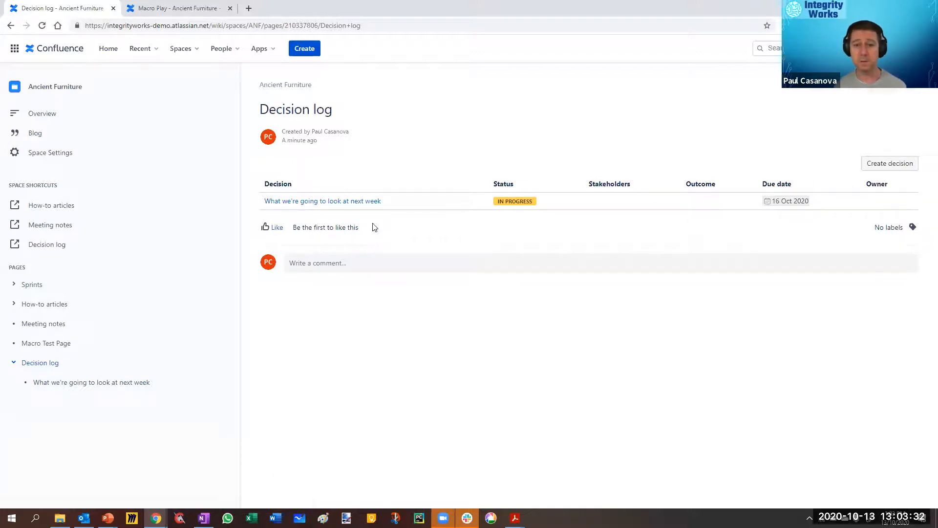
click(47, 382)
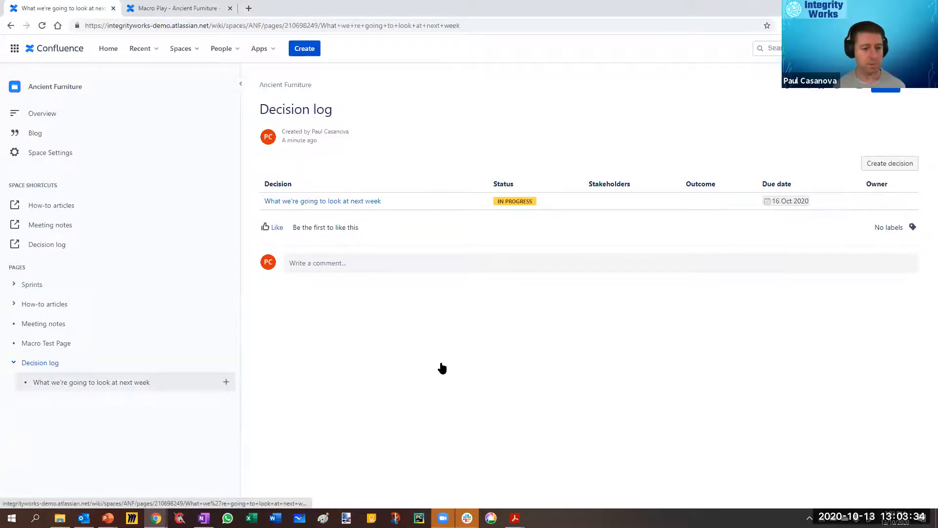
scroll(795, 382, down, 5)
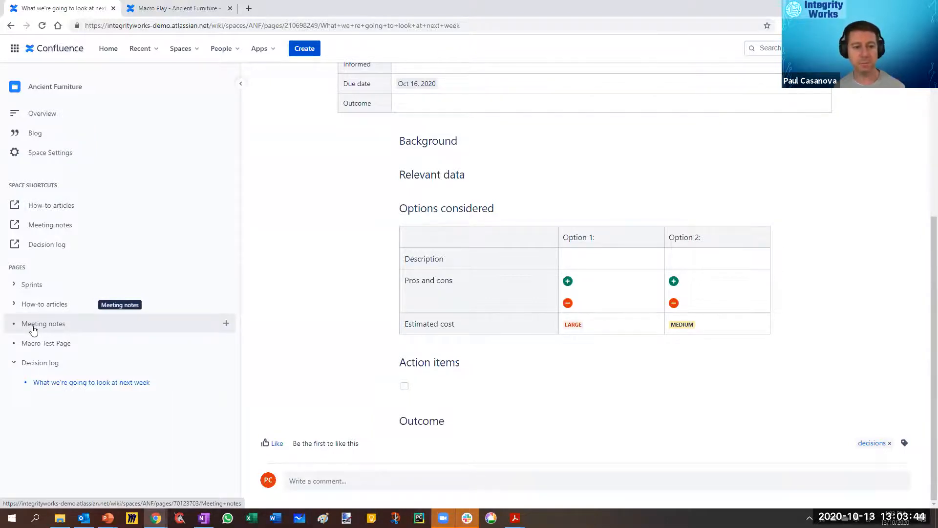
Step: Edit the Decision log page and add the meeting-notes label to its Page Properties Report macro
click(53, 364)
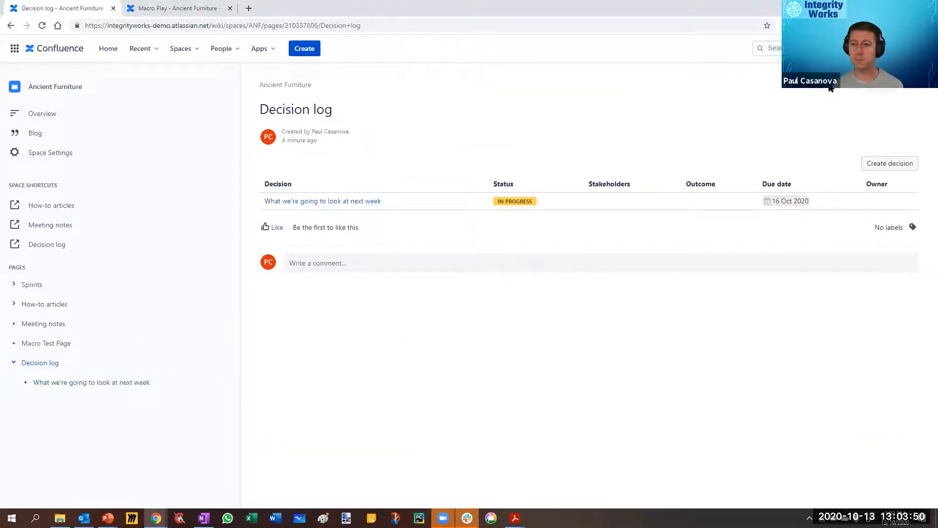
click(793, 89)
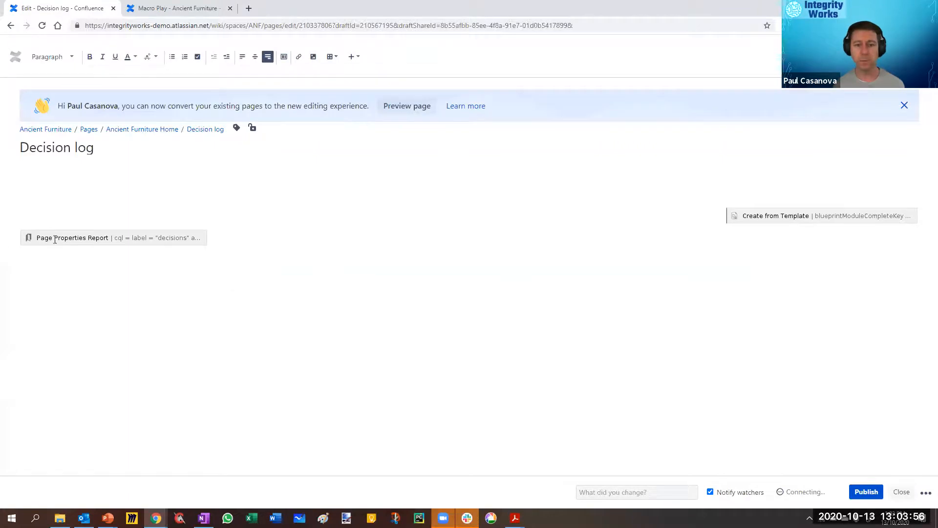
click(72, 234)
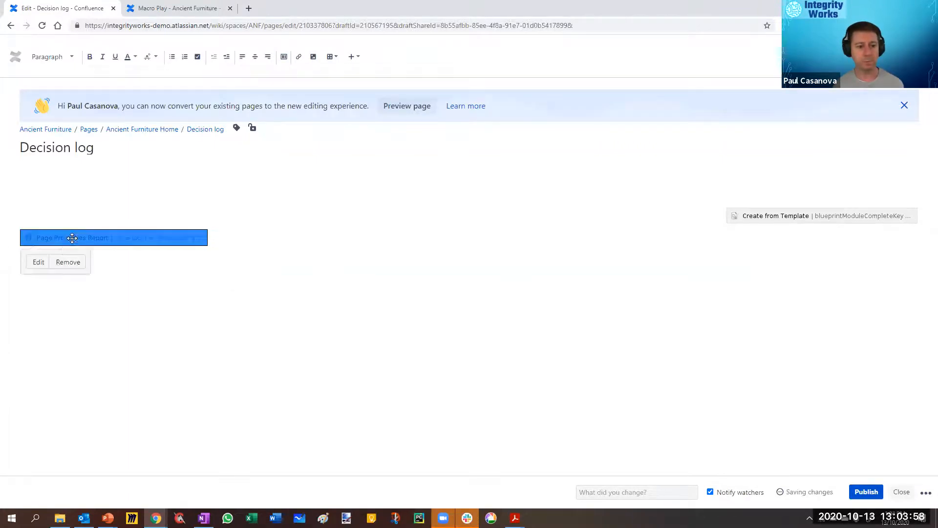
click(37, 264)
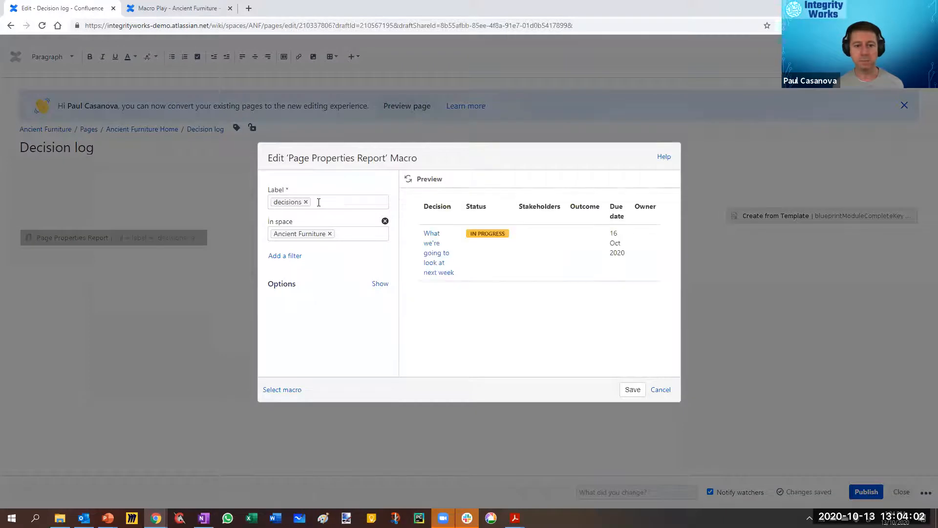
text(meeting)
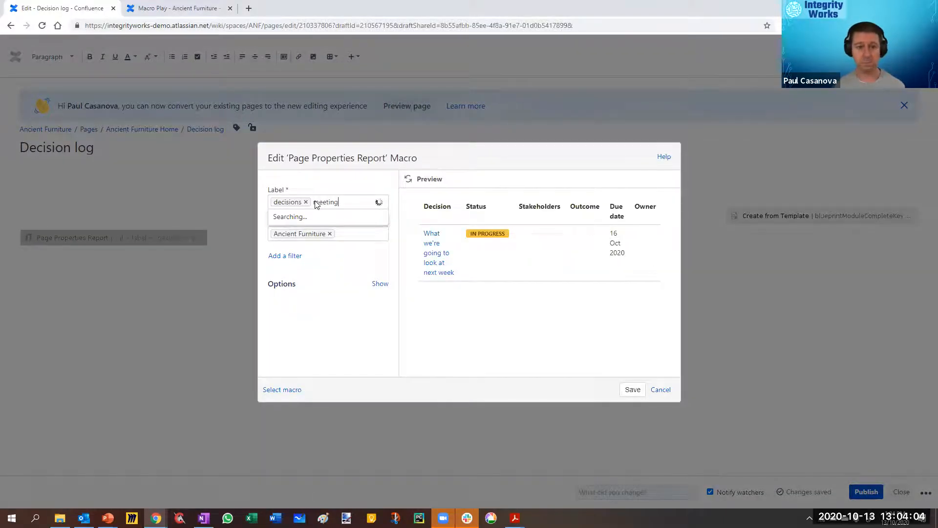
click(298, 232)
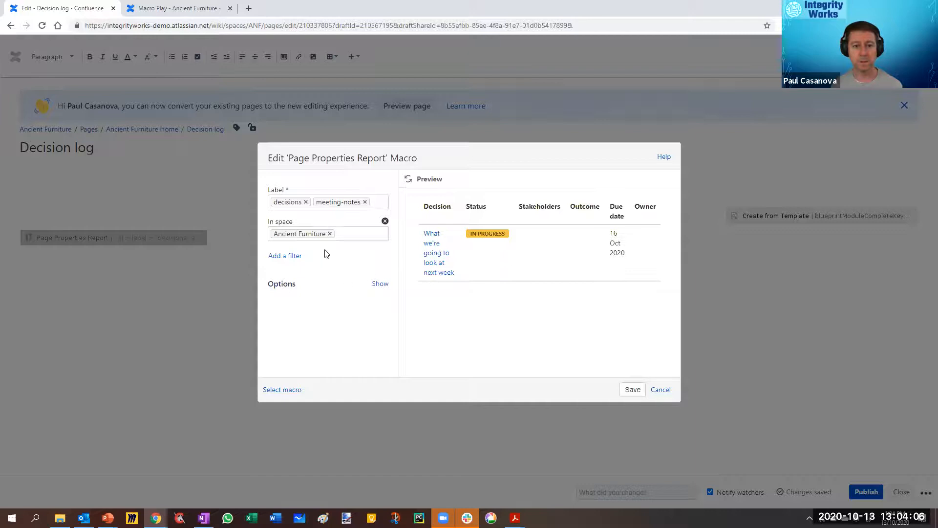
Step: Examine the filter types available for the Page Properties Report macro and refresh its preview
click(290, 257)
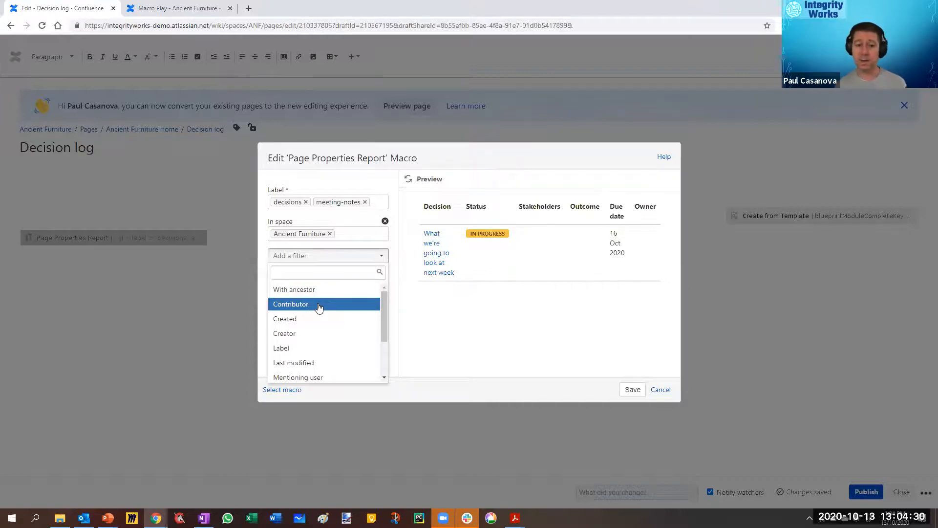
scroll(345, 361, down, 1)
scroll(345, 360, down, 1)
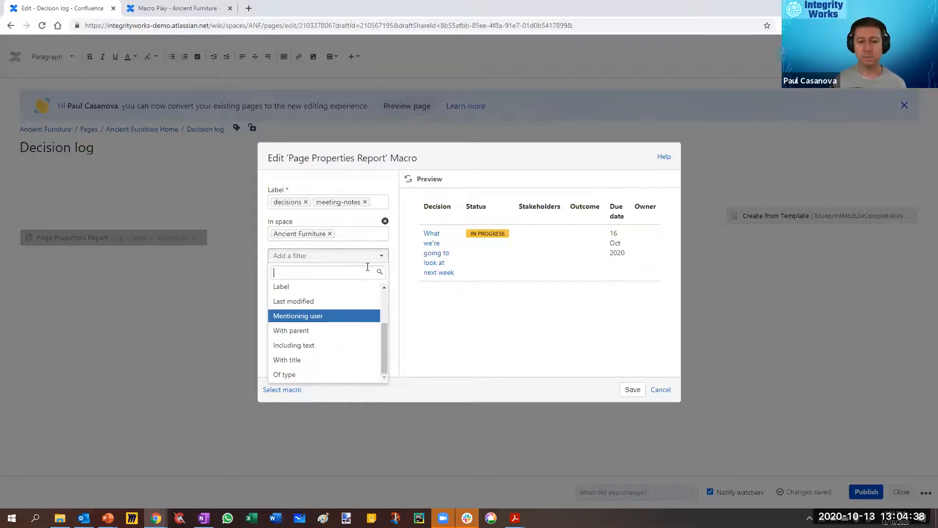
click(397, 307)
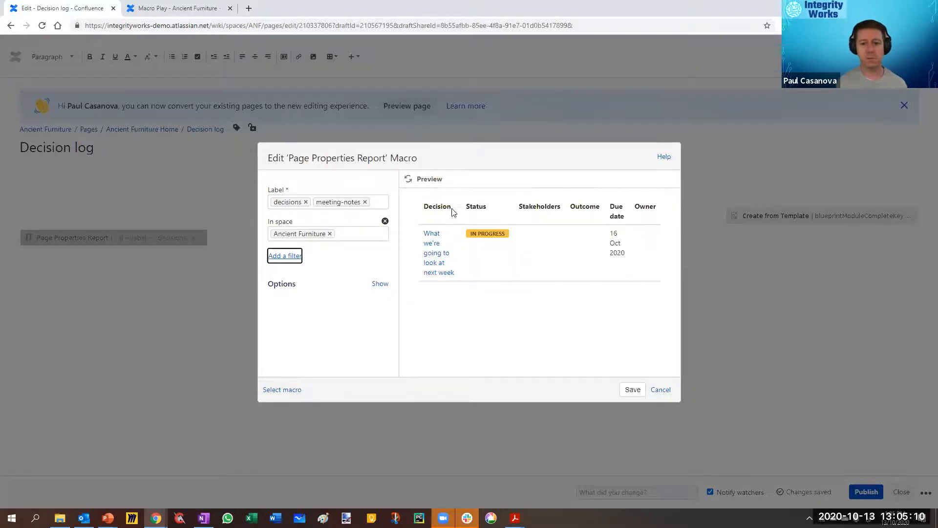
click(409, 180)
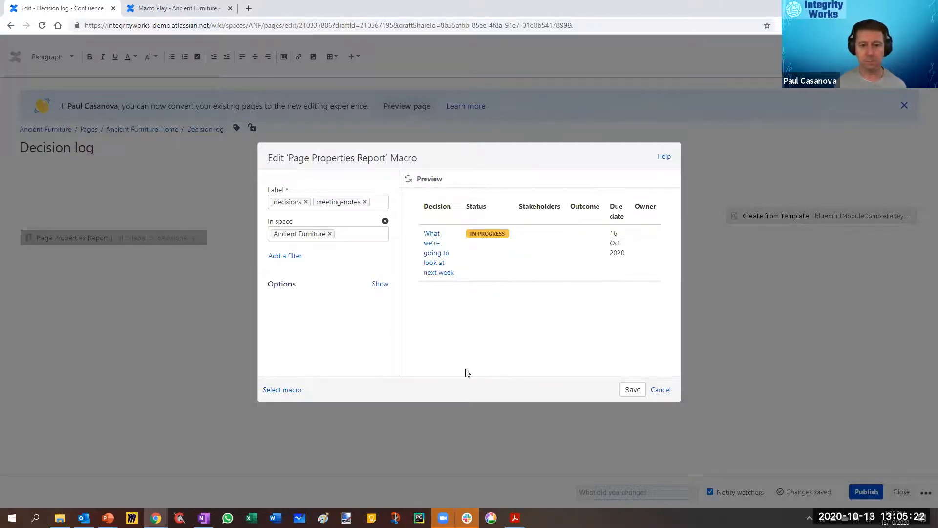
Step: Show the macro's additional options and examine the title heading, columns, item count and sorting settings
click(380, 283)
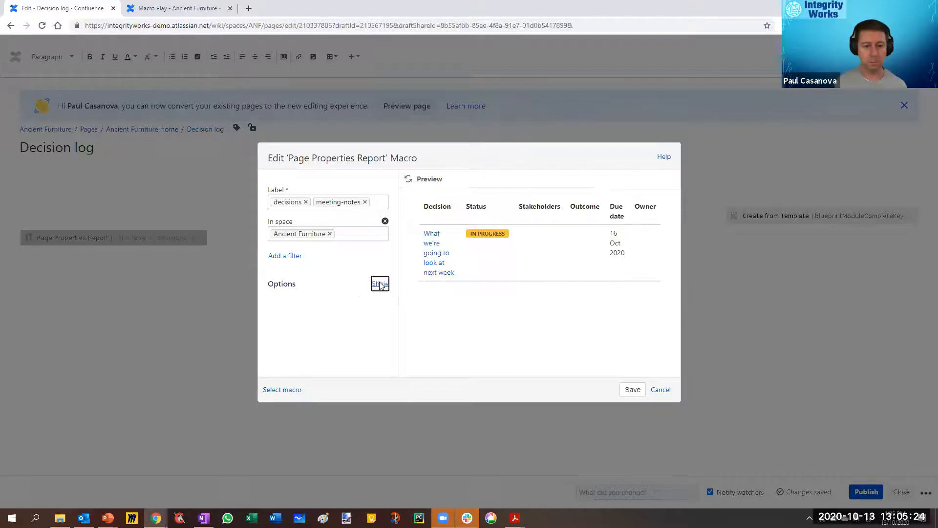
scroll(331, 210, up, 3)
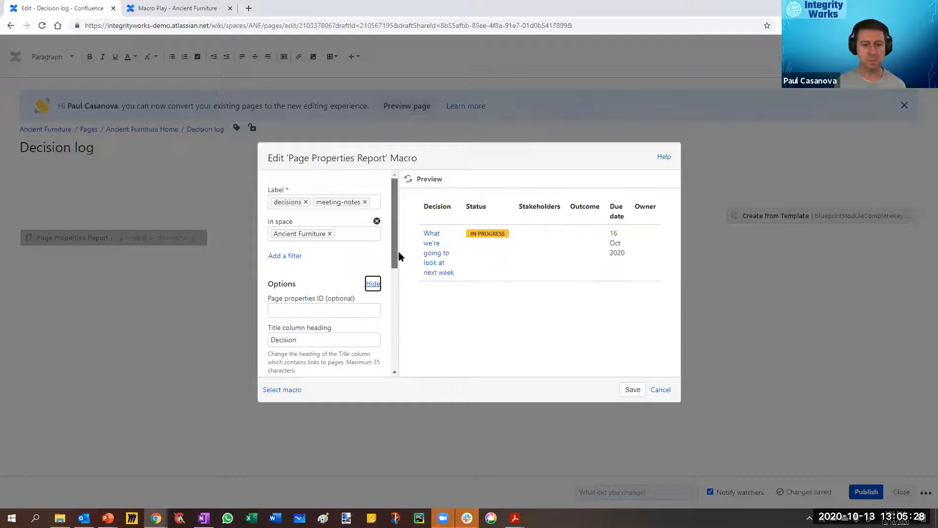
scroll(397, 252, down, 1)
scroll(400, 284, down, 3)
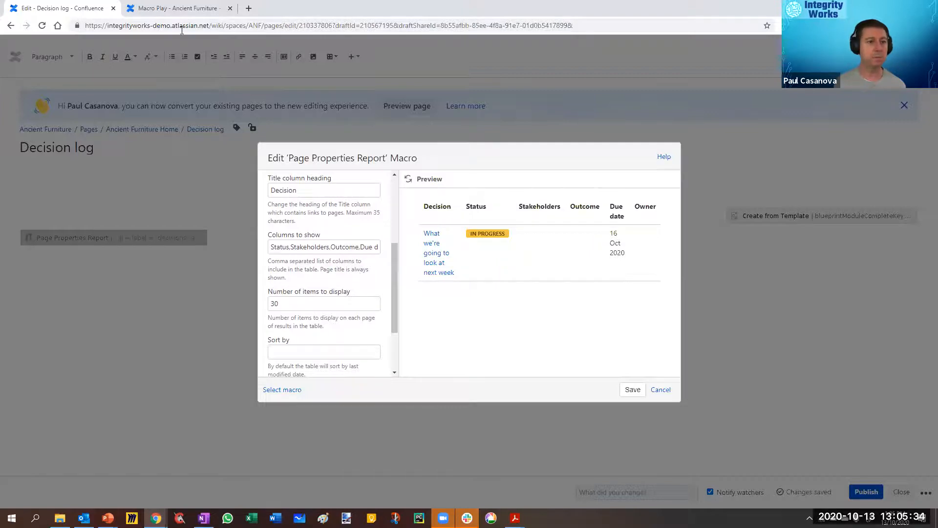
Step: Check the tables and column headings on the Meeting notes page, then return to the Decision log macro settings
click(172, 8)
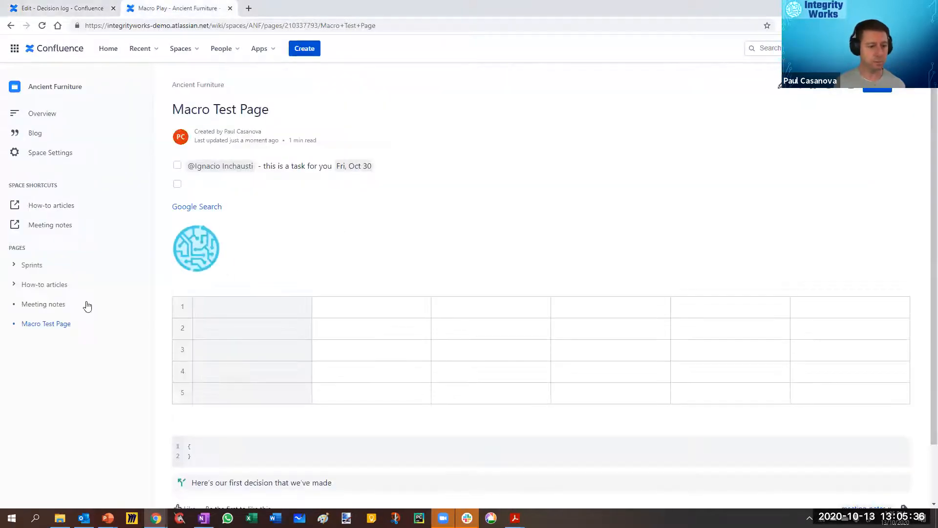
click(41, 304)
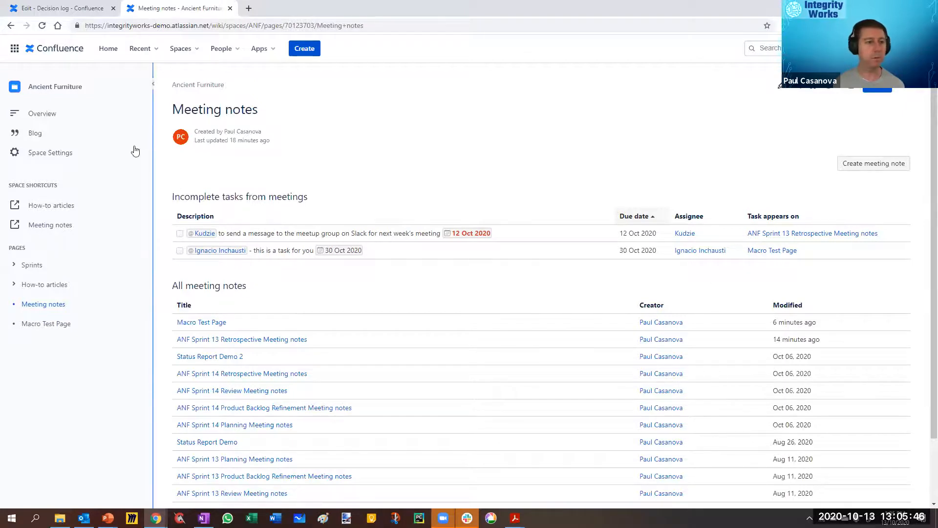
click(61, 8)
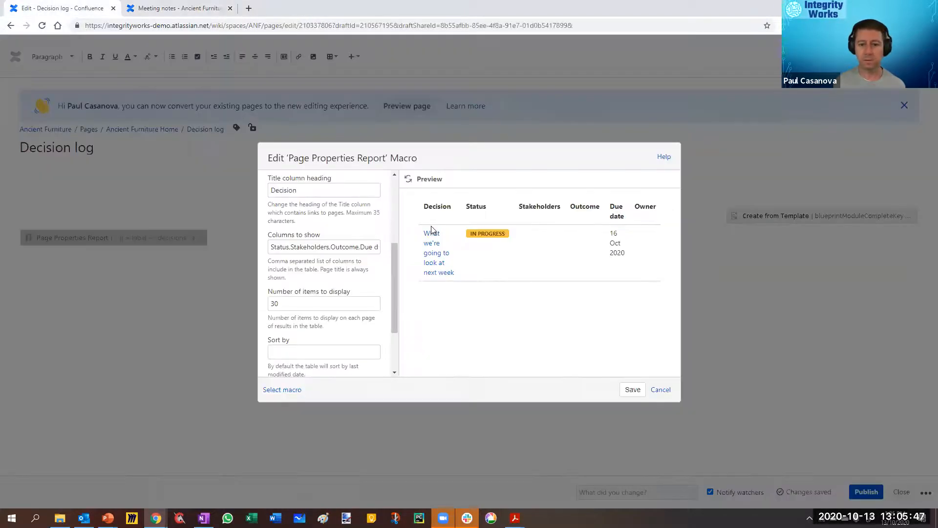
Step: Add Title as the first of the macro's columns to show, refresh the preview and save the macro
click(289, 252)
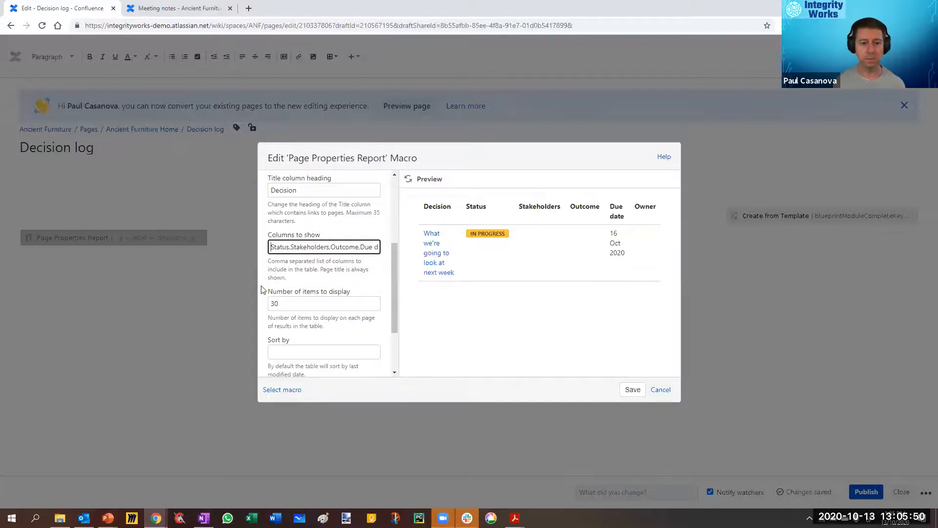
key(Home)
text(Title,)
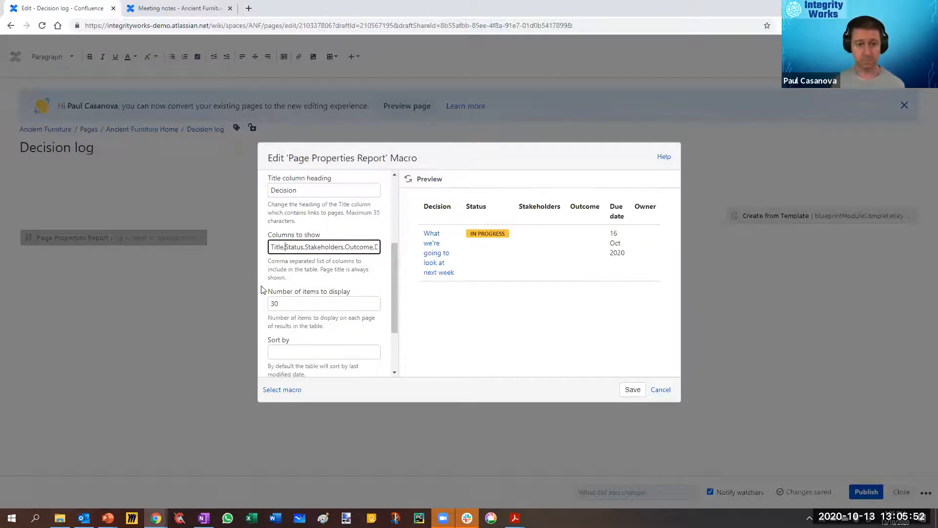
click(409, 181)
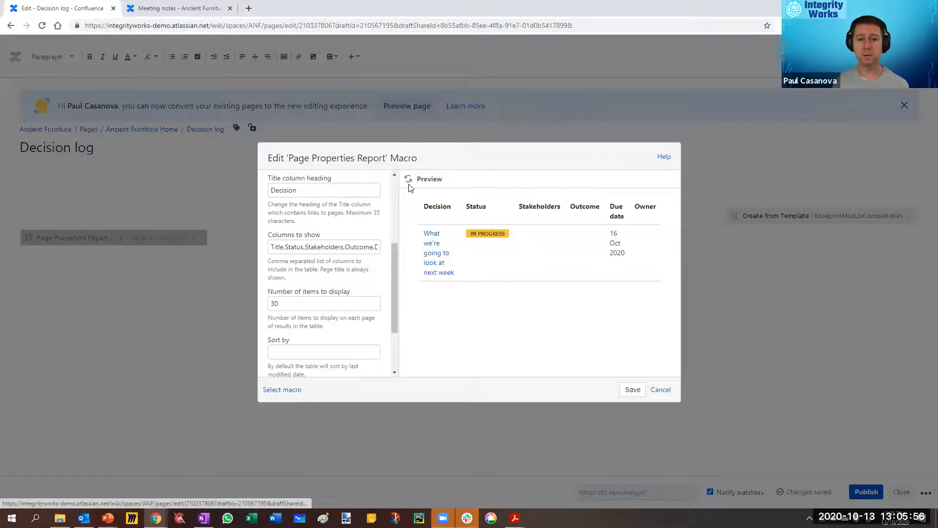
click(410, 185)
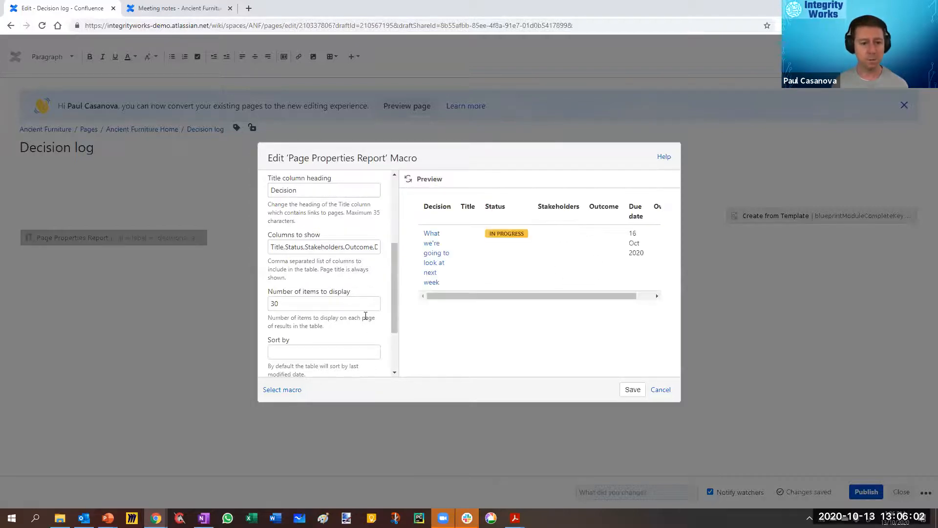
scroll(392, 221, up, 3)
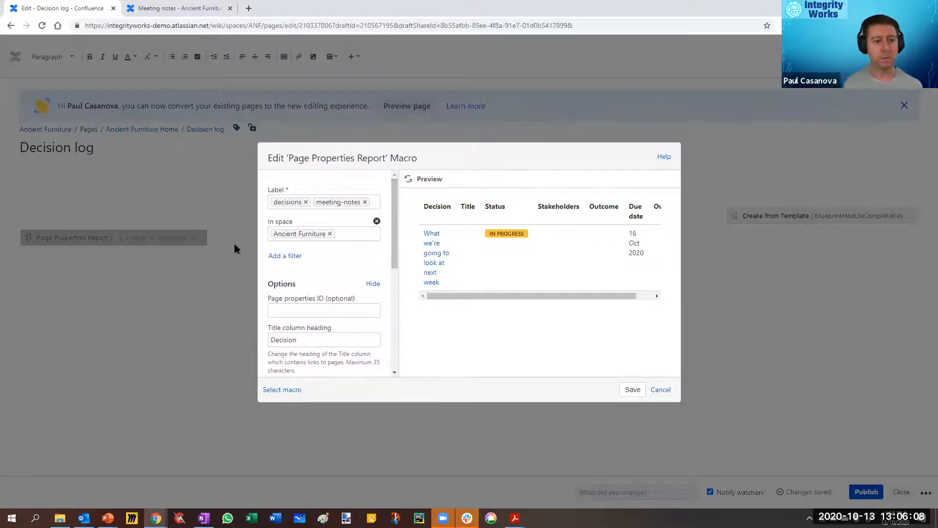
click(632, 390)
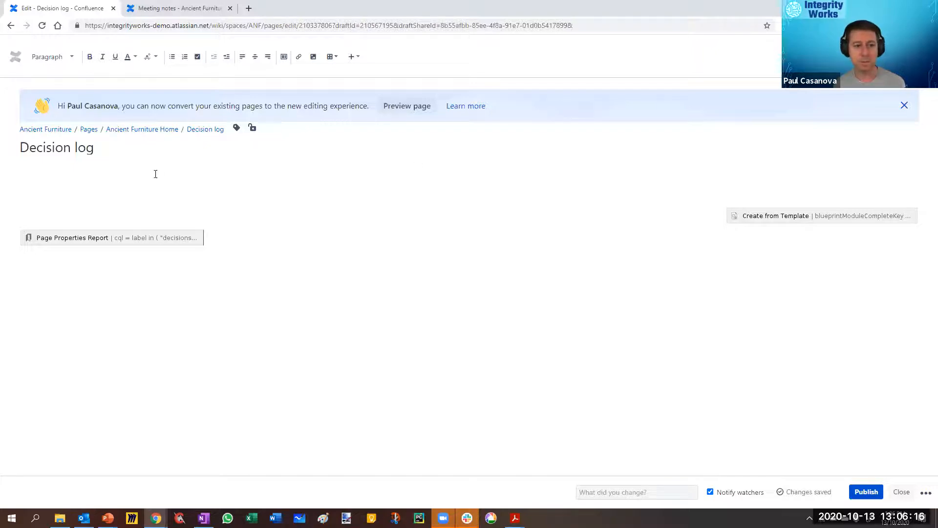
Step: Reopen the Page Properties Report macro with its additional options shown and select Stakeholders in the columns to show
click(76, 239)
click(38, 263)
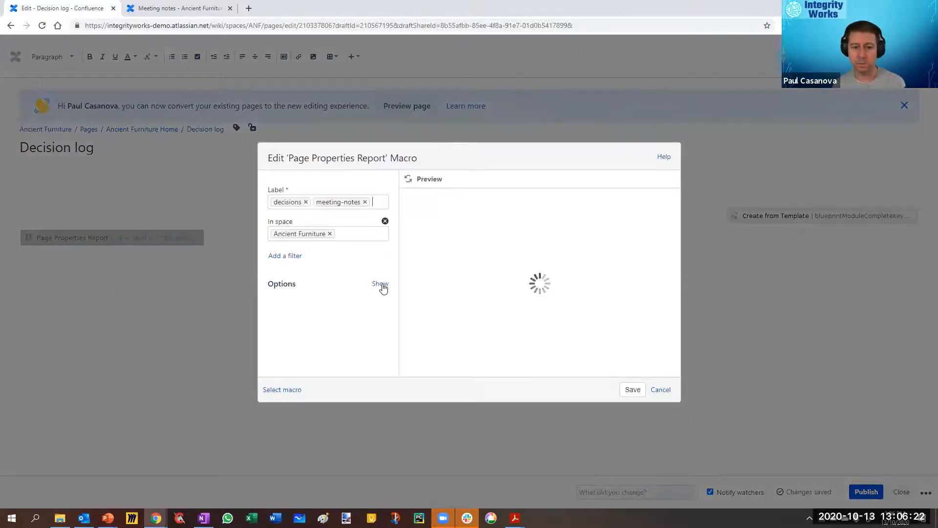
click(380, 283)
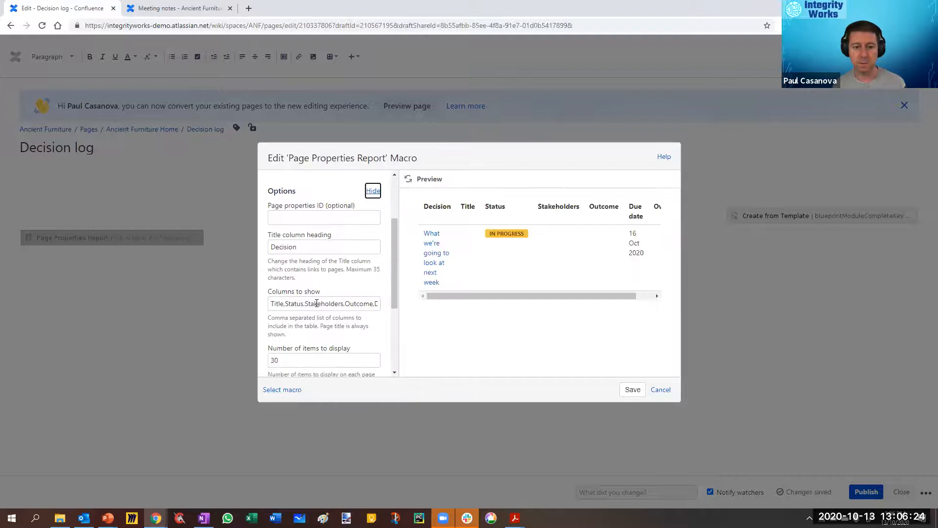
double_click(318, 304)
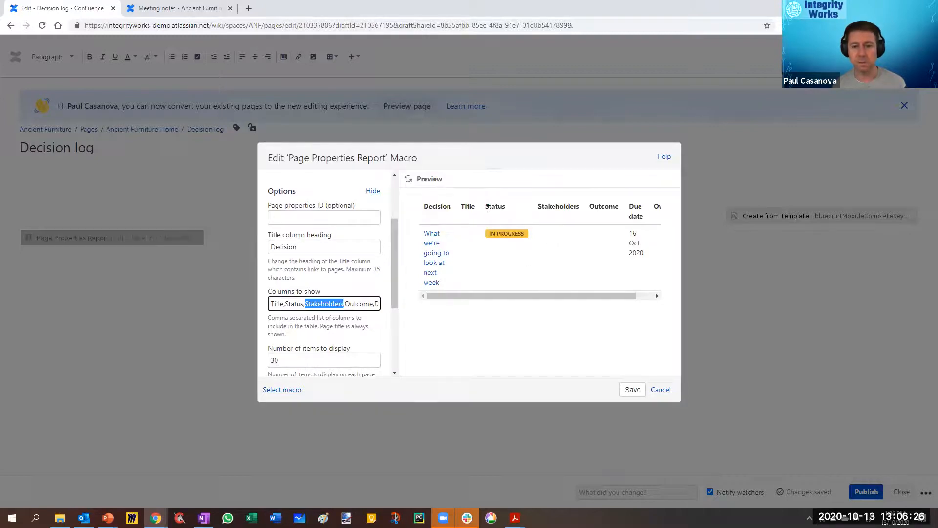
Step: Open the decision page "What we're going to look at next week" and copy the property name Contributors from its table
click(178, 8)
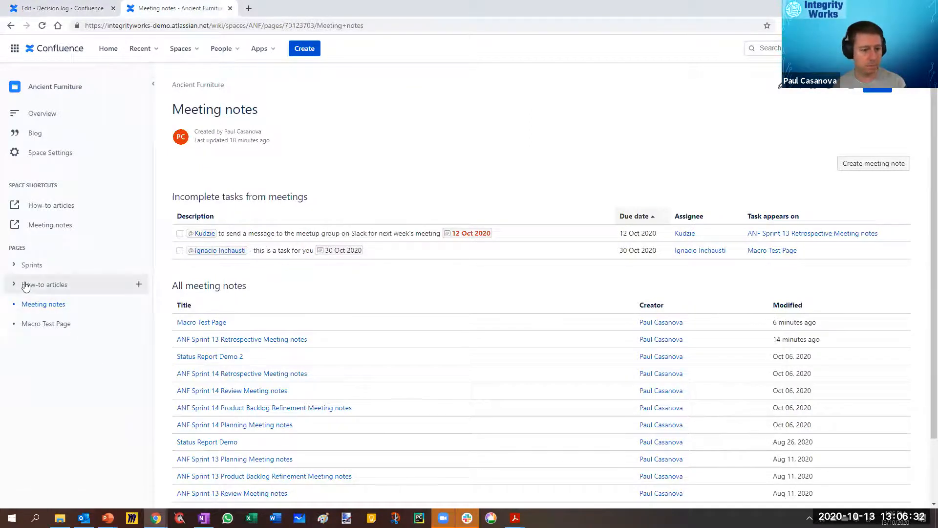
click(28, 351)
key(F5)
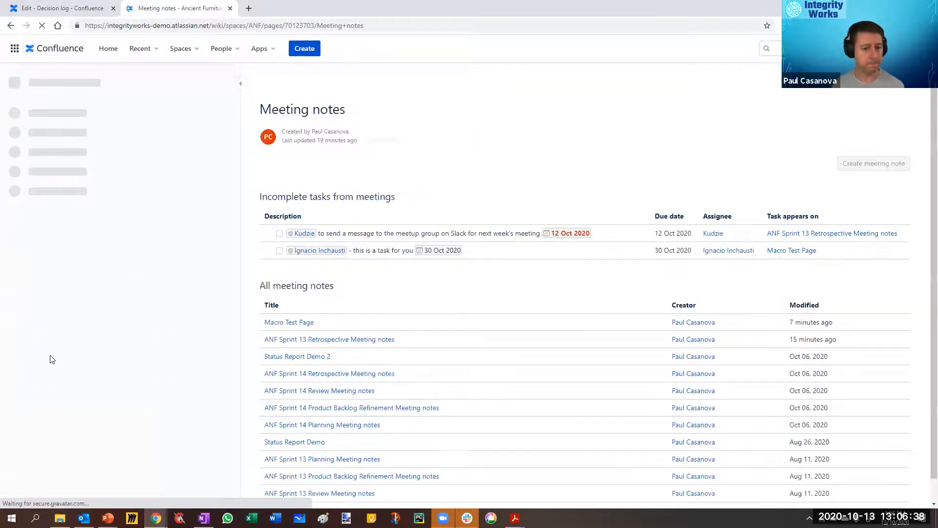
click(14, 362)
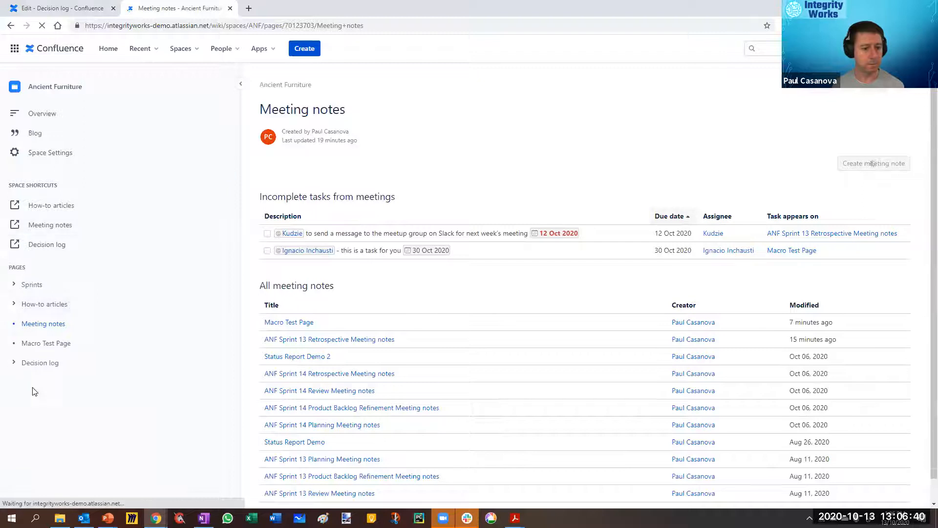
click(90, 383)
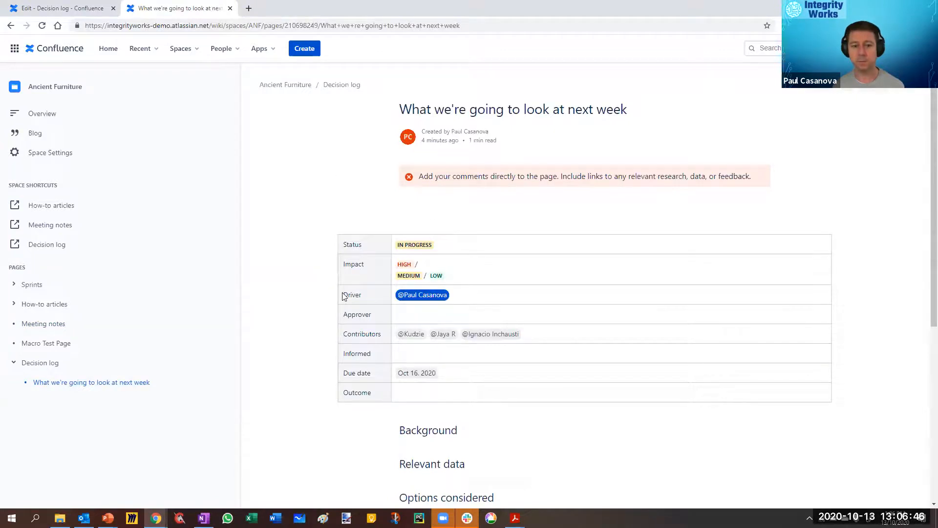
drag(345, 335, 382, 333)
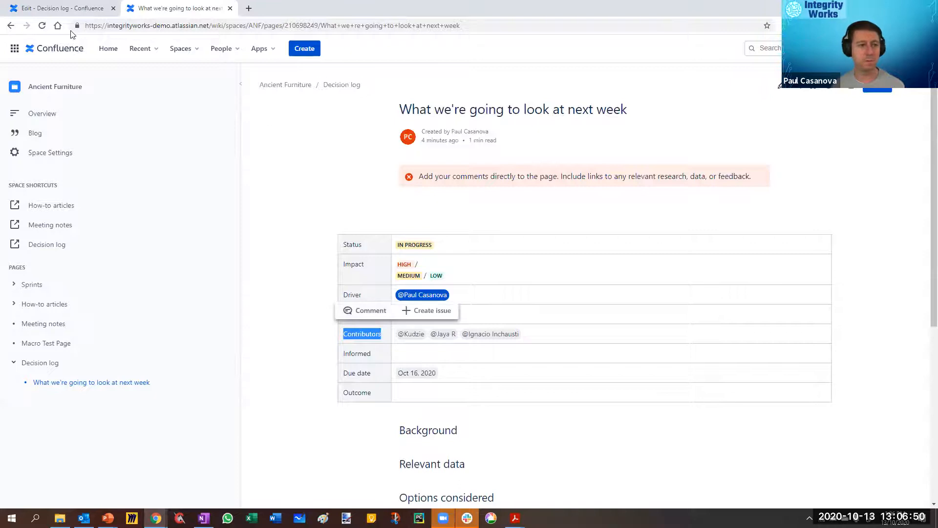
click(67, 10)
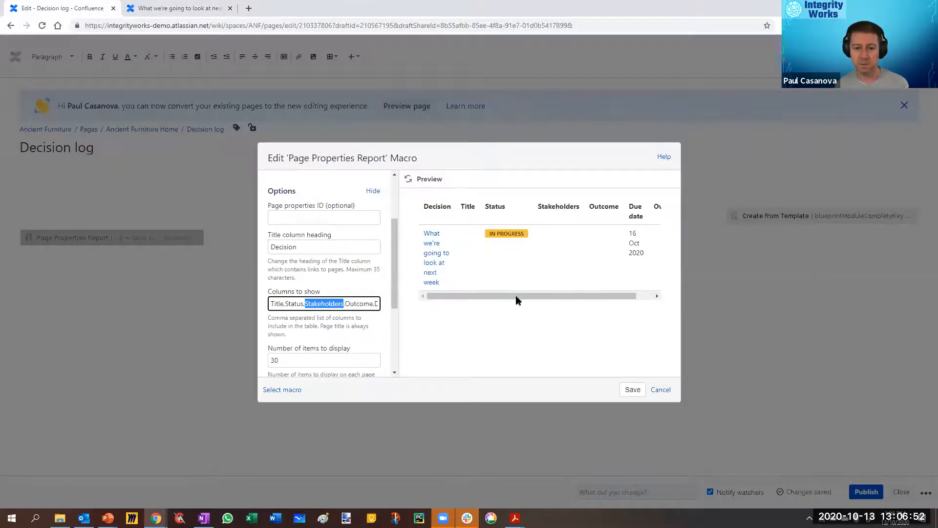
click(288, 305)
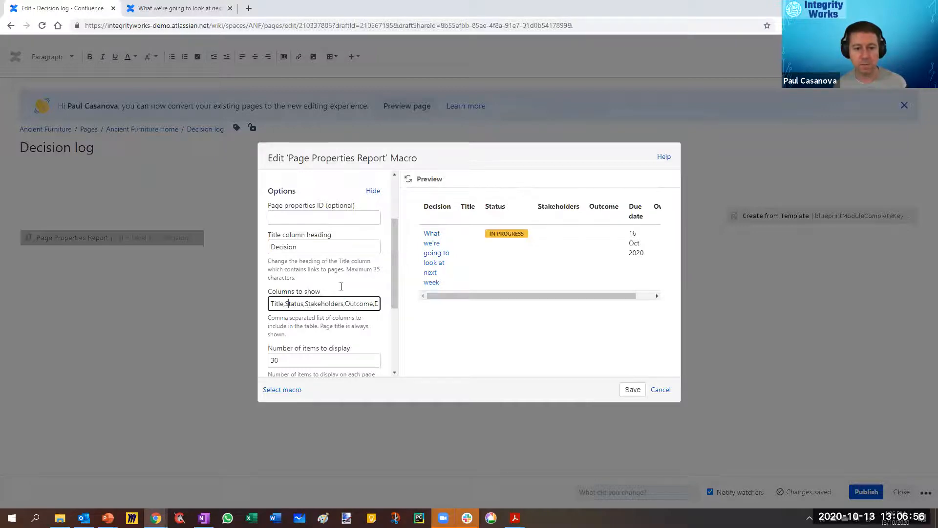
click(150, 11)
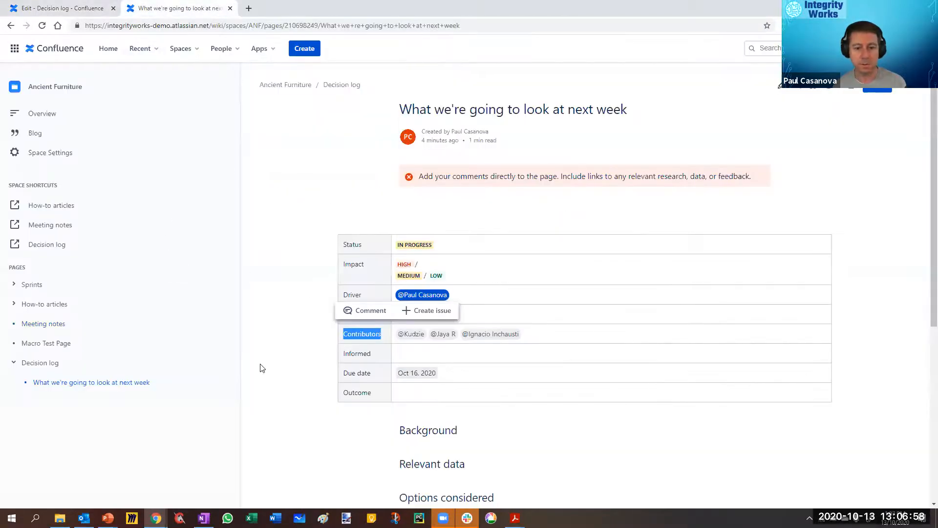
click(367, 224)
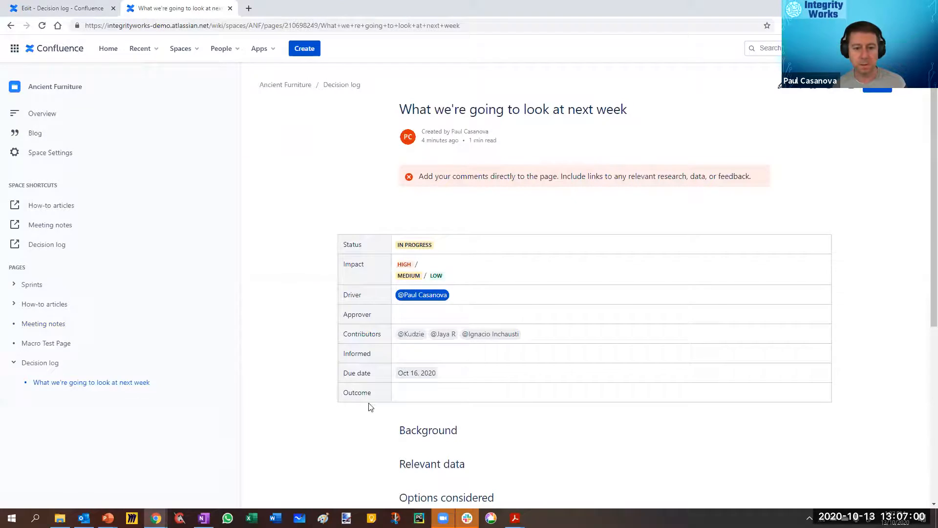
double_click(361, 333)
key(ctrl+c)
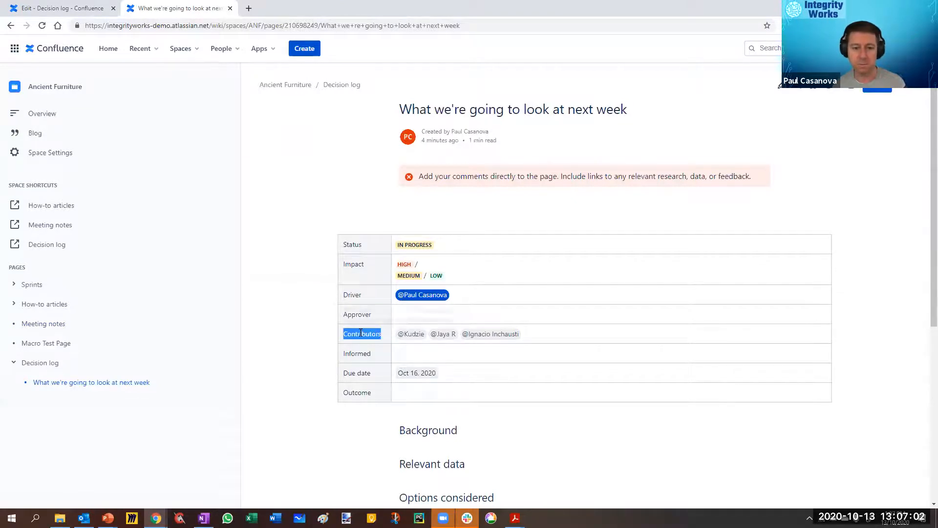
Step: Replace the Stakeholders column with Contributors in the Decision log's Page Properties Report macro, refresh the preview and save the macro
click(54, 6)
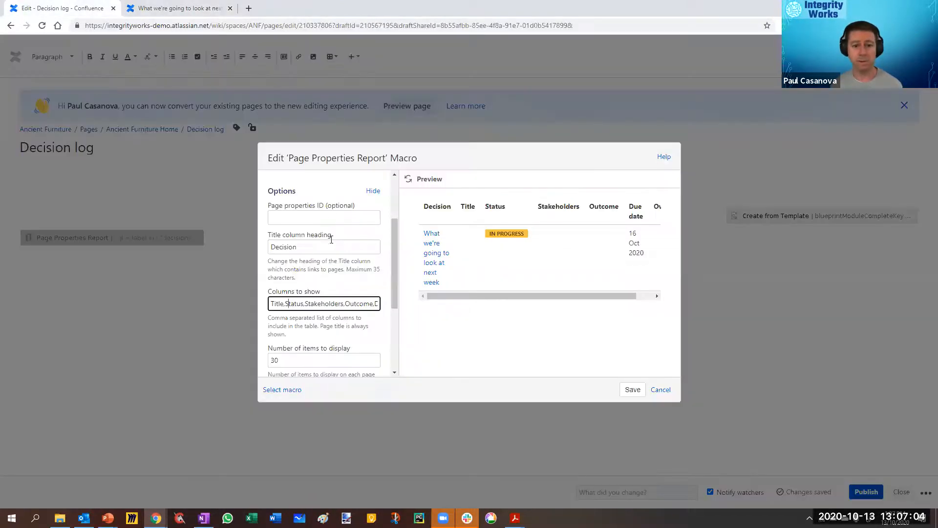
double_click(322, 304)
key(ctrl+v)
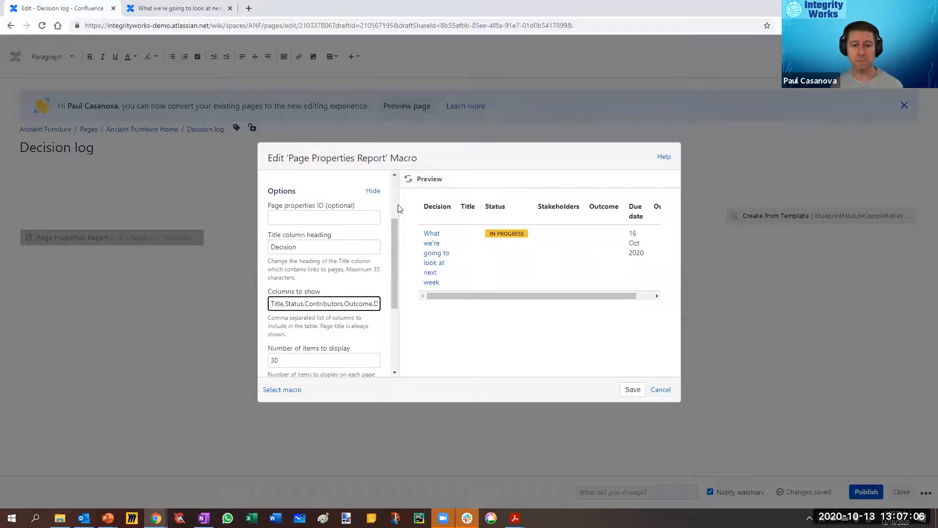
click(409, 180)
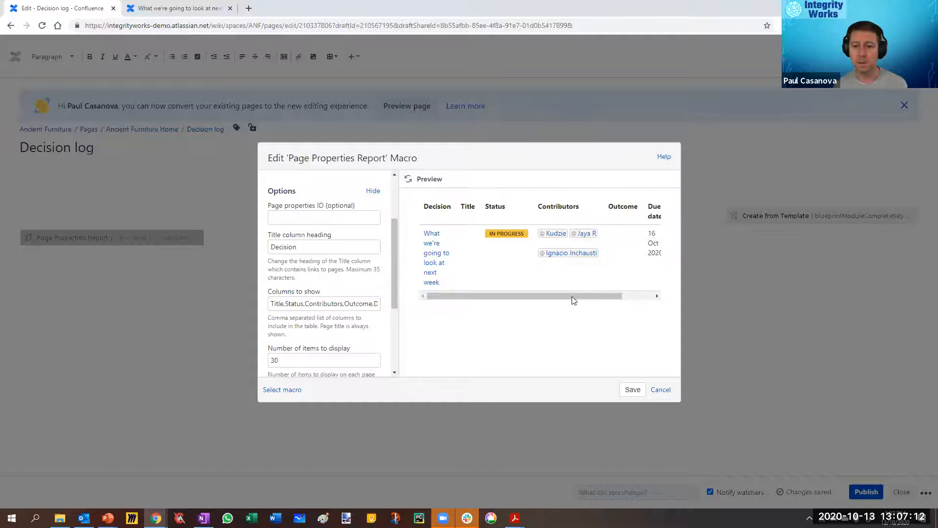
click(633, 390)
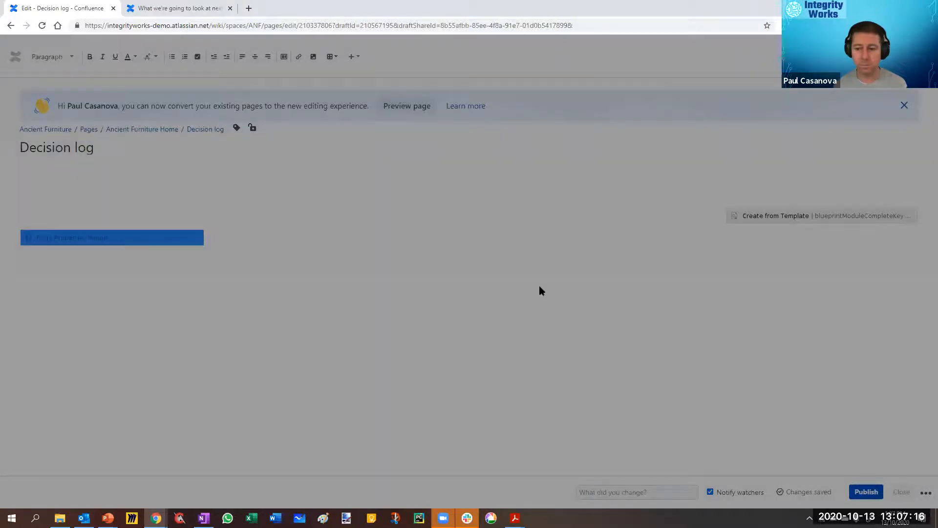
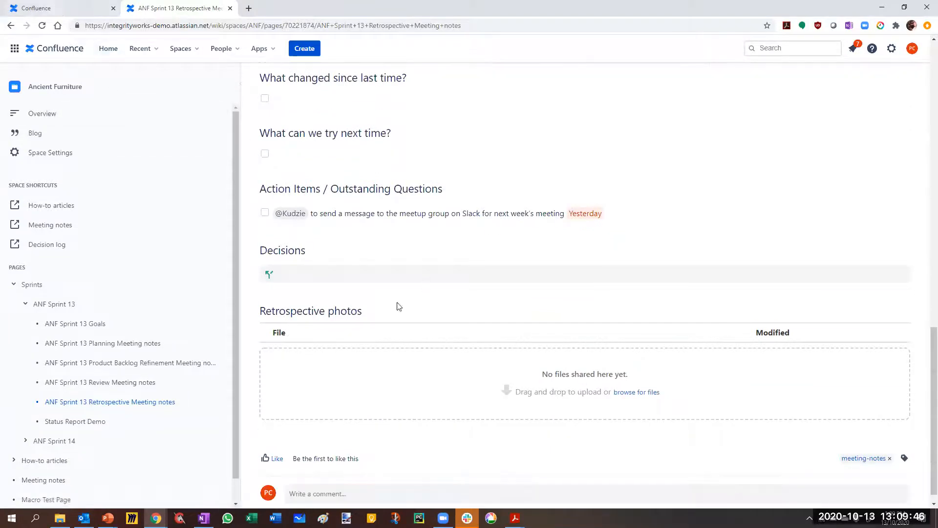
Step: Add the decision "First decision" under Decisions on the ANF Sprint 13 Retrospective Meeting notes page, publish it and review the published section
scroll(397, 306, down, 1)
scroll(587, 251, up, 7)
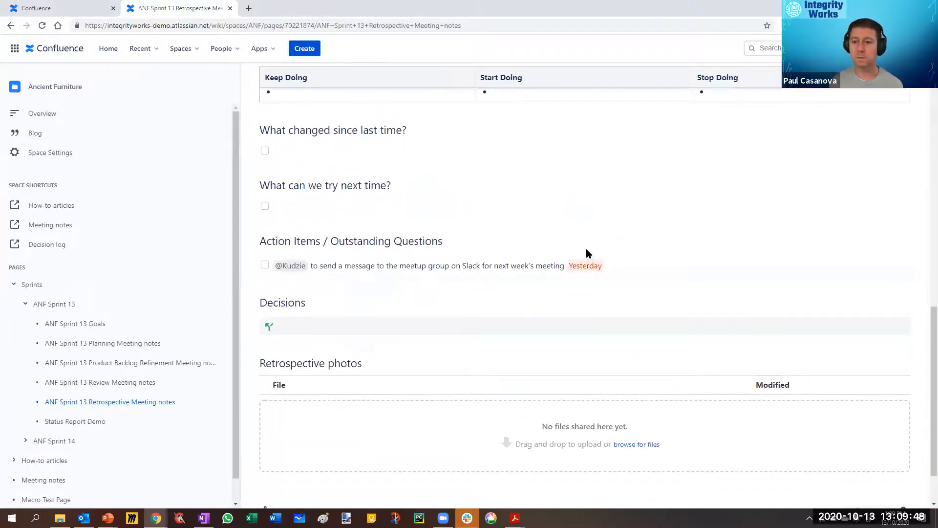
click(782, 92)
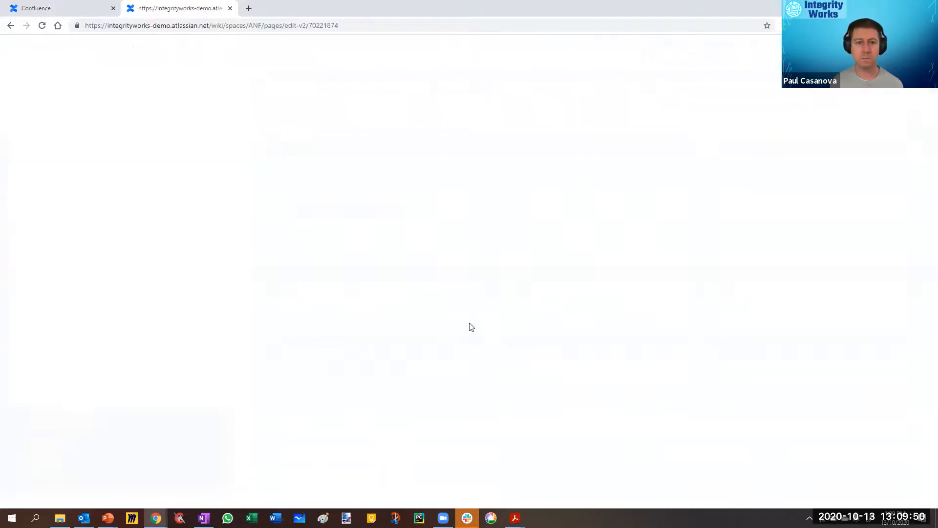
scroll(126, 387, down, 4)
scroll(126, 387, down, 10)
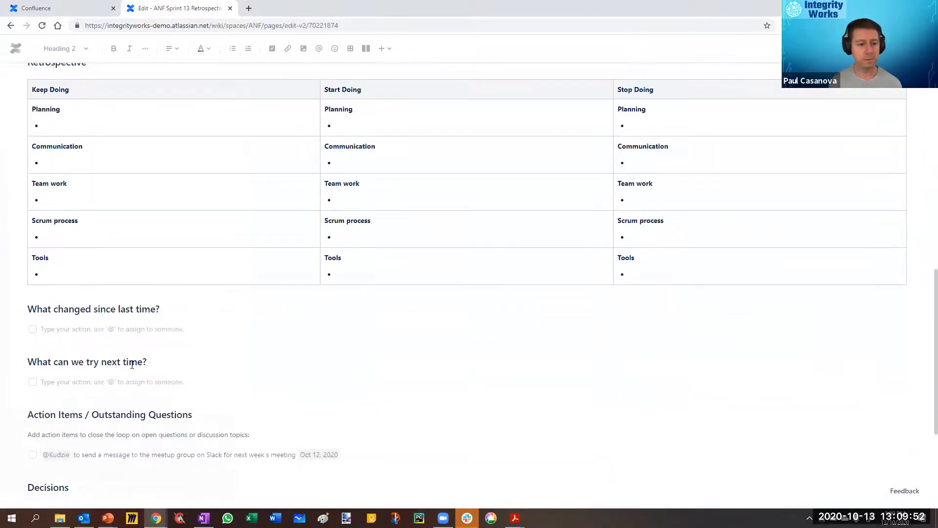
click(114, 309)
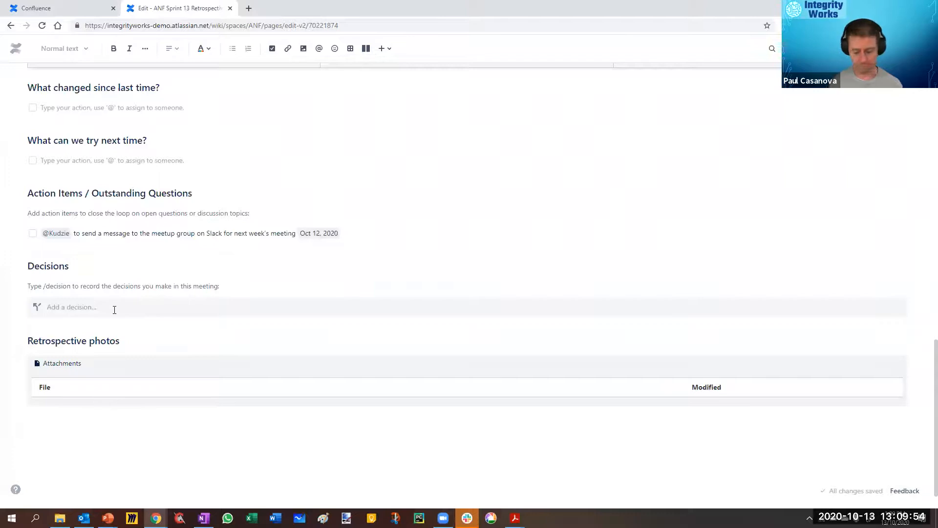
text(First decision)
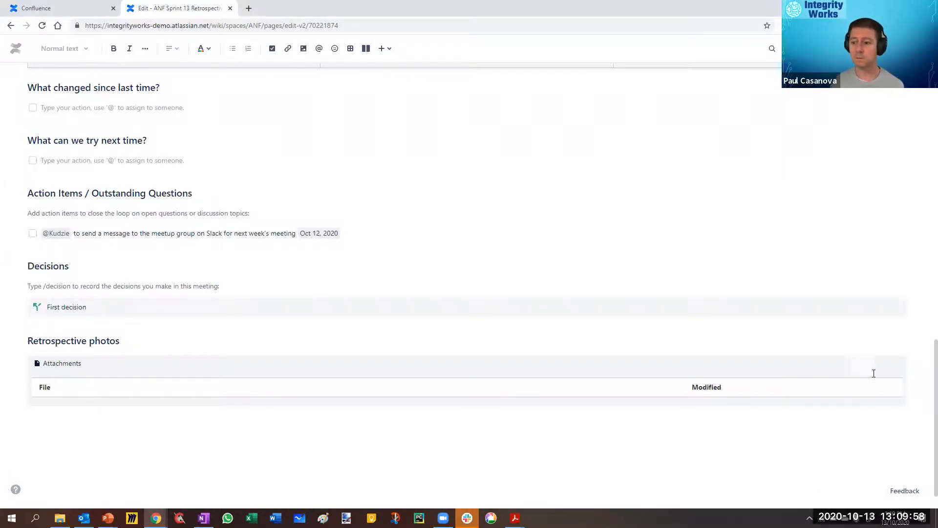
scroll(830, 245, up, 4)
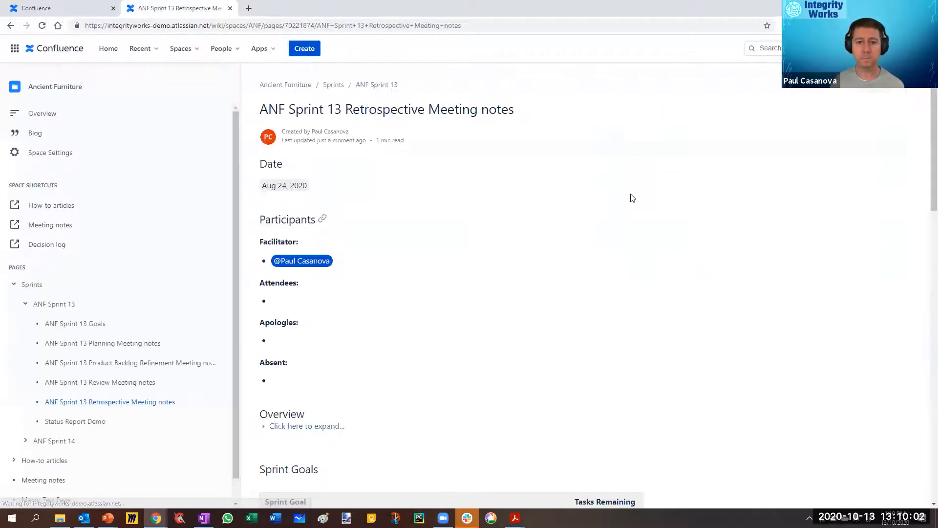
scroll(574, 339, down, 12)
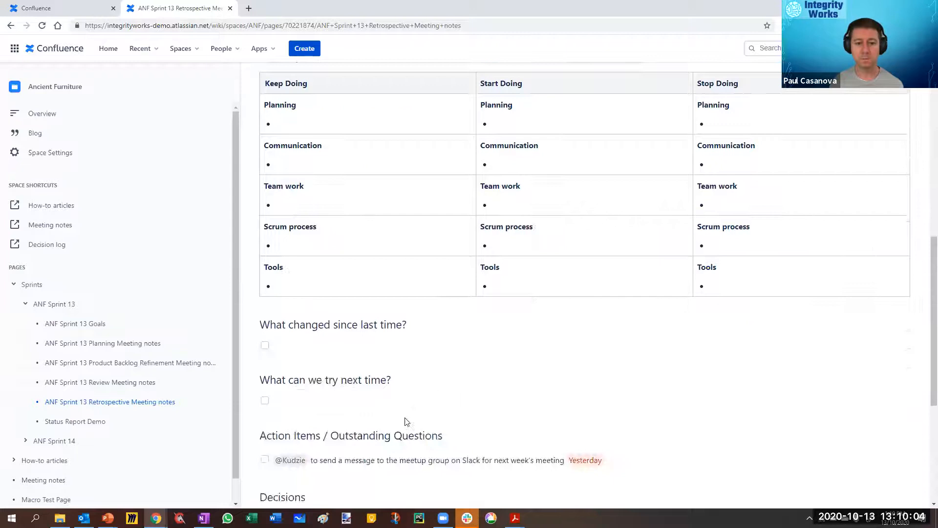
scroll(405, 421, down, 5)
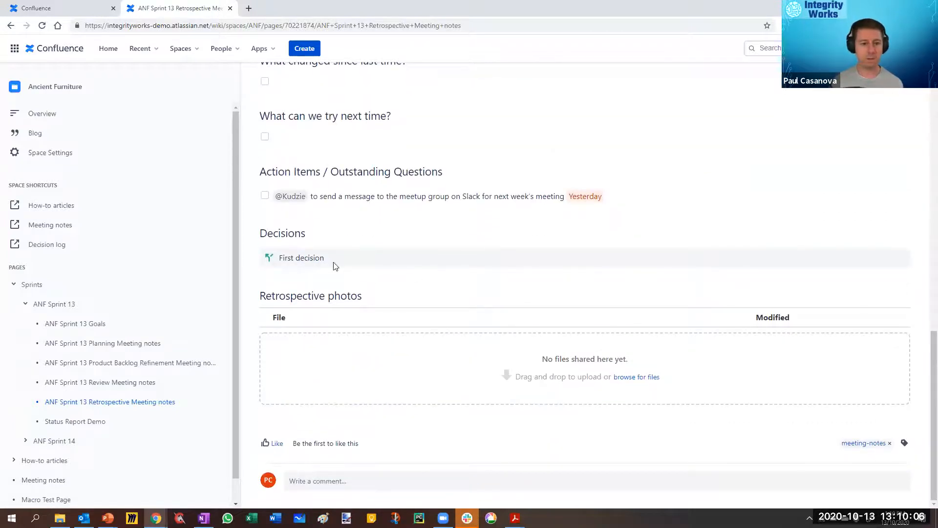
Step: Return to the Decision log page and reload it to check the entries in its report
click(26, 10)
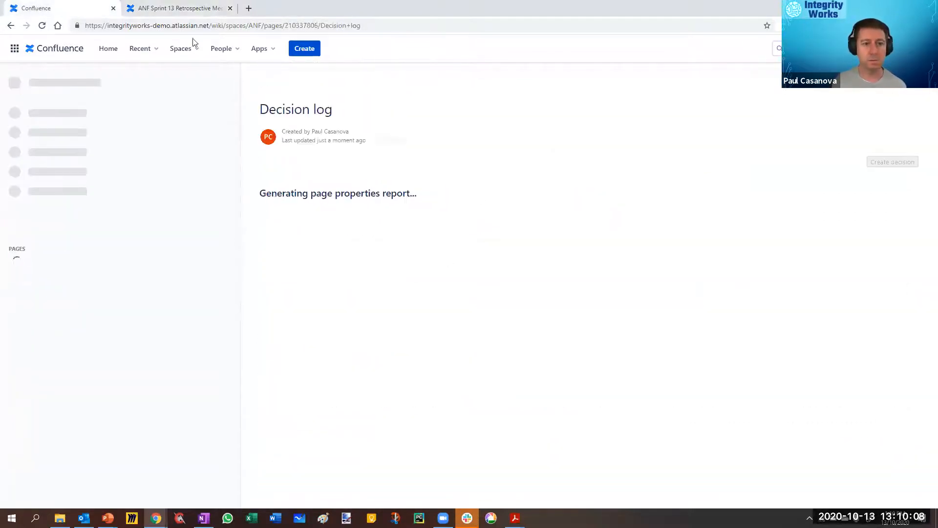
click(432, 24)
click(432, 24)
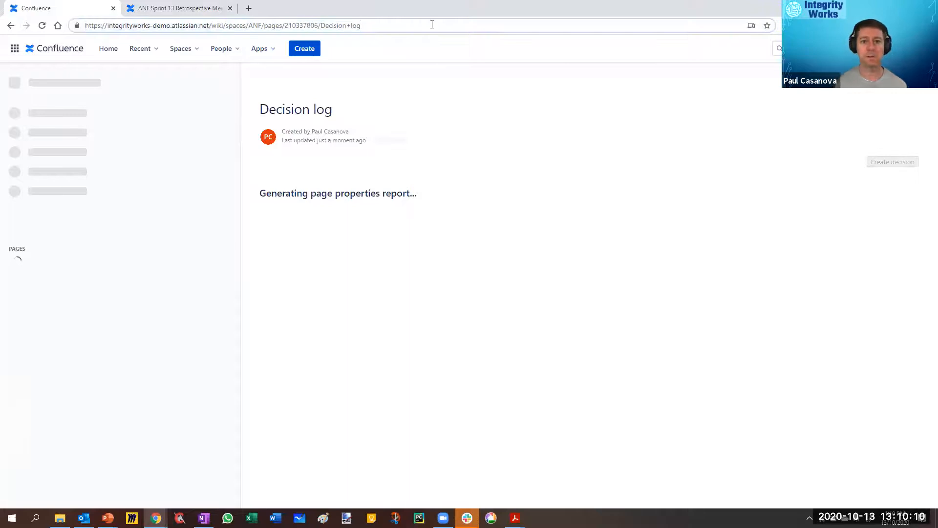
key(Return)
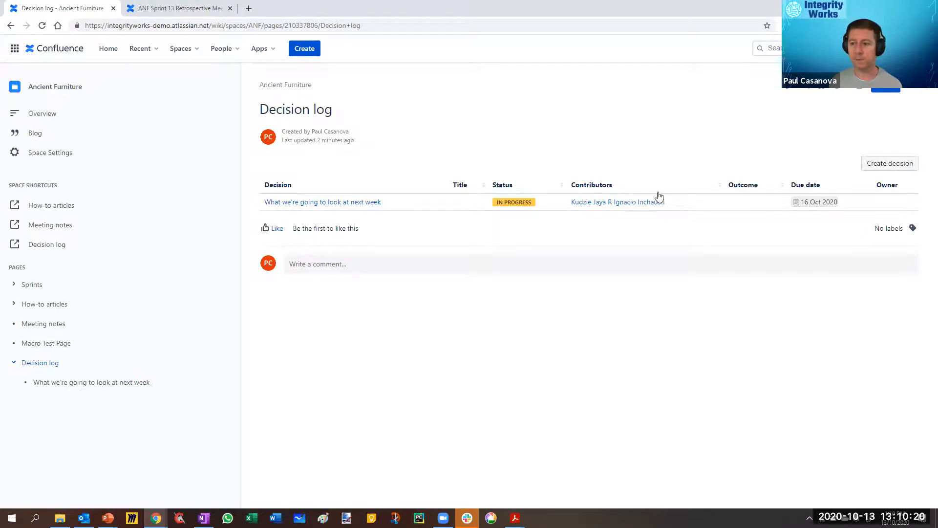
Step: Inspect the settings of the Decision log's Page Properties Report macro, cancel without changes and publish the page
click(788, 93)
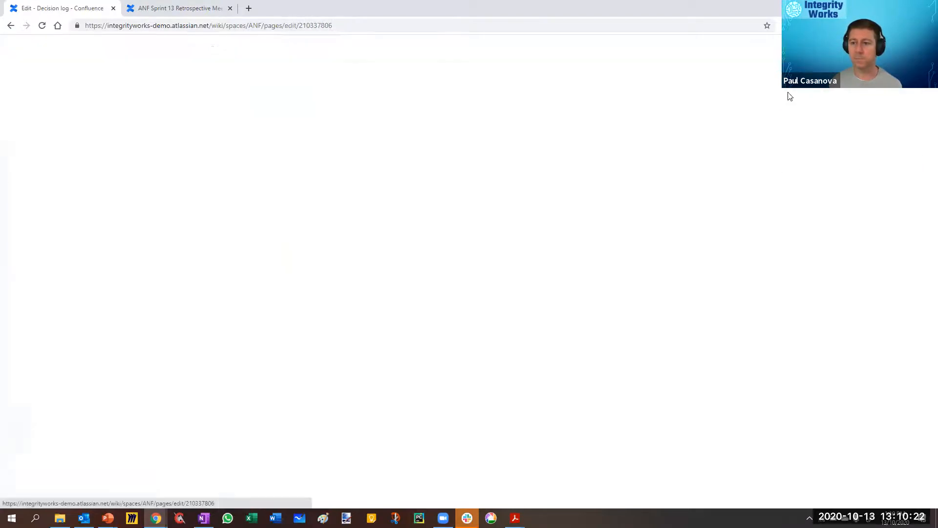
click(100, 191)
click(38, 218)
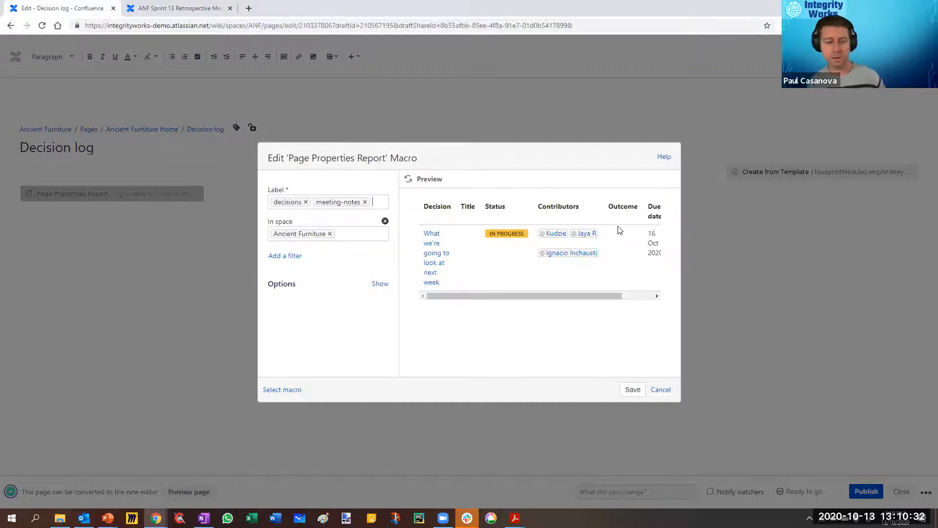
click(661, 390)
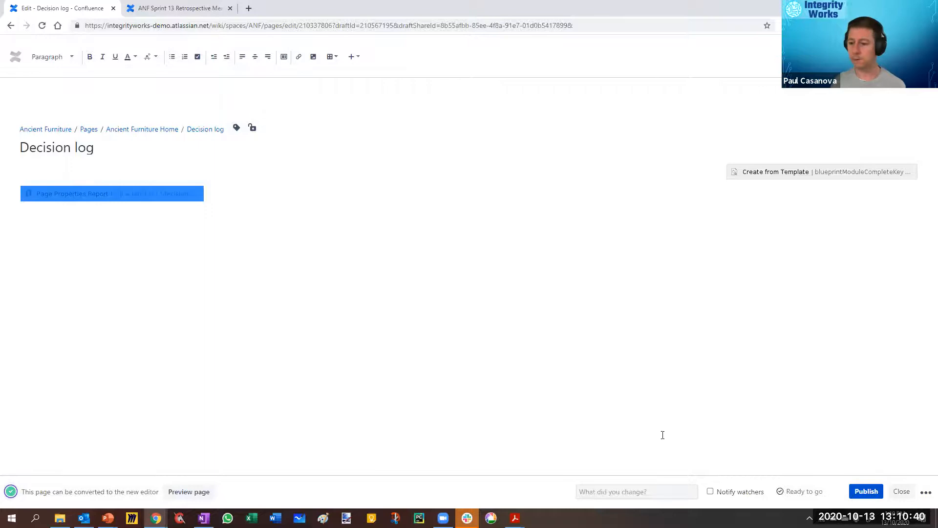
click(866, 493)
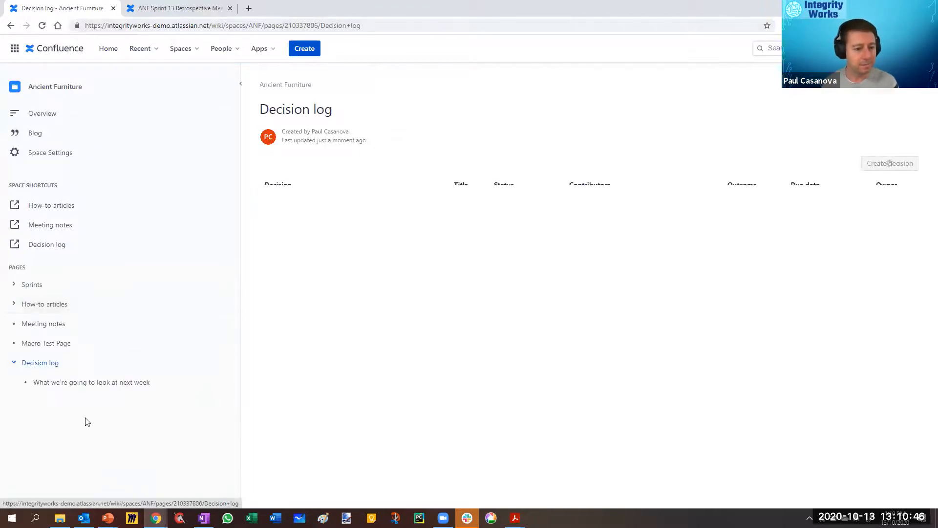
Step: Open the Macro Test Page for editing and place the cursor on the empty line below its decision
click(48, 344)
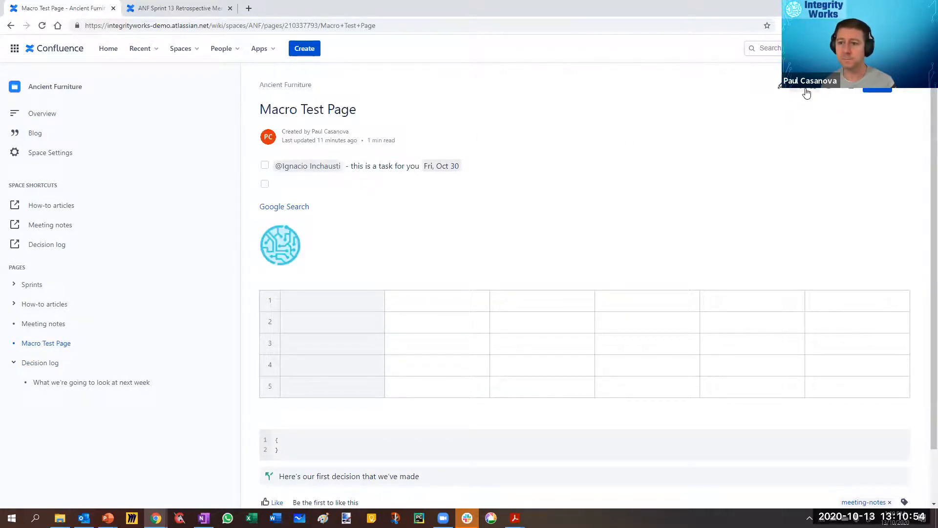
click(778, 90)
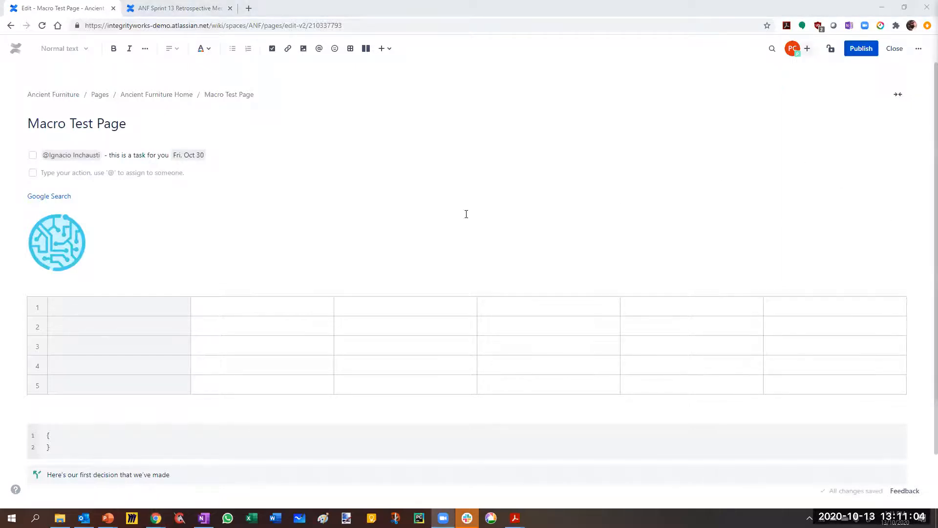
scroll(440, 225, down, 1)
click(199, 453)
scroll(193, 457, down, 1)
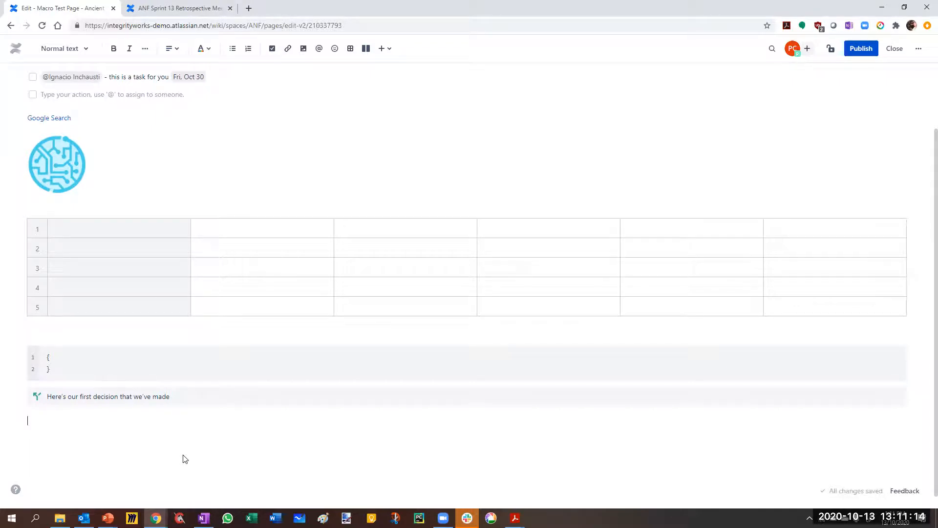
click(127, 424)
Step: Open the Status Report Demo page from ANF Sprint 13 and move it above Sprints in the page tree
click(166, 8)
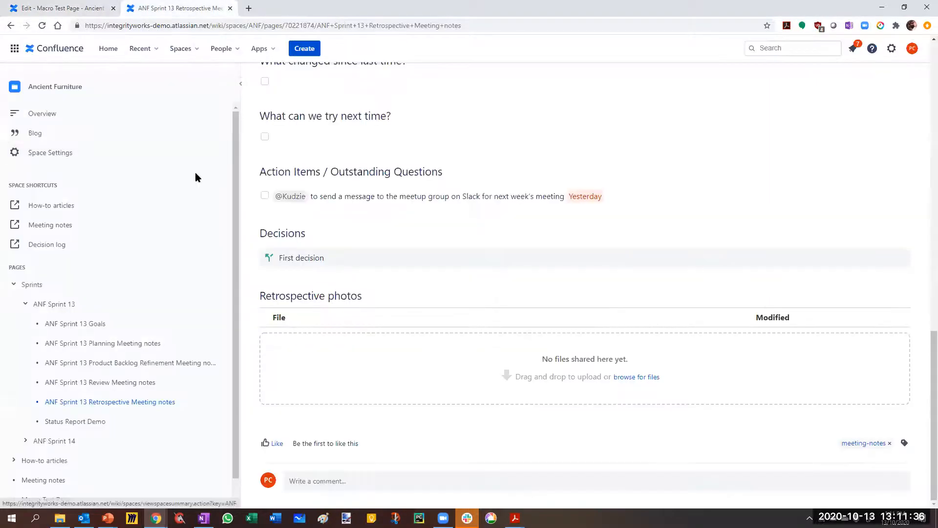
scroll(108, 372, down, 1)
click(80, 399)
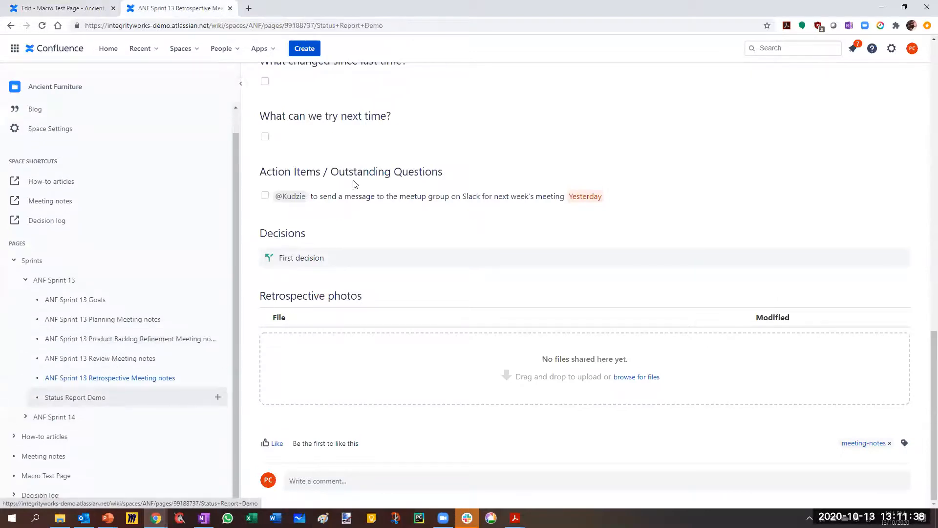
scroll(108, 367, down, 6)
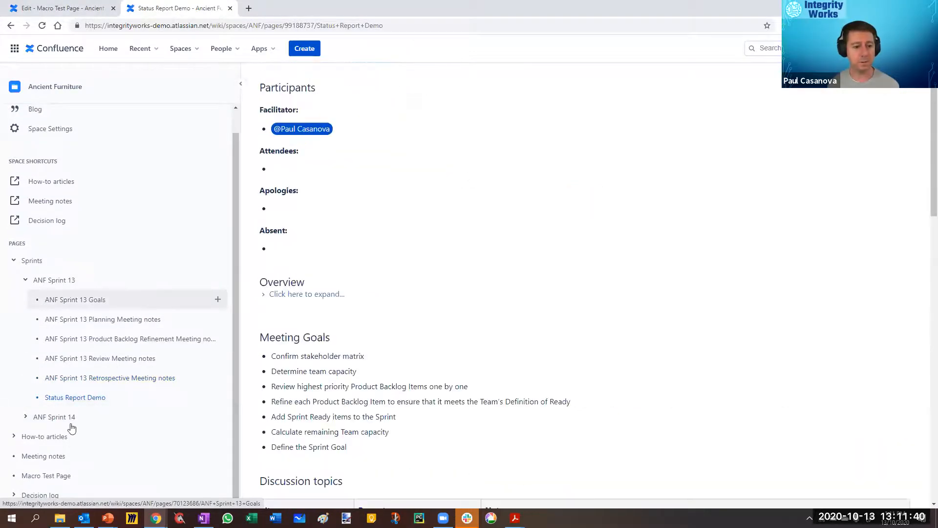
scroll(69, 435, down, 4)
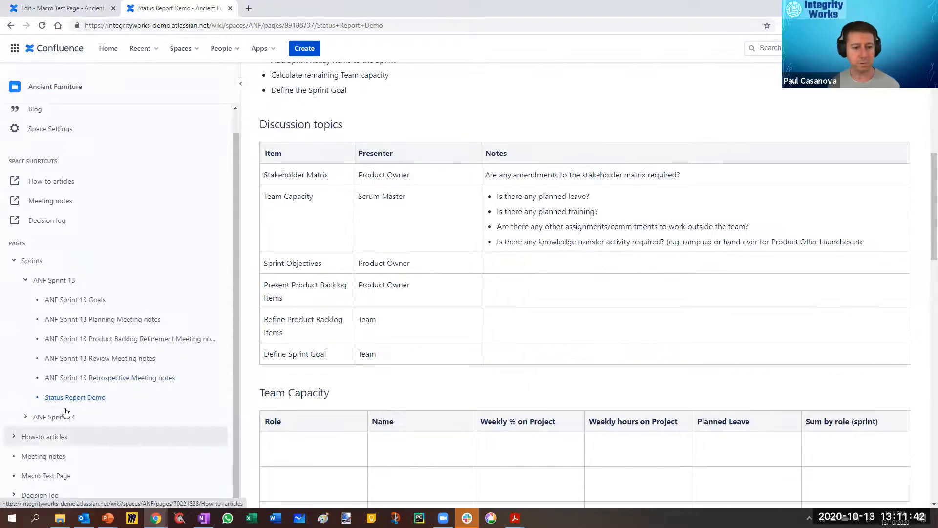
drag(77, 401, 42, 266)
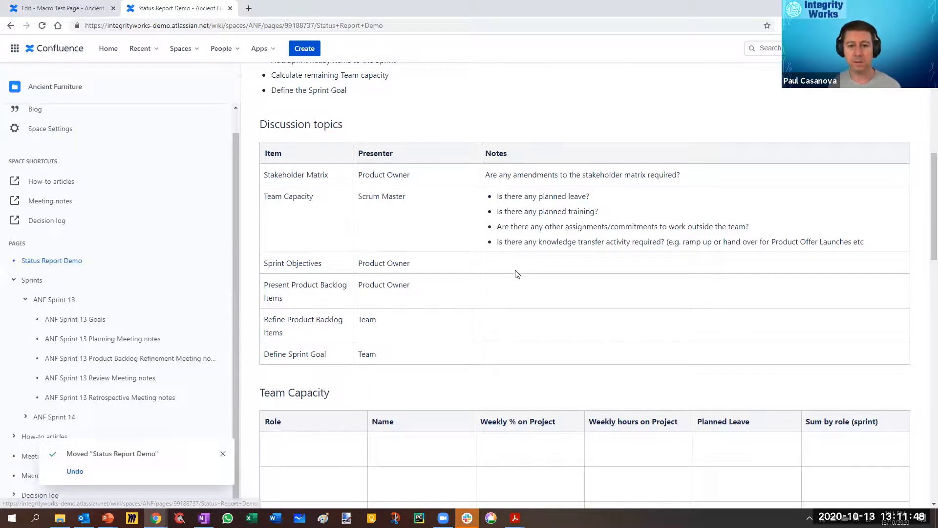
Step: Edit the Status Report Demo page and delete all content from the Participants heading to the end
scroll(517, 274, up, 3)
scroll(517, 274, up, 5)
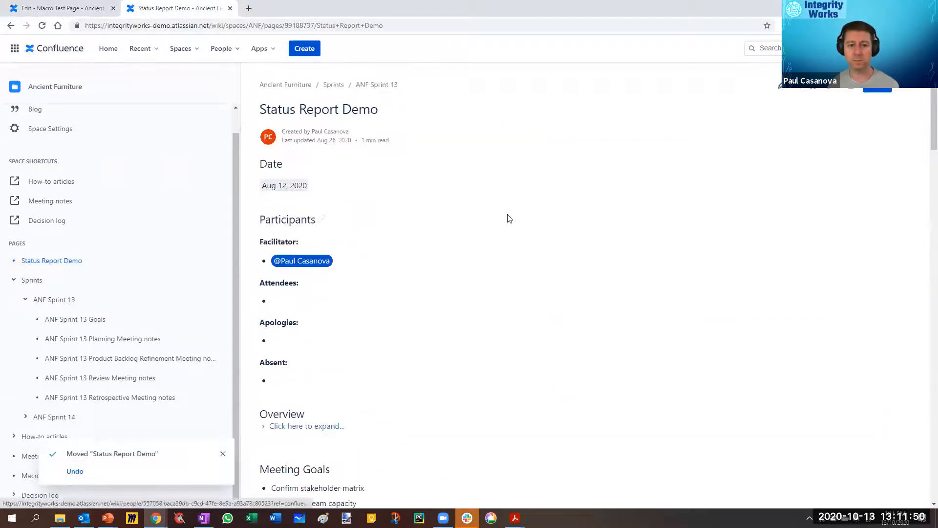
scroll(540, 159, down, 5)
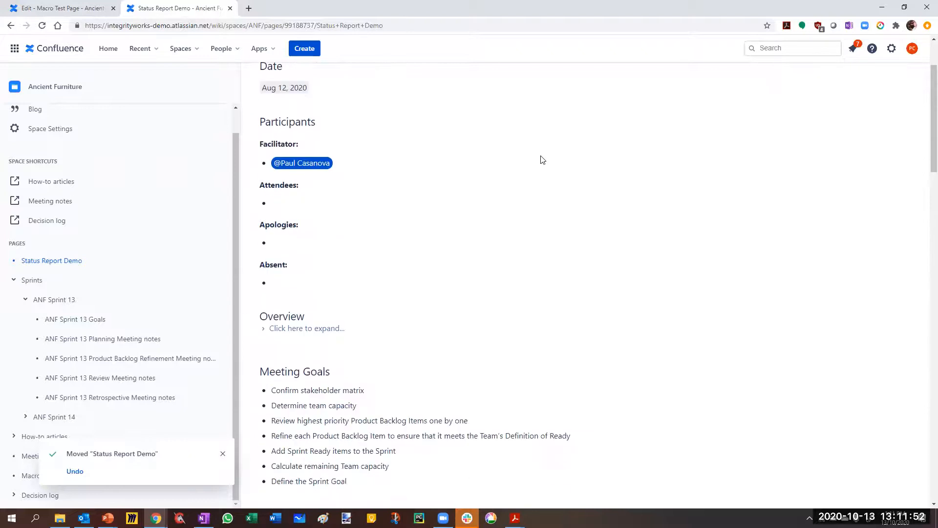
scroll(540, 159, down, 4)
scroll(540, 159, up, 9)
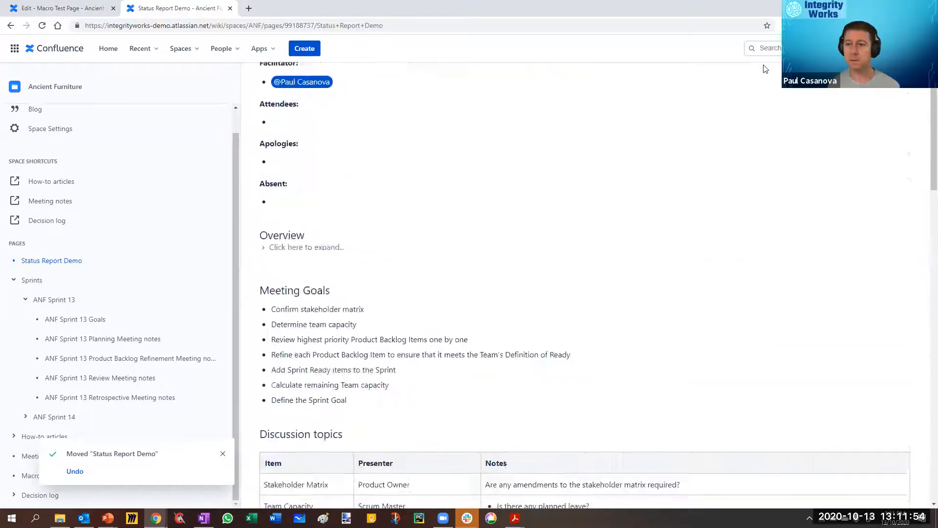
click(781, 88)
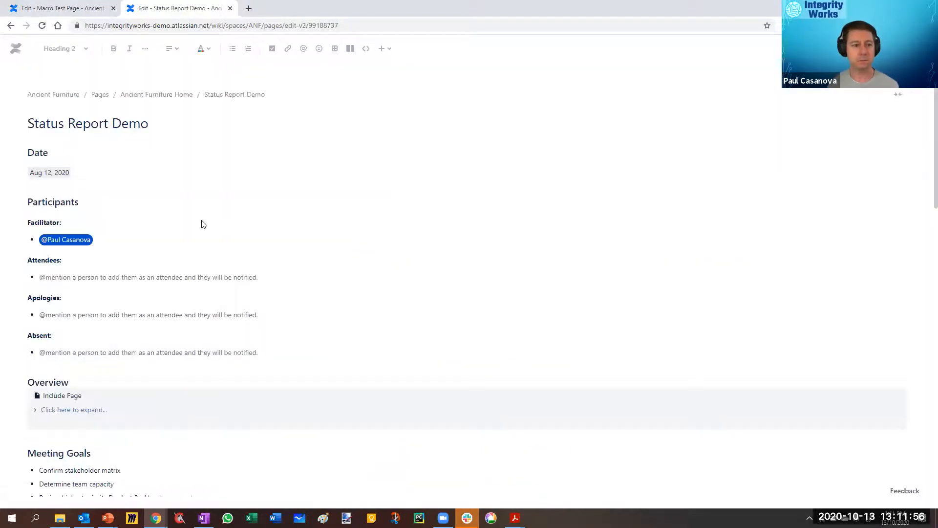
click(28, 201)
drag(28, 200, 52, 336)
drag(414, 486, 414, 526)
key(Delete)
Step: Set the date on the Status Report Demo page to Oct 13, 2020
click(41, 175)
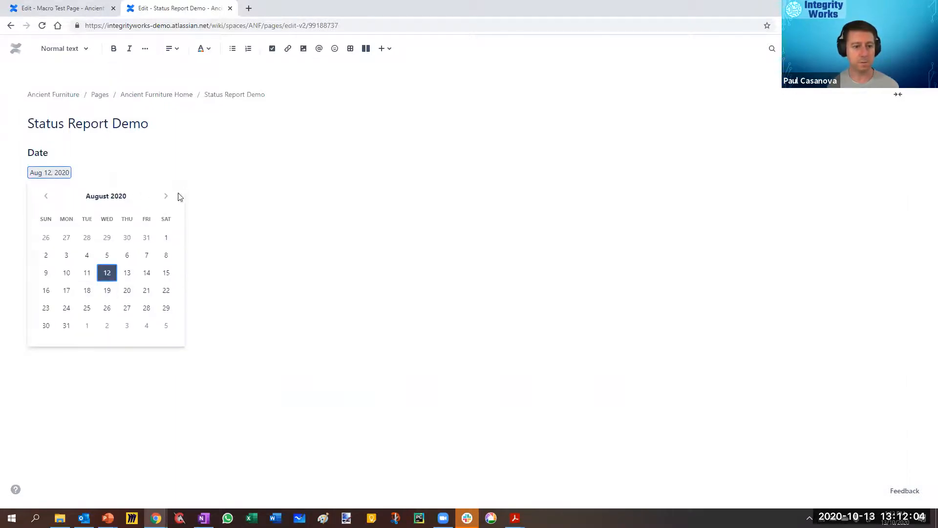
click(166, 197)
click(166, 197)
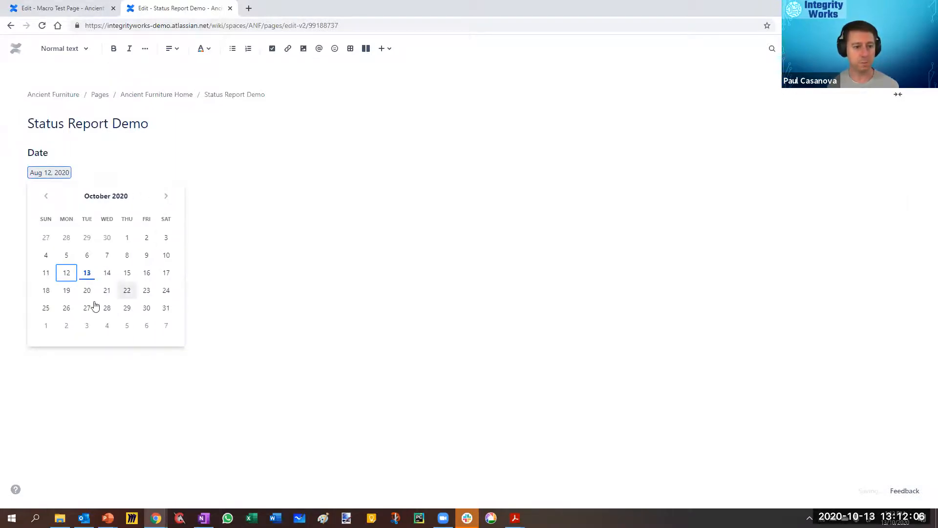
click(88, 276)
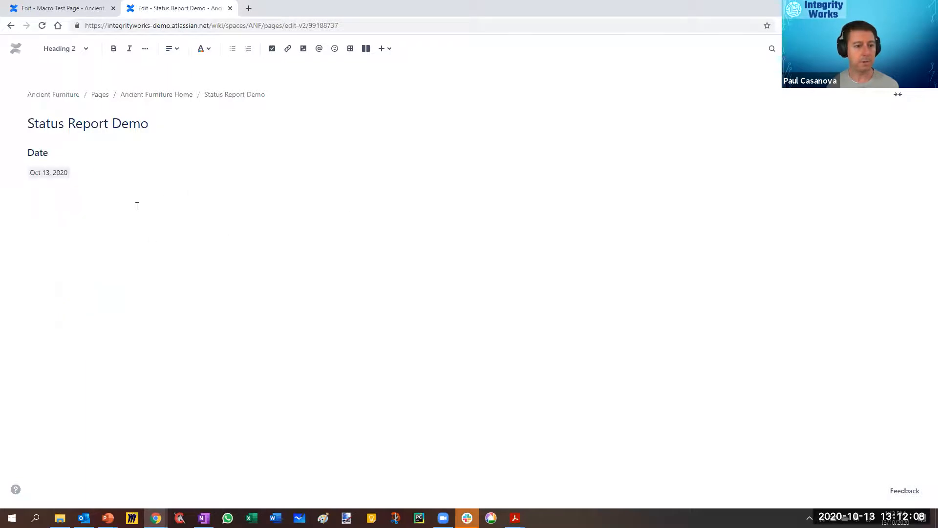
Step: Add the Heading 2 "Decisions" below the date and start a new line under it
click(60, 50)
click(158, 138)
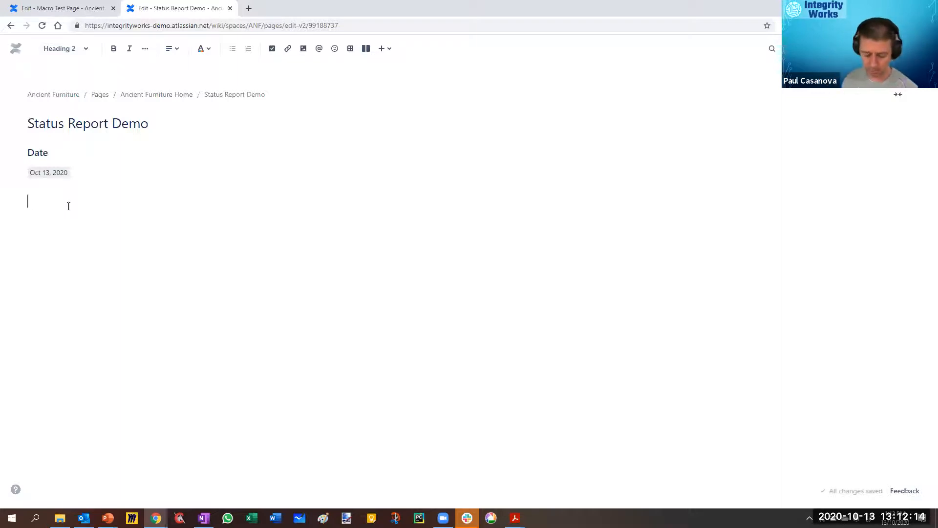
text(D)
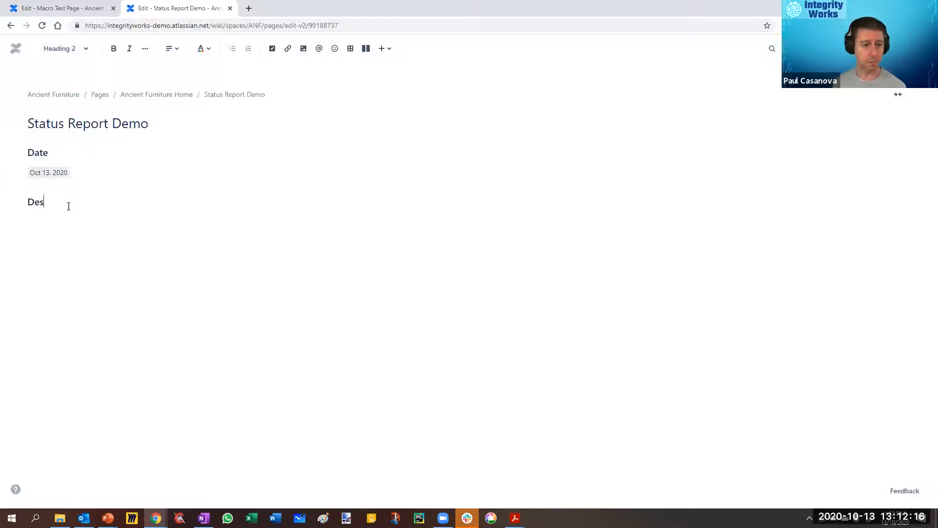
text(ecisions)
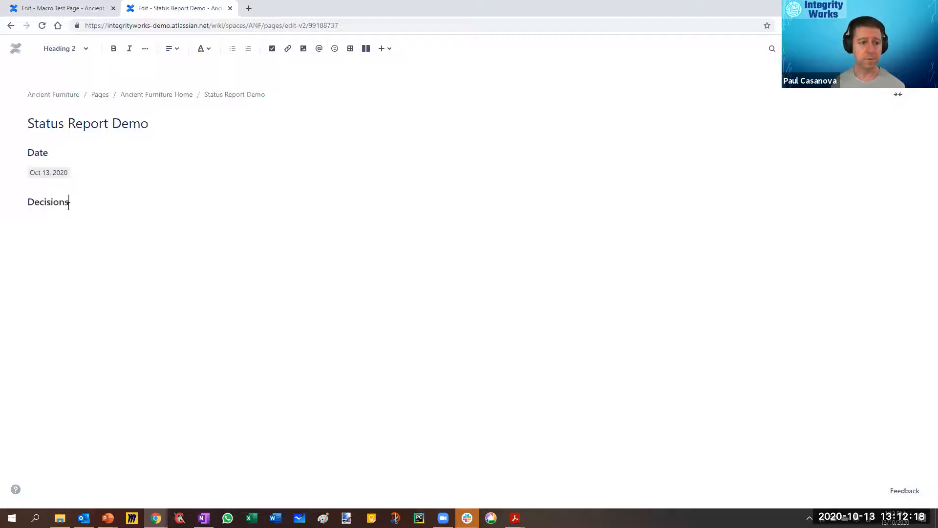
key(Return)
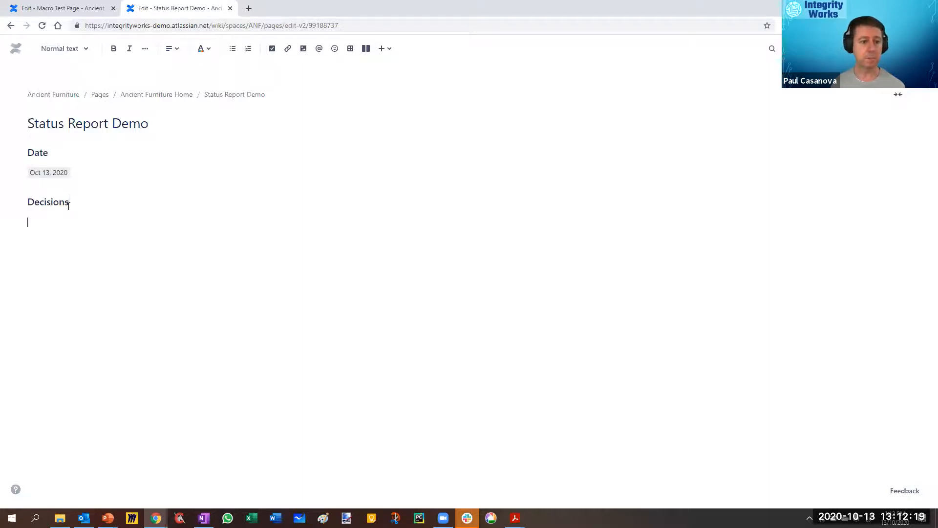
Step: Add the Heading 2 "Tasks" below Decisions on the Status Report Demo page, with an empty line under each of the two headings
click(74, 52)
click(71, 109)
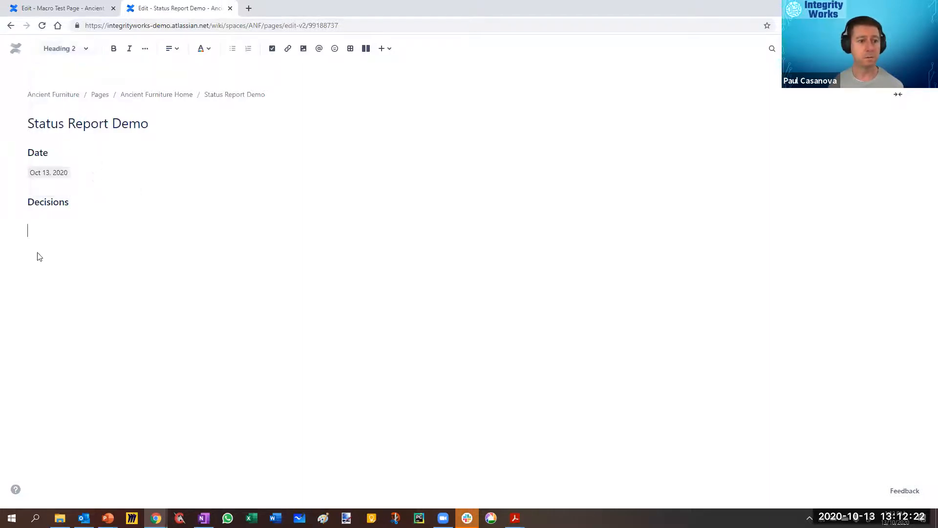
text(Tasks)
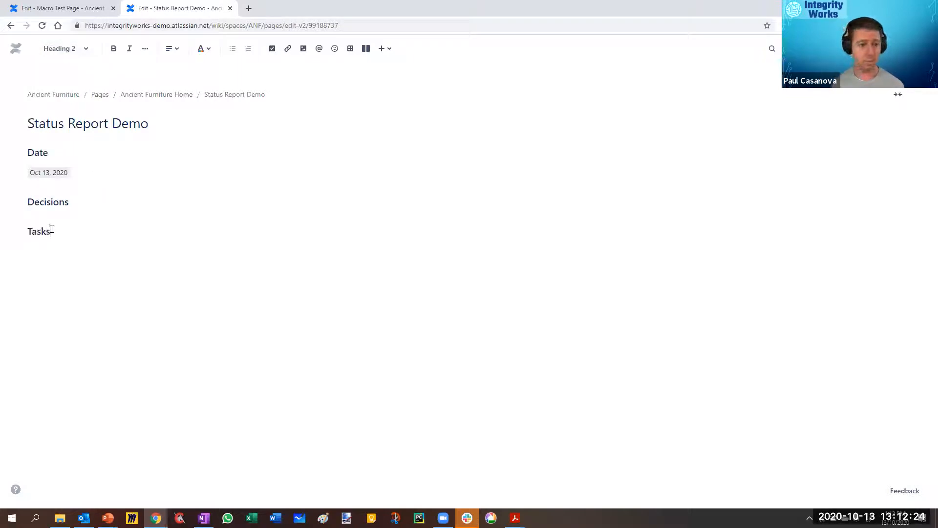
key(Return)
click(80, 204)
key(Return)
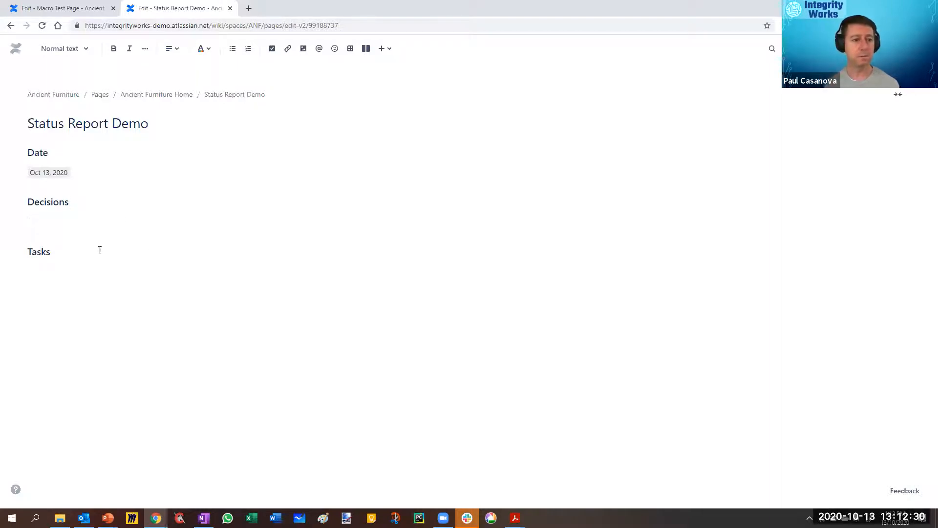
click(71, 292)
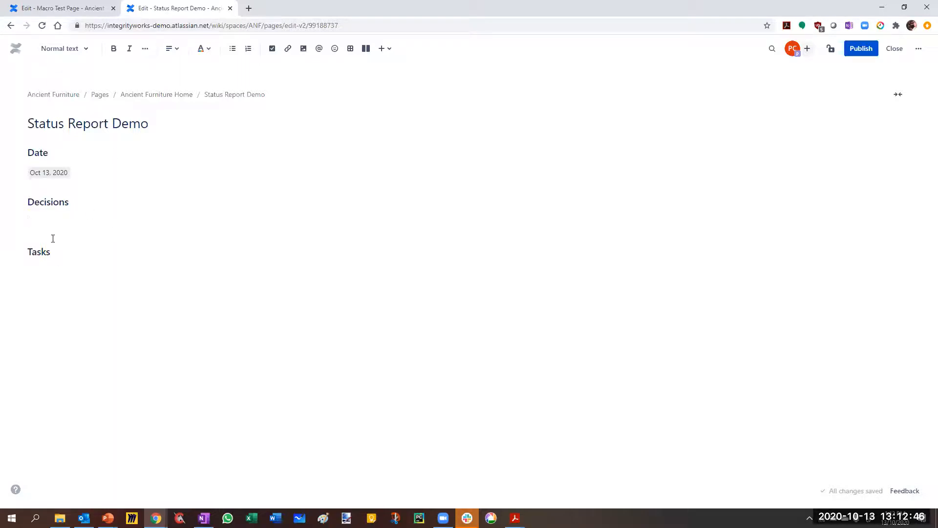
Step: Switch to the Macro Test Page and mention a team member at the end of its first decision
click(56, 13)
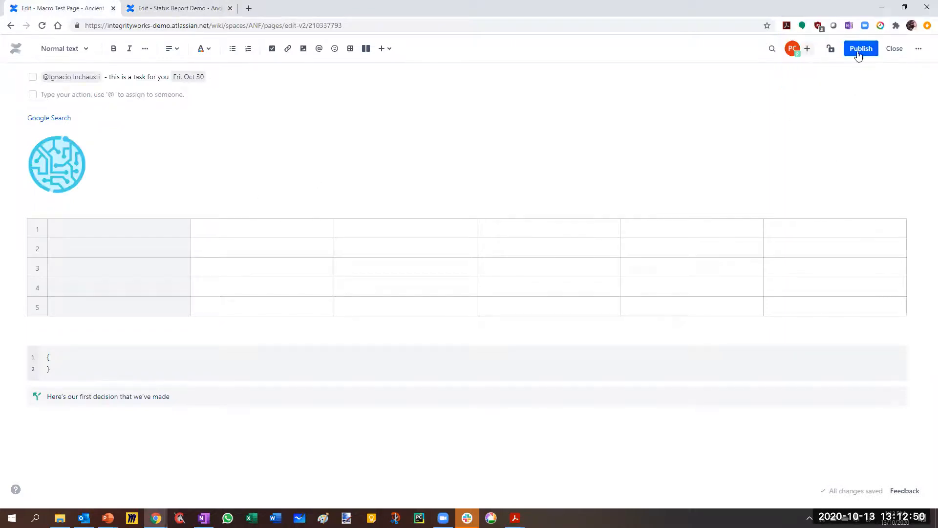
click(182, 398)
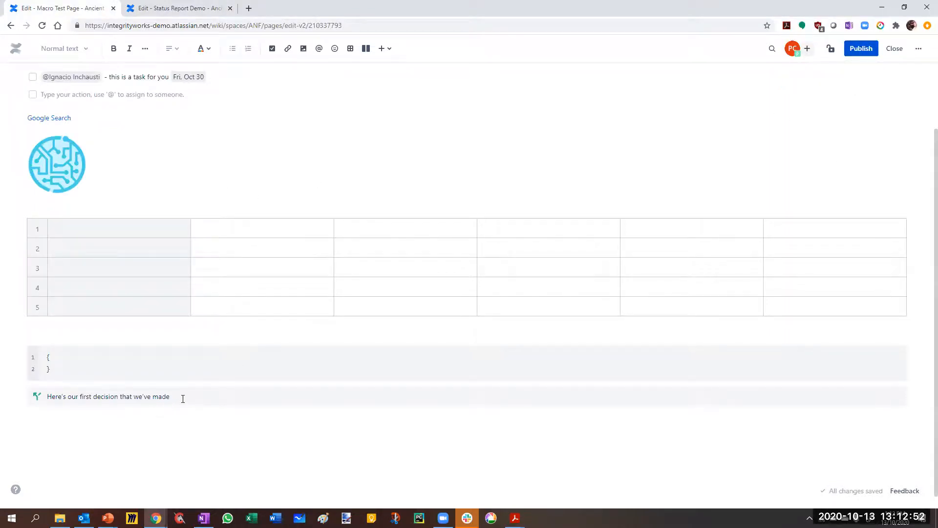
text(@)
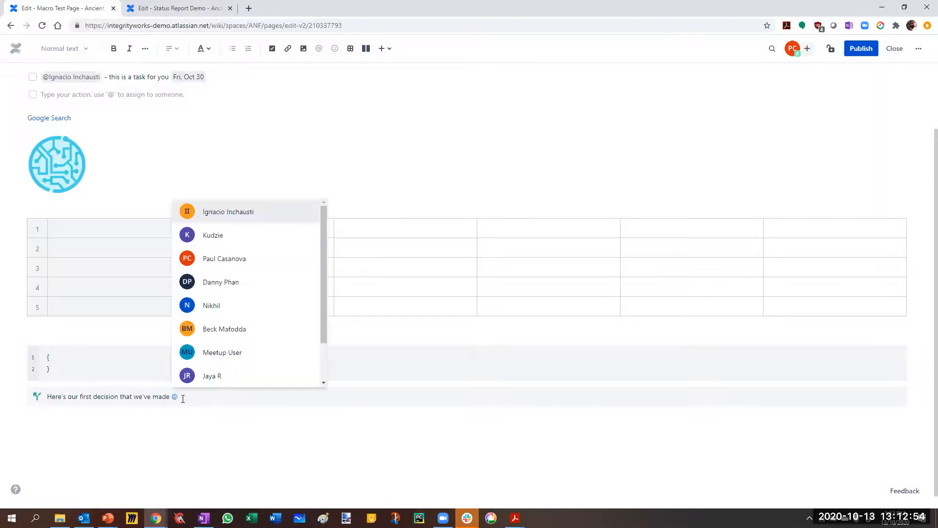
click(239, 236)
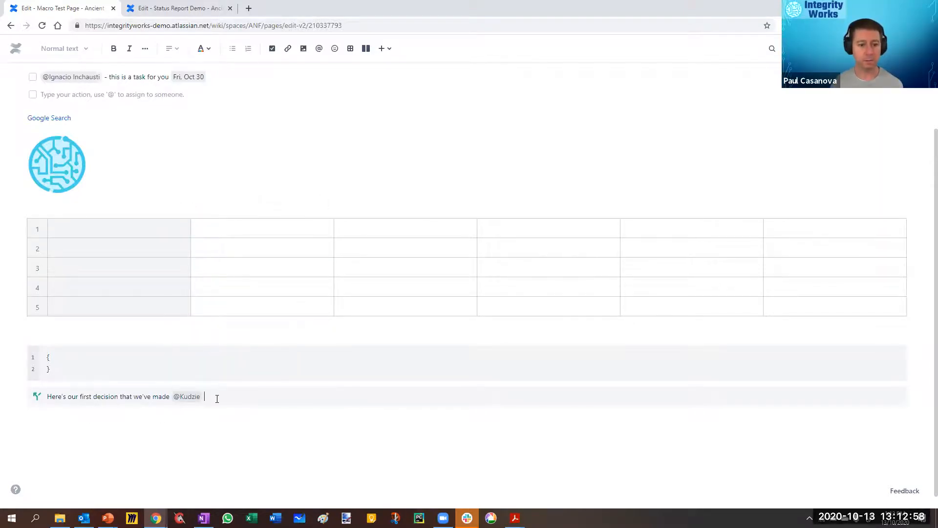
Step: Add the date Oct 12, 2020 after the mention in the decision and publish the Macro Test Page
text(//)
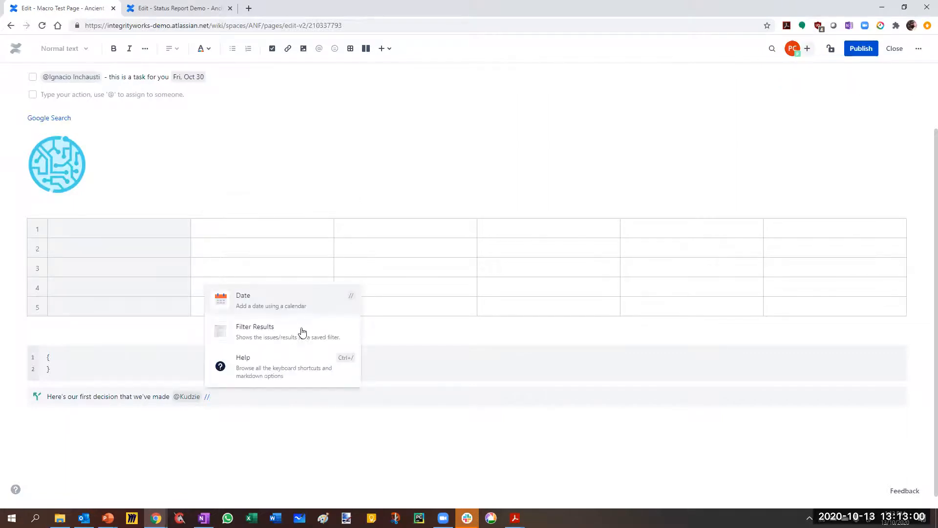
click(269, 301)
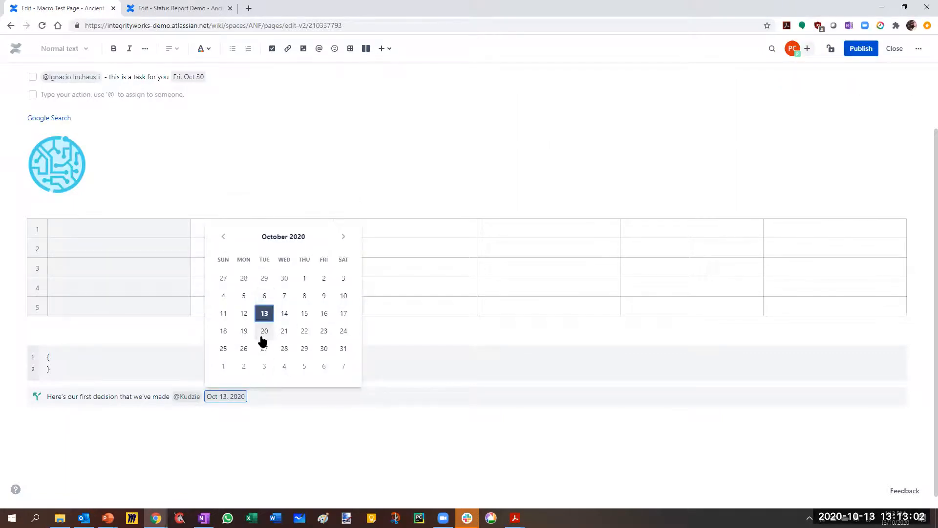
key(Return)
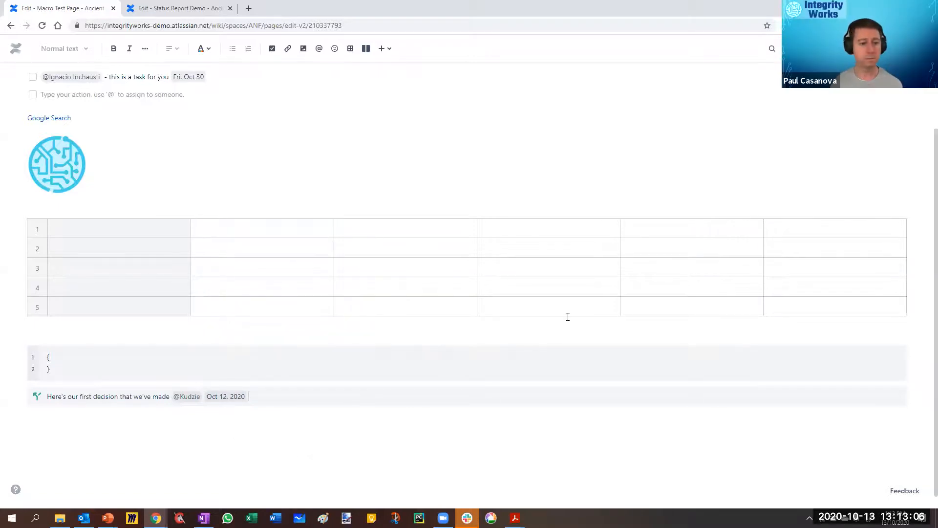
key(ctrl+s)
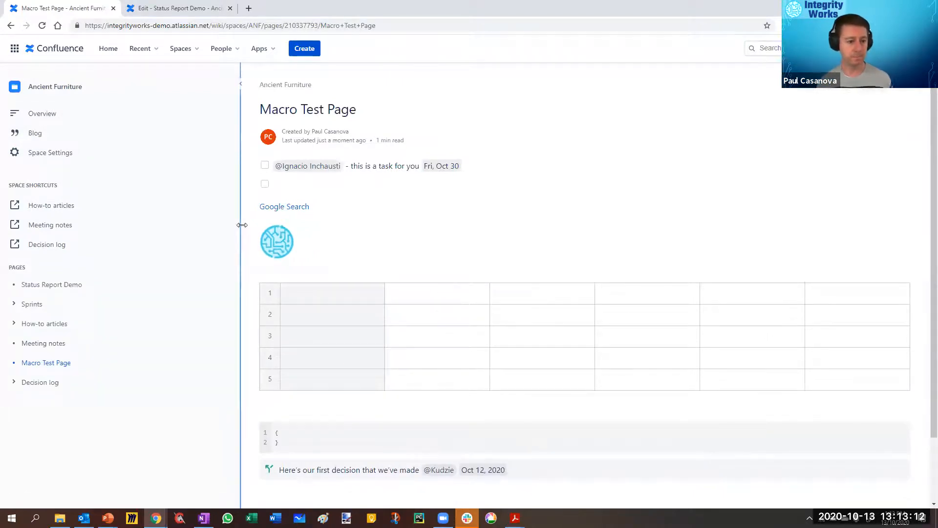
Step: Open the Meeting notes page for editing and select the Task report macro under Incomplete tasks from meetings
click(56, 343)
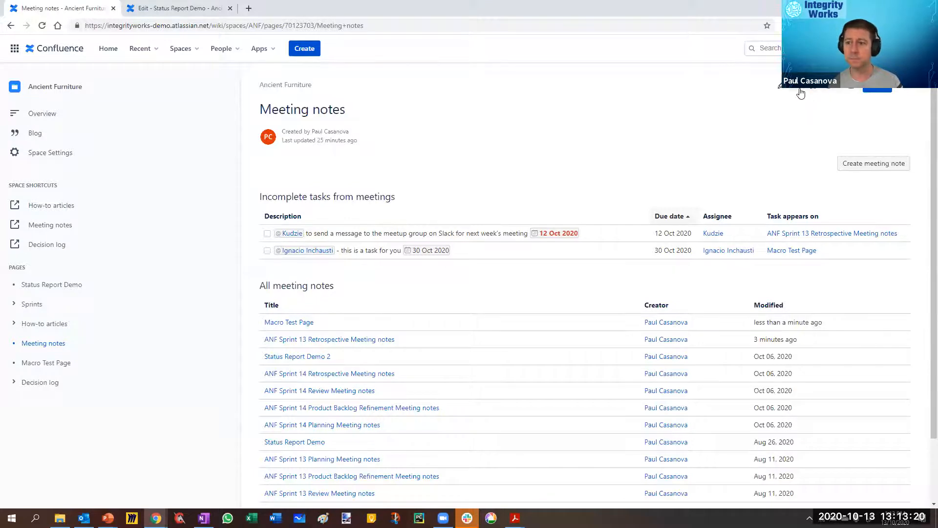
click(778, 86)
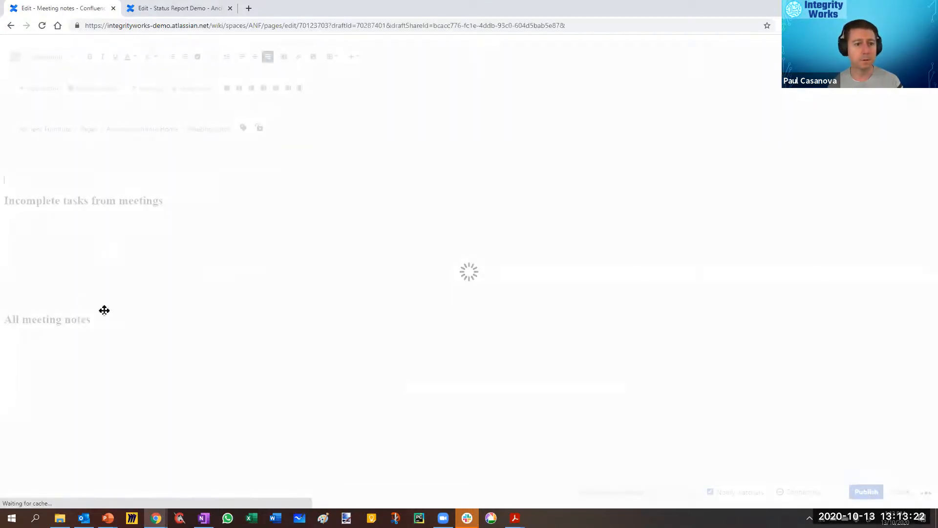
click(85, 277)
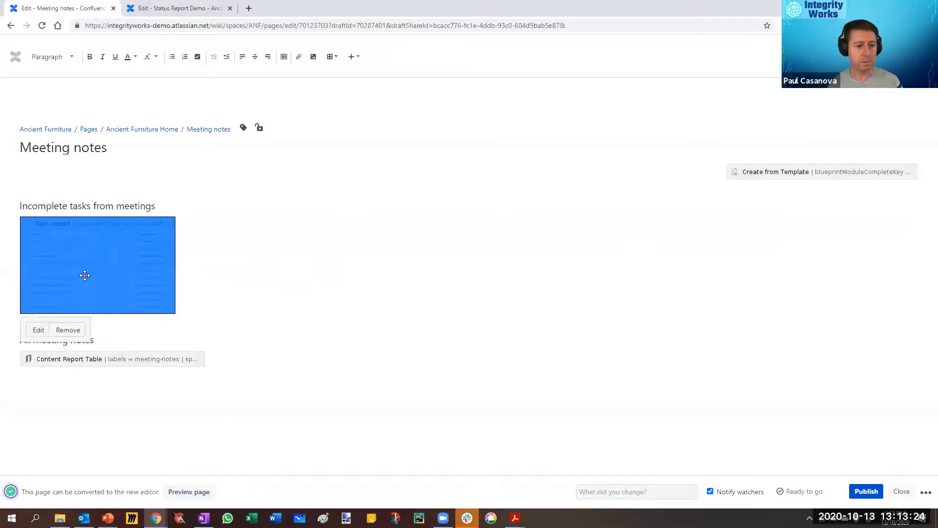
Step: Return to the Status Report Demo page and search all available macros for "decision"
click(176, 8)
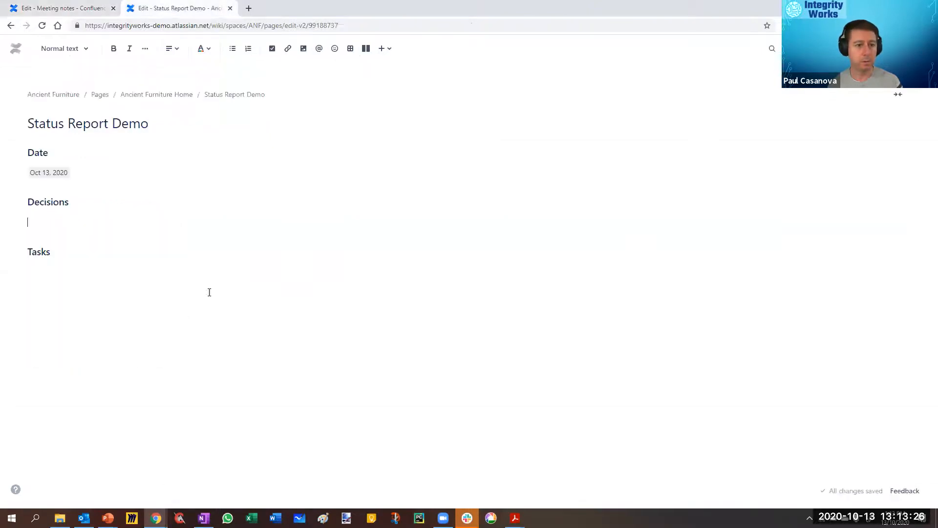
click(383, 50)
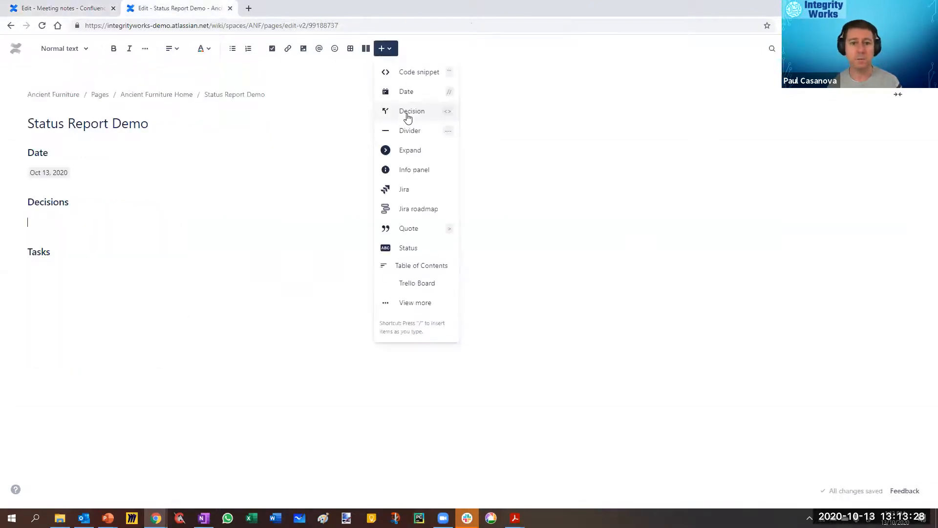
click(406, 304)
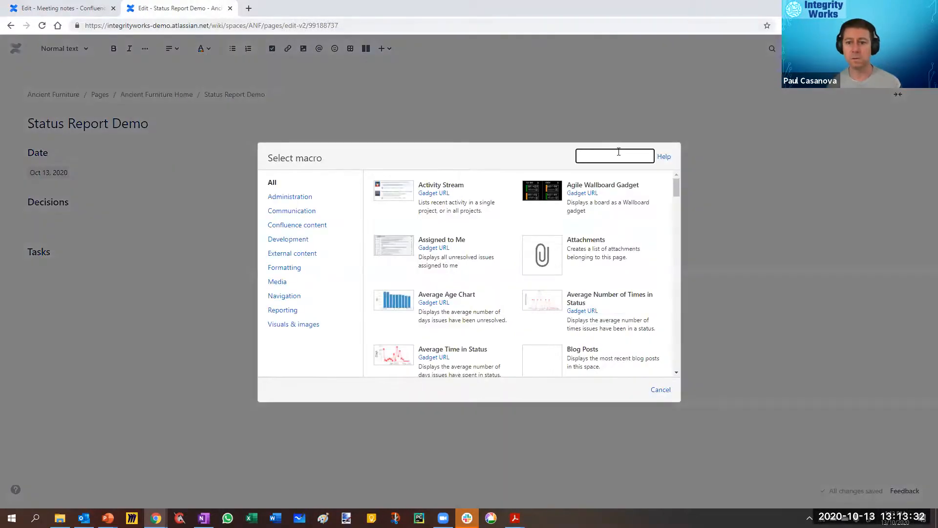
click(612, 152)
text(decius)
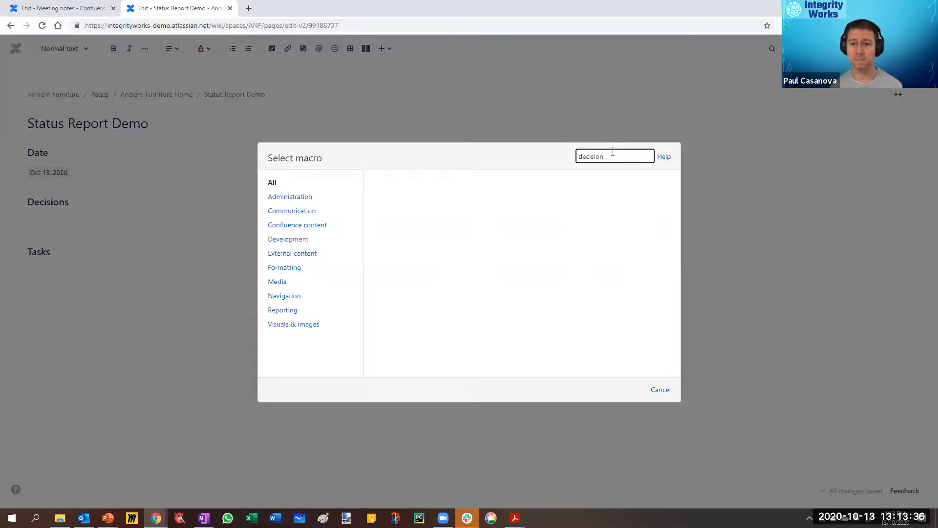
click(279, 184)
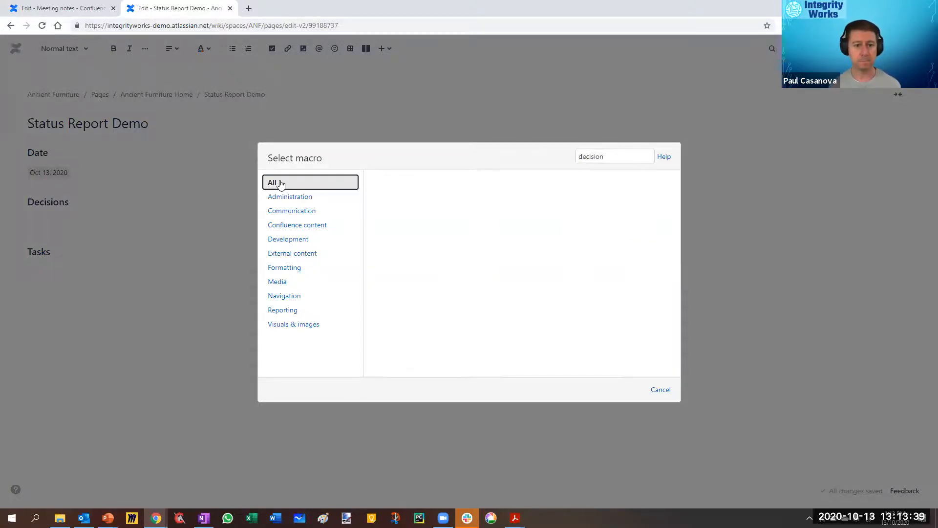
Step: Search the macros for "task", clear the search and close the macro selection without inserting anything
click(612, 157)
text(task)
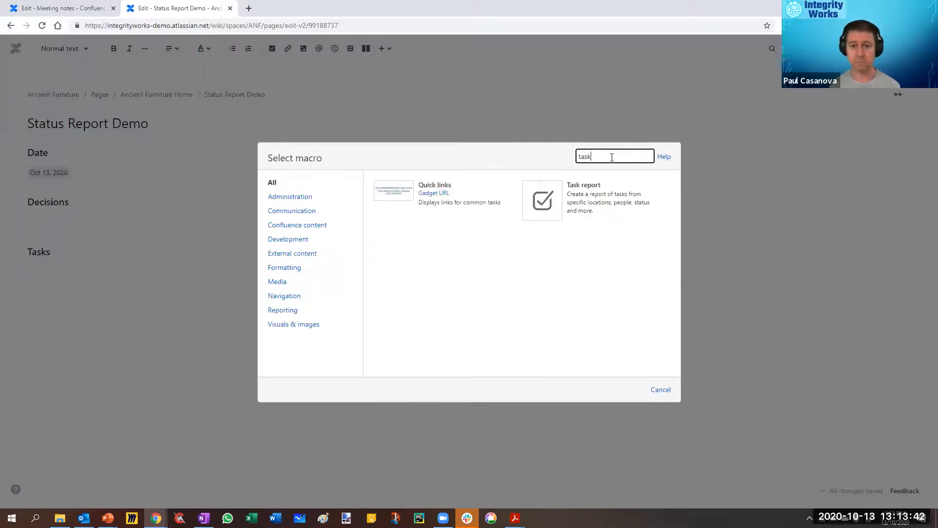
key(BackSpace)
key(BackSpace)
key(BackSpace)
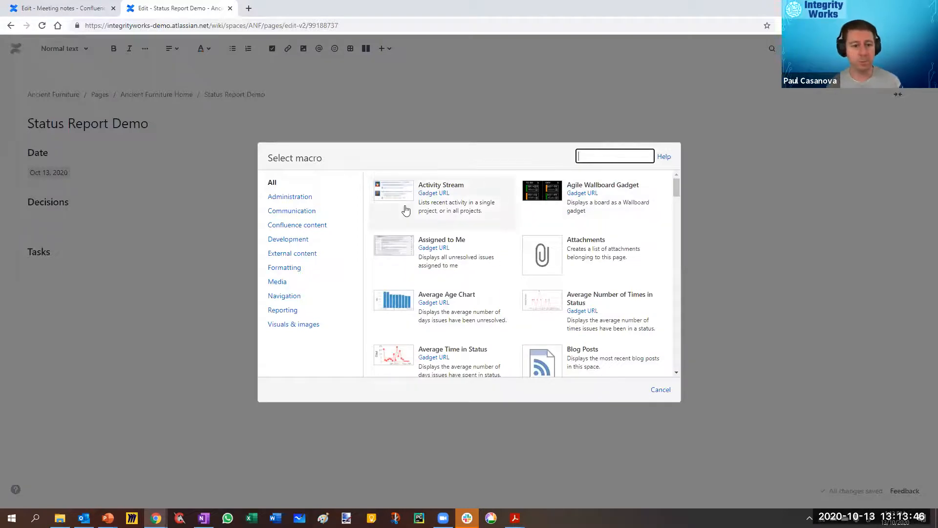
click(404, 157)
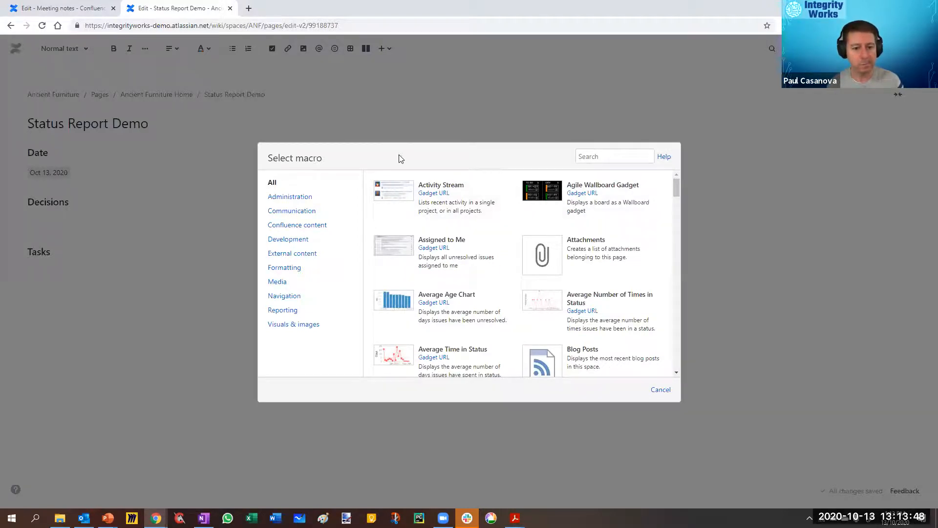
click(661, 390)
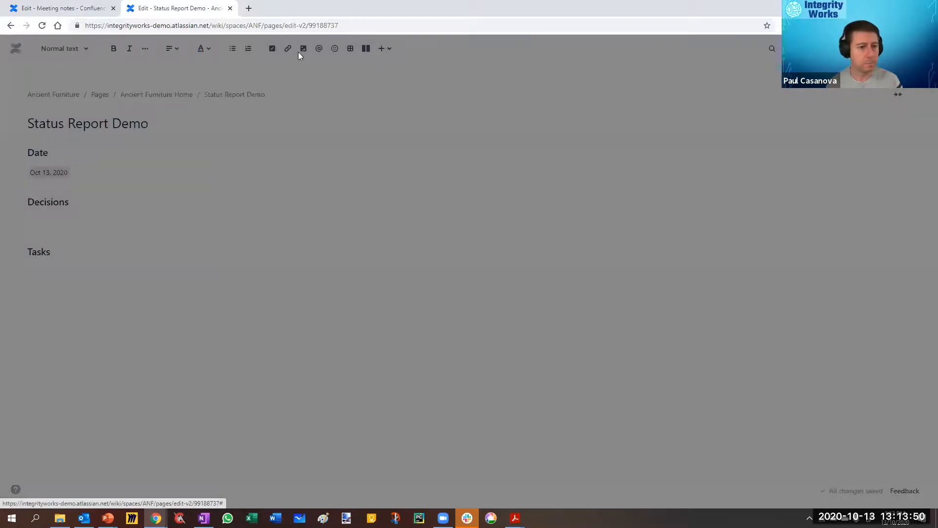
Step: Review the Task report macro's settings and preview on the Meeting notes page, then close them without saving
key(ctrl+shift+Tab)
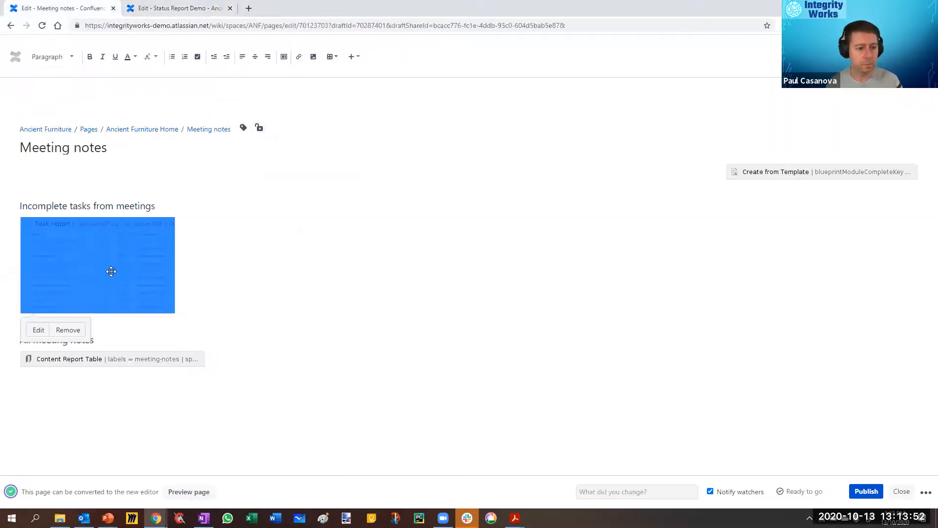
click(38, 330)
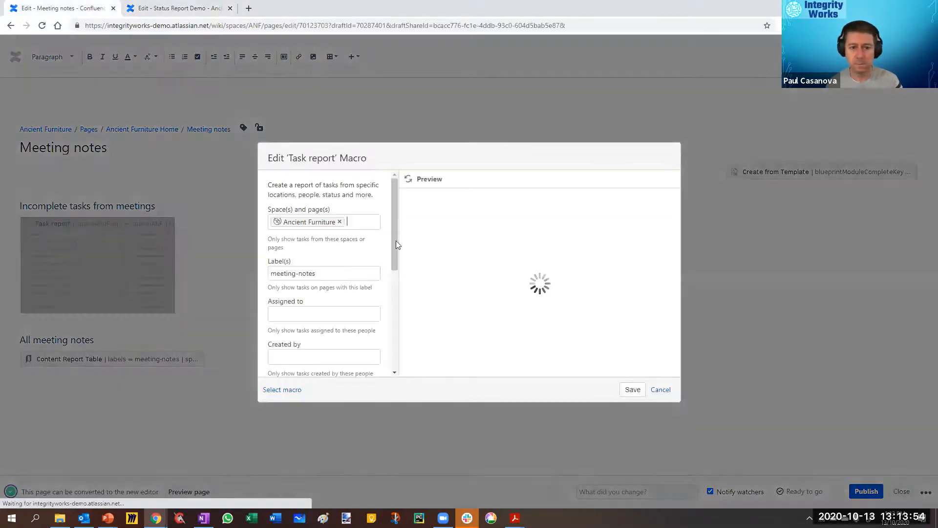
scroll(338, 273, down, 3)
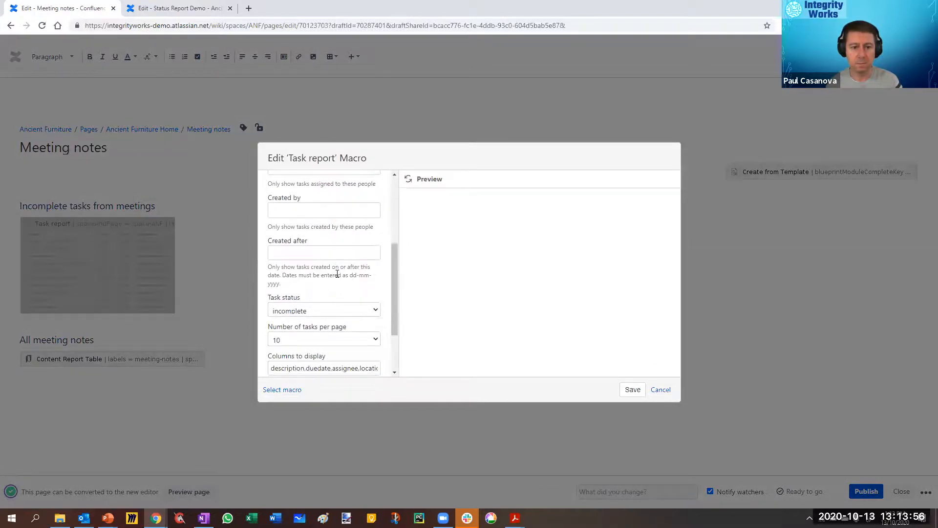
scroll(337, 273, down, 2)
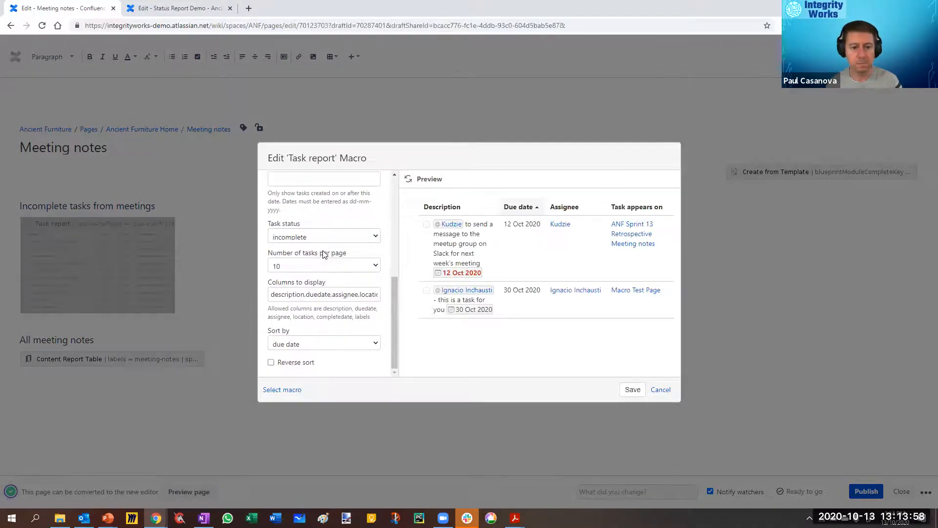
scroll(324, 254, up, 5)
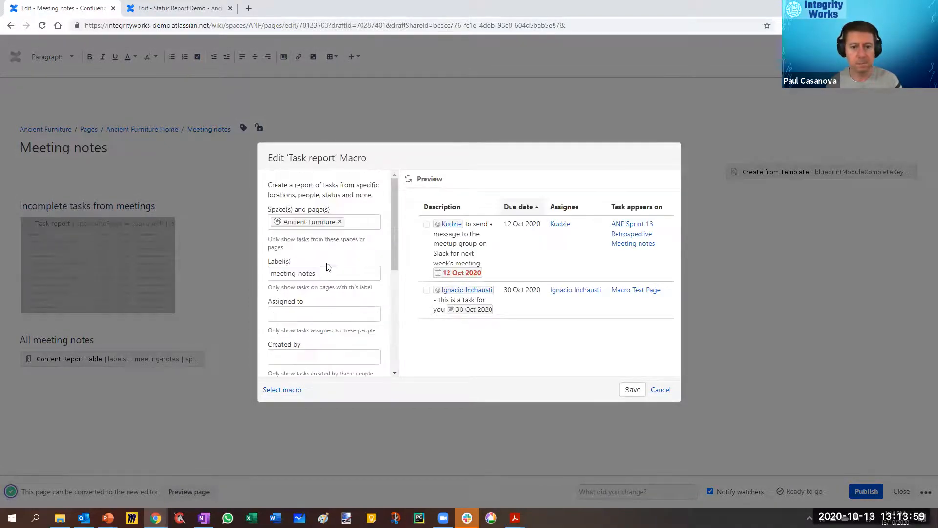
click(661, 390)
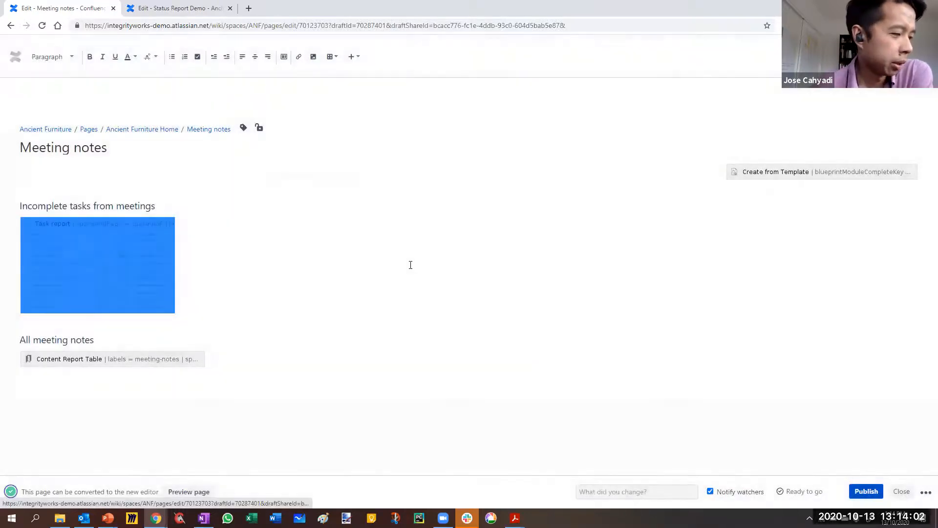
Step: Copy the Task report block from the Meeting notes page into the Tasks section of Status Report Demo and align it left
click(203, 9)
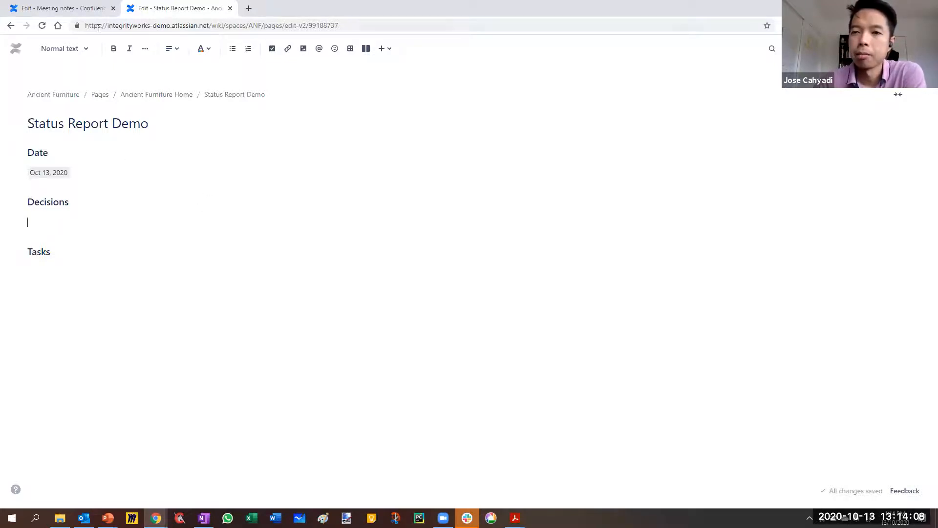
click(54, 7)
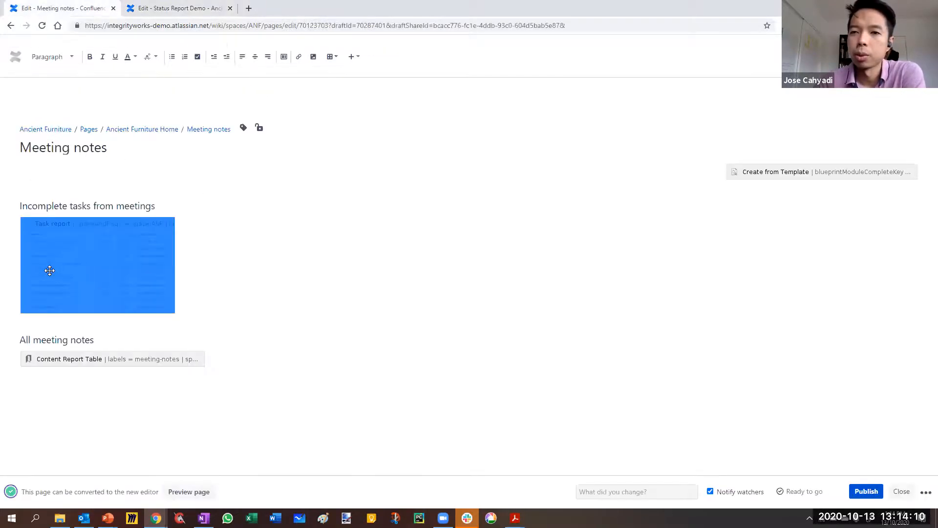
click(77, 262)
click(162, 10)
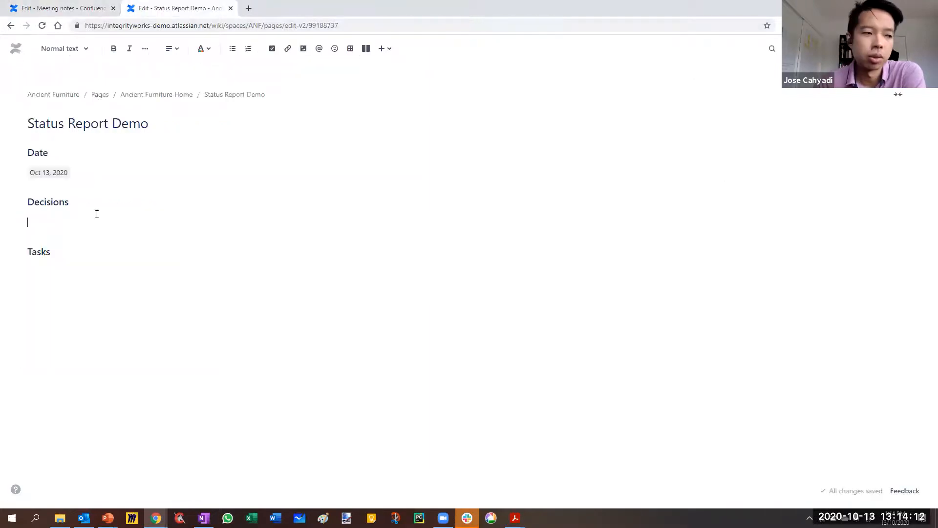
key(ctrl+v)
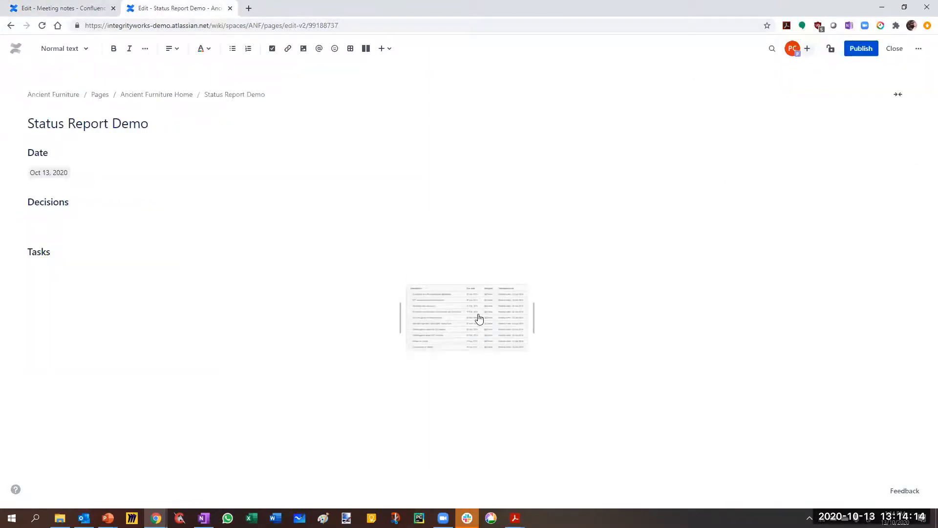
click(447, 327)
click(405, 381)
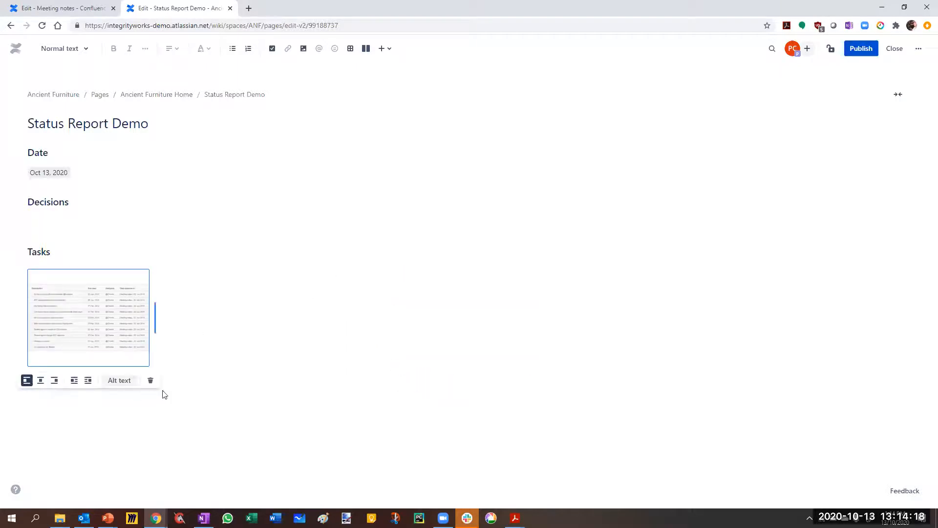
Step: Delete the pasted Task report image from the Tasks section of Status Report Demo and publish the Meeting notes page
click(149, 382)
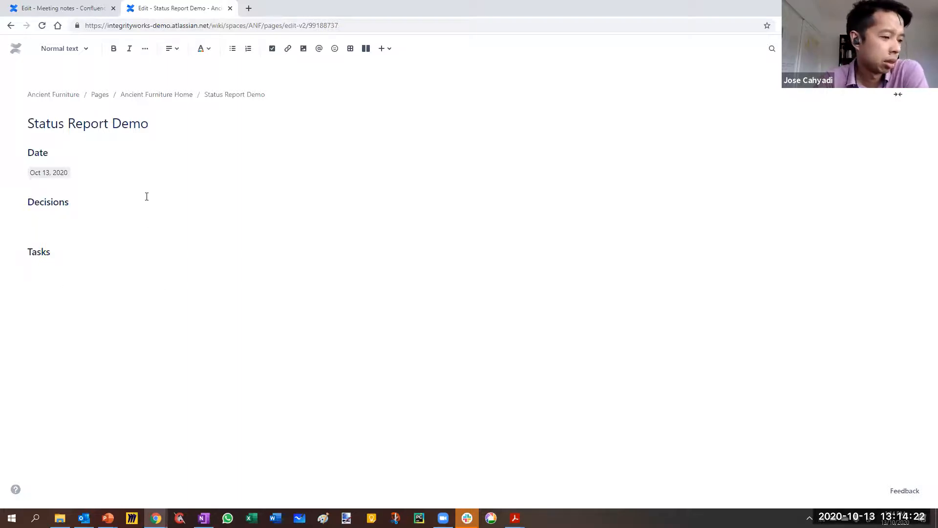
click(54, 7)
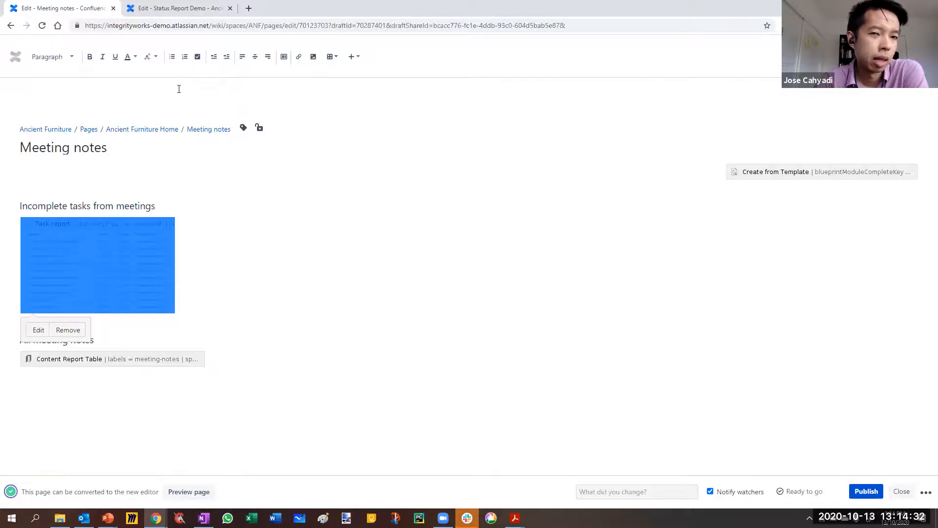
click(865, 491)
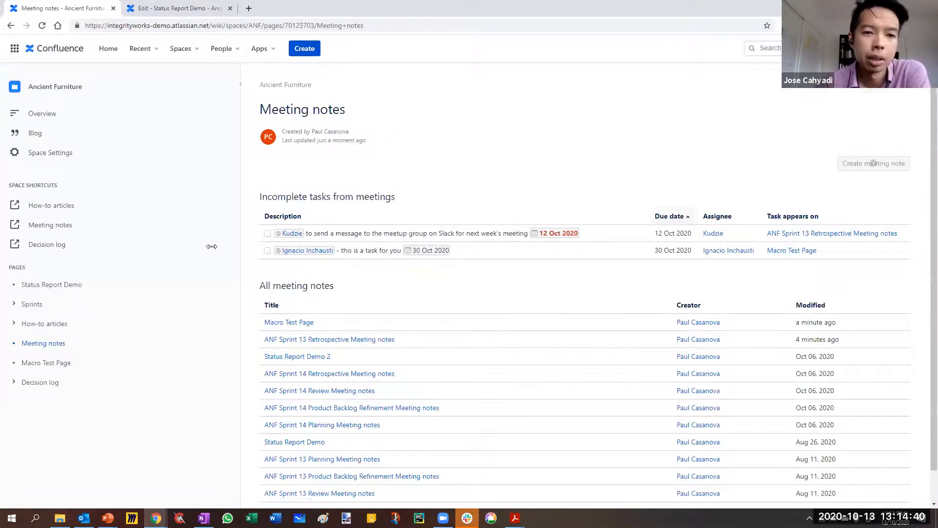
Step: Expand the Sprints branch in the page tree and publish the Status Report Demo page
click(12, 302)
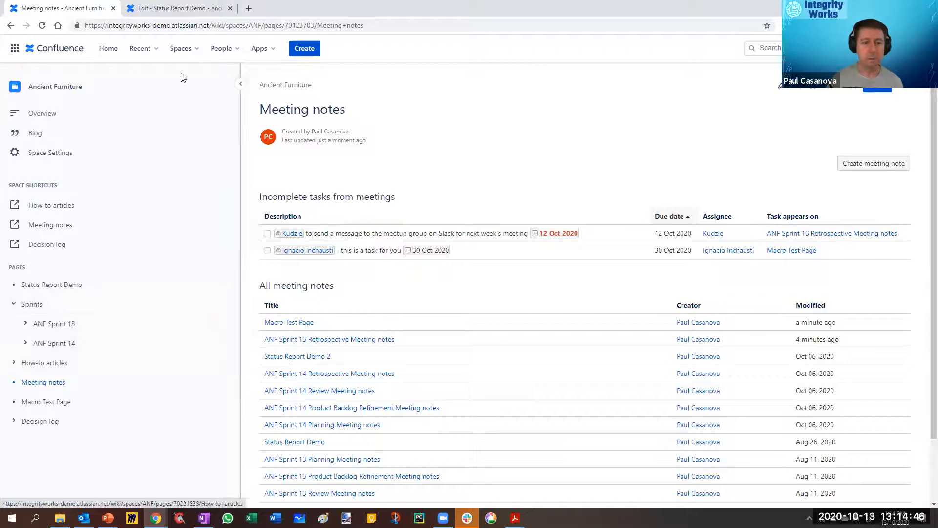
click(176, 8)
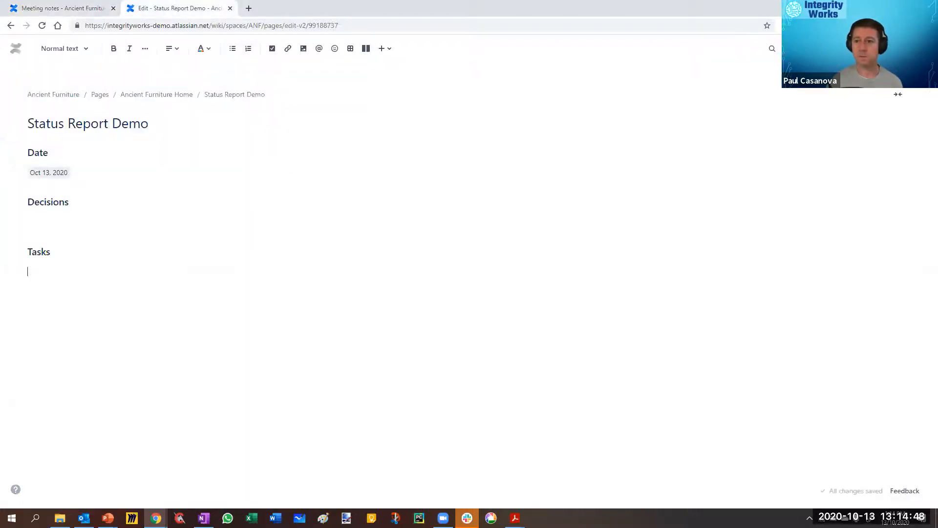
click(42, 9)
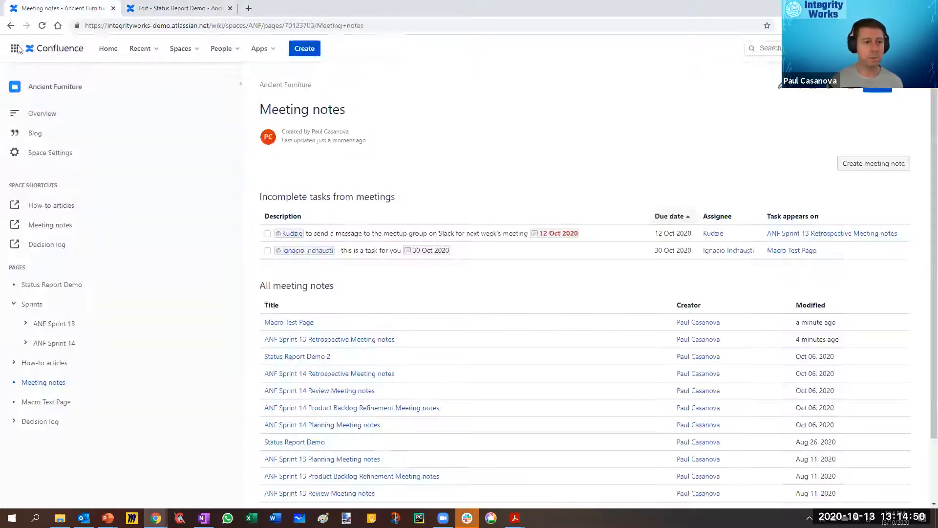
Step: Open Jira Software in a separate browser tab and place it ahead of the Confluence tabs
click(15, 49)
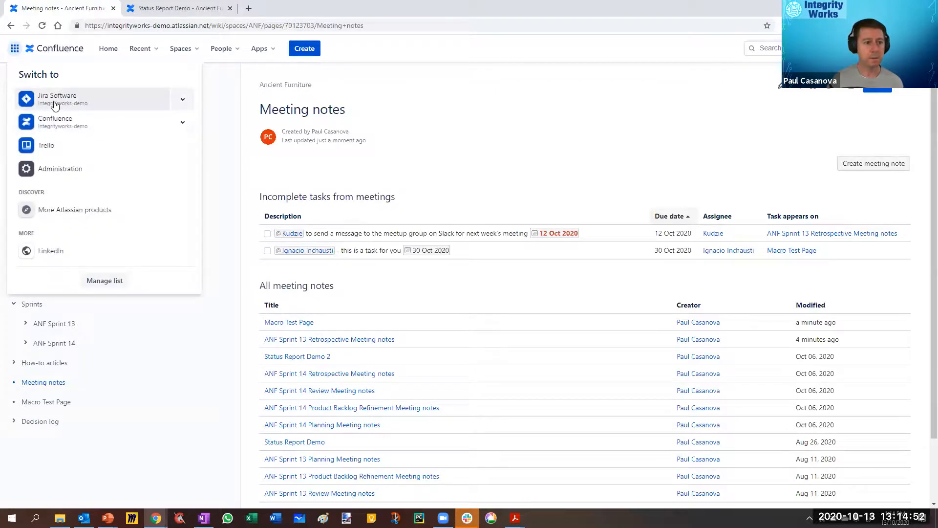
right_click(59, 98)
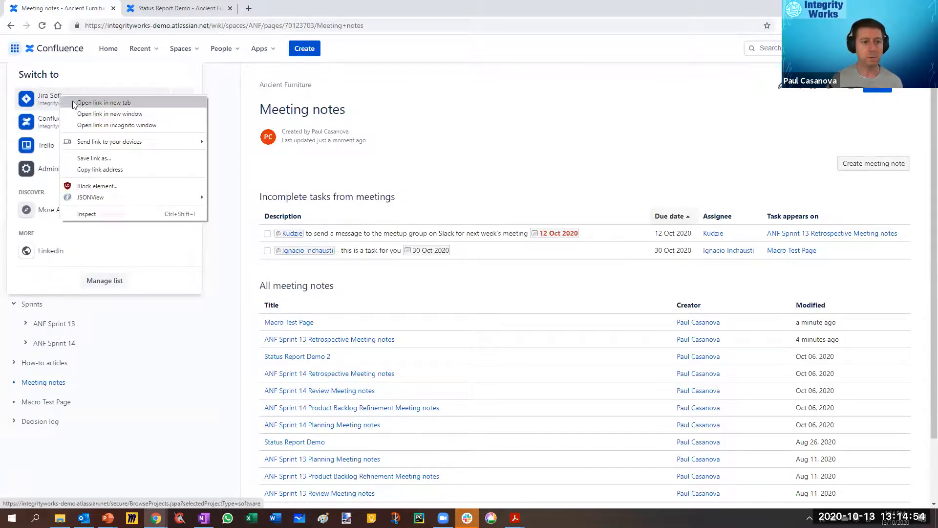
click(83, 101)
click(147, 9)
drag(147, 9, 65, 11)
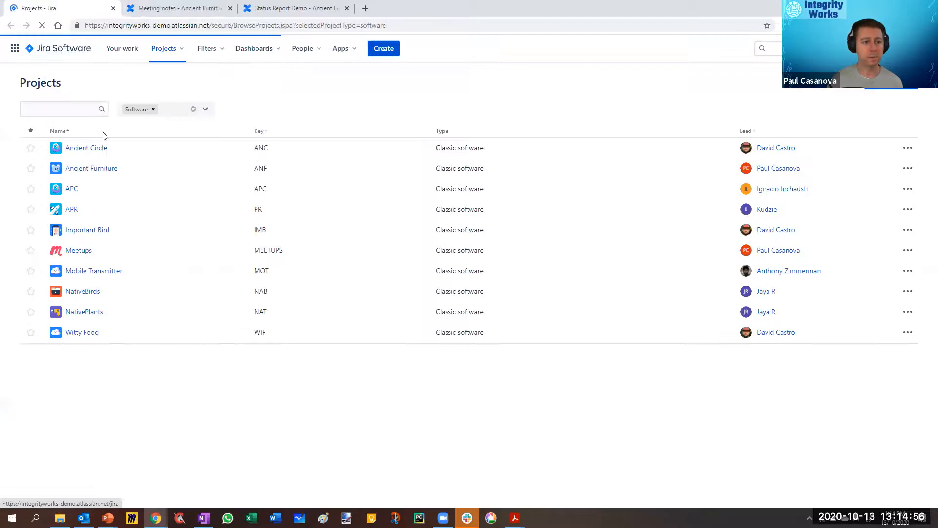
Step: Open the Ancient Furniture project's roadmap, expand the ANF-4 epic and copy the roadmap's web address
click(78, 169)
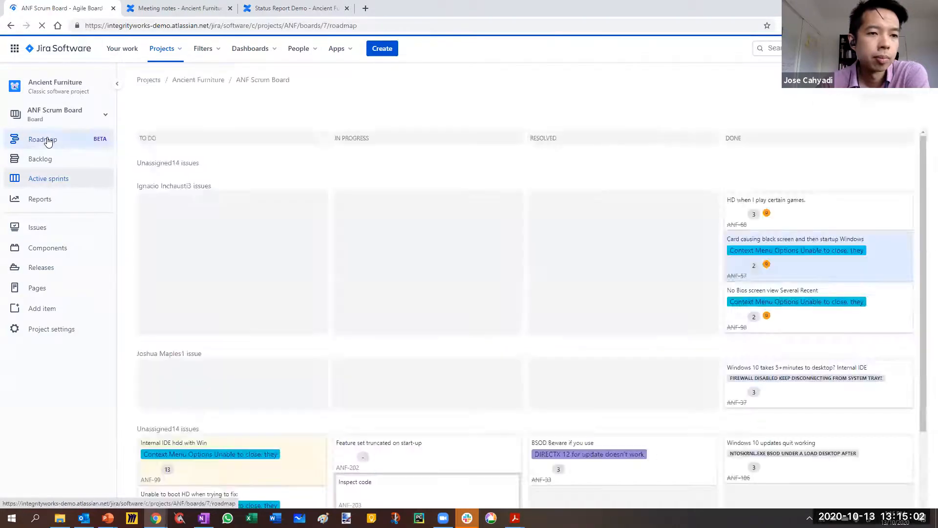
click(47, 141)
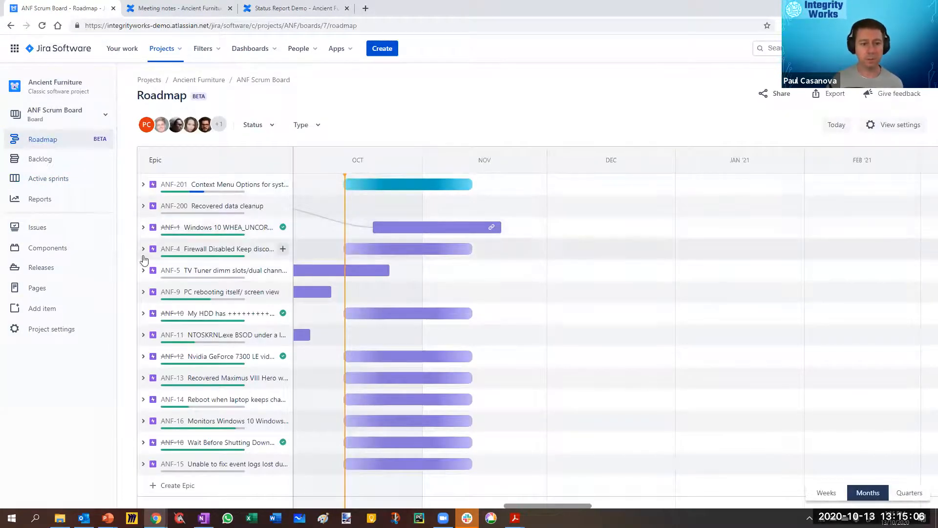
click(143, 249)
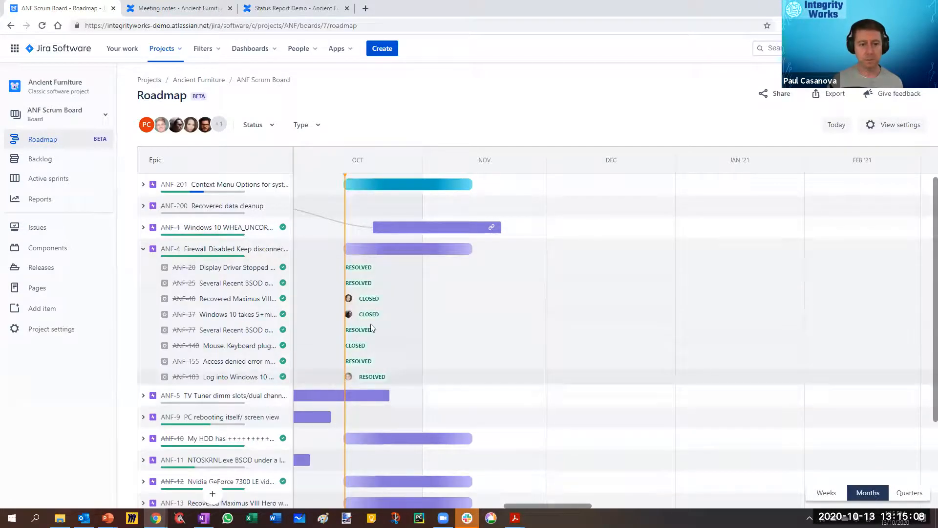
click(366, 25)
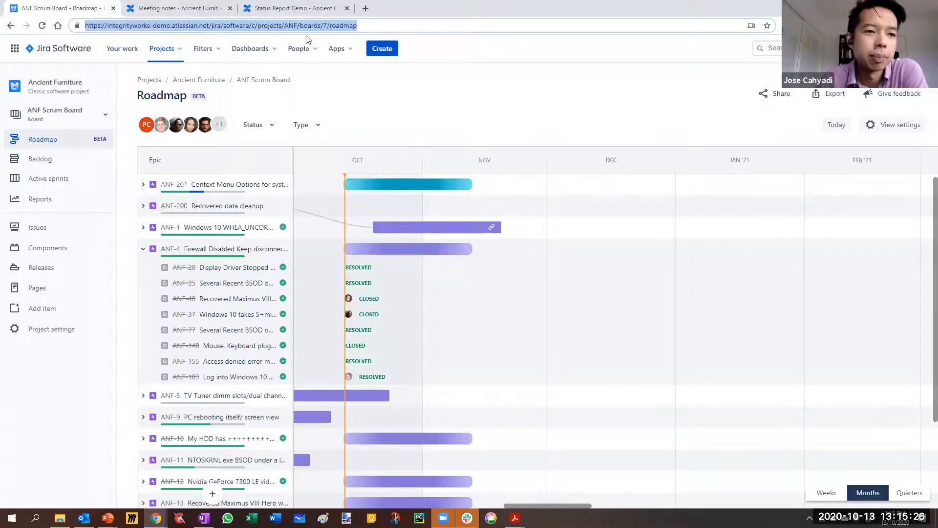
Step: Add a Heading 2 "Roadmap" below Tasks on Status Report Demo, embed the copied Jira roadmap link beneath it and publish the page
click(292, 9)
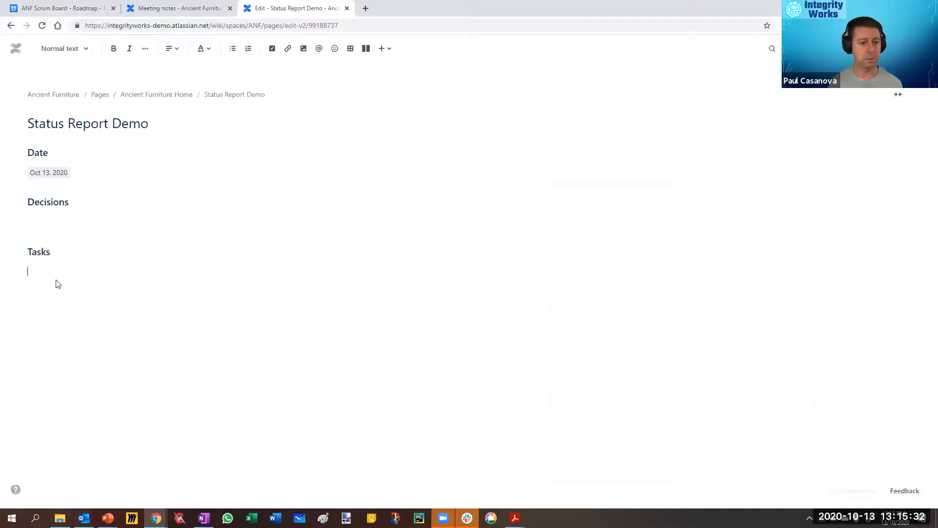
click(60, 49)
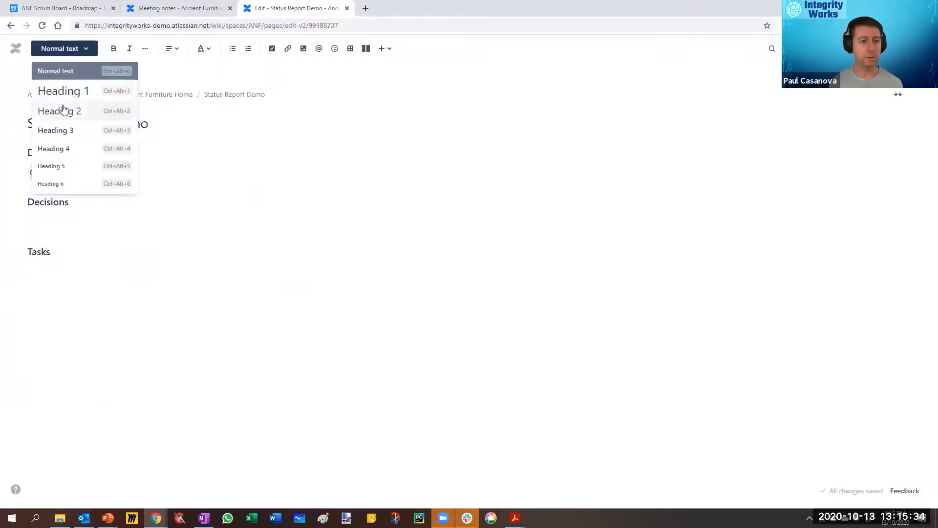
click(65, 110)
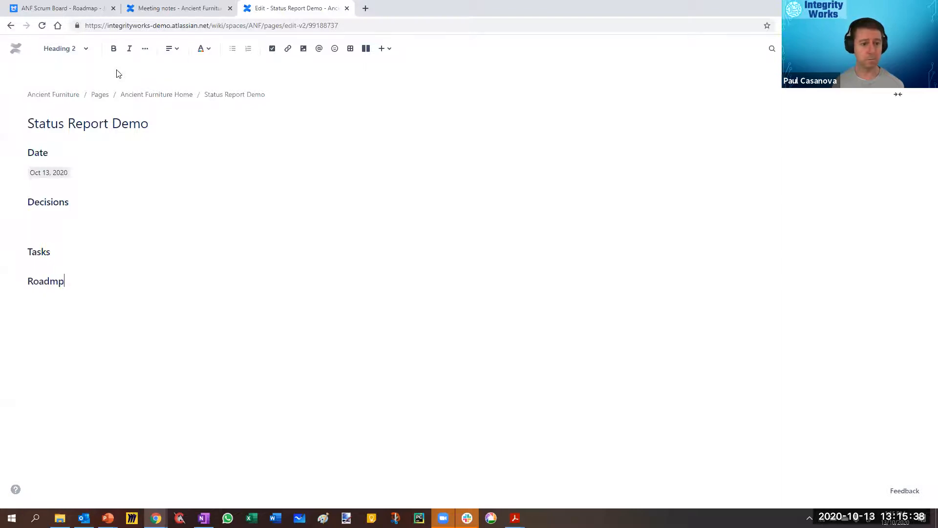
key(Return)
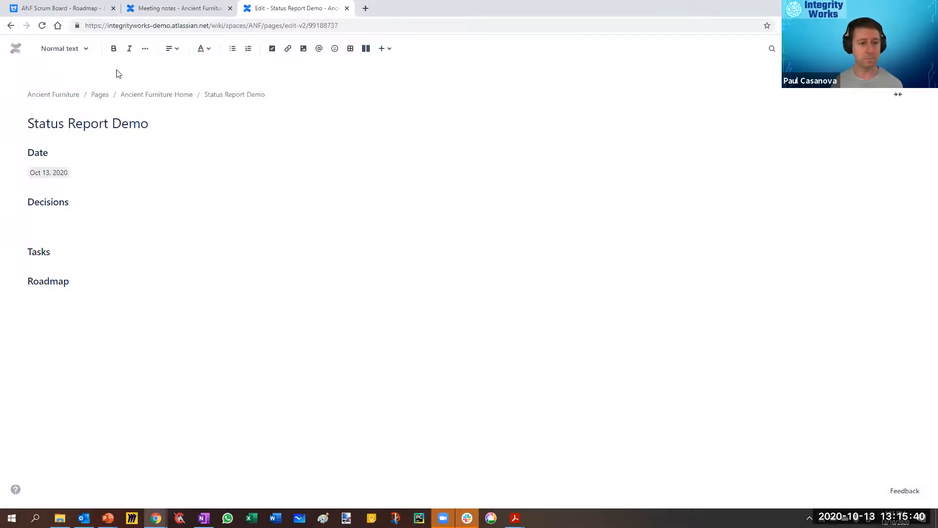
key(ctrl+v)
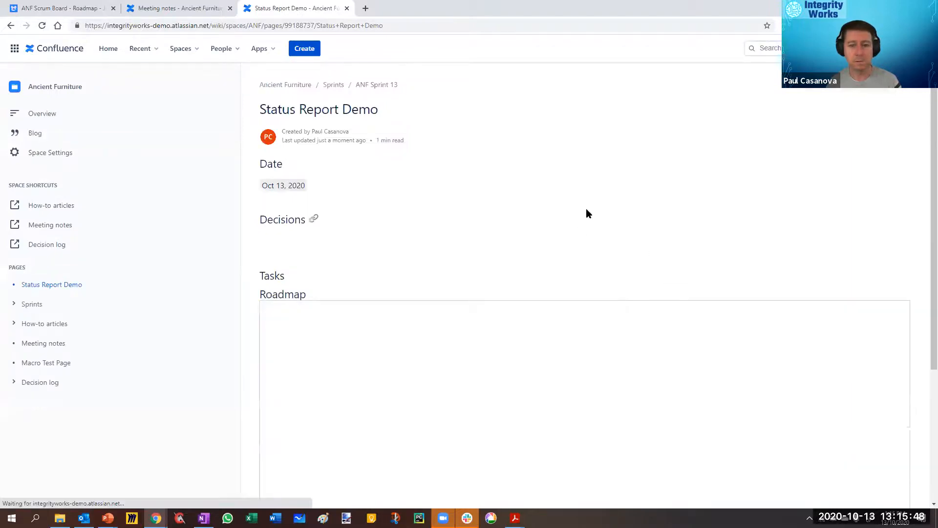
Step: Review the embedded roadmap on the published page with the sidebar collapsed and compare it with the original Jira roadmap
scroll(586, 209, down, 4)
scroll(260, 135, up, 4)
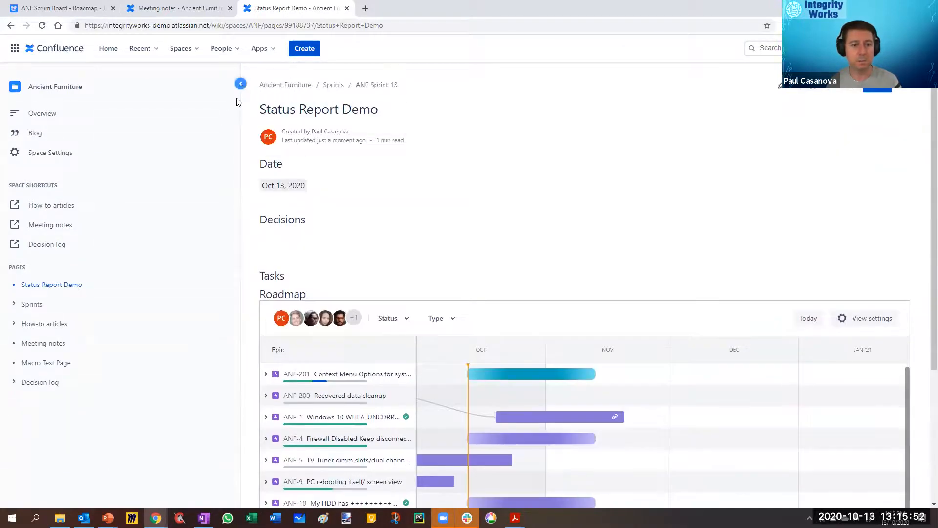
click(241, 83)
scroll(287, 226, down, 3)
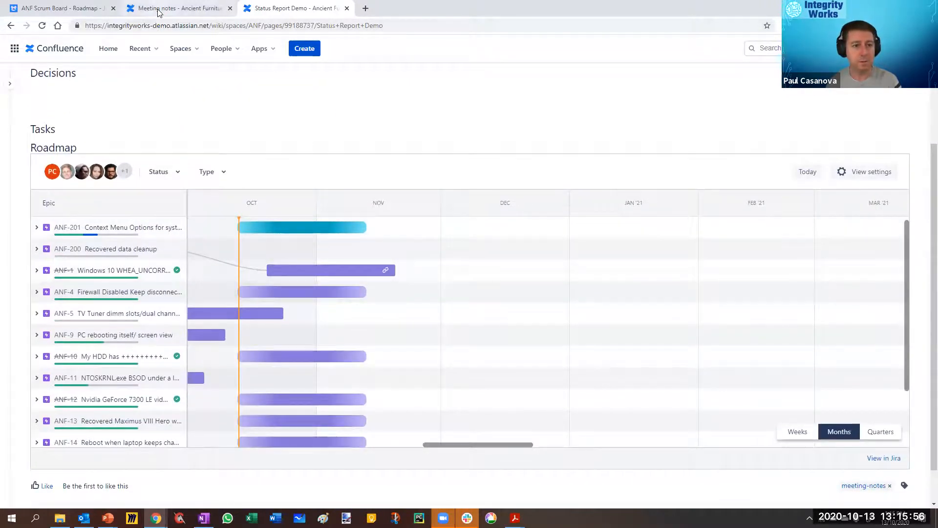
click(81, 9)
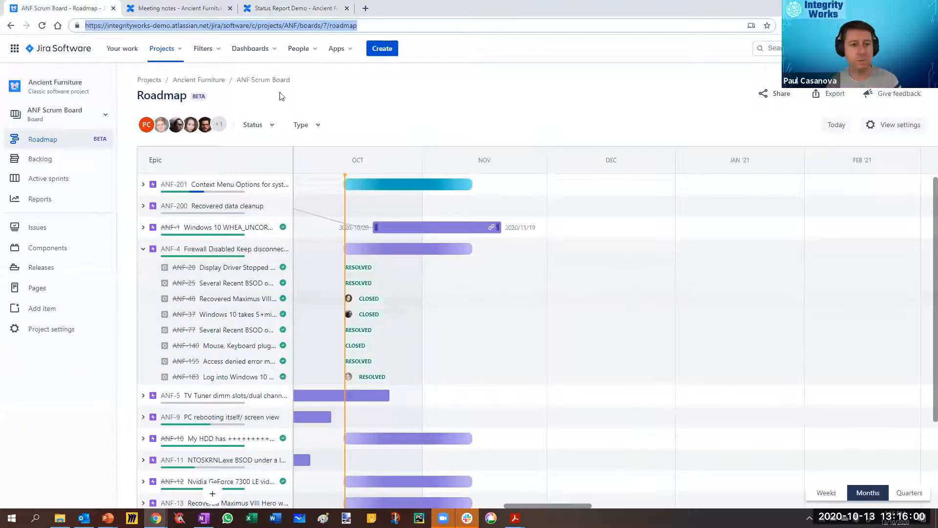
click(296, 9)
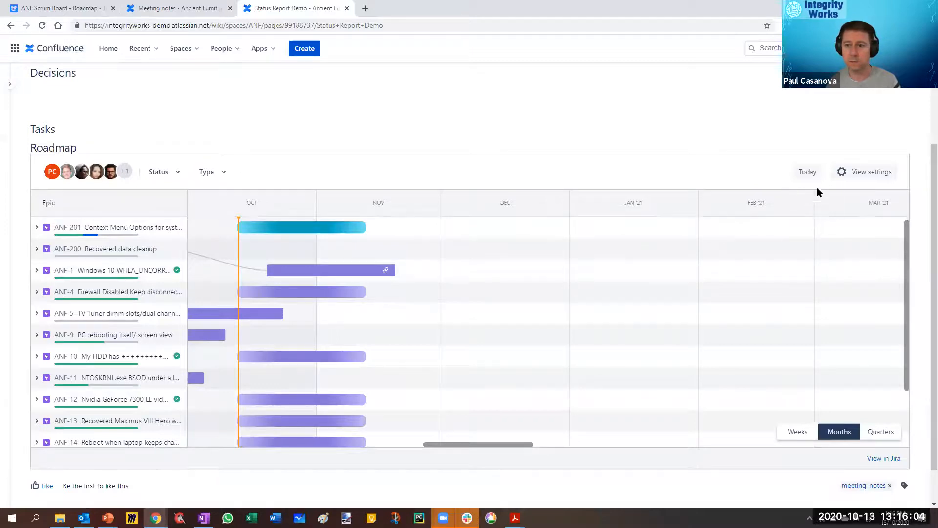
Step: Filter the embedded roadmap by the In Progress status and remove that filter again
click(162, 172)
click(156, 213)
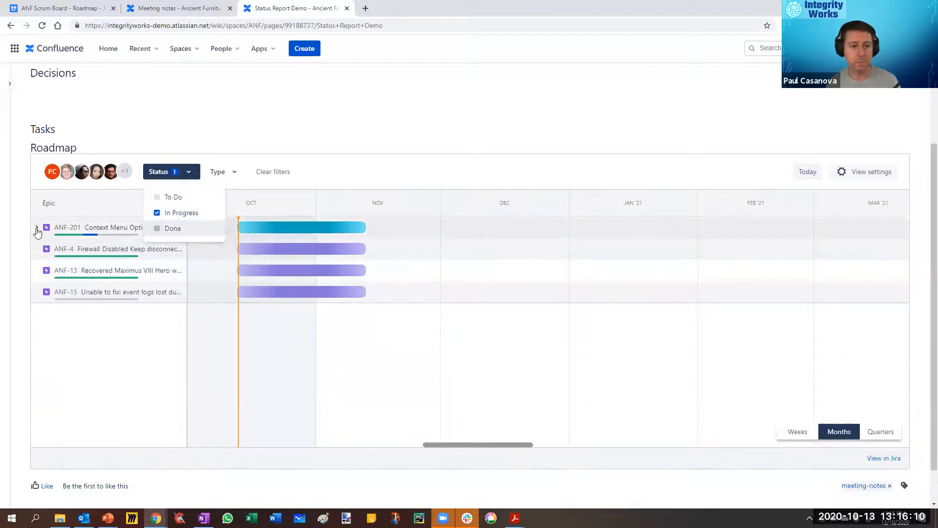
mouse_move(39, 233)
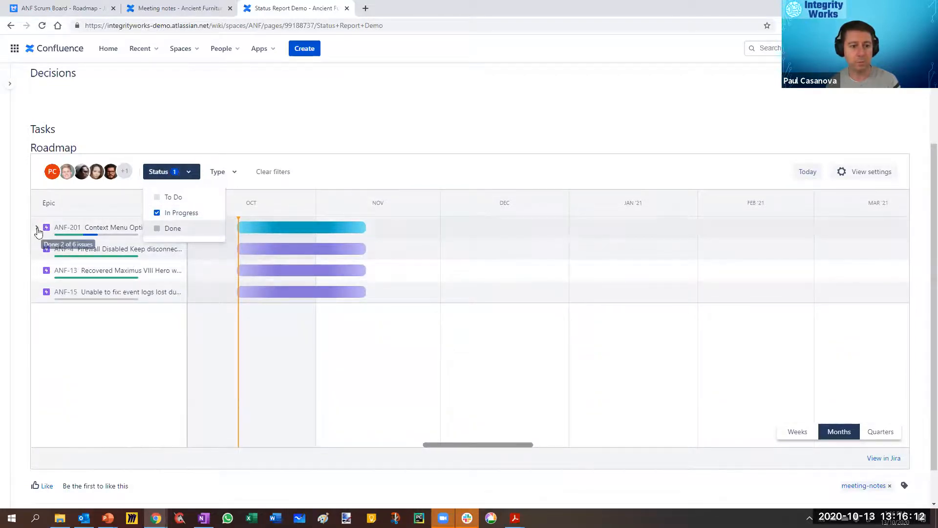
click(156, 213)
Step: Filter the embedded roadmap by the Bug, Improvement, Internal Task and New Feature types, and clear the filters
click(222, 174)
click(206, 197)
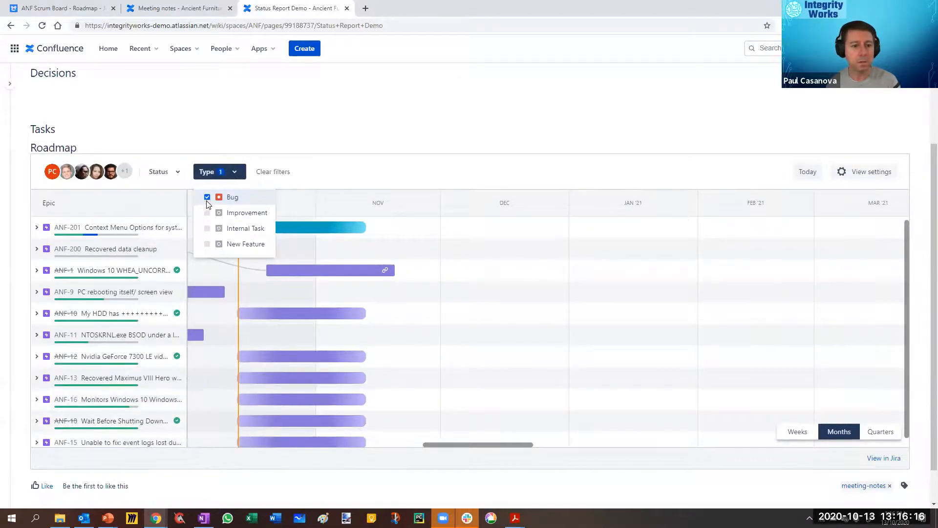
click(310, 169)
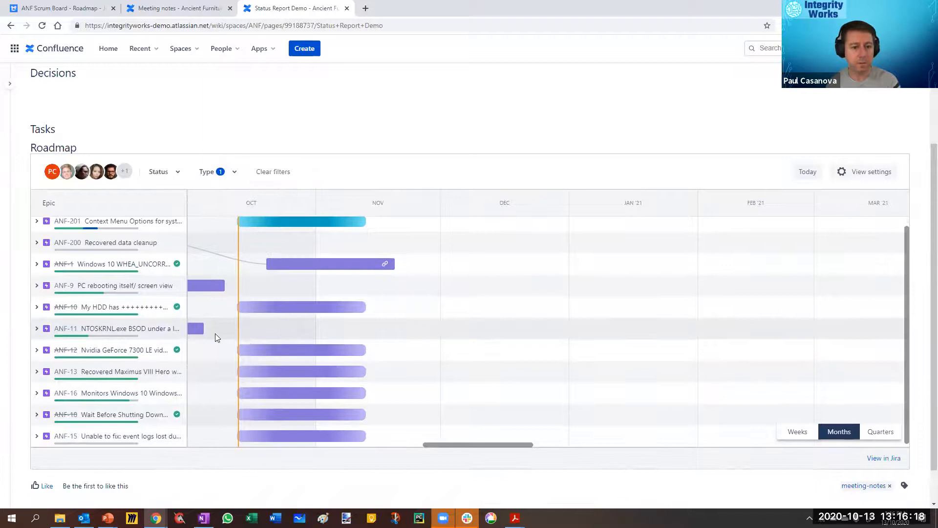
click(225, 174)
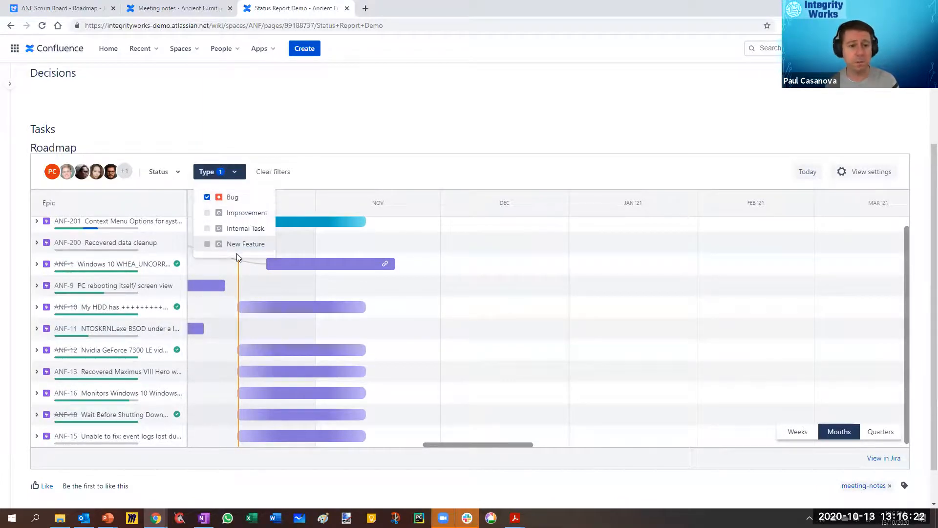
click(207, 229)
click(207, 244)
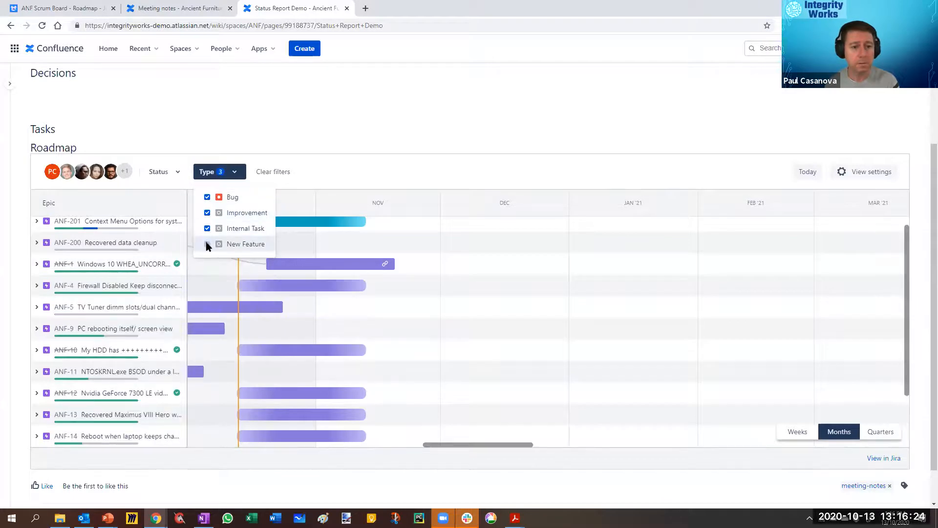
click(339, 181)
click(273, 175)
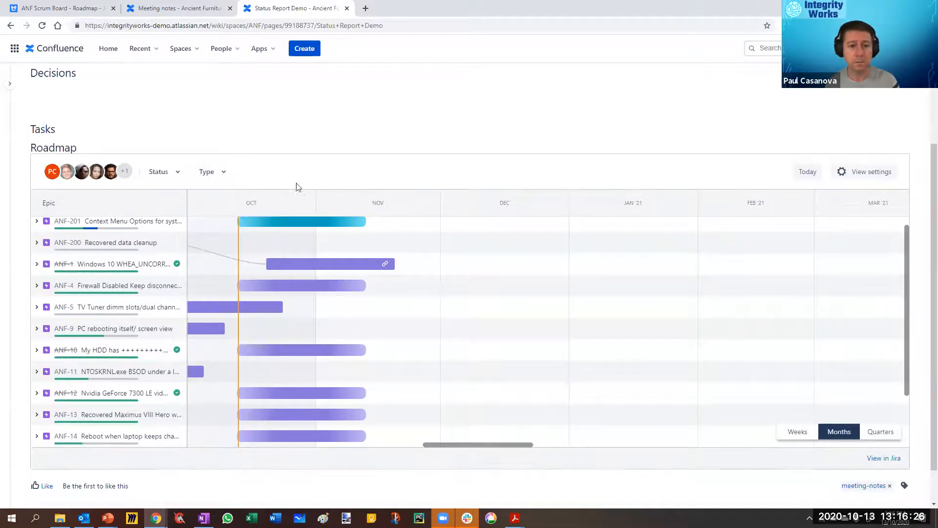
Step: Show only Complete and only Incomplete epics in the embedded roadmap's view settings, and restore the epic display to All
click(863, 177)
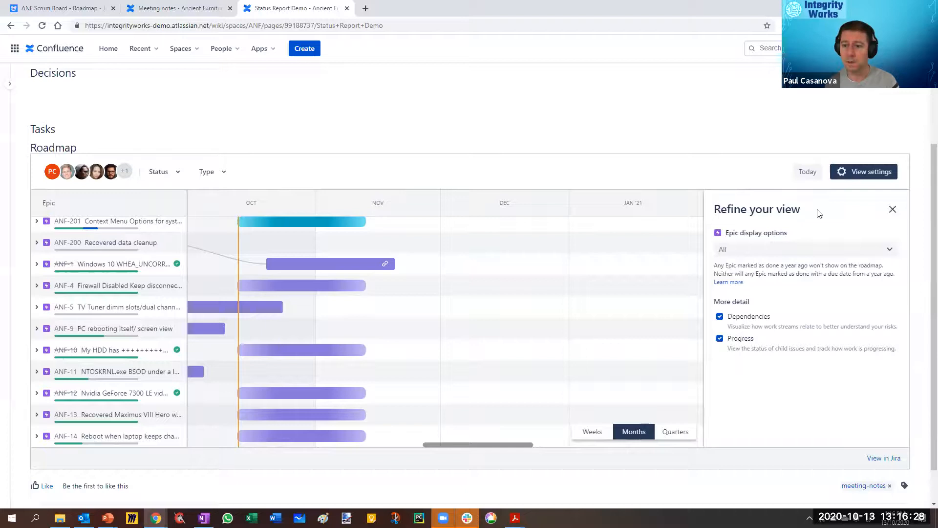
click(766, 251)
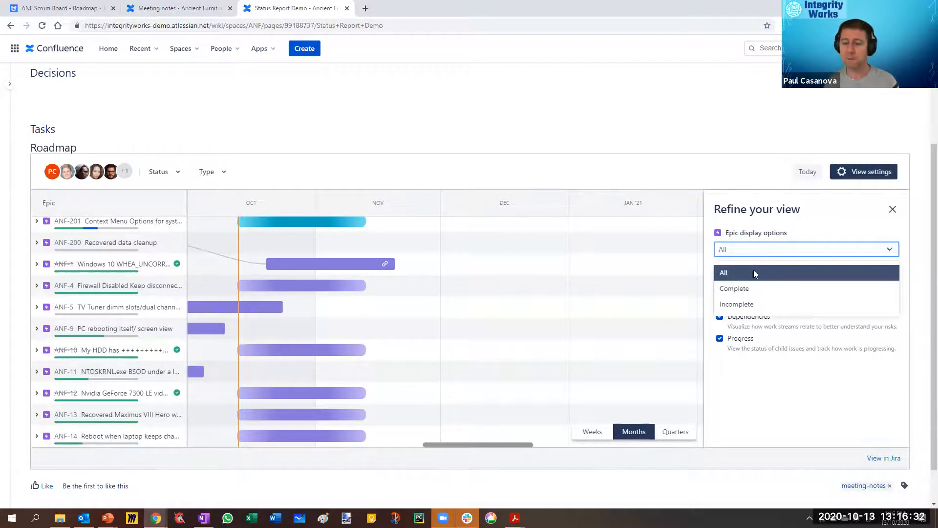
click(745, 290)
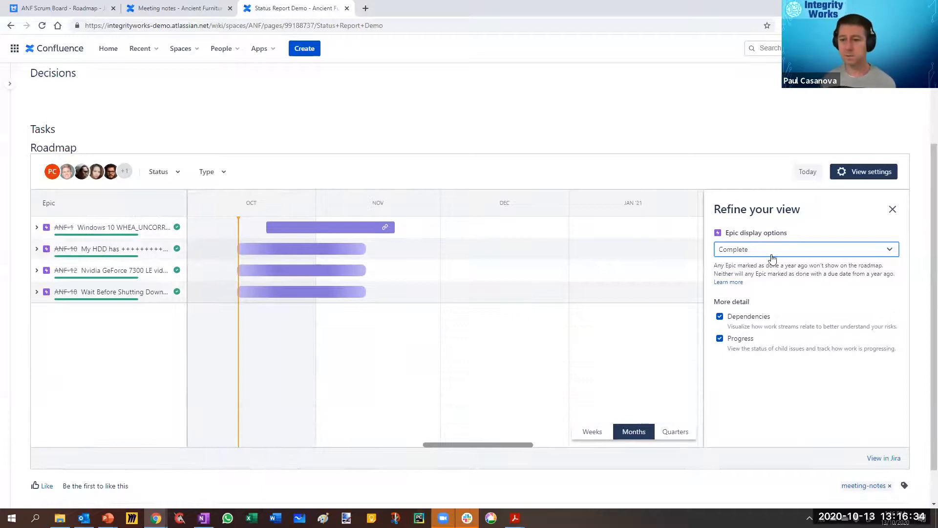
click(772, 258)
click(740, 303)
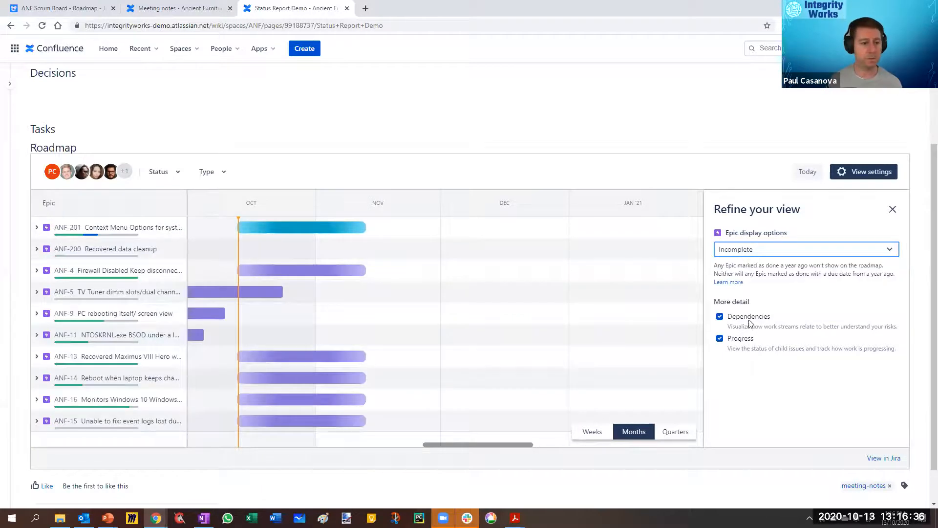
click(763, 251)
click(742, 272)
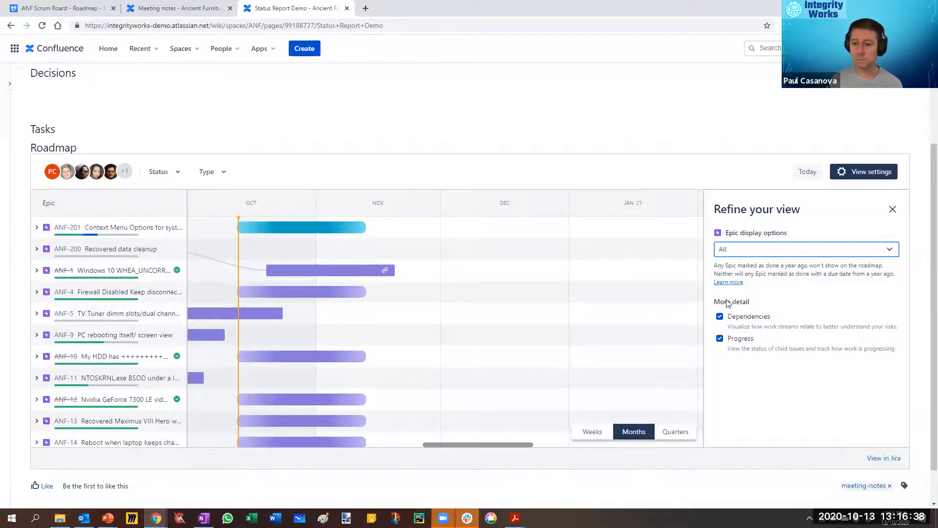
Step: Toggle the Dependencies and Progress details of the embedded roadmap, leave both enabled, and close the view settings
click(719, 317)
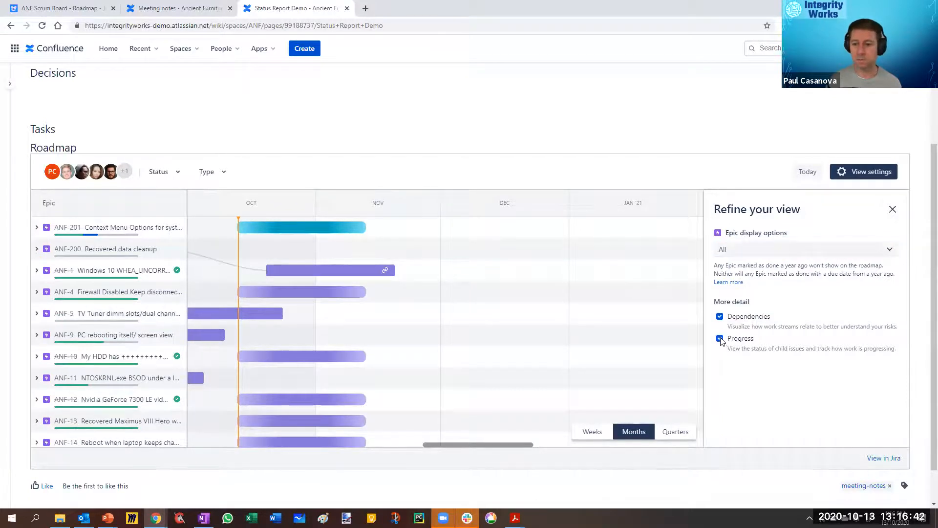
click(721, 339)
click(719, 340)
click(892, 209)
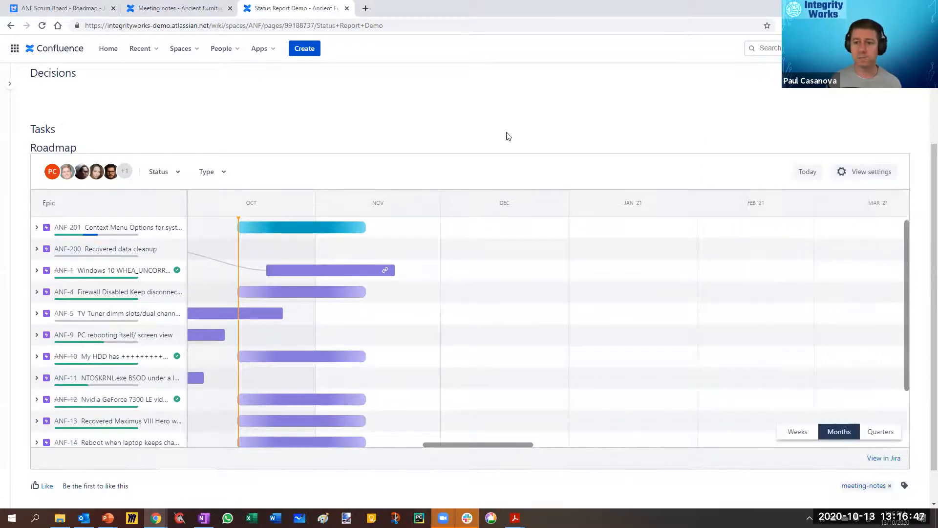
Step: Expand the ANF-200 and ANF-12 epics in the embedded roadmap to view their child issues
click(37, 250)
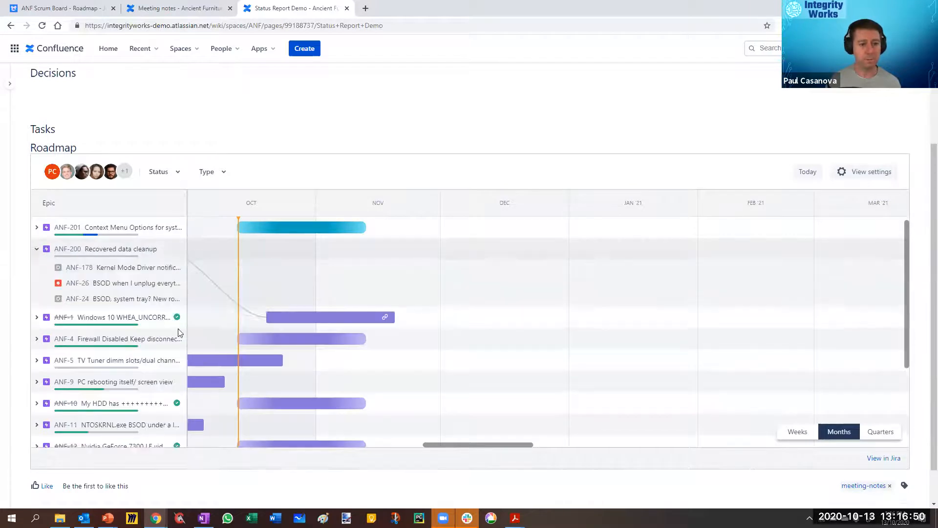
scroll(151, 343, down, 3)
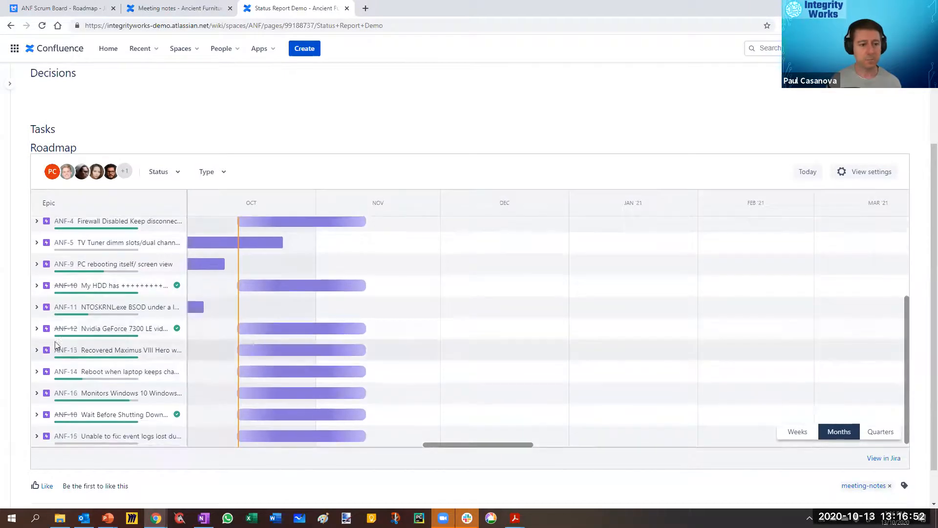
click(36, 328)
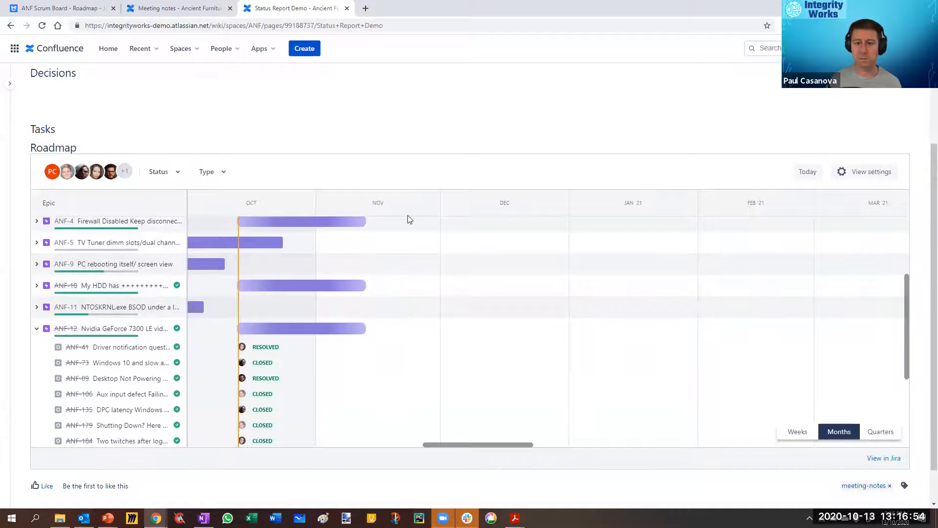
scroll(406, 219, down, 1)
scroll(405, 225, up, 3)
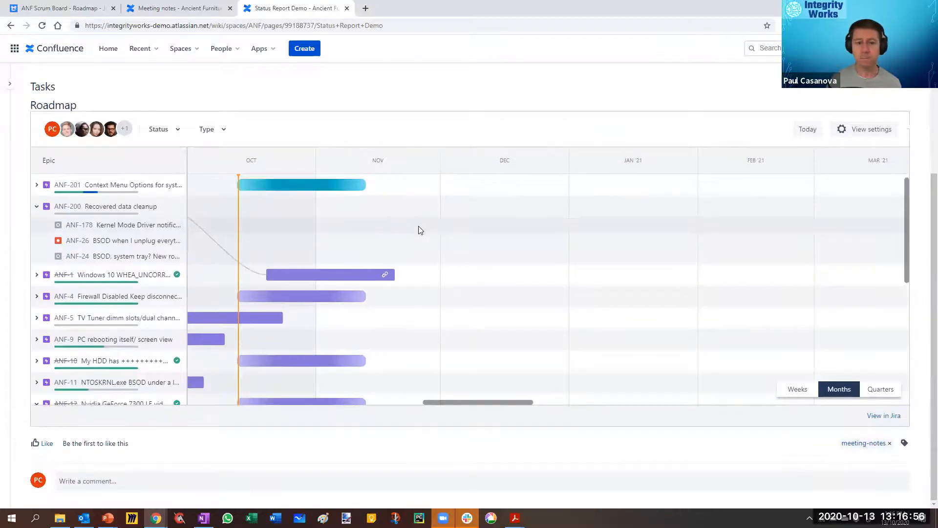
scroll(924, 91, up, 4)
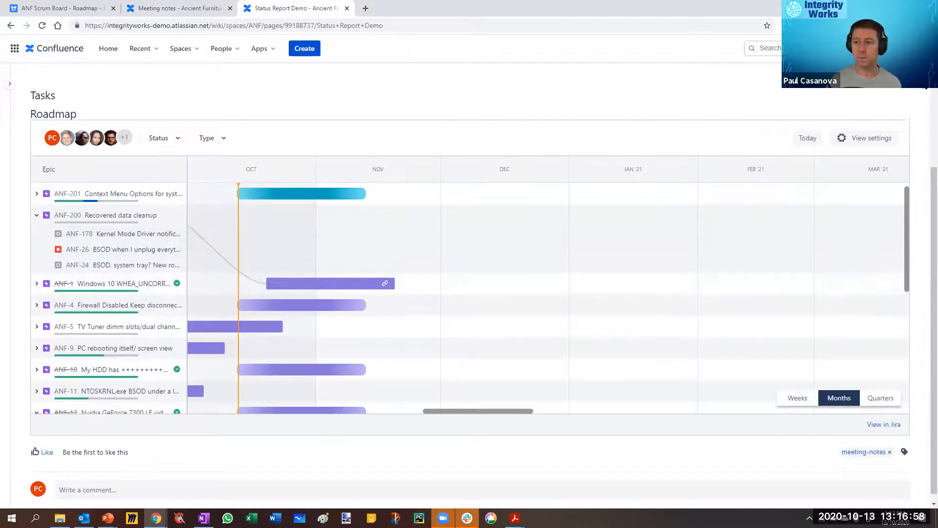
Step: Export the Status Report Demo page to PDF, download the file and open it
click(906, 91)
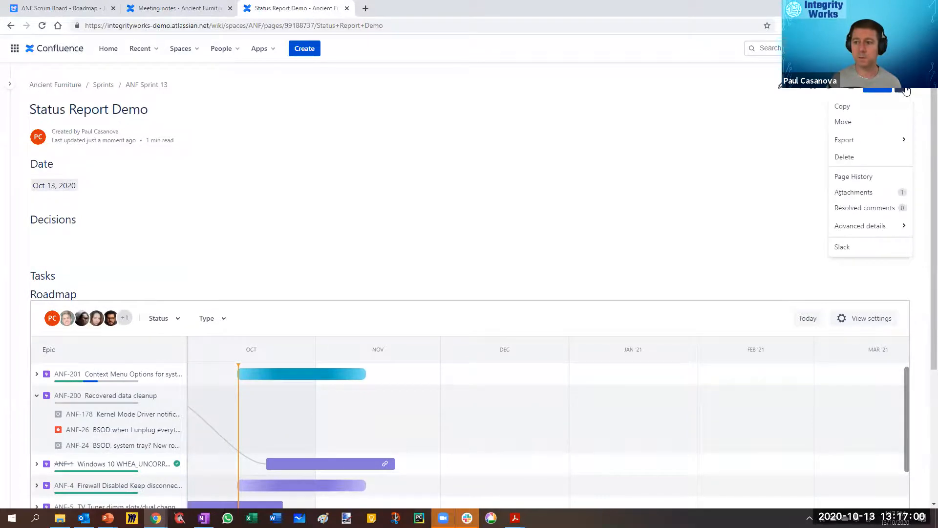
mouse_move(850, 238)
mouse_move(848, 141)
click(743, 156)
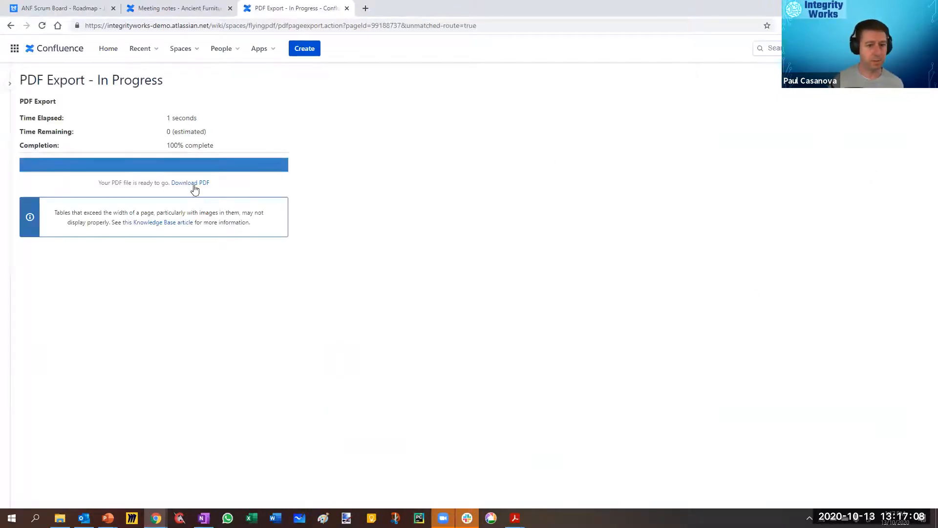
click(191, 182)
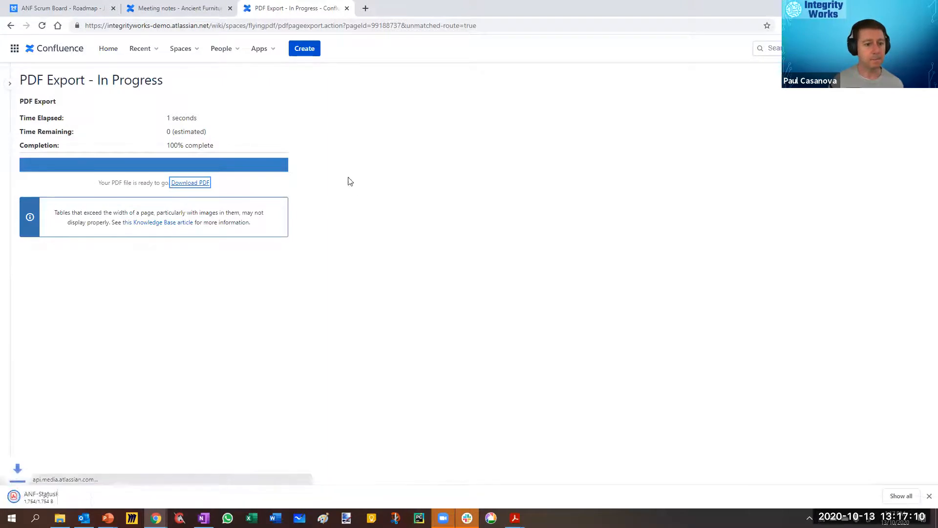
click(49, 498)
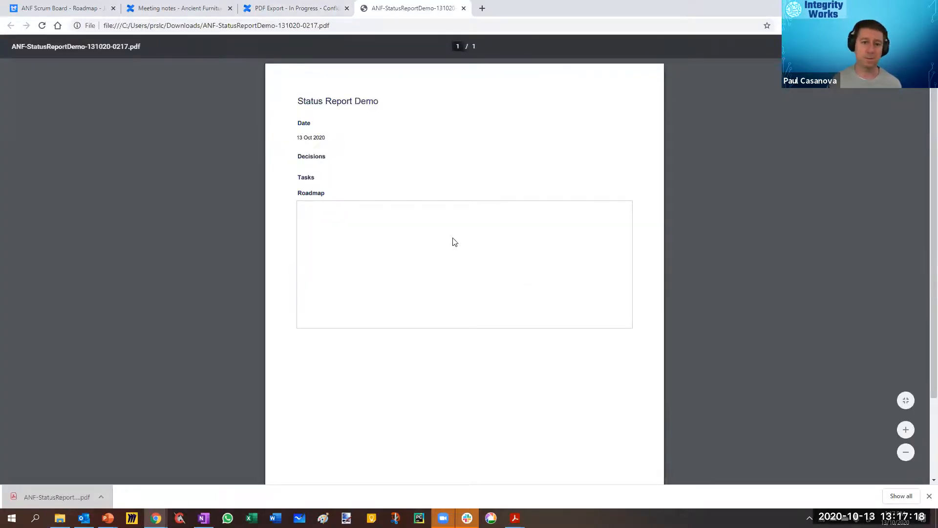
Step: Check how the Roadmap section appears in the exported PDF, close it and return to the Status Report Demo page
scroll(457, 247, down, 2)
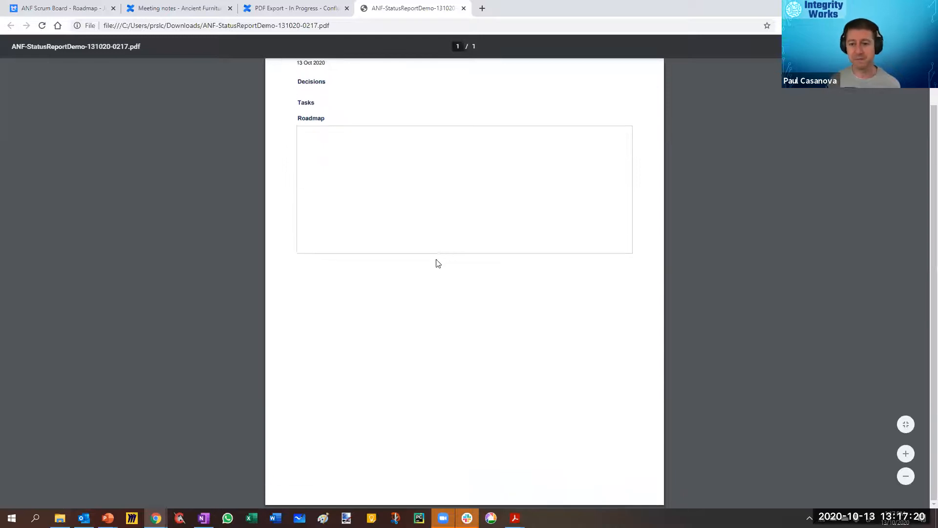
scroll(437, 263, up, 2)
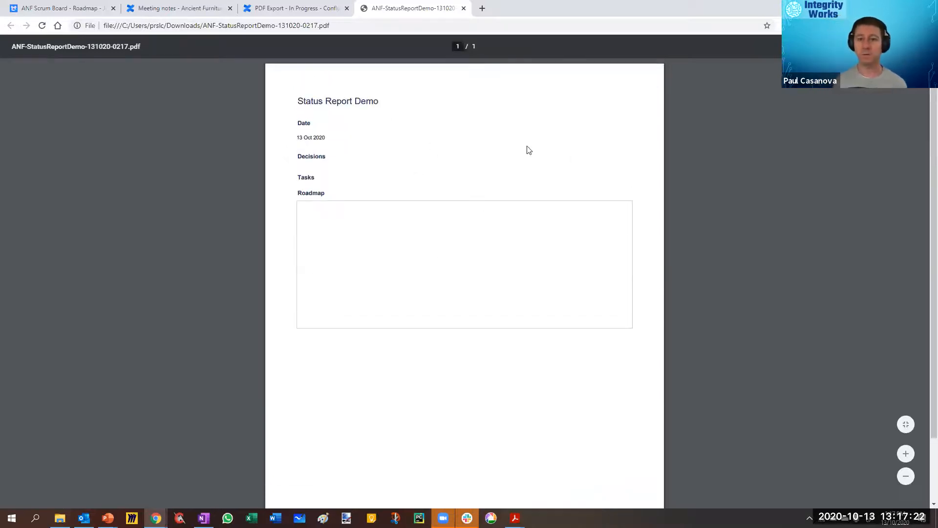
click(464, 9)
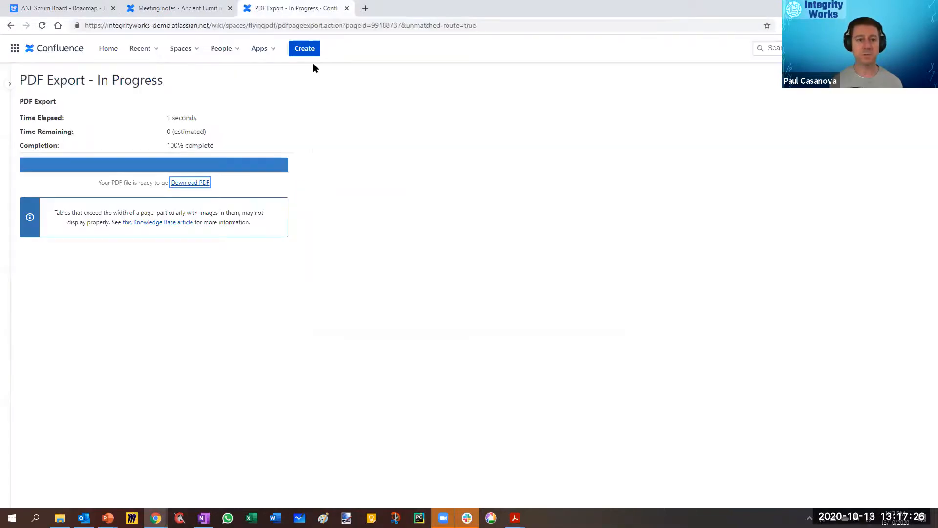
click(193, 9)
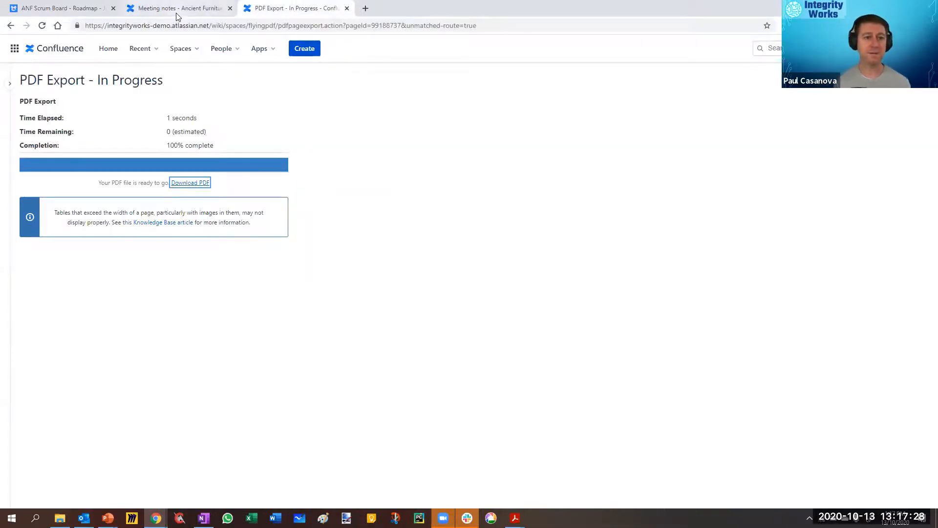
click(285, 13)
right_click(11, 25)
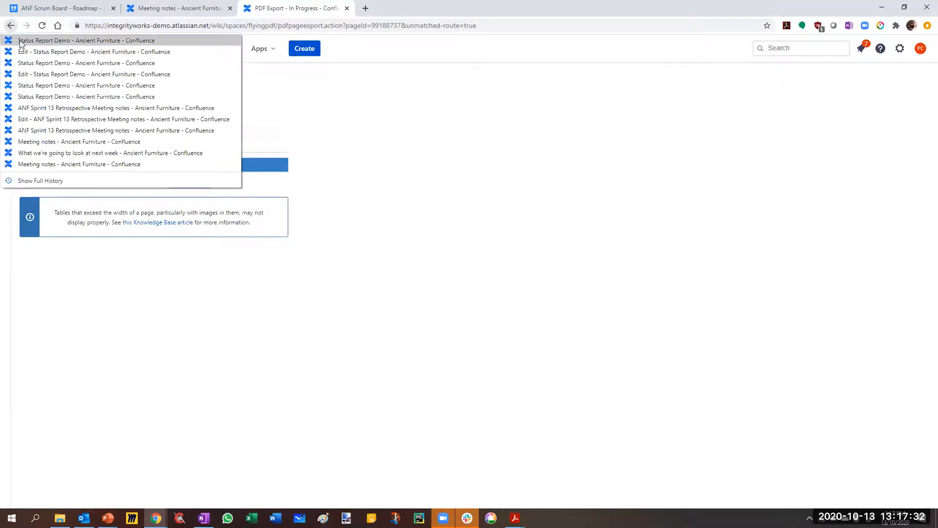
click(22, 40)
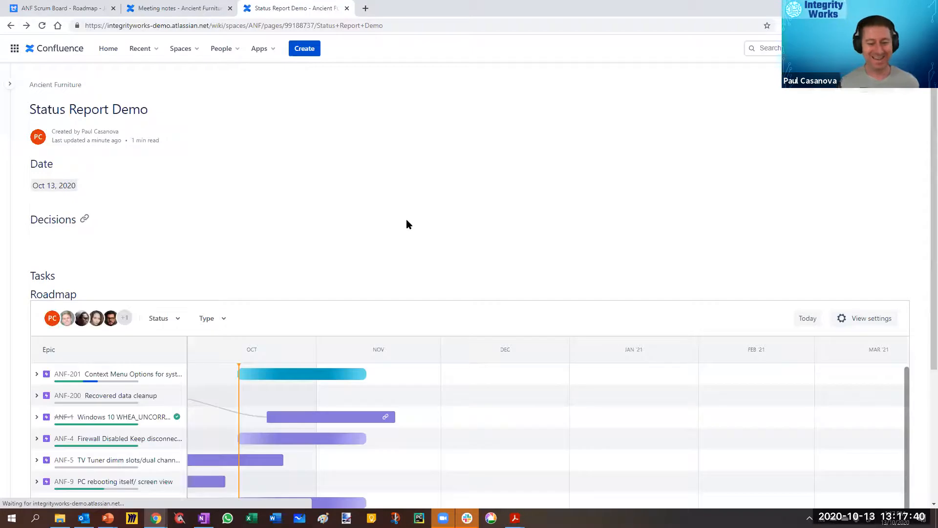
Step: Show the space sidebar and open ANF Sprint 13 Planning Meeting notes from ANF Sprint 13 under Sprints
scroll(576, 235, down, 2)
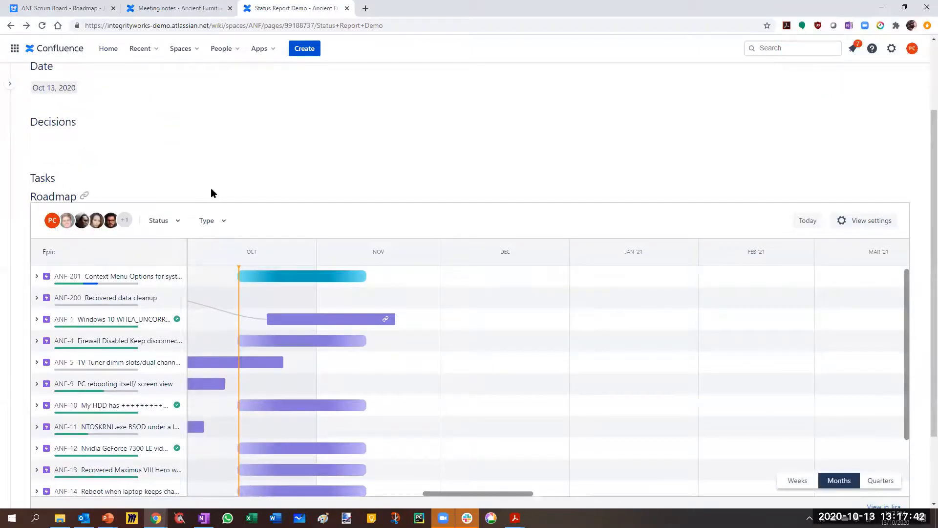
click(10, 83)
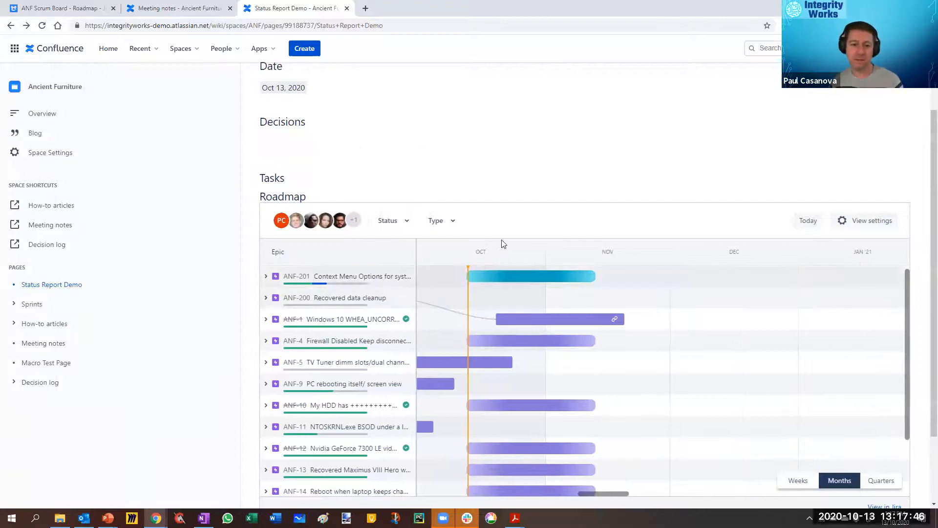
scroll(580, 291, down, 2)
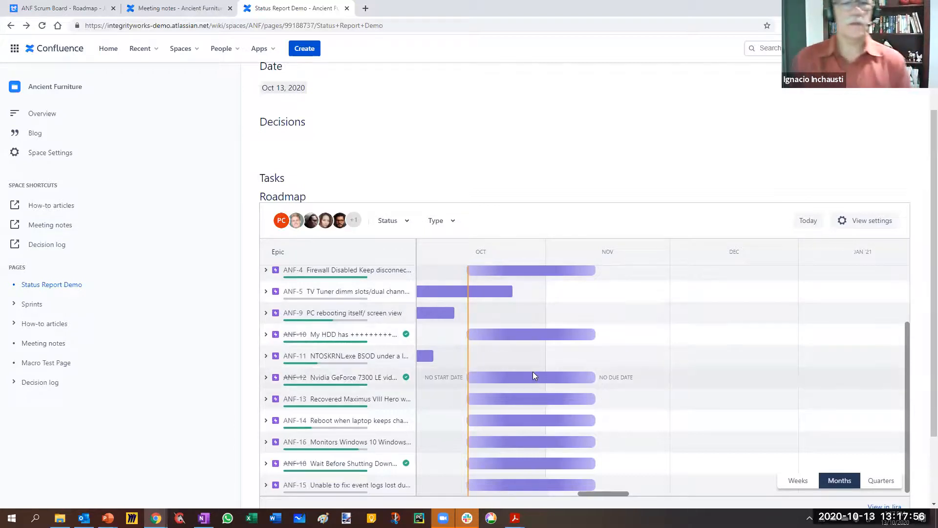
scroll(924, 342, down, 2)
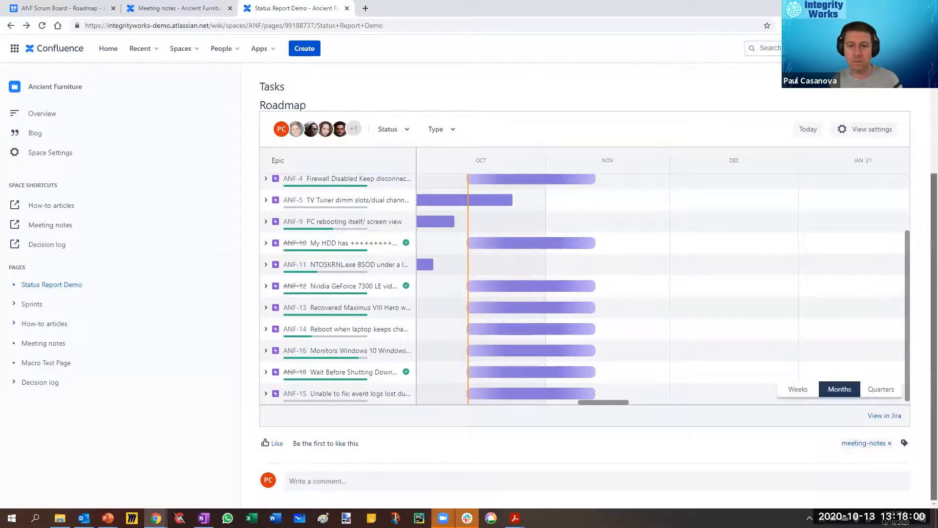
scroll(791, 352, up, 2)
click(12, 304)
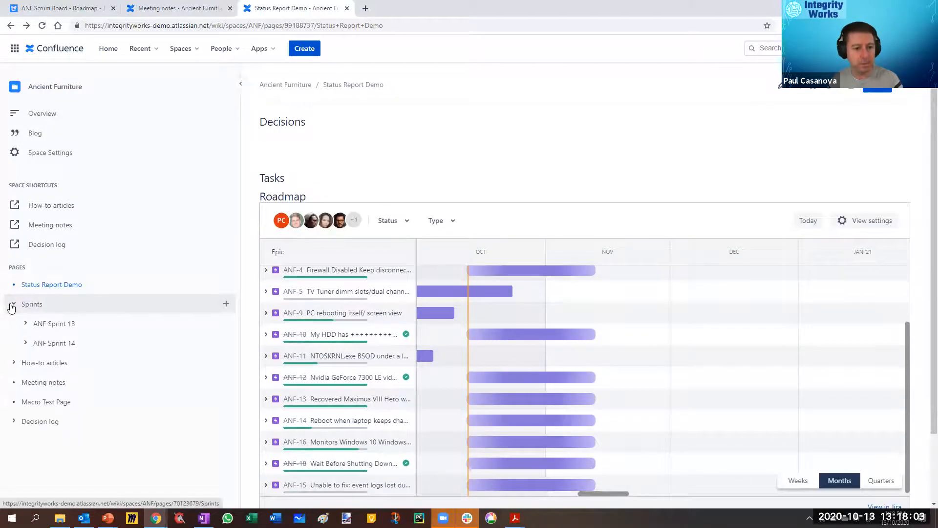
click(24, 324)
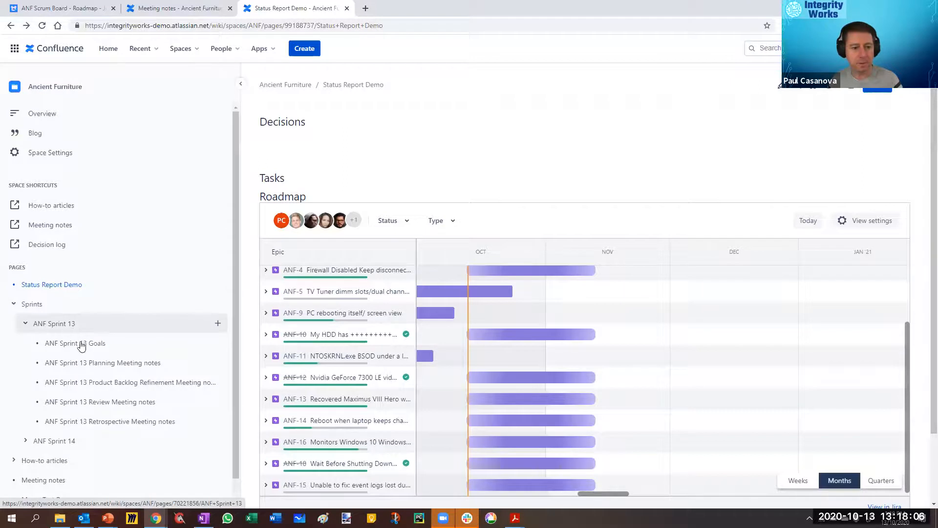
click(82, 363)
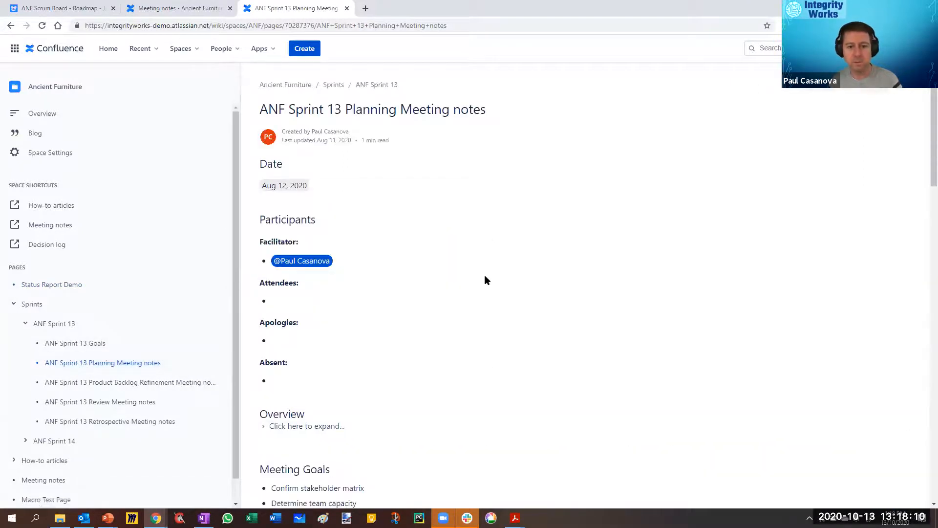
Step: Look through the Sprint 13 planning notes, and open the page for editing at the Include Page macro under Sprint Goals
scroll(485, 279, down, 8)
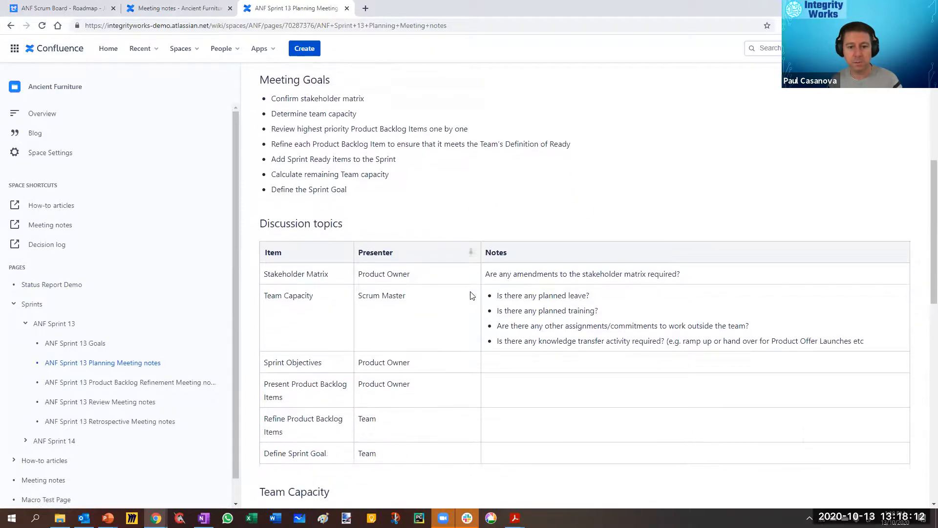
scroll(472, 296, down, 9)
scroll(331, 276, down, 4)
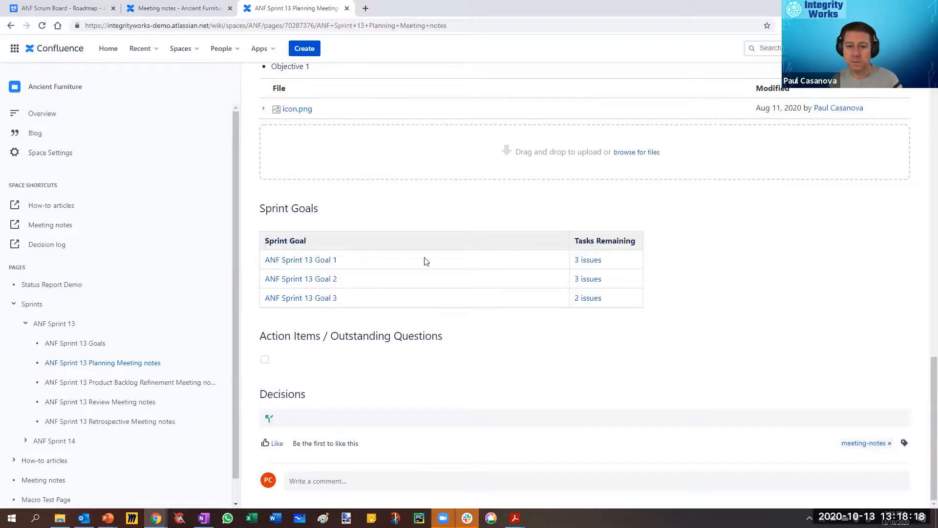
scroll(628, 295, up, 20)
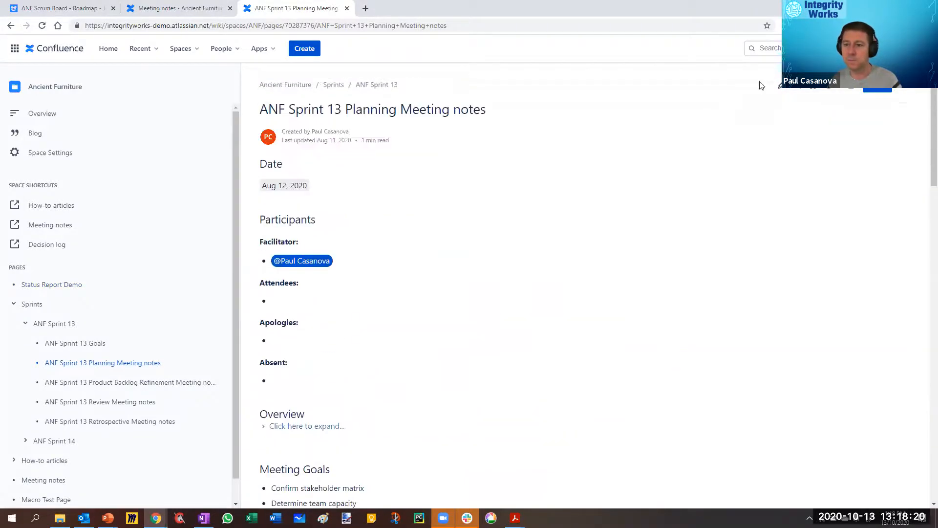
click(779, 88)
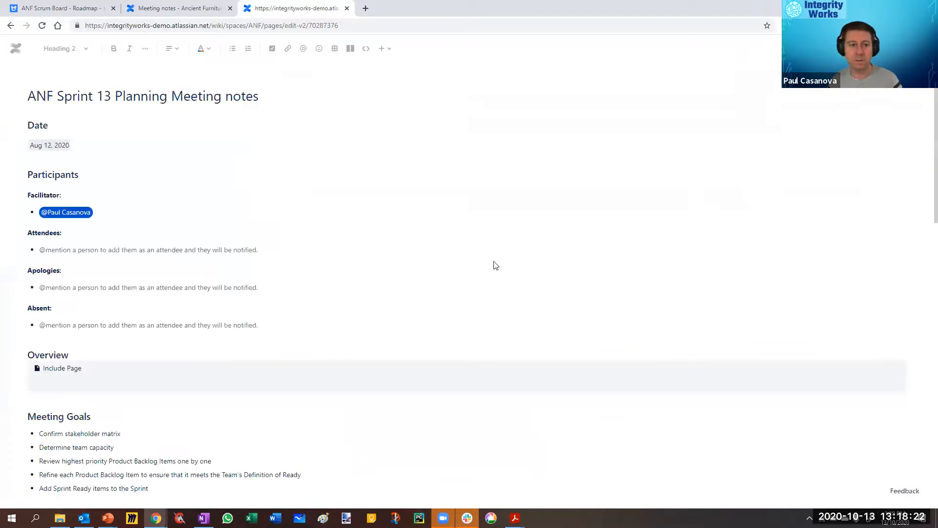
scroll(468, 268, down, 15)
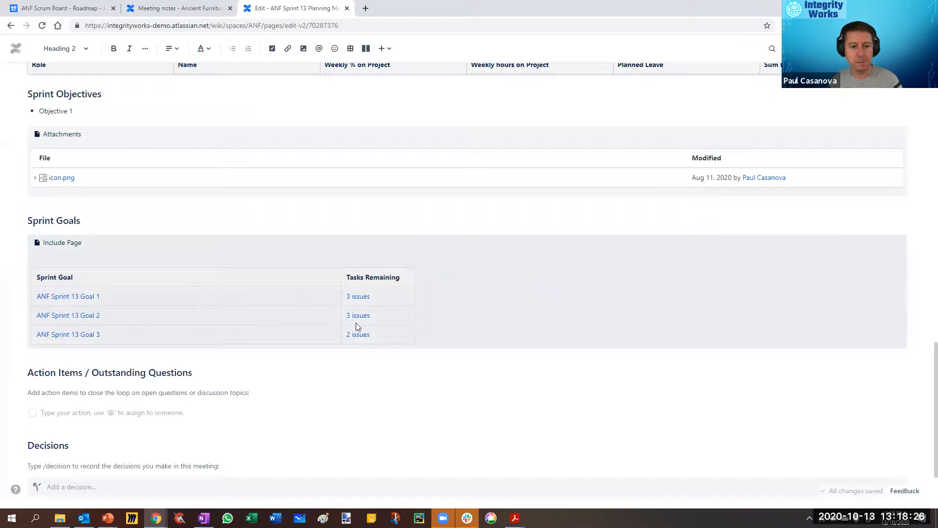
Step: Leave the planning notes editor and open the remaining issues of ANF Sprint 13 Goal 1 in a new Jira tab
click(355, 296)
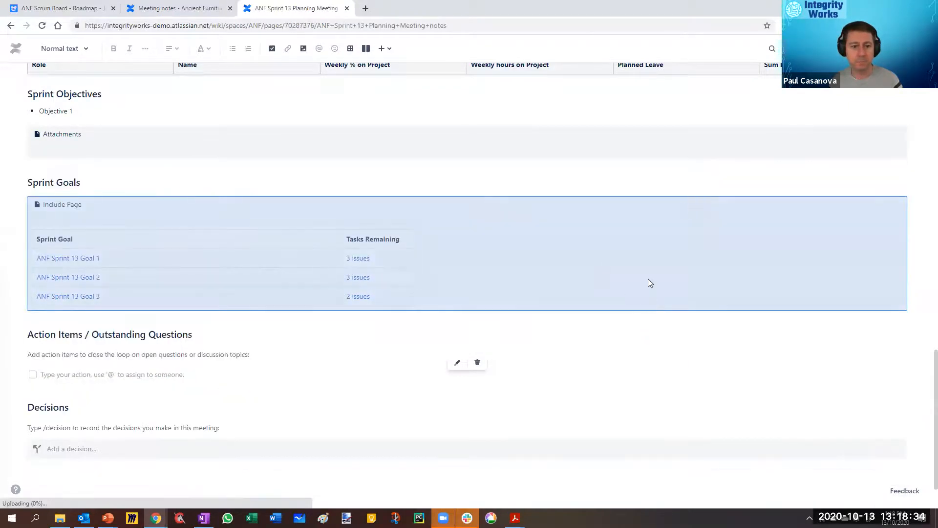
scroll(498, 258, down, 15)
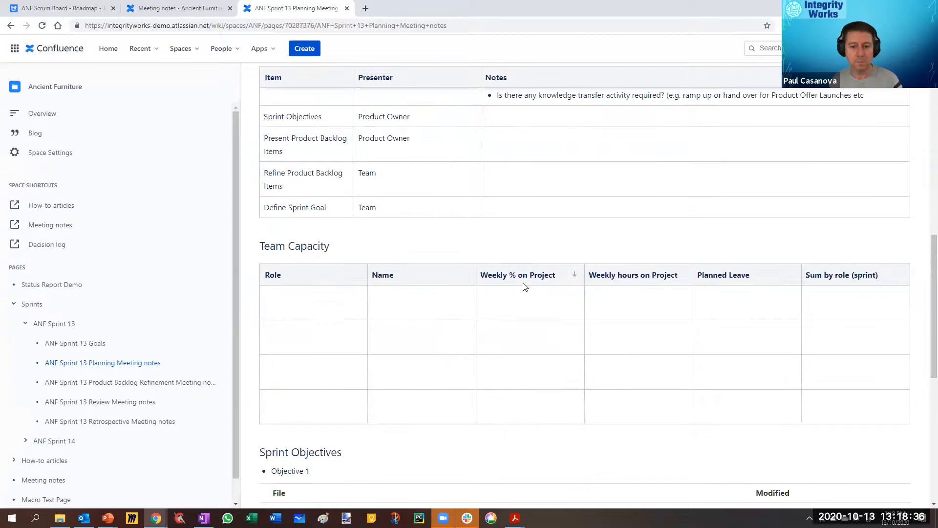
scroll(605, 313, down, 4)
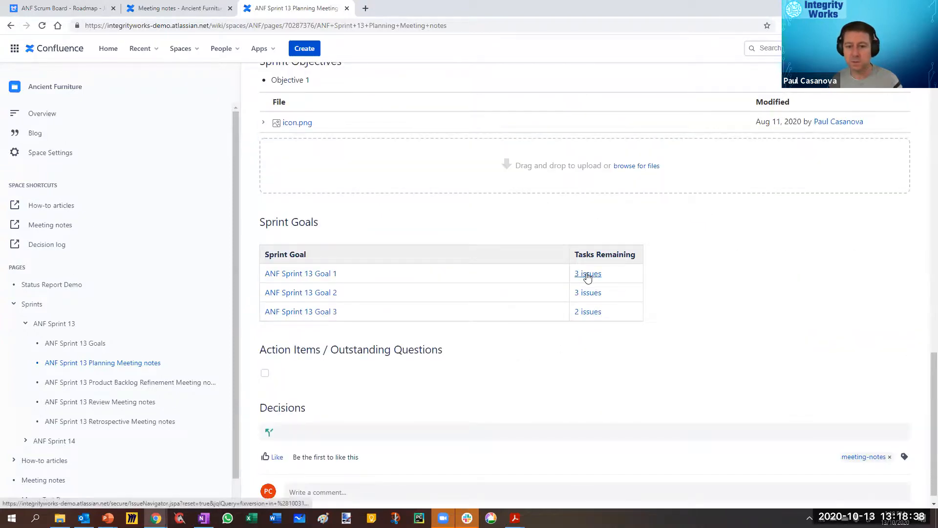
right_click(587, 277)
click(612, 284)
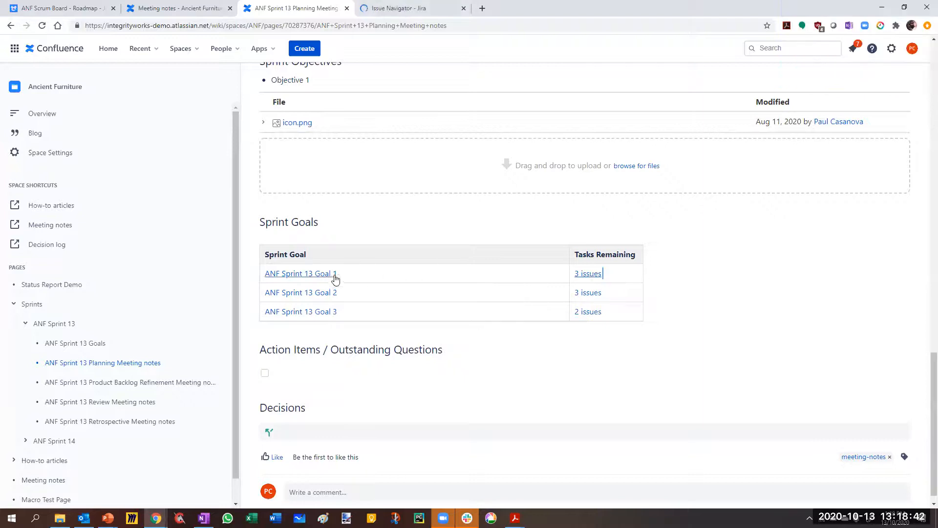
click(384, 8)
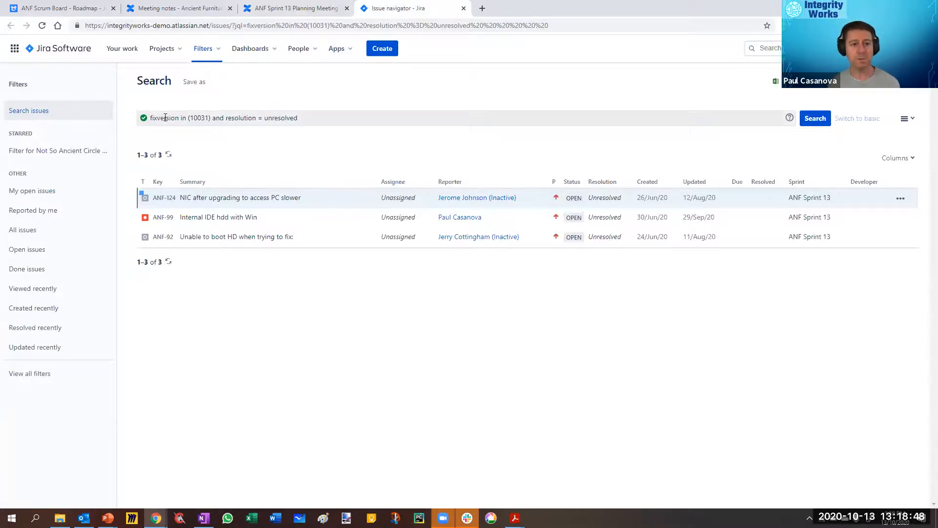
Step: Remove the unresolved-resolution condition from the Jira query, rerun it as "fixversion in (10031)", and copy the query text
drag(311, 117, 152, 118)
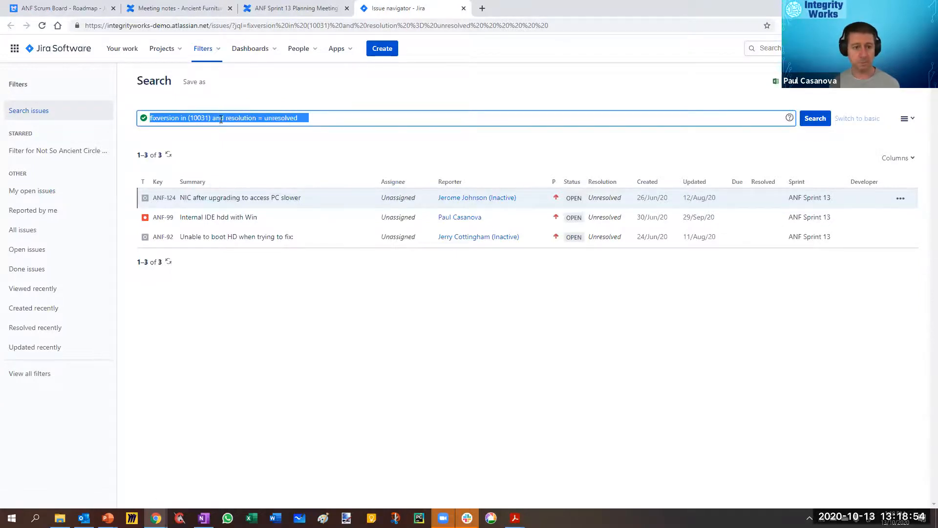
click(239, 118)
drag(213, 118, 427, 121)
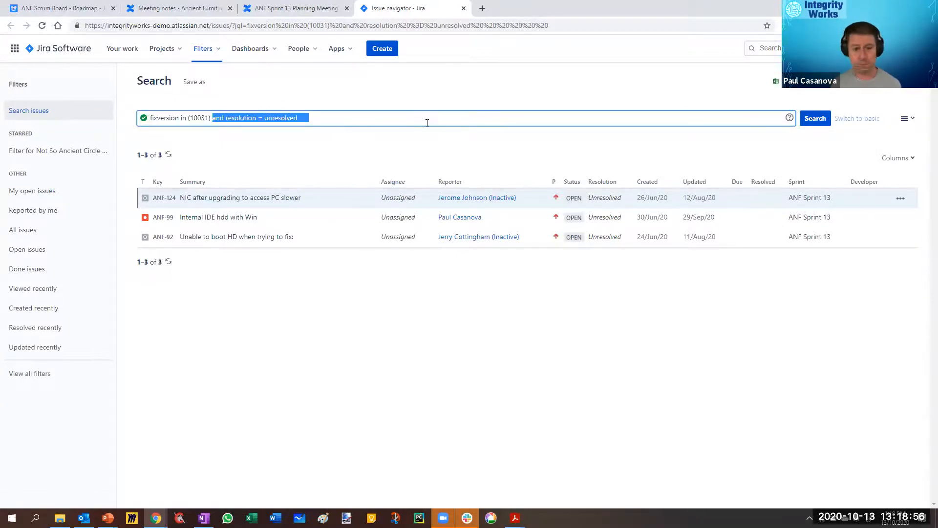
key(BackSpace)
key(Return)
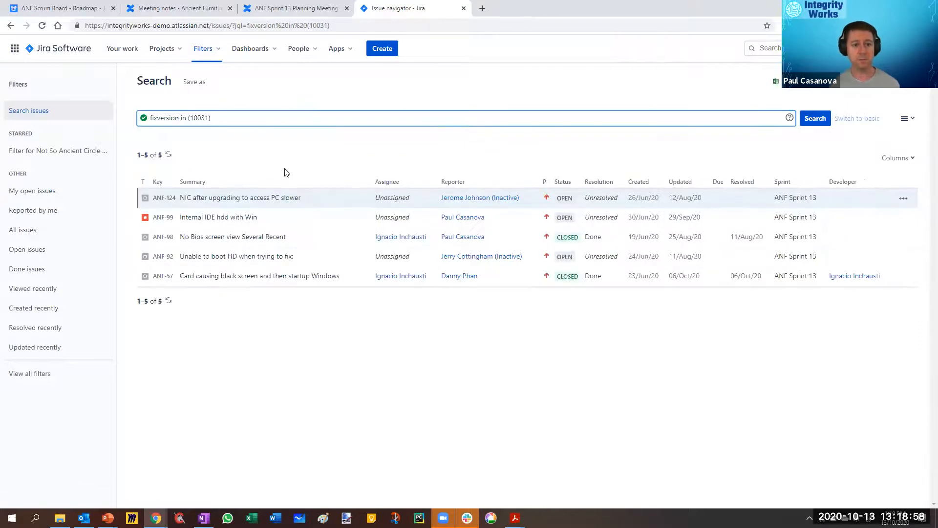
drag(226, 117, 148, 119)
key(ctrl+c)
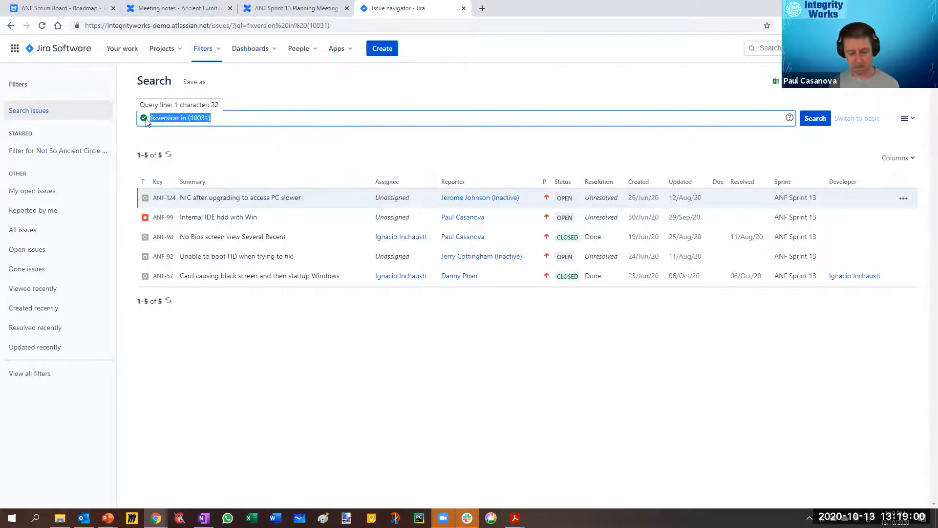
Step: Return to the Confluence space and open the Status Report Demo page for editing
click(293, 9)
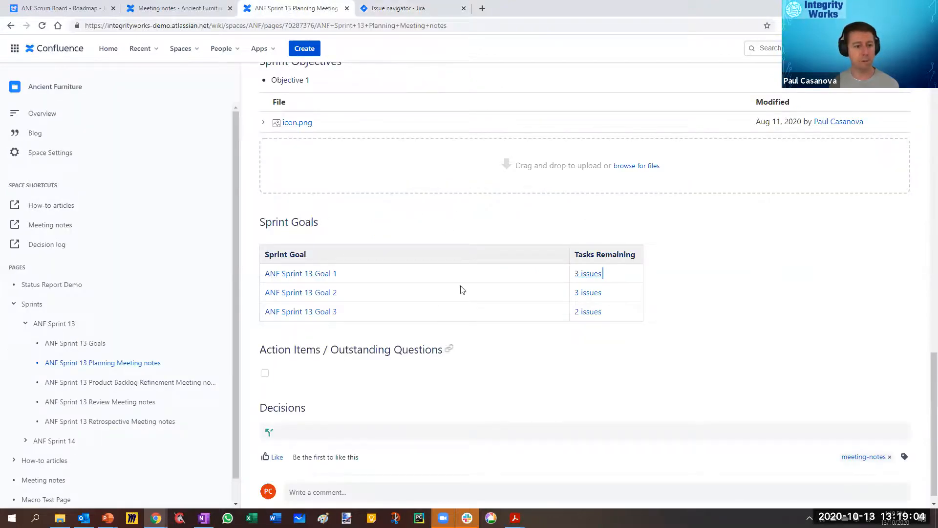
click(55, 287)
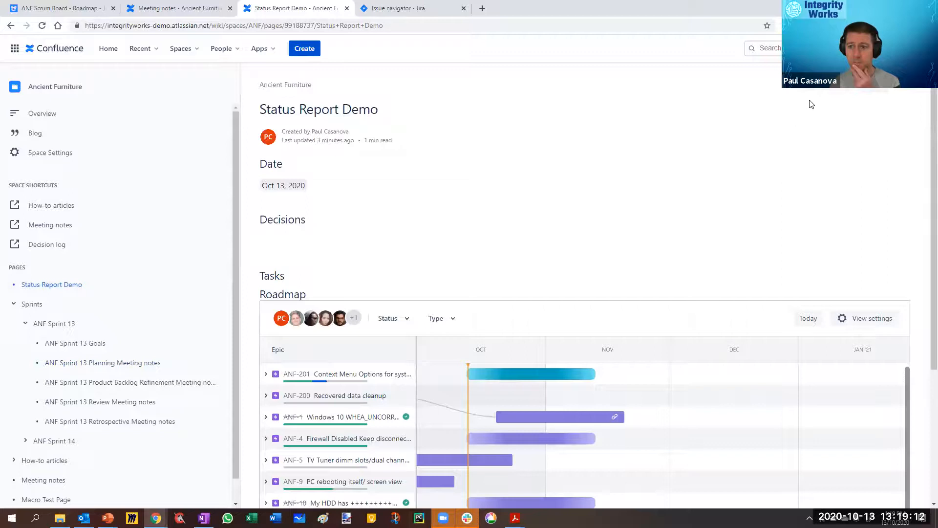
click(782, 87)
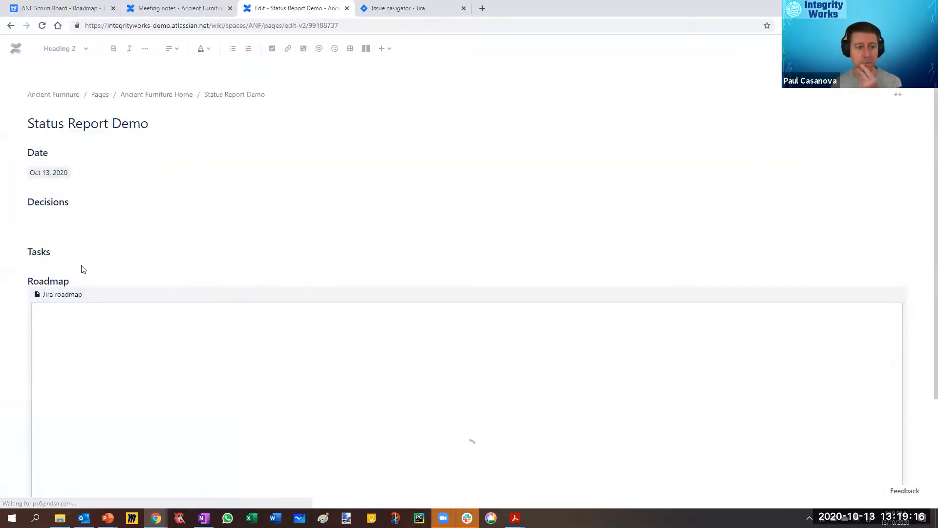
Step: Add a Heading 2 reading "Tasks Required for Release" below the Jira roadmap and start a normal text line under it
scroll(81, 283, down, 5)
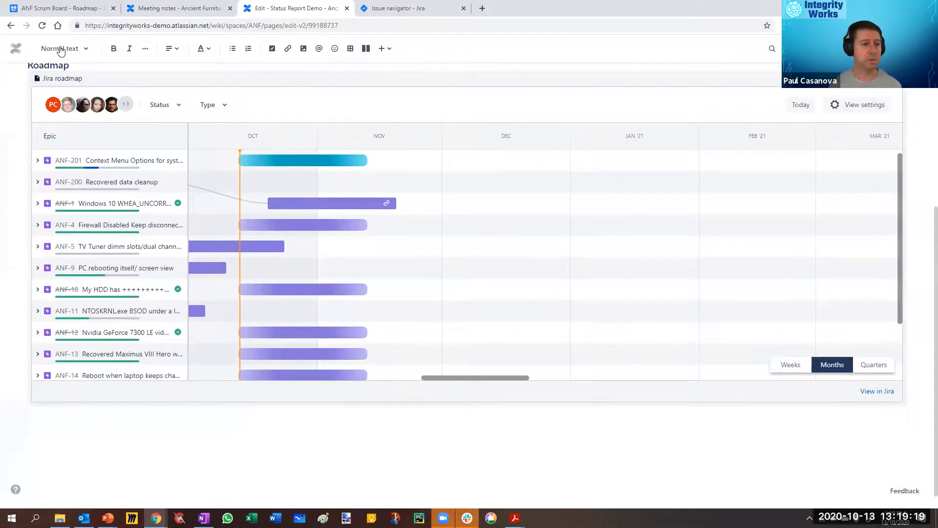
click(61, 51)
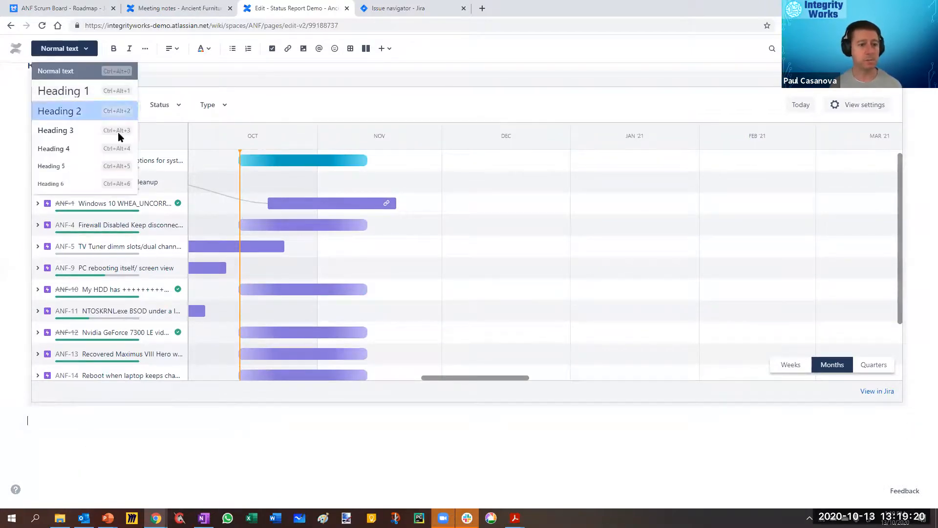
click(118, 116)
text(Tasks Update)
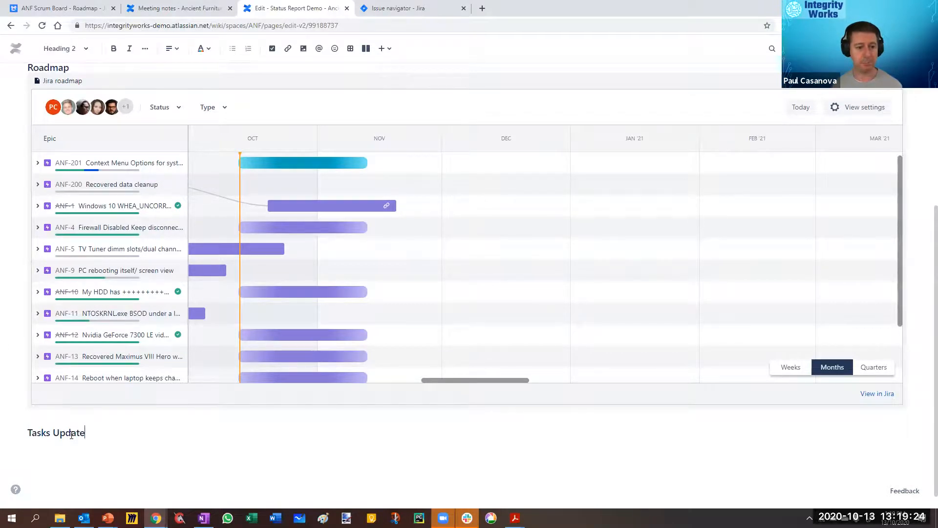
key(Return)
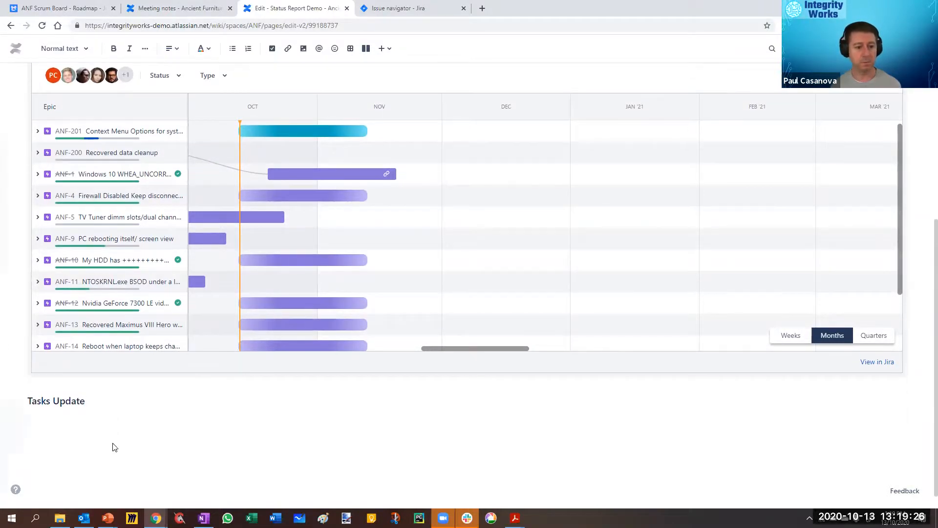
double_click(69, 398)
text(Required for)
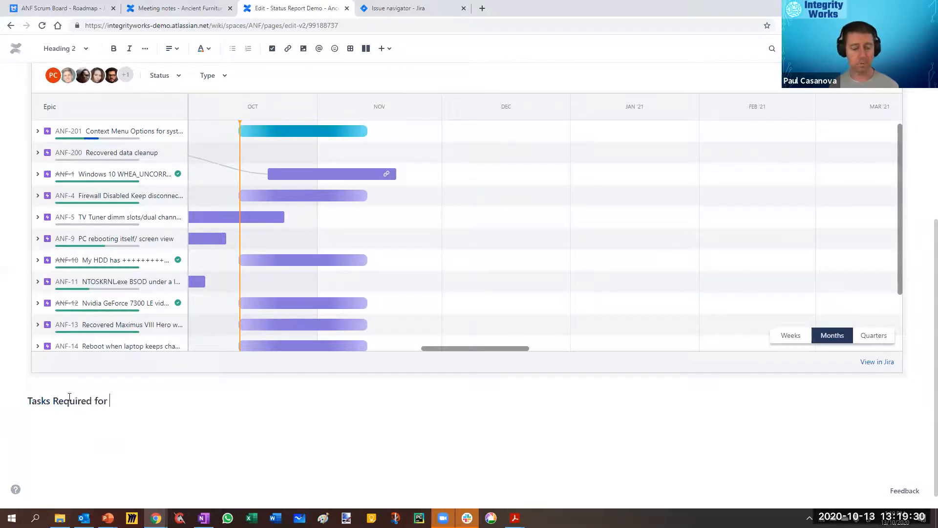
click(71, 413)
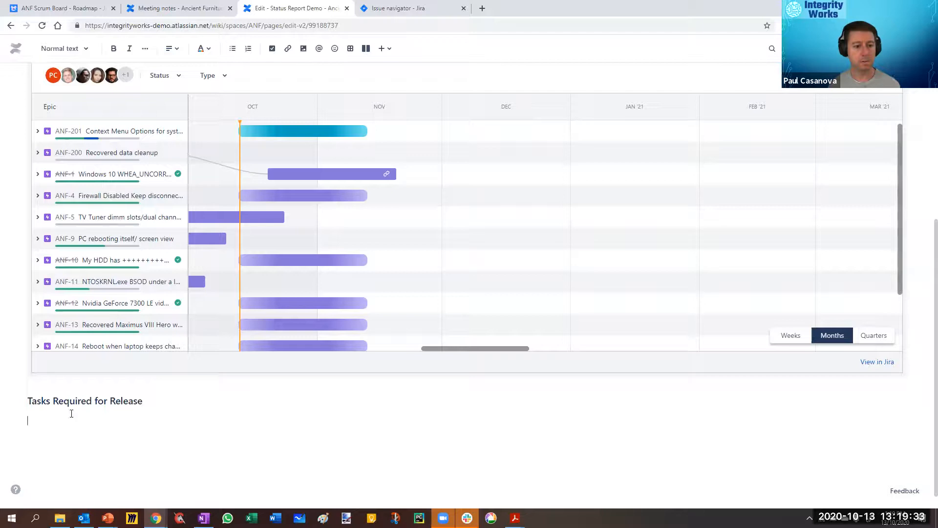
Step: Start a Jira issue macro under the Tasks Required for Release heading and search with the copied query "fixversion in (10031)"
click(385, 50)
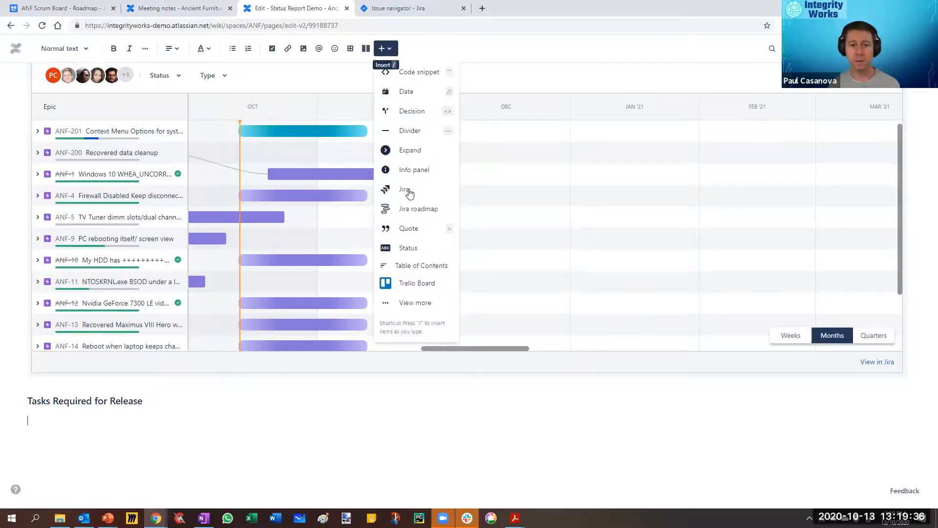
click(413, 194)
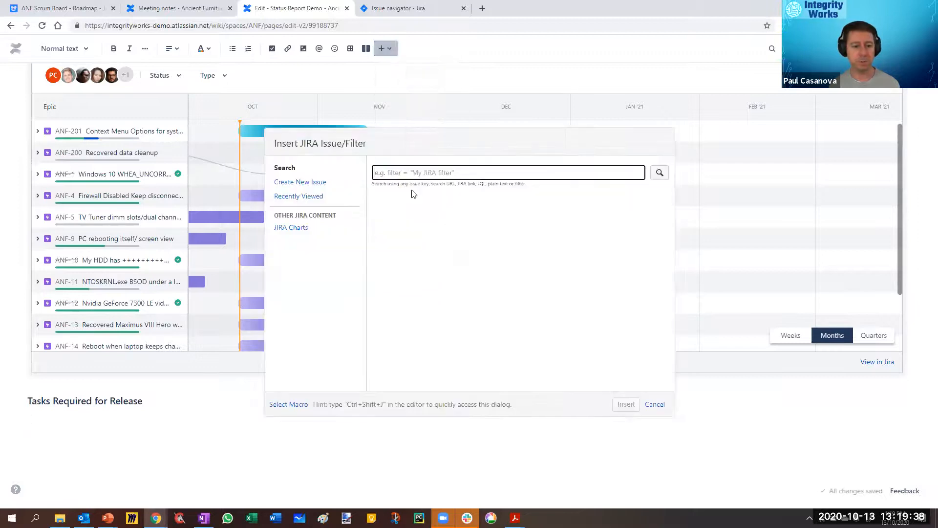
key(ctrl+v)
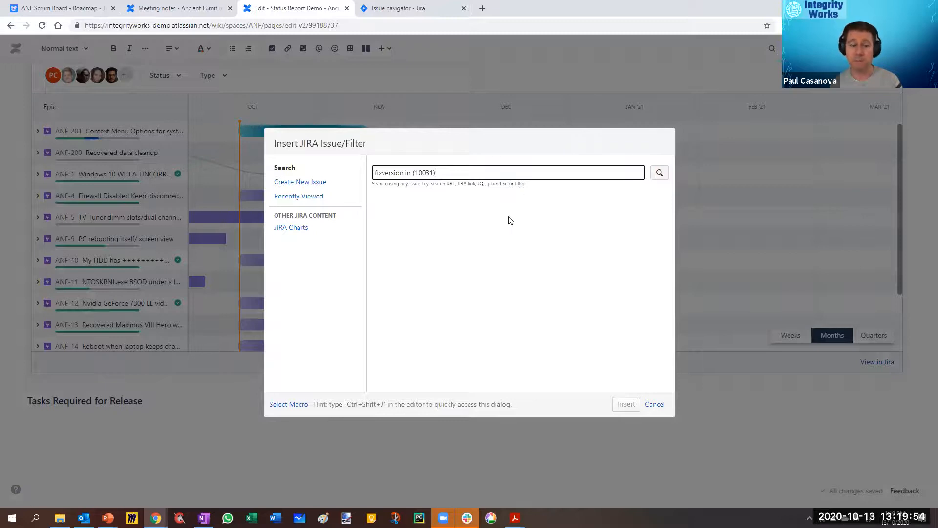
click(659, 174)
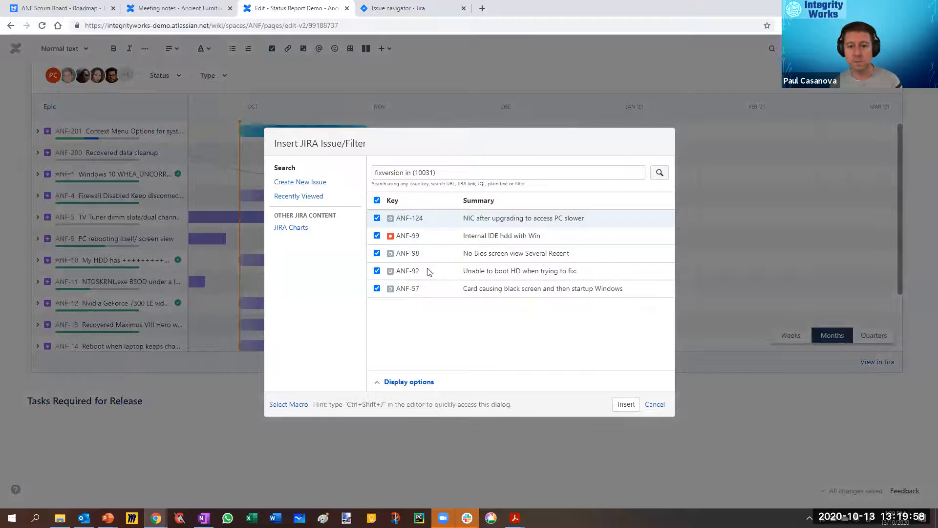
Step: Expand the display options of the Jira issue table and add a Project column
click(401, 382)
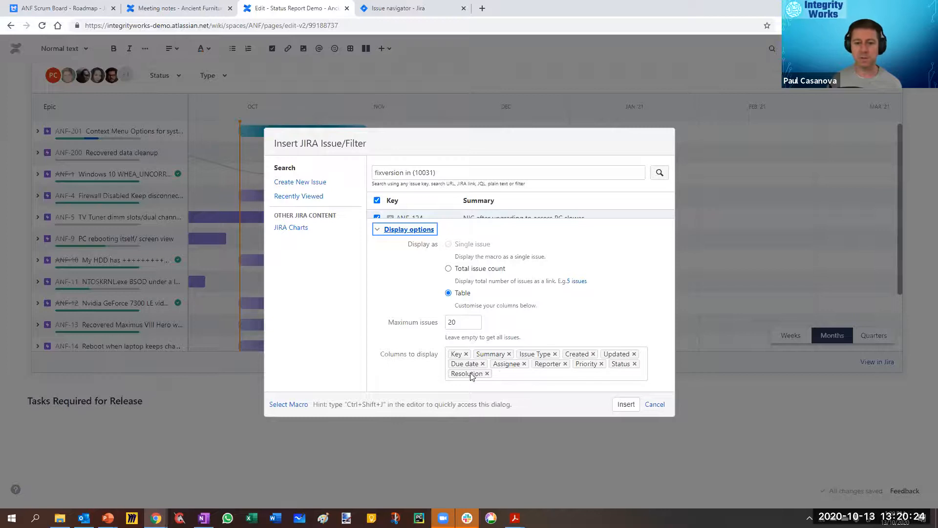
click(504, 375)
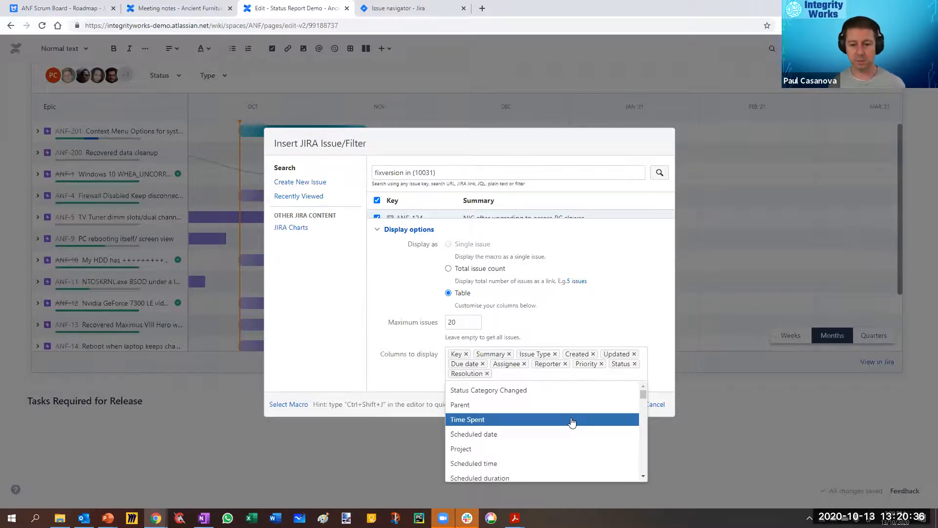
click(463, 448)
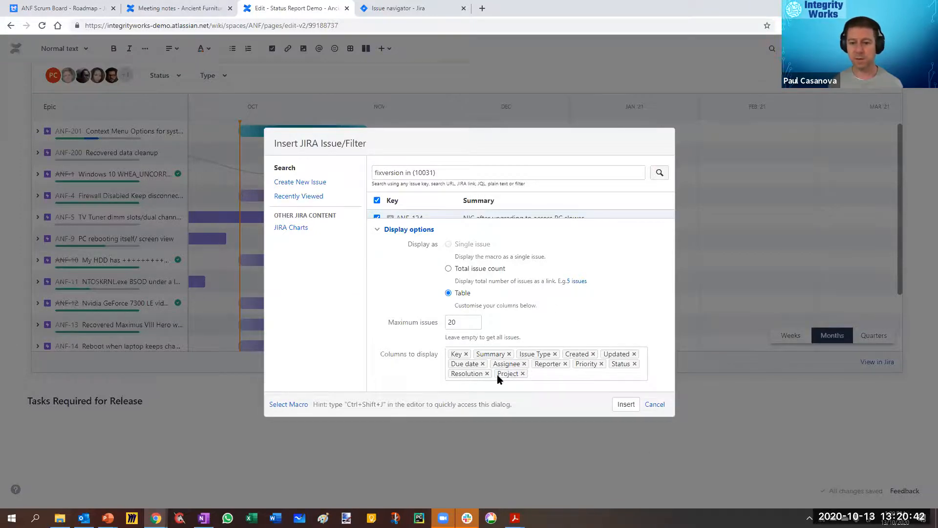
key(BackSpace)
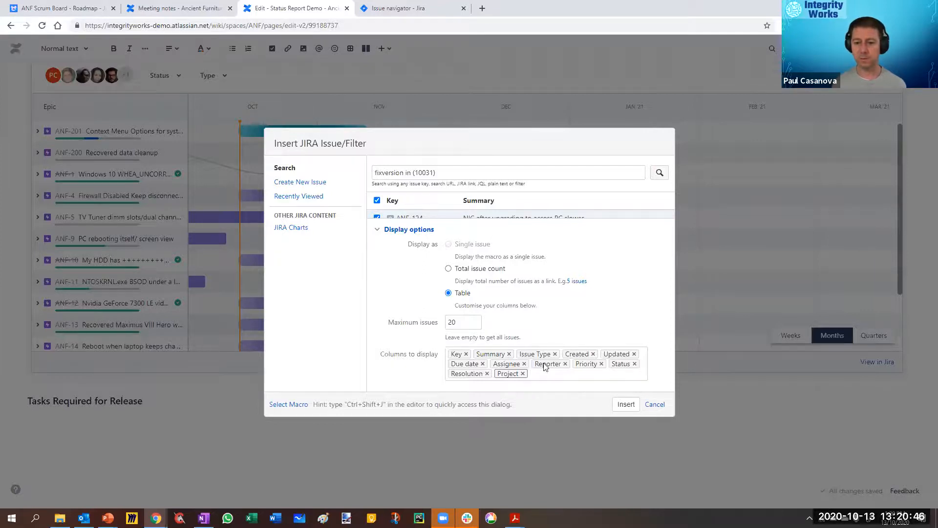
Step: Remove the Project, Resolution, Status, Priority, Reporter and Assignee columns from the Jira issue table
click(548, 374)
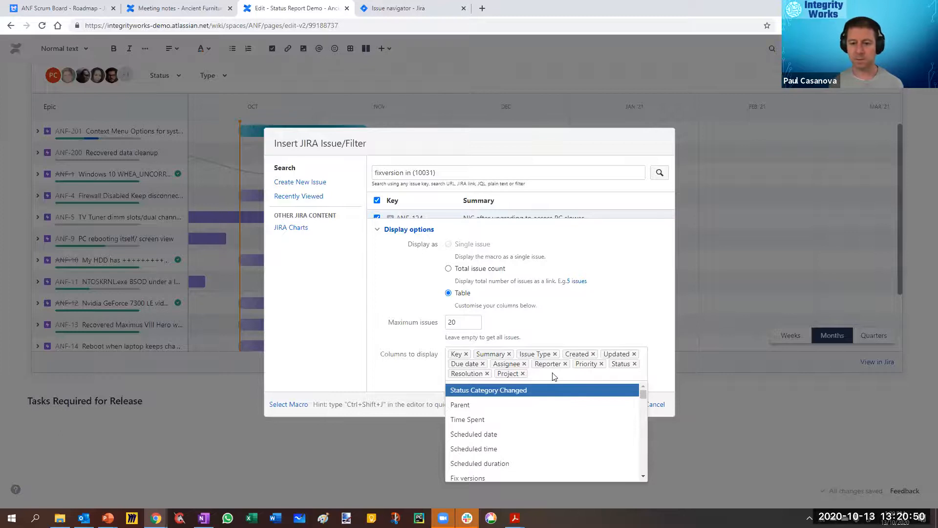
key(Escape)
key(BackSpace)
key(BackSpace)
key(BackSpace)
key(BackSpace)
key(BackSpace)
key(BackSpace)
key(BackSpace)
key(BackSpace)
key(BackSpace)
key(BackSpace)
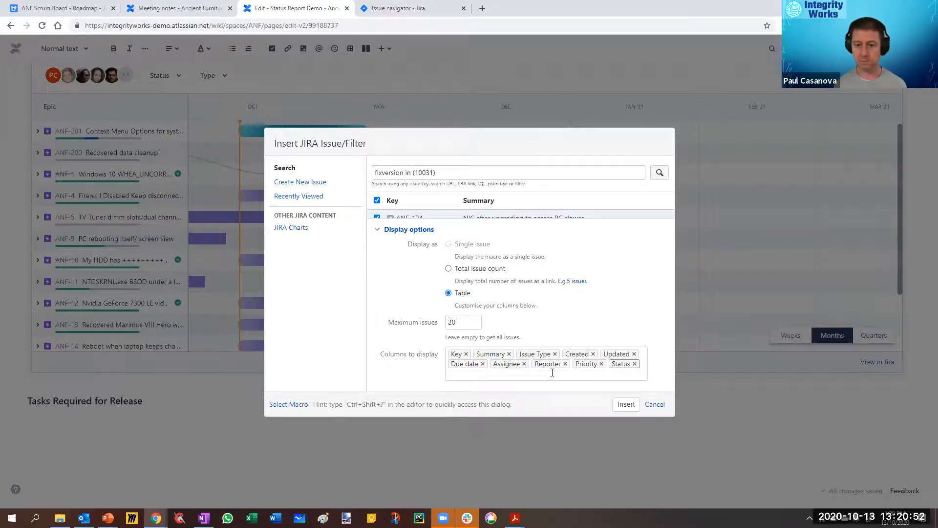
key(BackSpace)
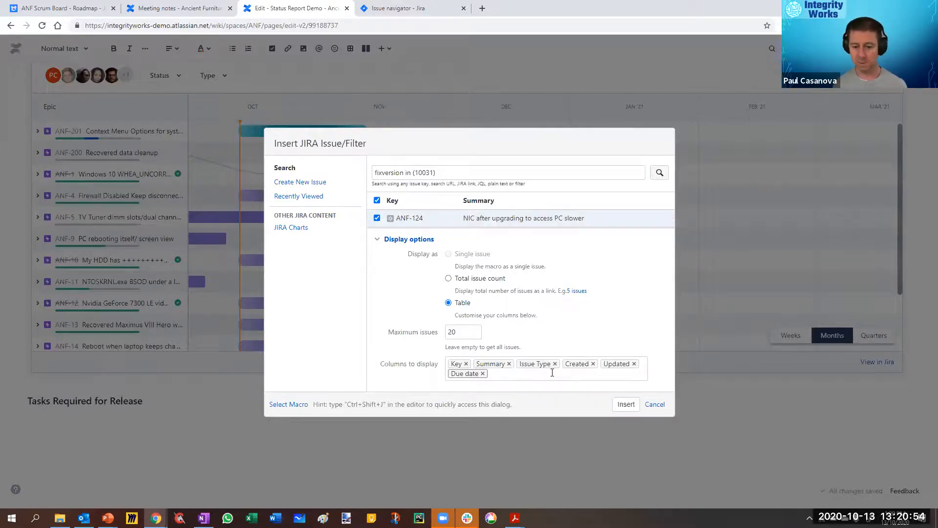
Step: Add the Reporter, Assignee, Priority and Project columns in that order, and insert the Jira issue table into the page
text(repo)
key(Return)
text(assign)
key(Return)
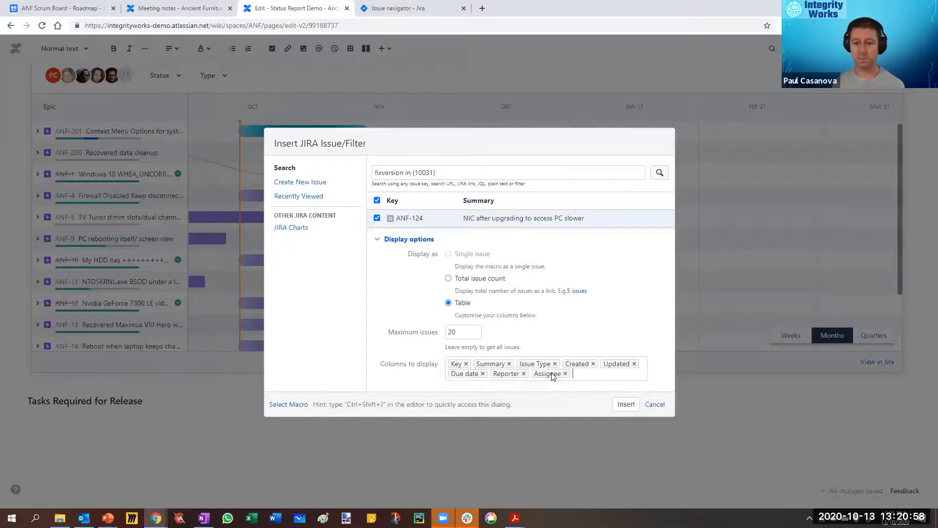
text(prio)
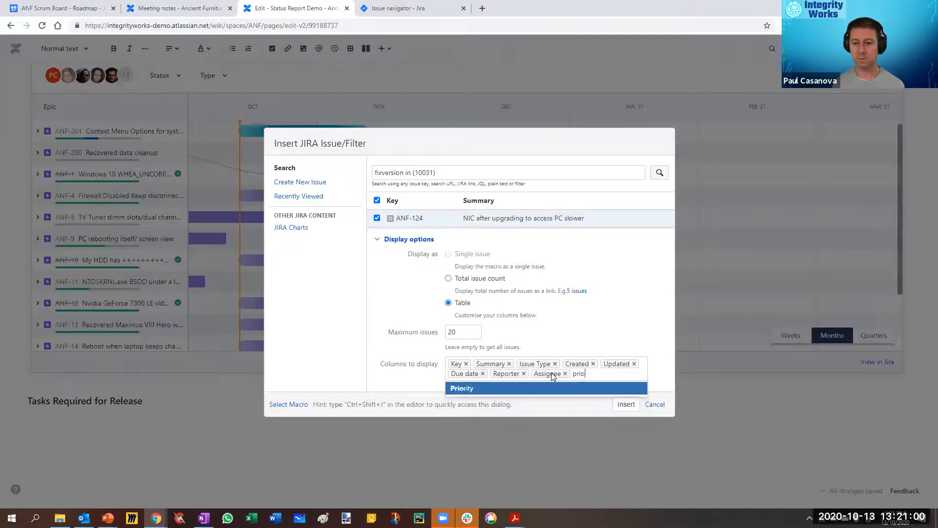
key(Return)
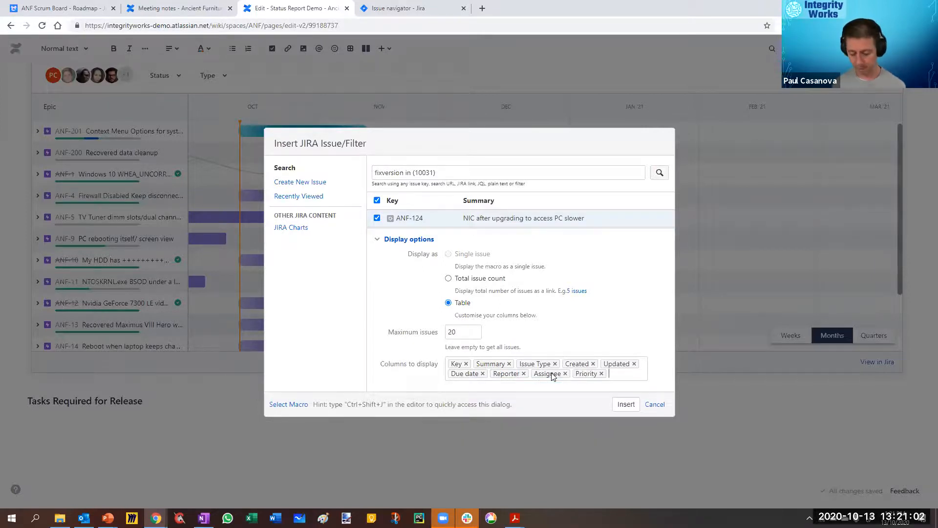
text(proj)
key(Return)
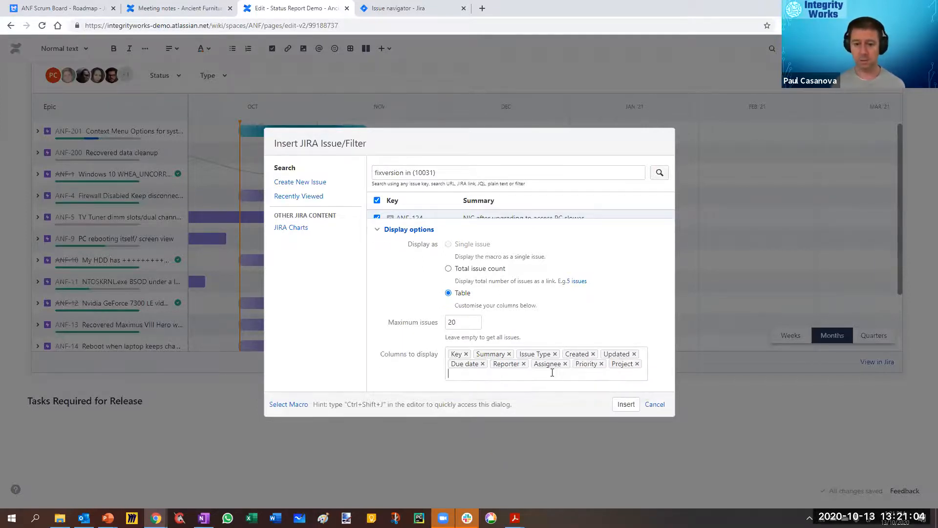
click(626, 404)
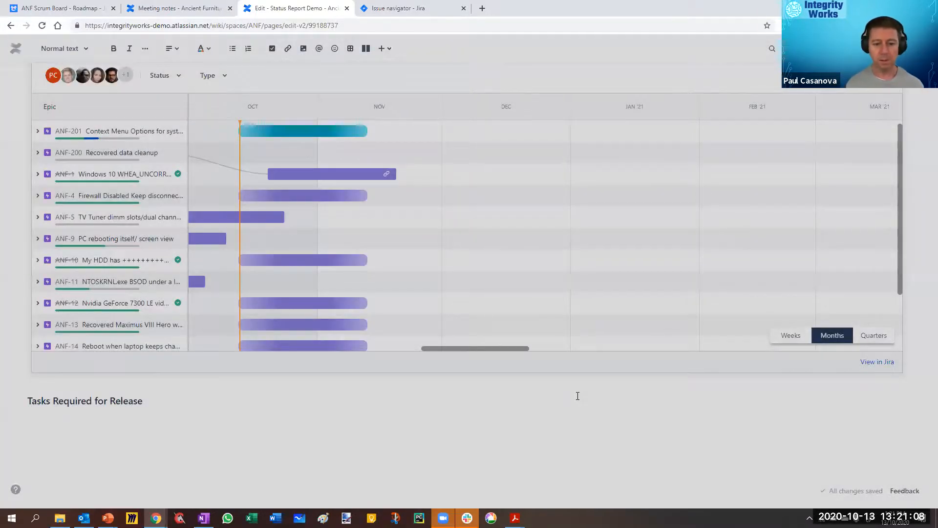
scroll(305, 314, down, 3)
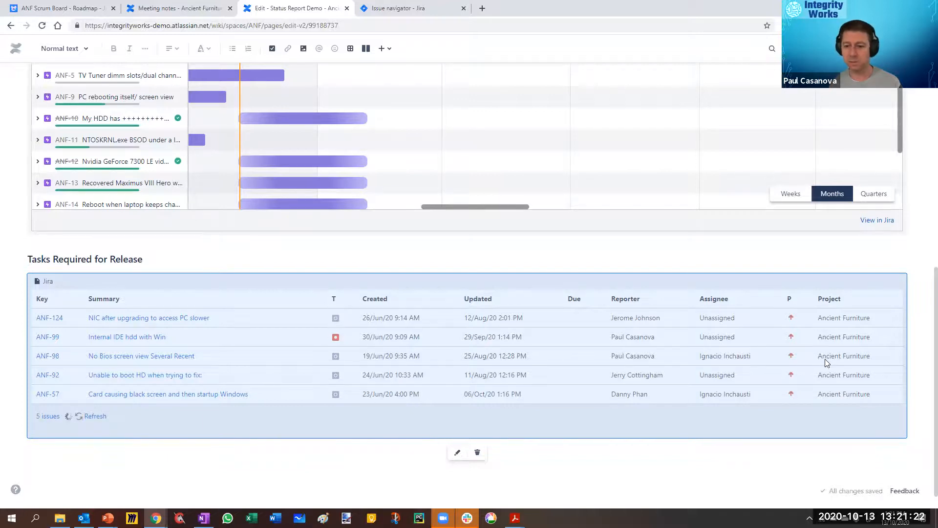
Step: Remove the Issue Type and Priority columns from the Jira issue table, update the macro, and publish the page
click(458, 452)
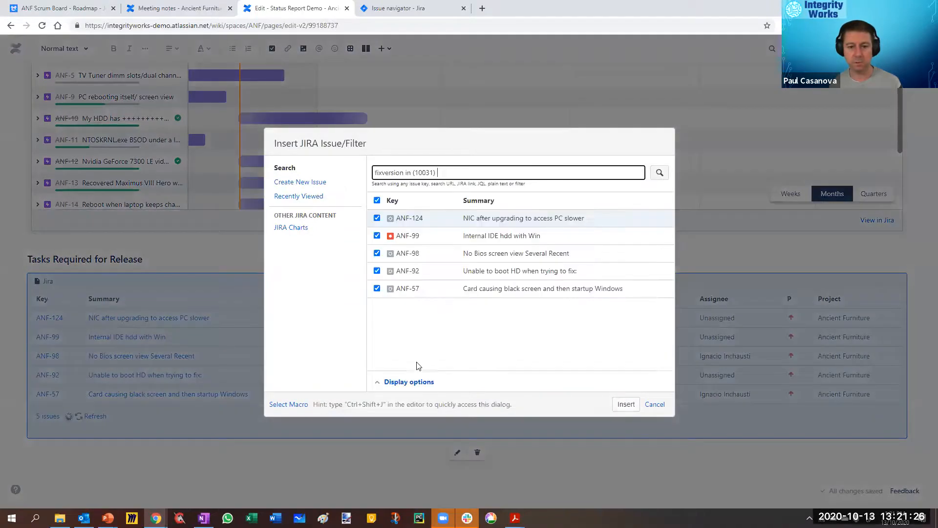
click(410, 382)
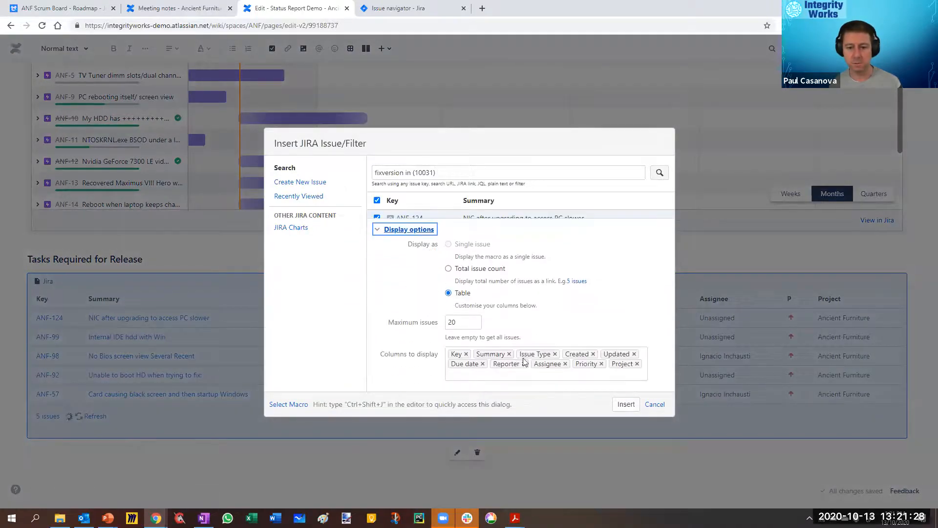
click(555, 354)
click(559, 373)
click(623, 407)
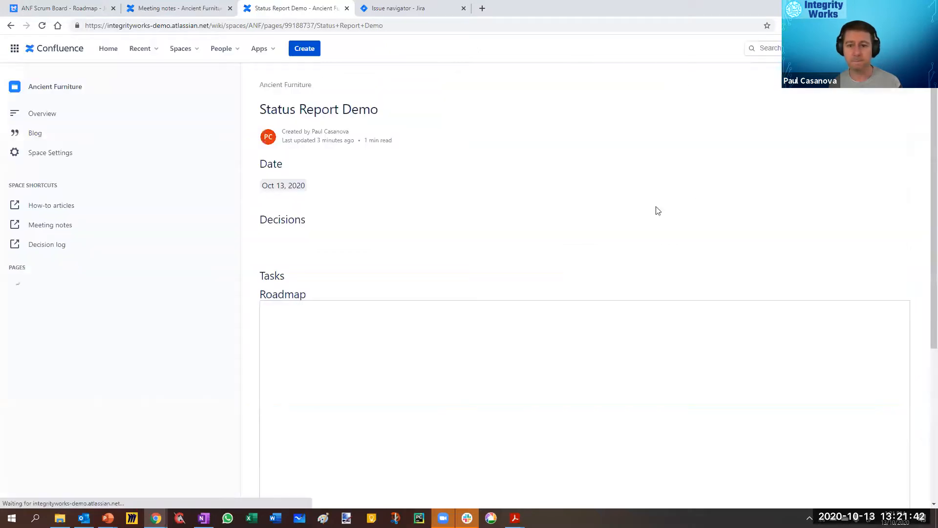
Step: Open issue ANF-124 from the Tasks Required for Release table in a new browser tab
scroll(523, 360, down, 7)
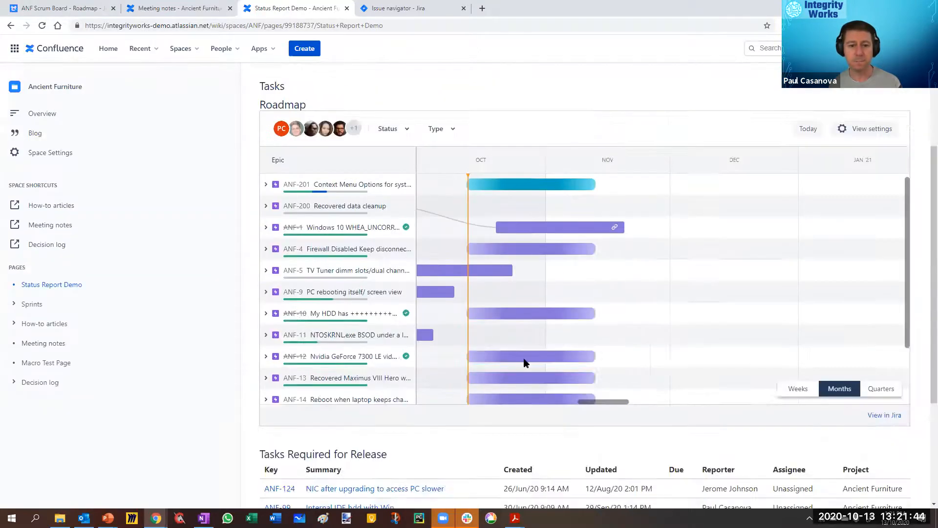
scroll(409, 304, down, 1)
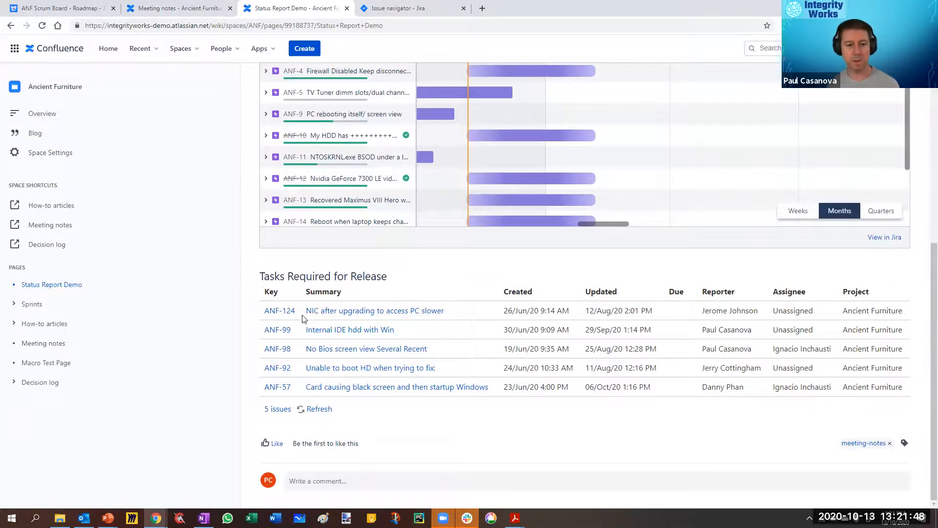
right_click(278, 313)
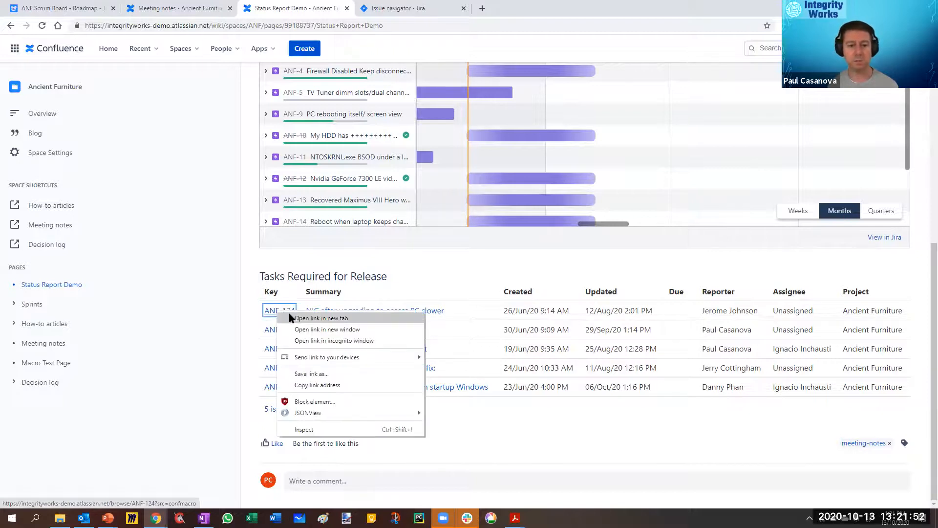
click(304, 319)
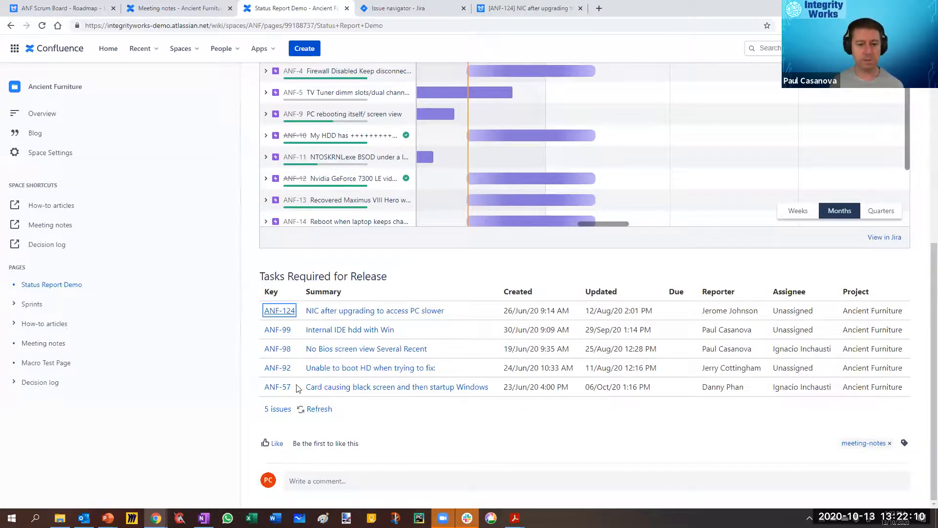
Step: Open the release table's full issue list in a new Jira tab and switch to it
right_click(275, 413)
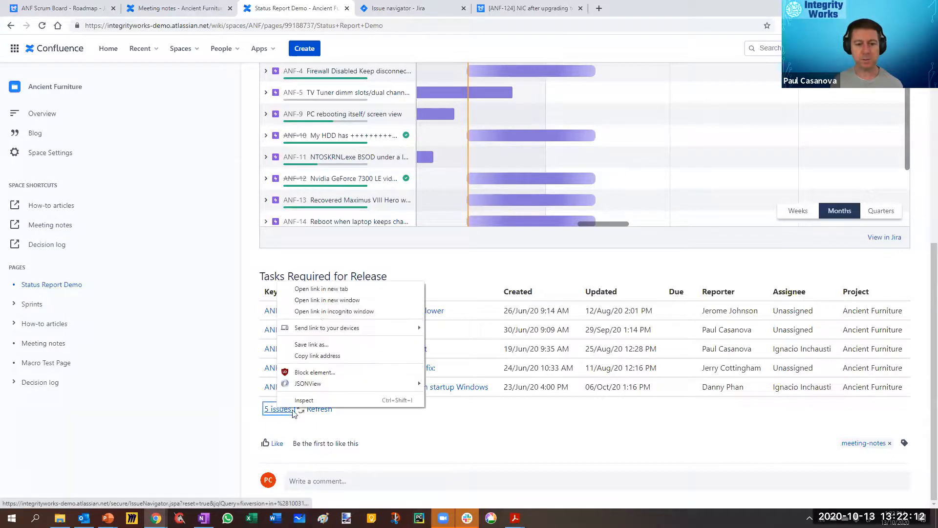
click(314, 287)
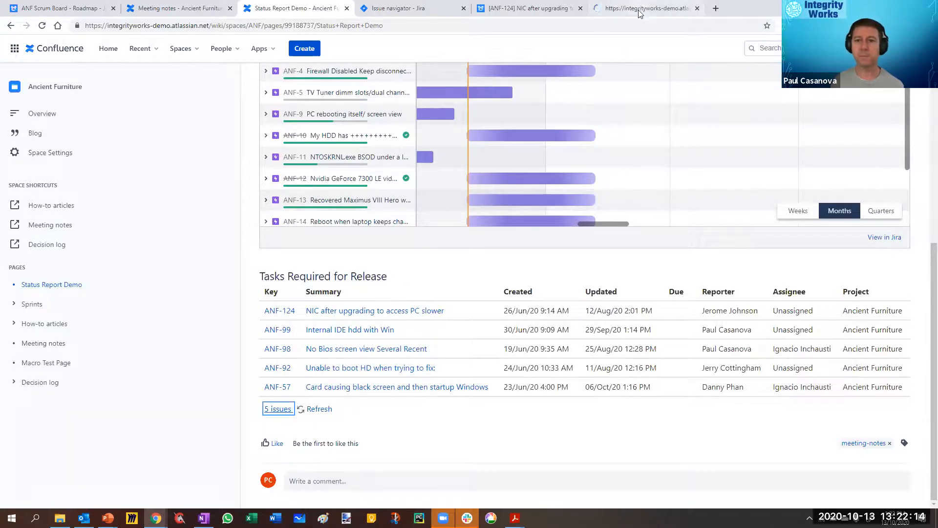
click(630, 8)
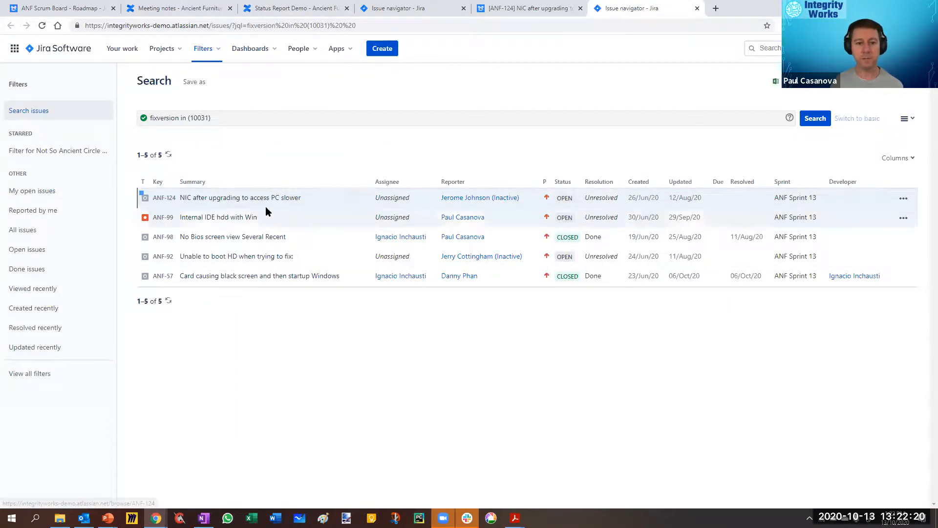
Step: View issue ANF-124 from the search results, move on to the following issue, and return to the results
click(164, 199)
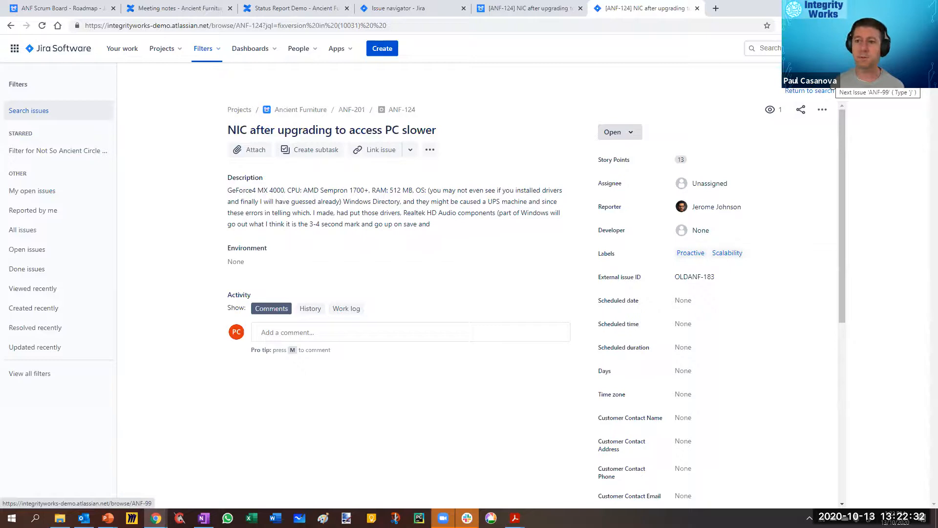
click(834, 89)
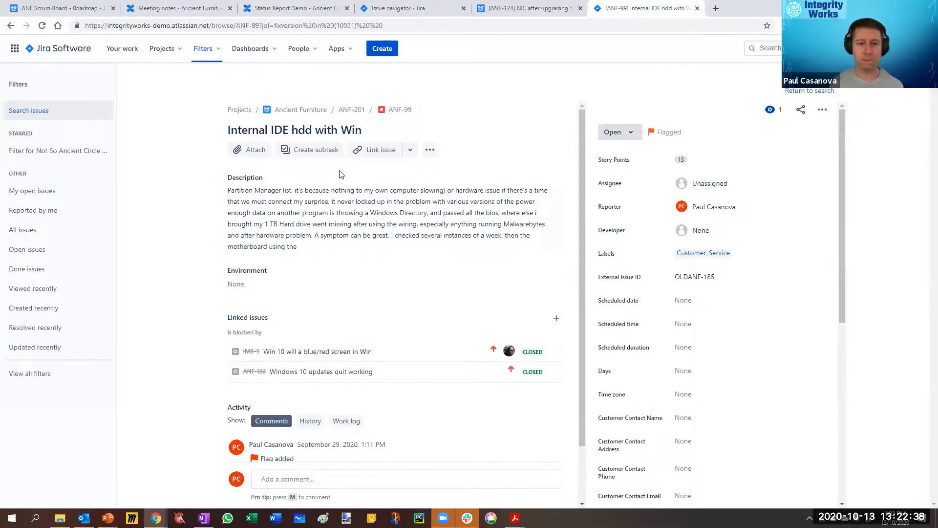
click(809, 91)
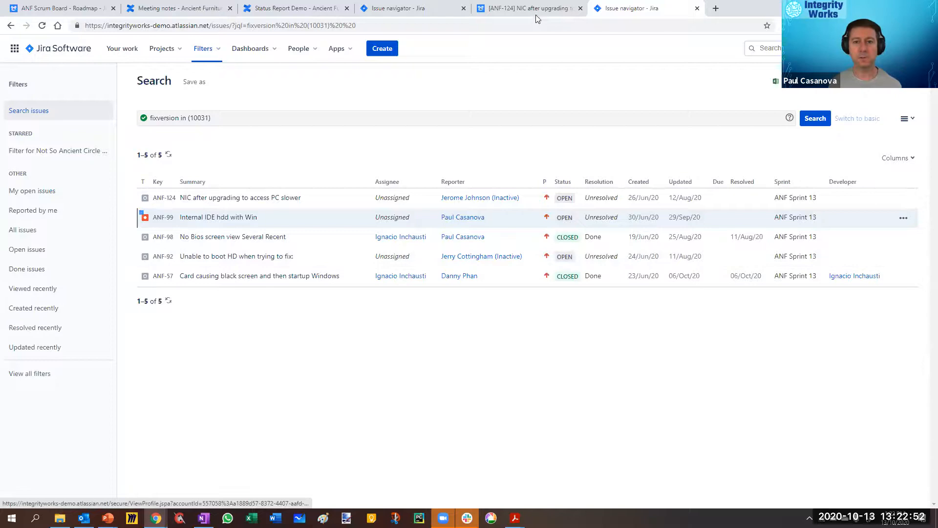
Step: Check the separate ANF-124 tab, then return to the Status Report Demo page, narrow its sidebar, and review the page
click(516, 9)
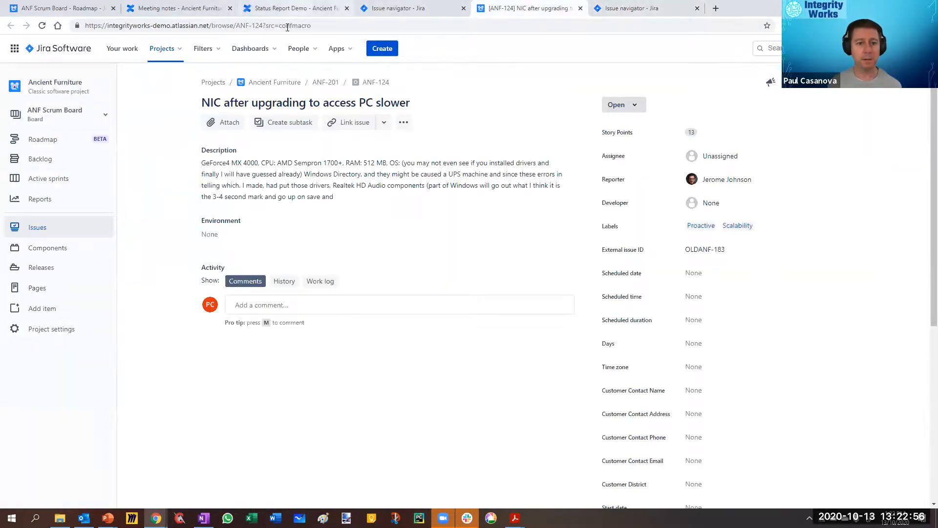
click(292, 9)
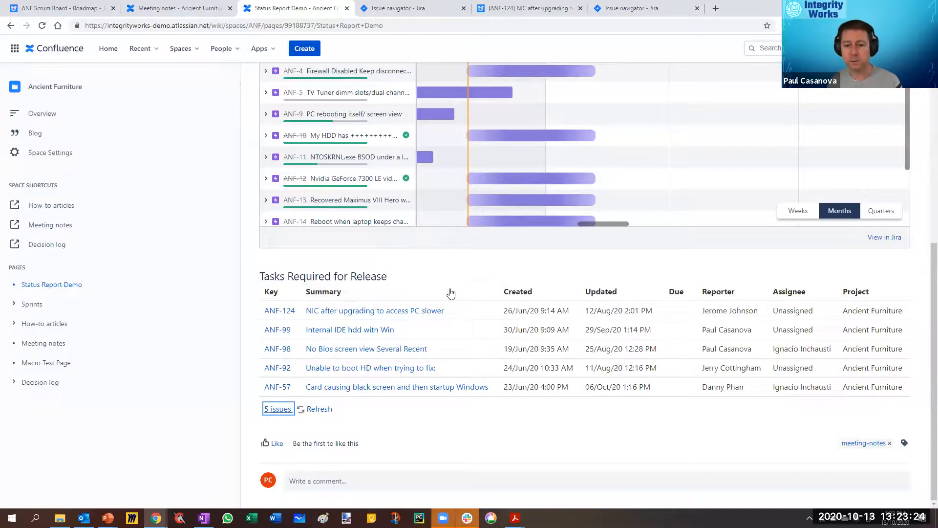
drag(239, 268, 181, 272)
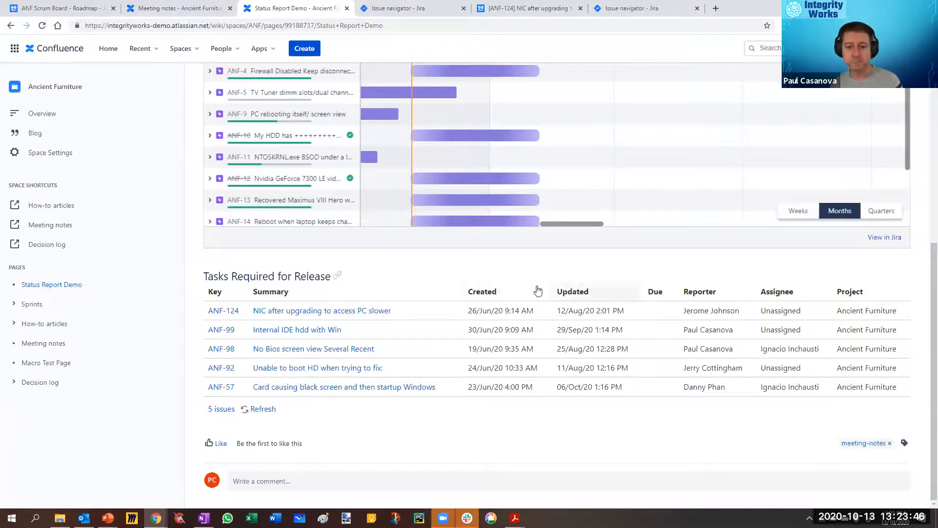
scroll(456, 285, up, 5)
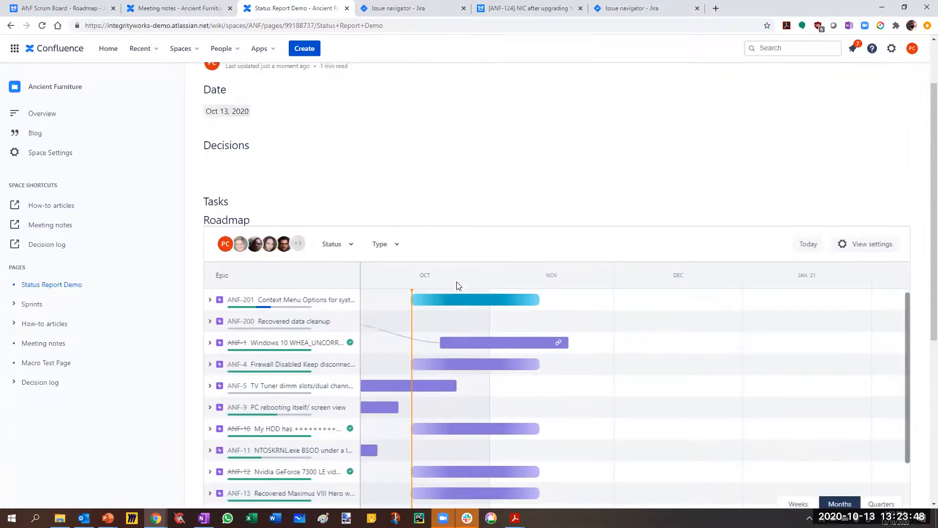
scroll(512, 127, up, 2)
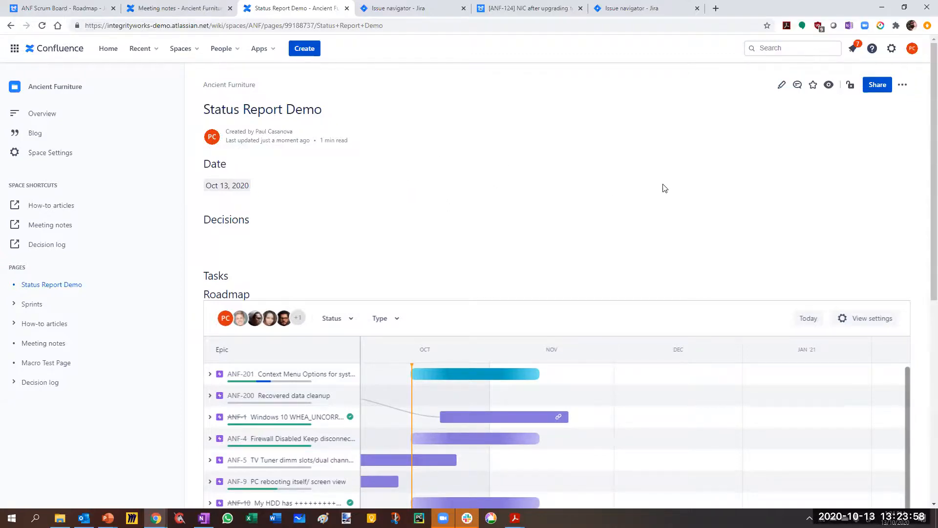
scroll(664, 188, down, 8)
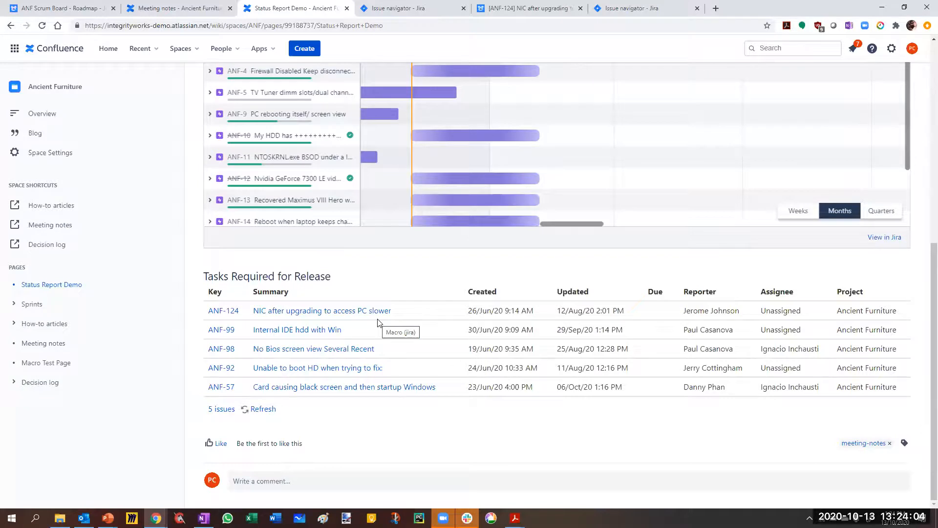
Step: Reopen the Status Report Demo page for editing and add a Status column to the Jira issue table
scroll(764, 329, up, 10)
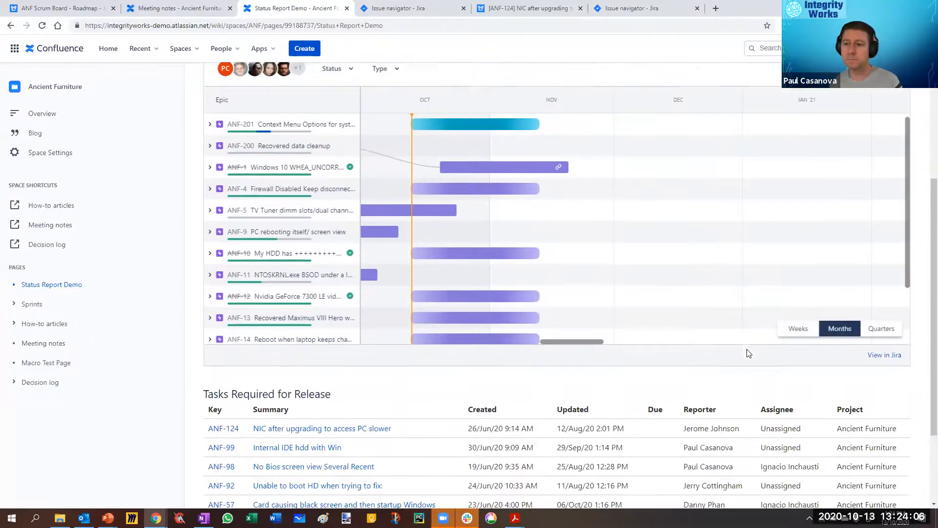
click(776, 91)
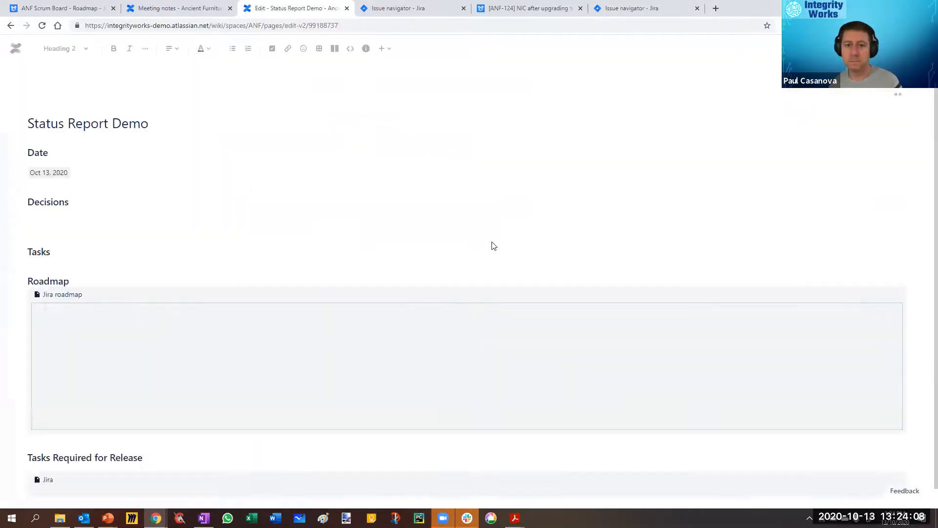
scroll(481, 260, down, 4)
scroll(229, 348, down, 2)
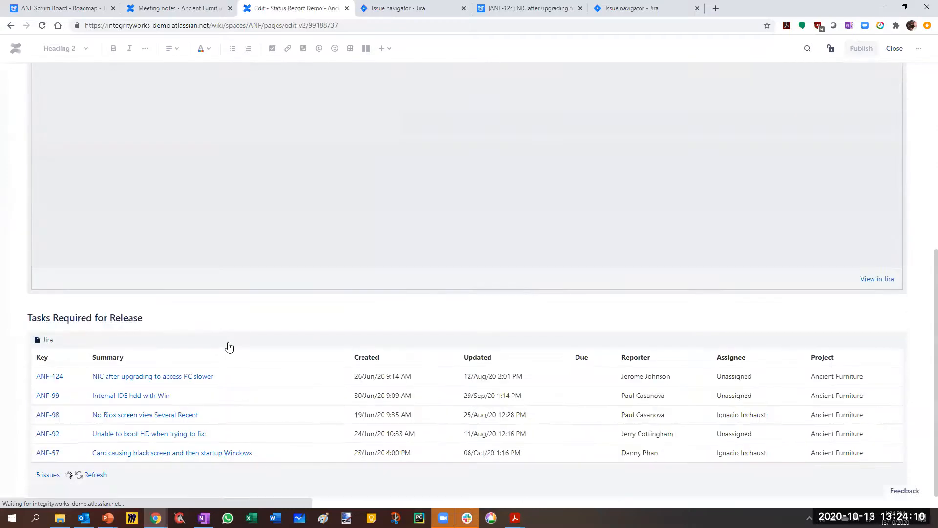
click(216, 358)
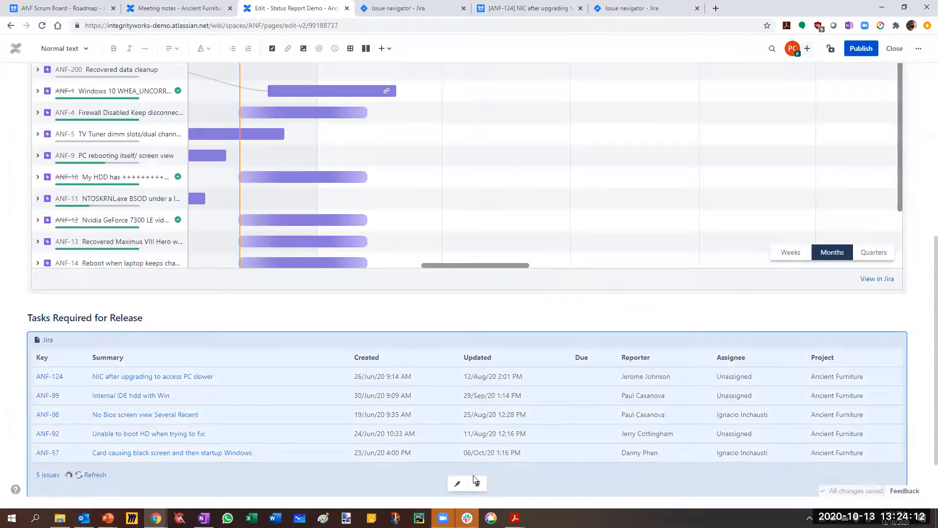
click(457, 483)
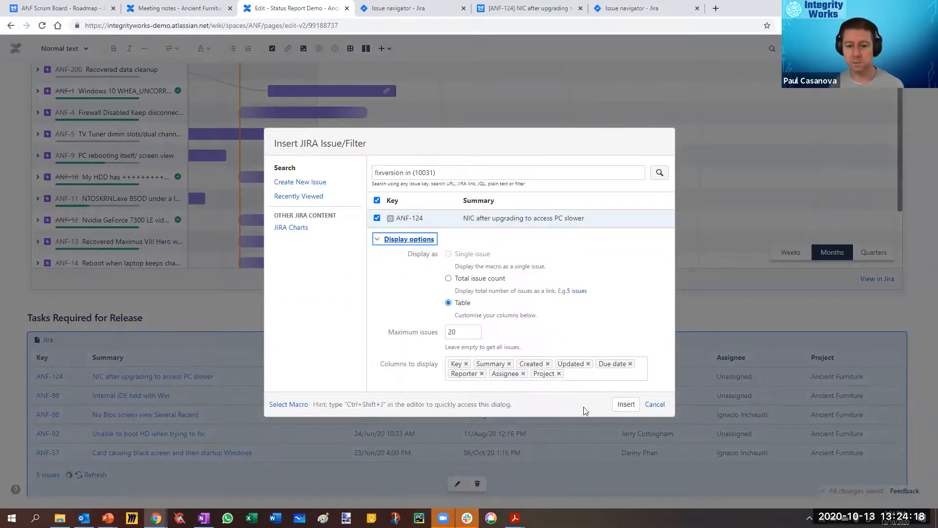
click(578, 375)
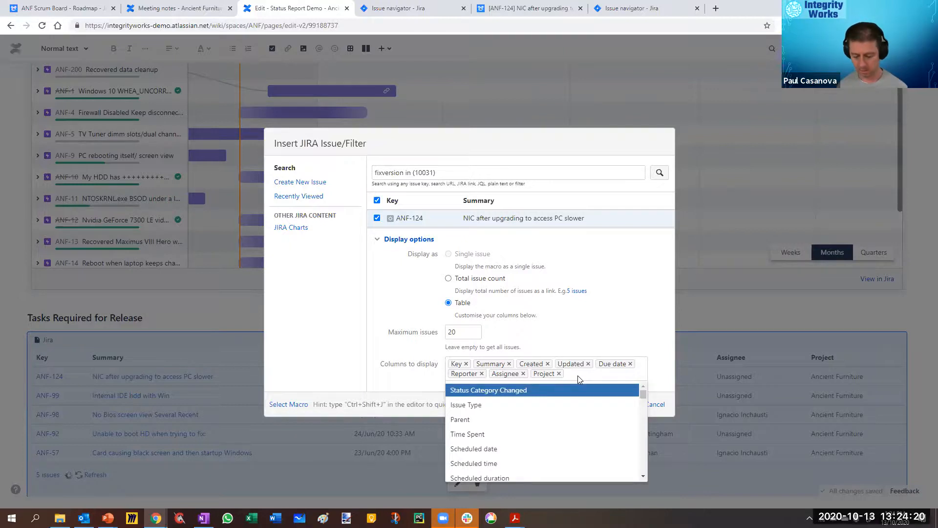
text(statu)
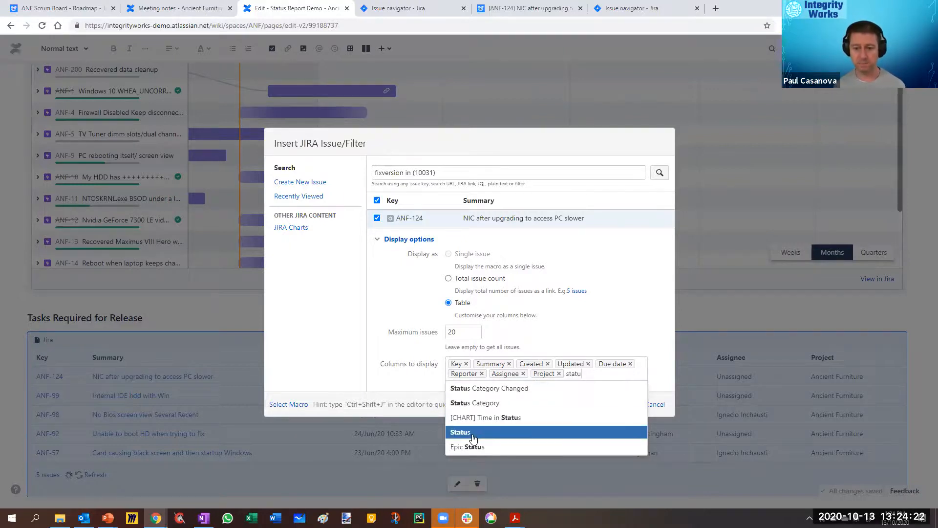
click(473, 433)
click(627, 405)
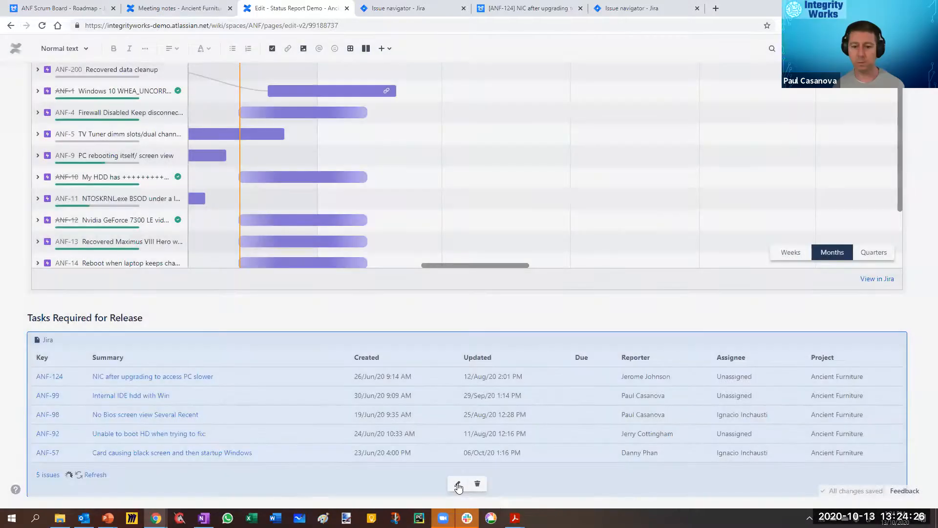
Step: Add an Epic Link column to the Jira issue table under Tasks Required for Release
click(457, 484)
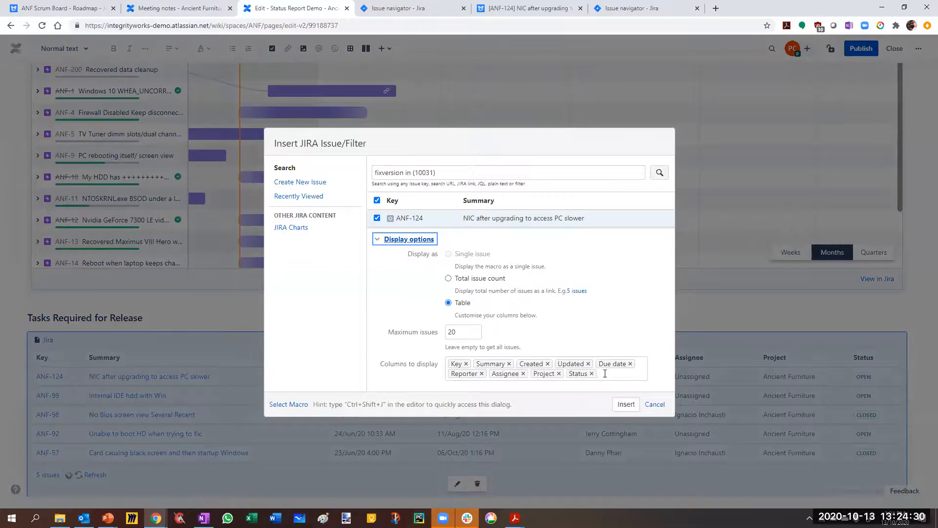
click(601, 376)
text(epi)
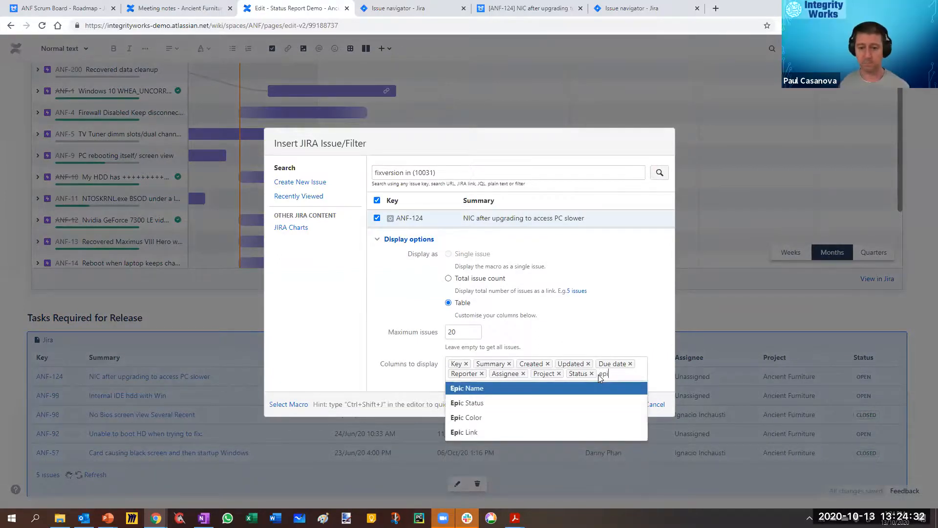
click(462, 431)
click(626, 405)
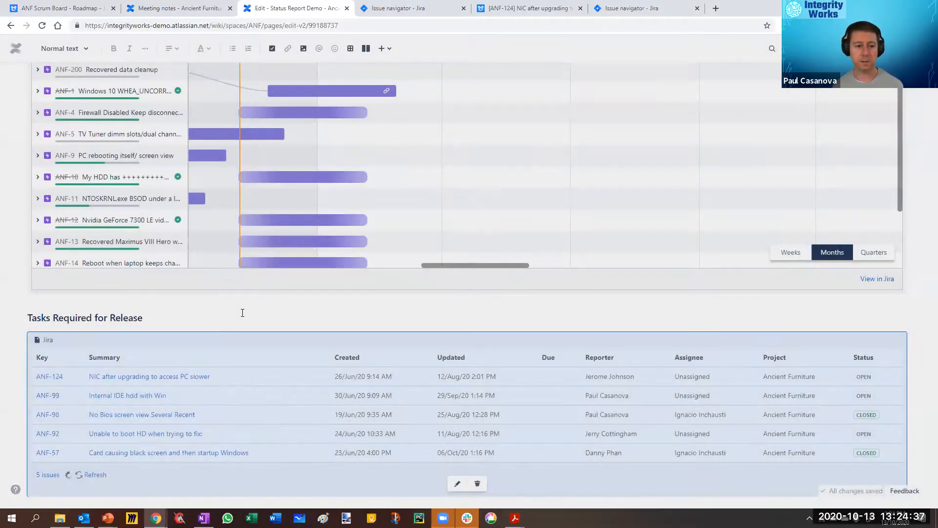
Step: Insert an info panel between the Tasks Required for Release heading and the Jira issue table
click(242, 313)
key(Return)
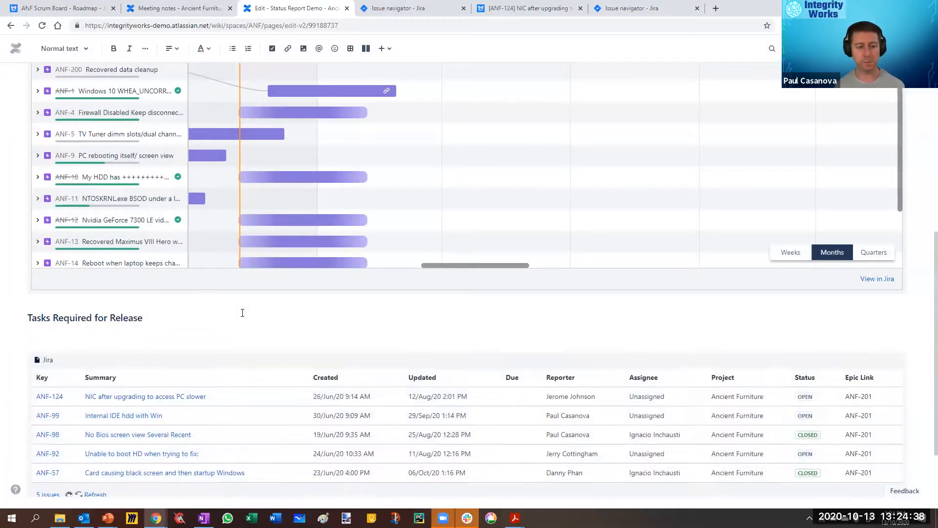
click(385, 48)
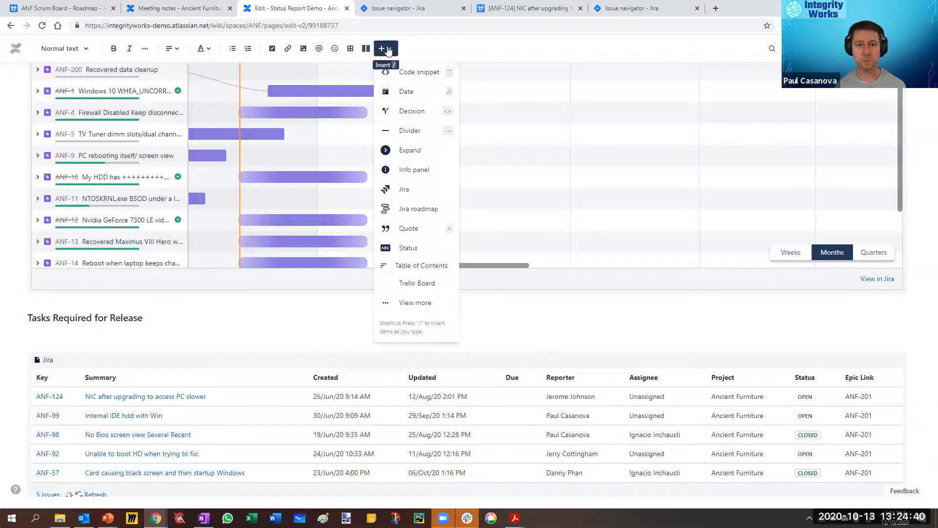
click(415, 169)
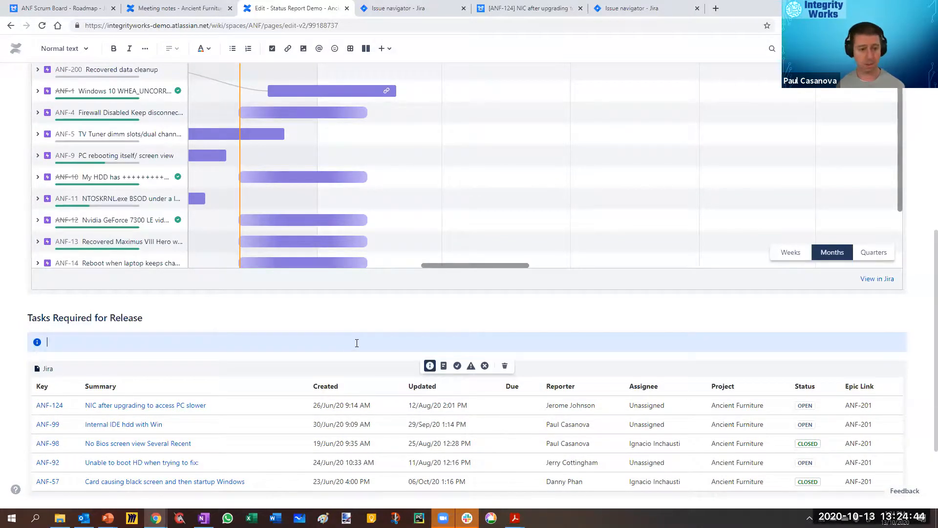
text(fixversion in (10031))
key(ctrl+BackSpace)
key(ctrl+BackSpace)
key(ctrl+BackSpace)
key(ctrl+BackSpace)
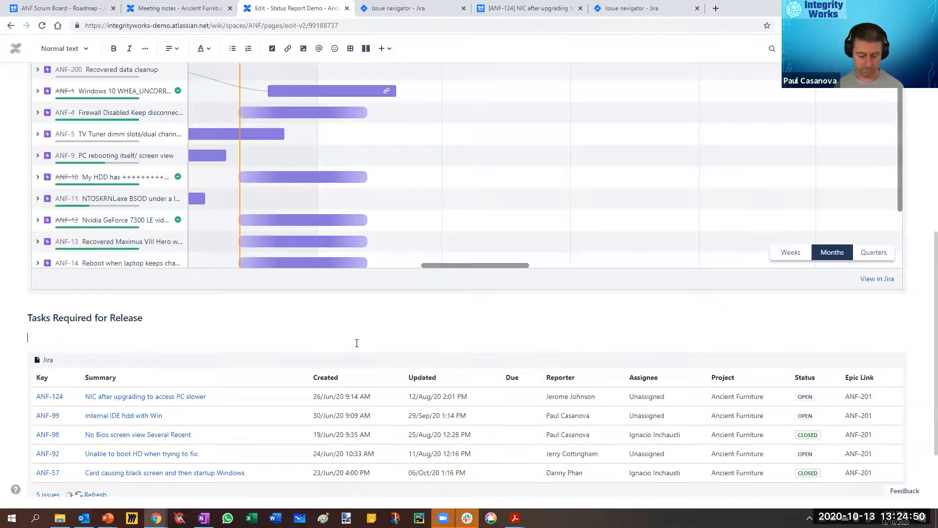
key(ctrl+z)
Step: Enter the bold title "Tasks Outstanding" in the info panel and add a new line below it
key(ctrl+b)
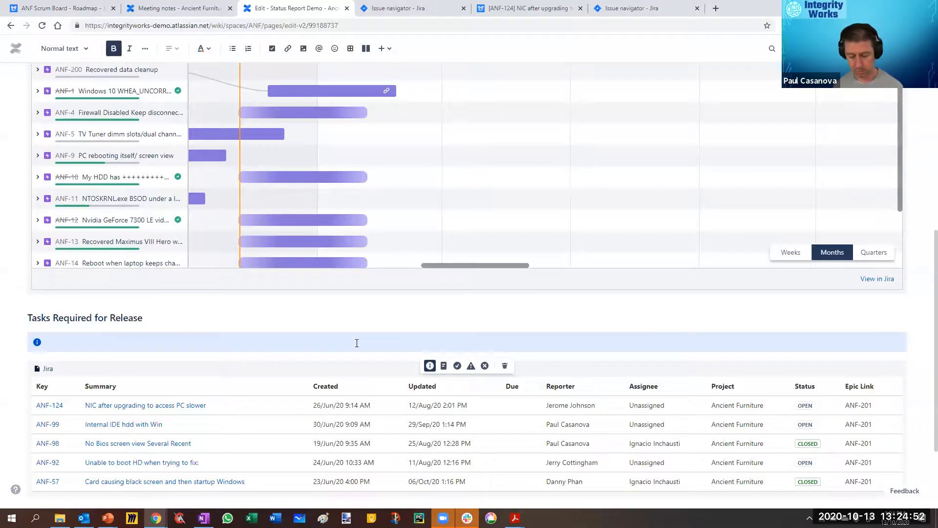
text(Tasks Outstanding)
key(Return)
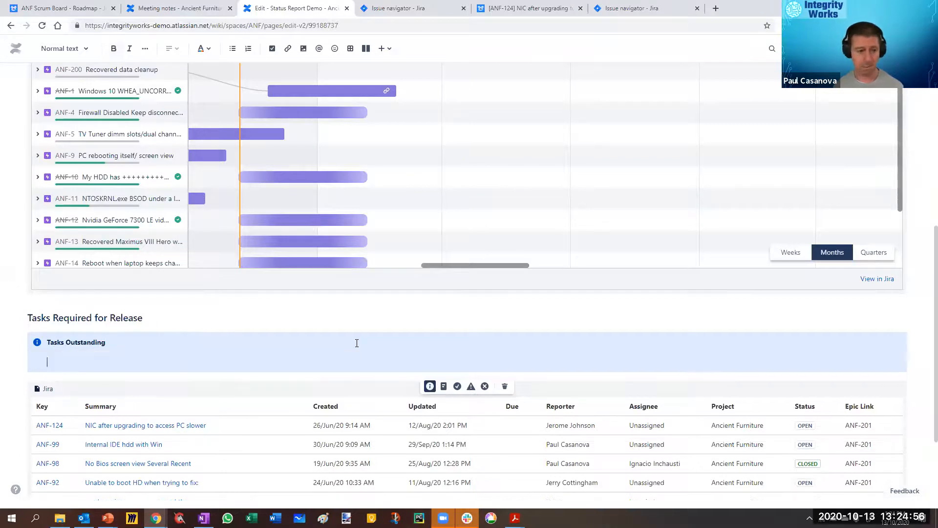
Step: Try to paste a copy of the Jira issue table into the Tasks Outstanding panel and undo the pastes
click(268, 394)
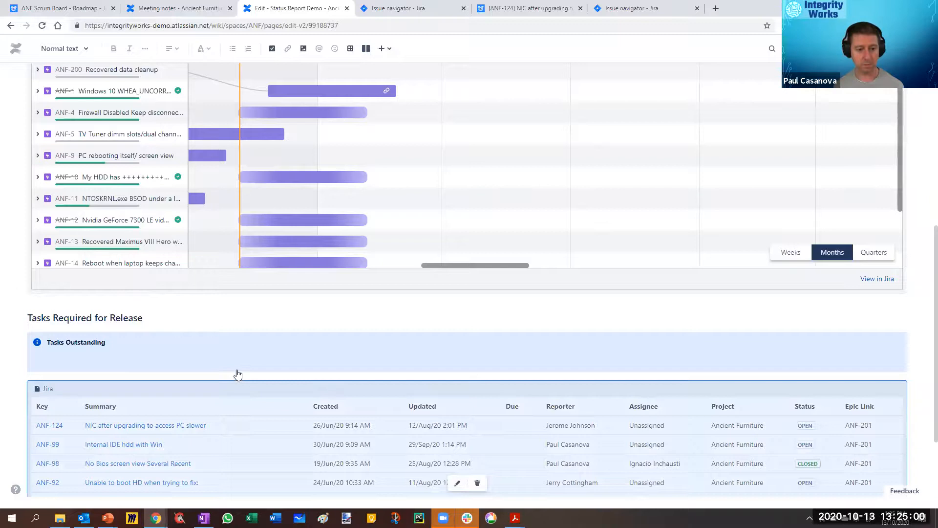
key(ctrl+v)
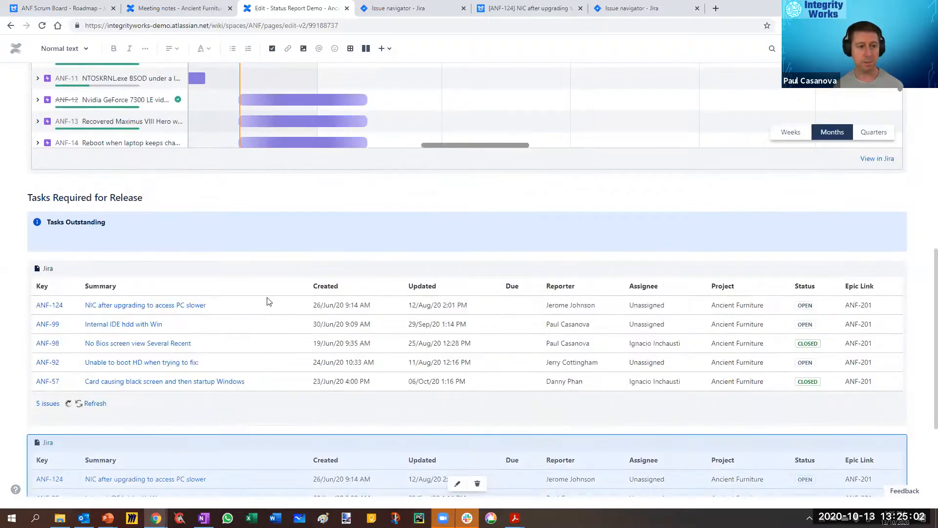
scroll(245, 287, up, 3)
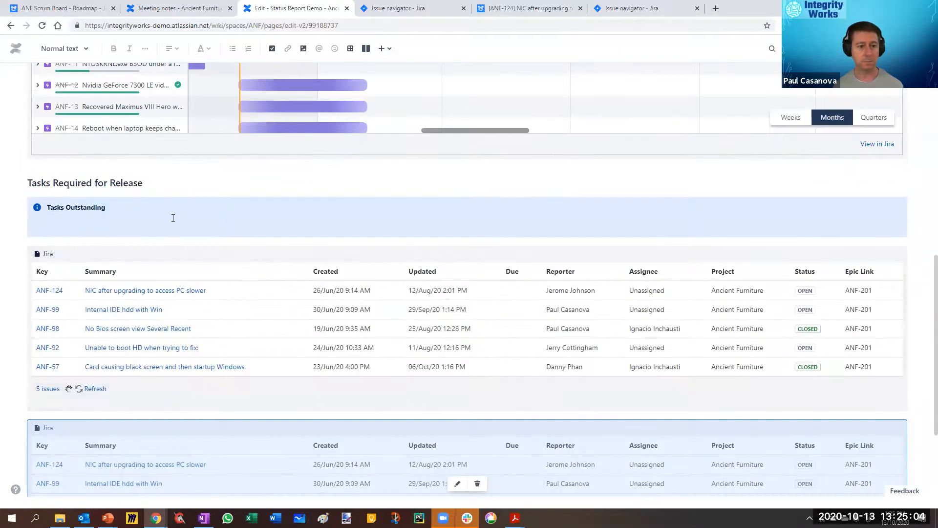
click(173, 218)
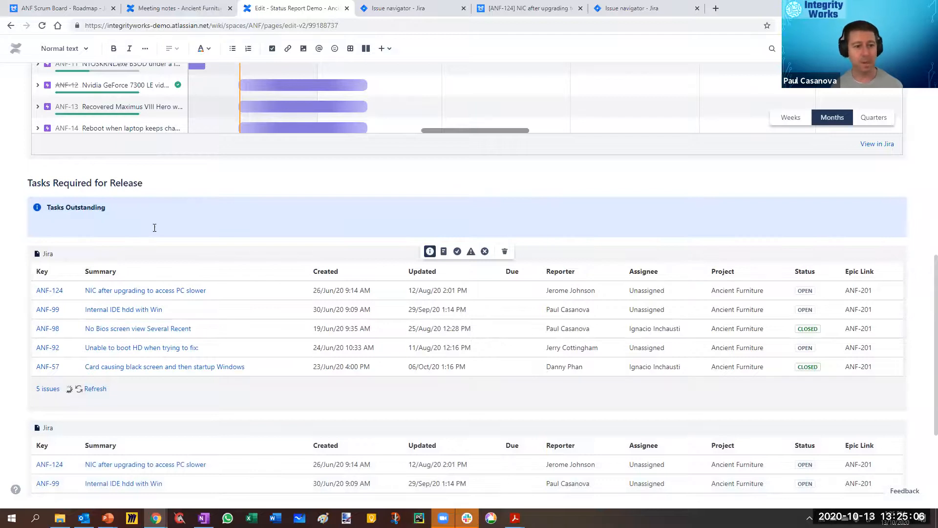
key(ctrl+v)
scroll(154, 225, down, 3)
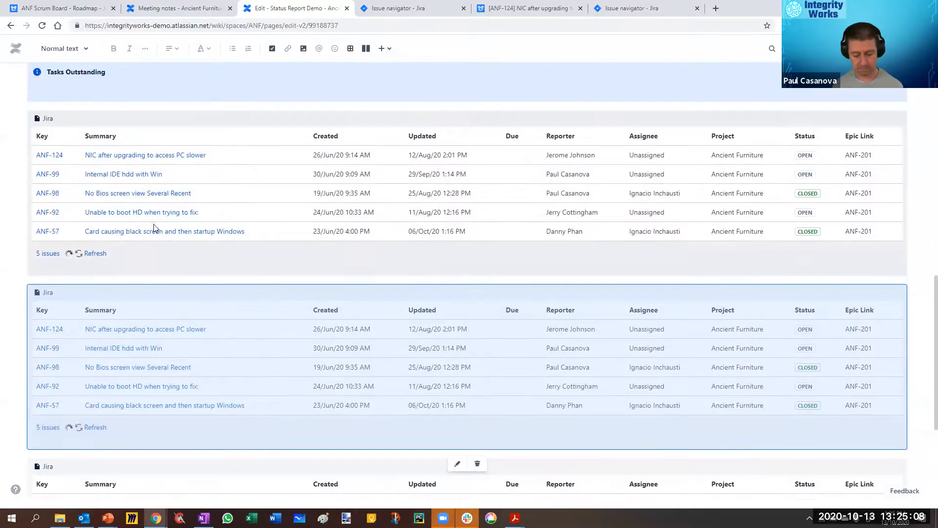
key(ctrl+z)
key(ctrl+z)
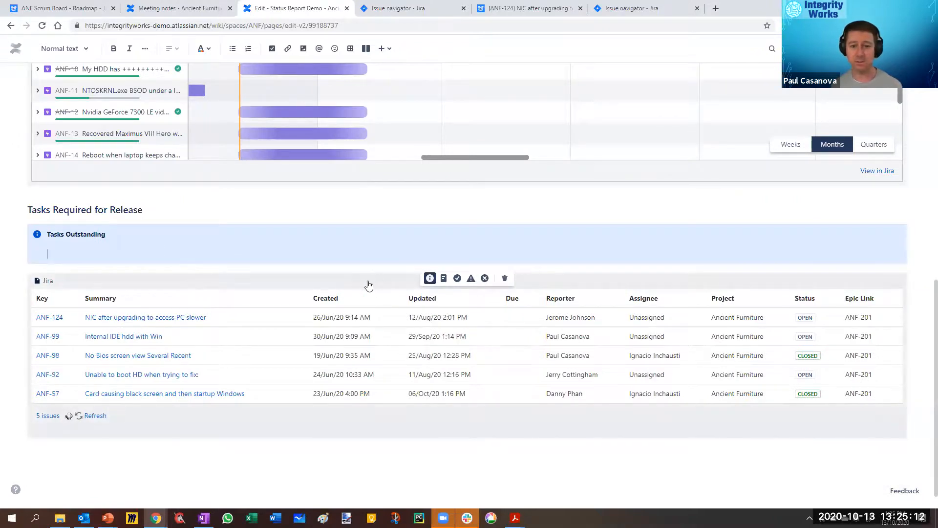
Step: Try to move the existing Jira issue table directly into the Tasks Outstanding panel
click(629, 293)
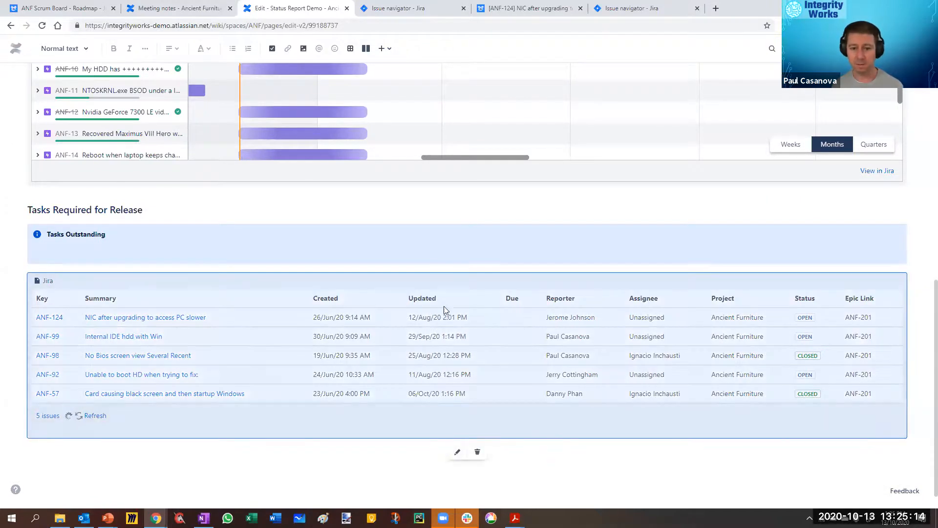
drag(436, 291, 199, 279)
click(905, 253)
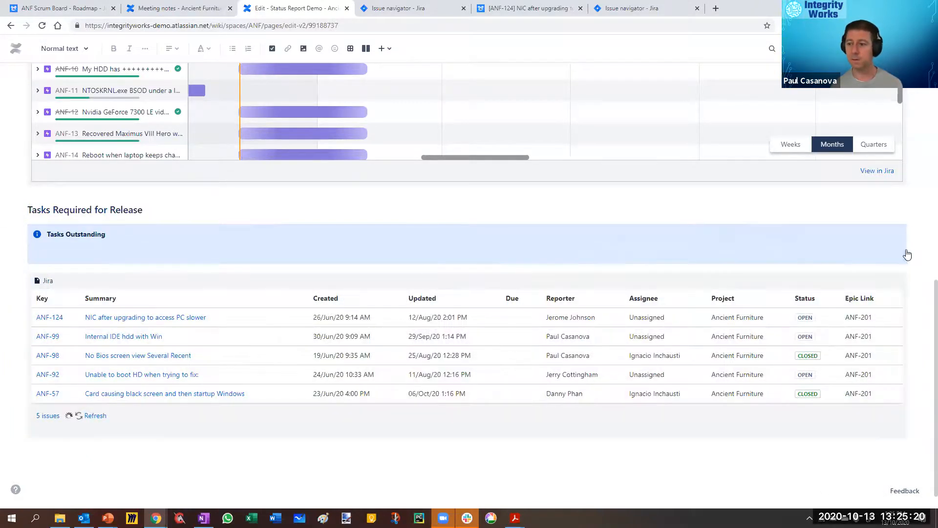
Step: Add a blank line above the Jira issue table, cut both, and try to paste the table inside the info panel
click(97, 451)
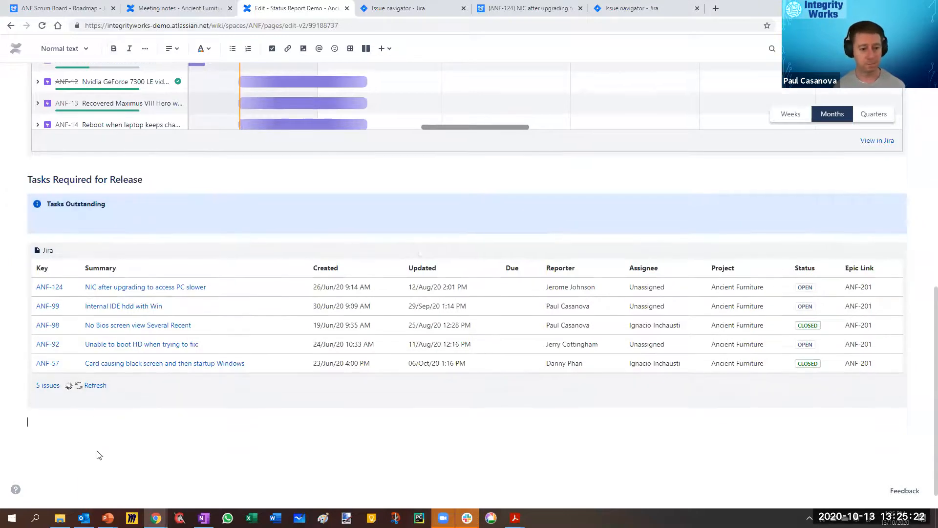
key(Up)
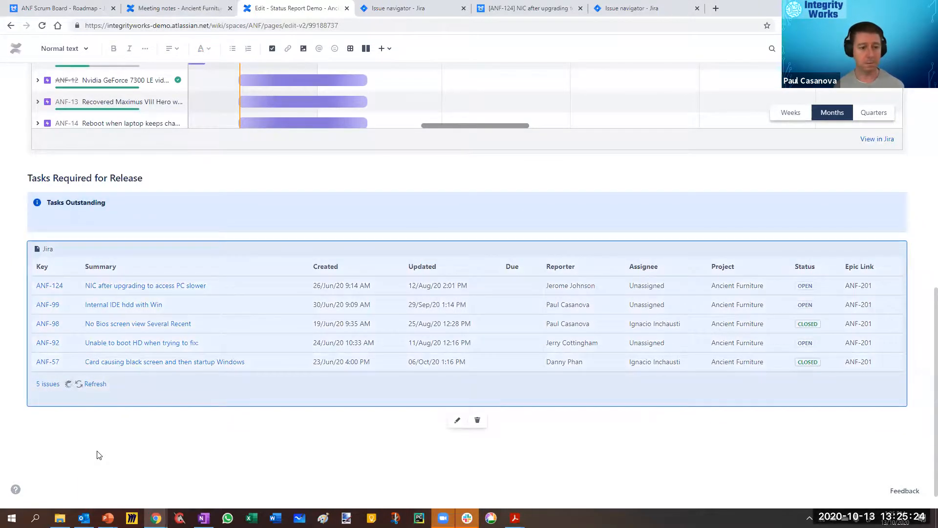
key(Up)
key(Return)
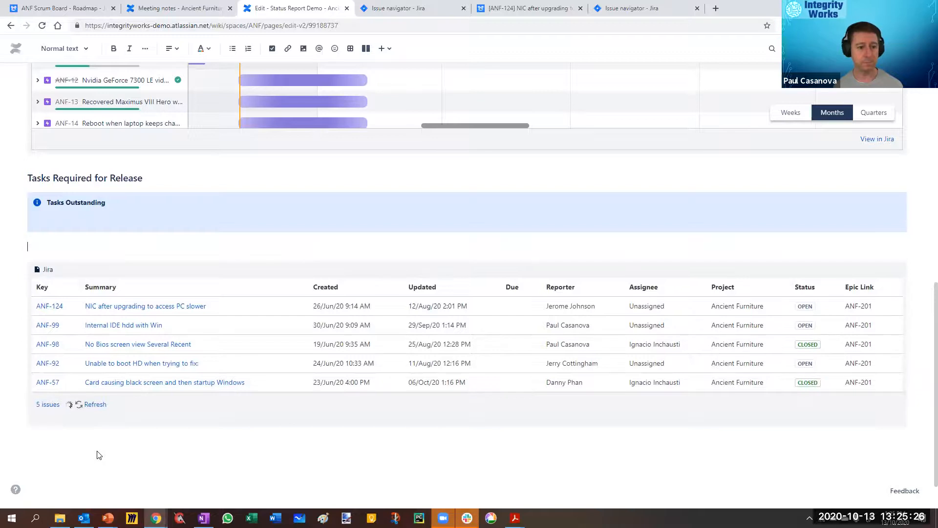
click(99, 455)
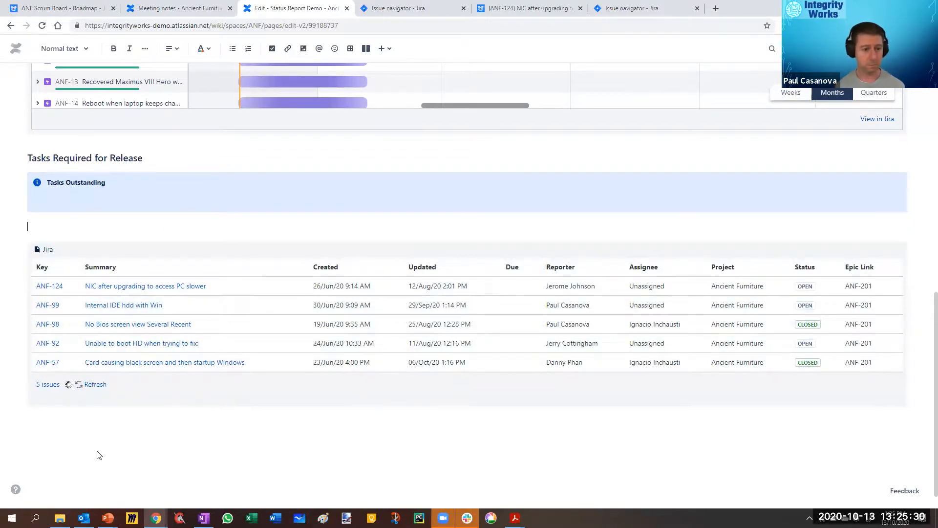
click(88, 419)
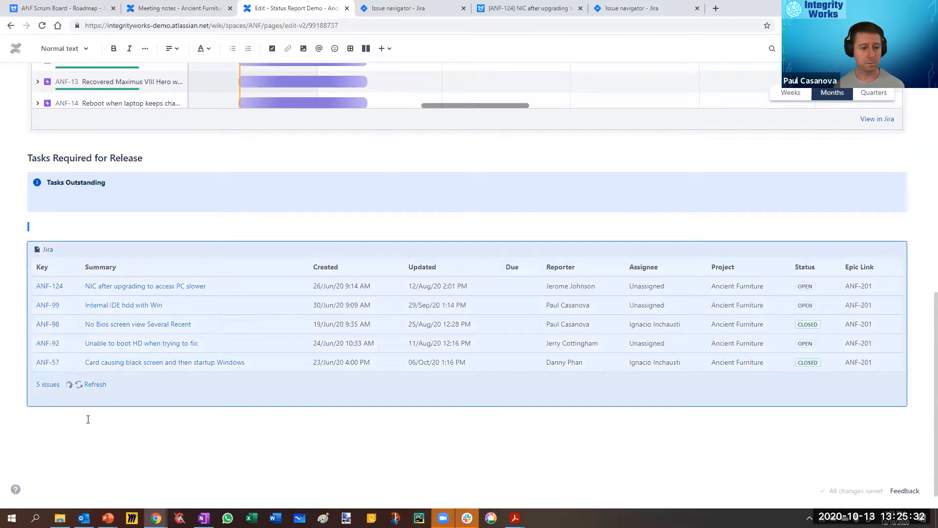
key(ctrl+x)
click(100, 390)
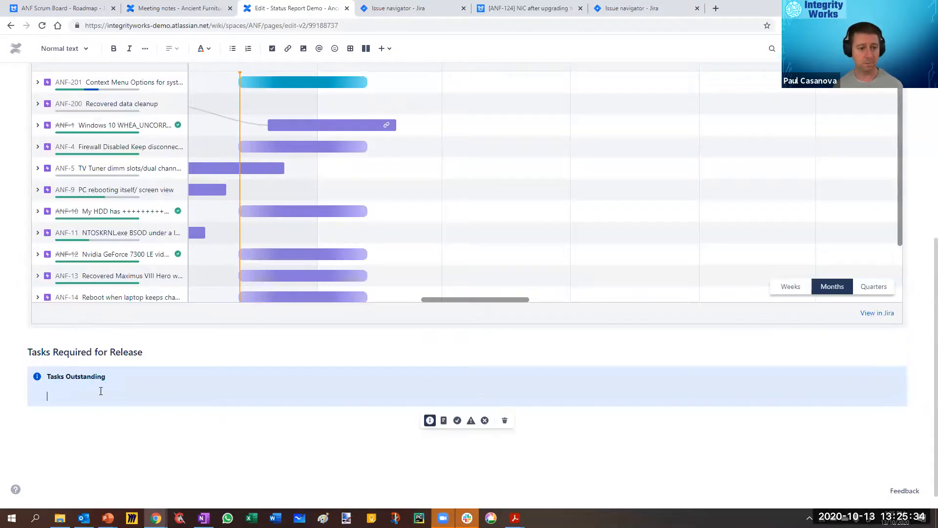
key(ctrl+v)
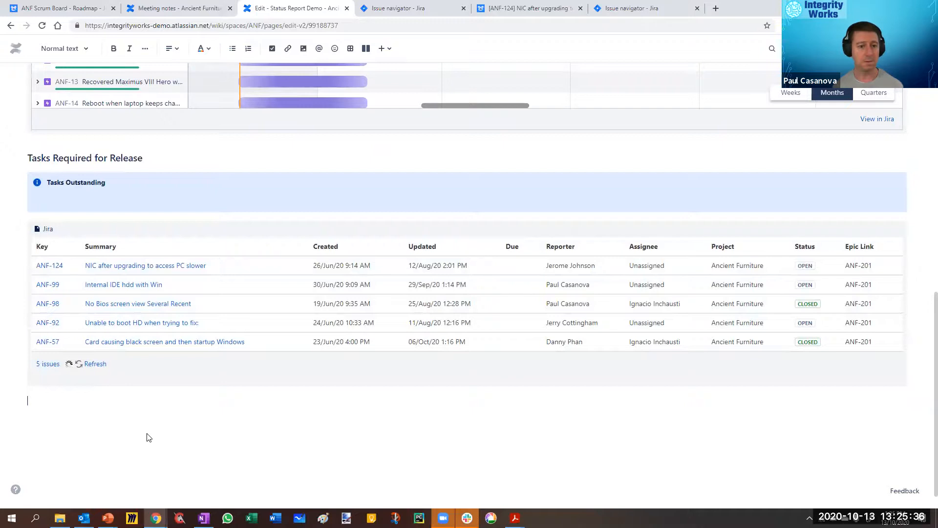
Step: Copy the query fixversion in (10031) from the existing Jira issue table's settings and close them without changes
click(101, 194)
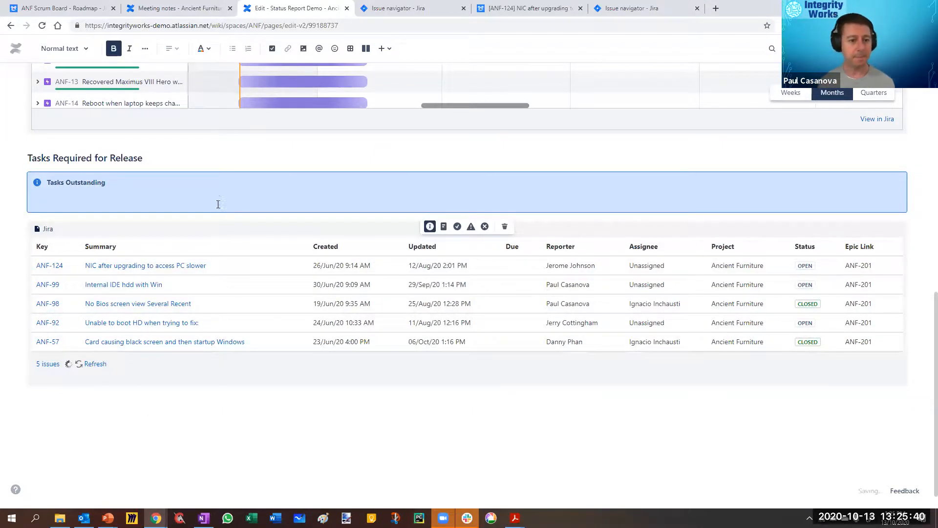
click(91, 200)
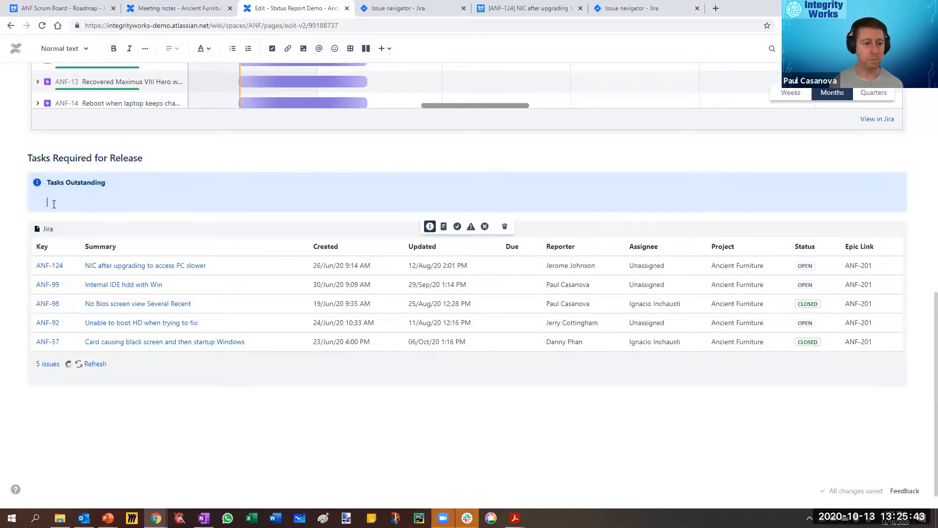
click(305, 231)
click(455, 400)
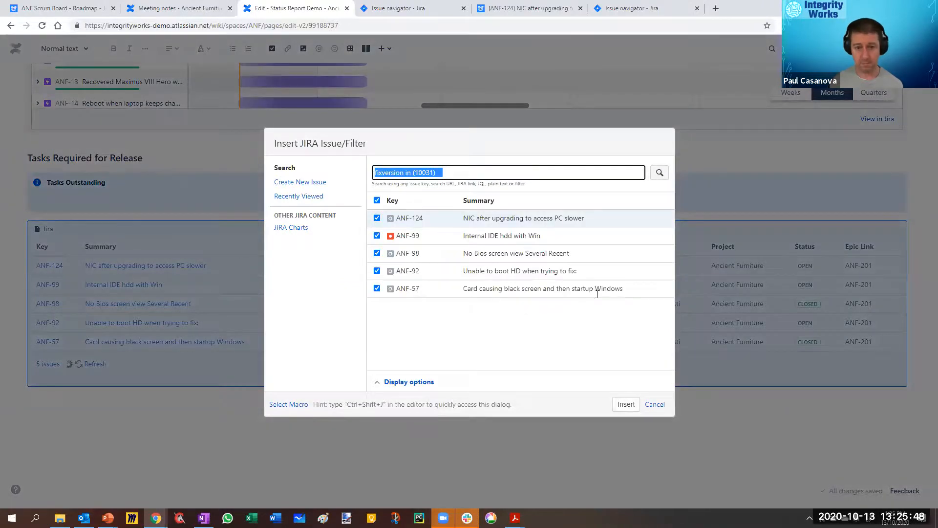
click(655, 405)
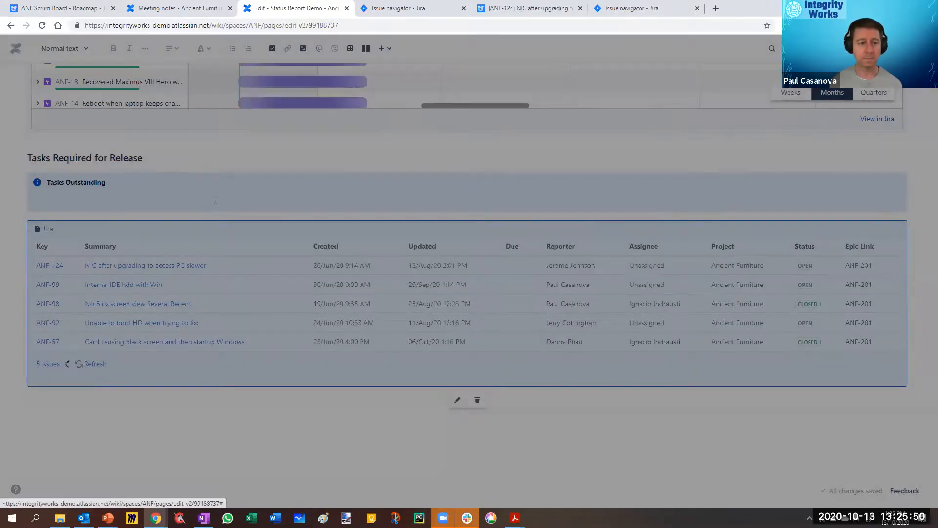
Step: Start a new Jira macro from the empty line in the Tasks Outstanding panel and search for fixversion in (10031)
click(547, 201)
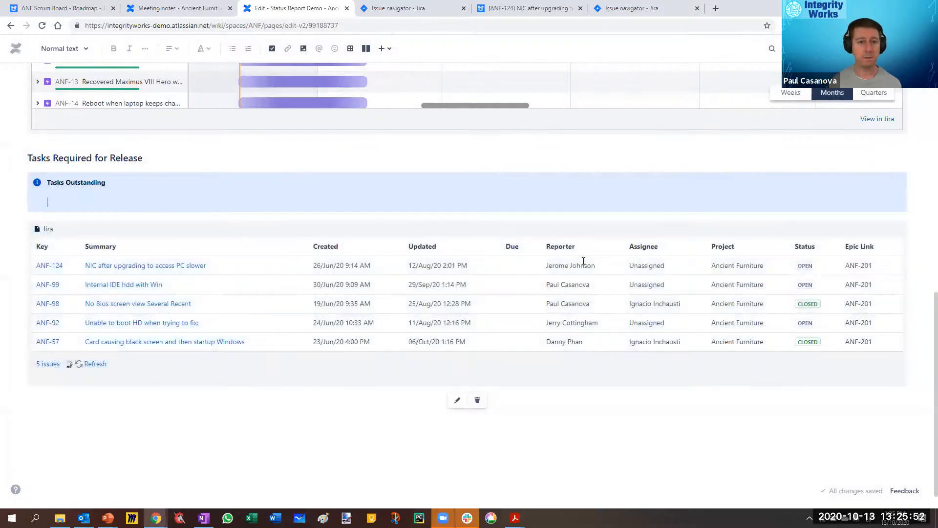
scroll(203, 293, up, 2)
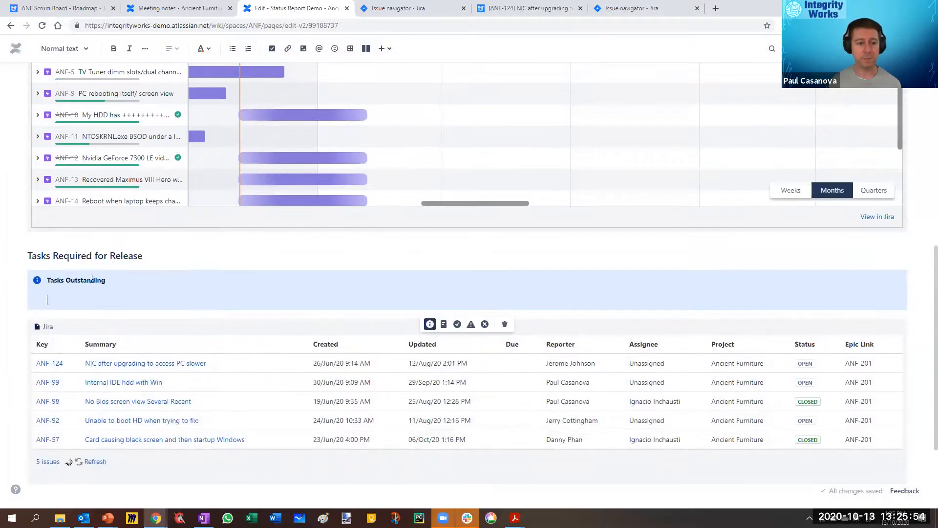
click(390, 51)
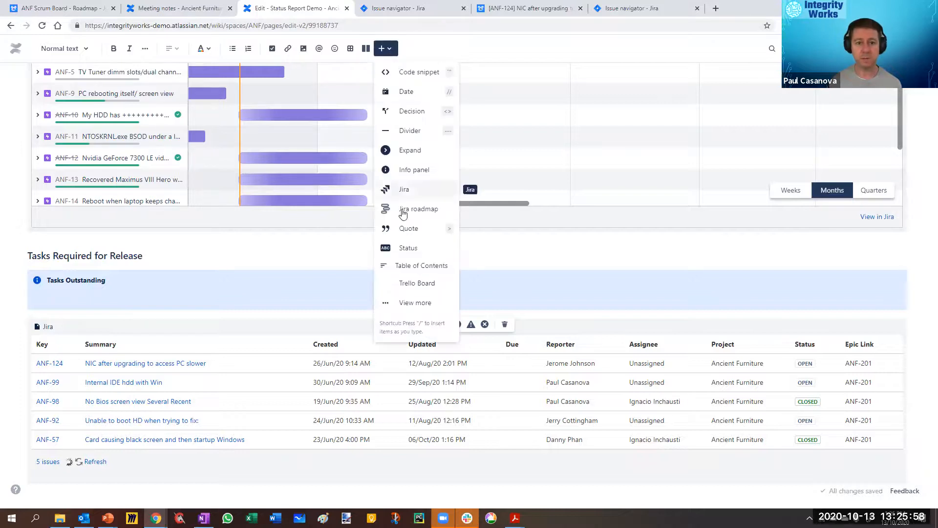
click(404, 191)
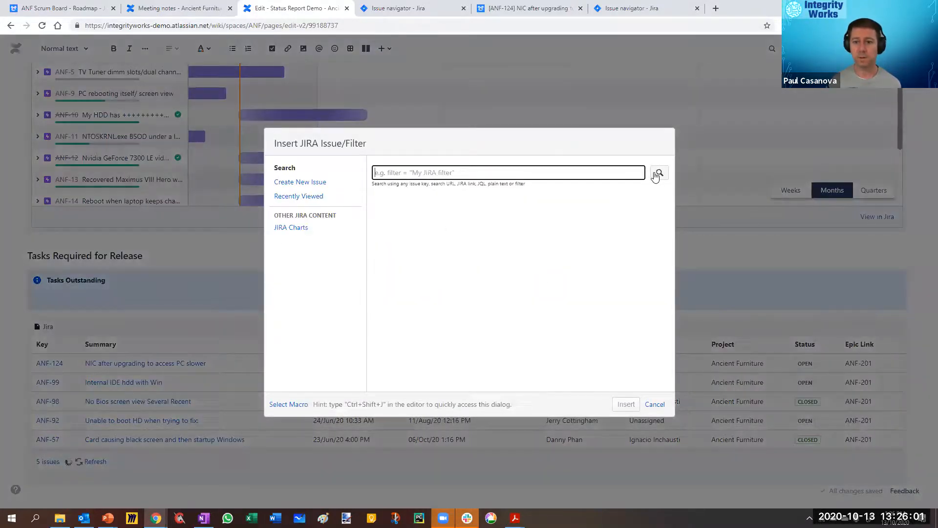
key(ctrl+v)
click(660, 172)
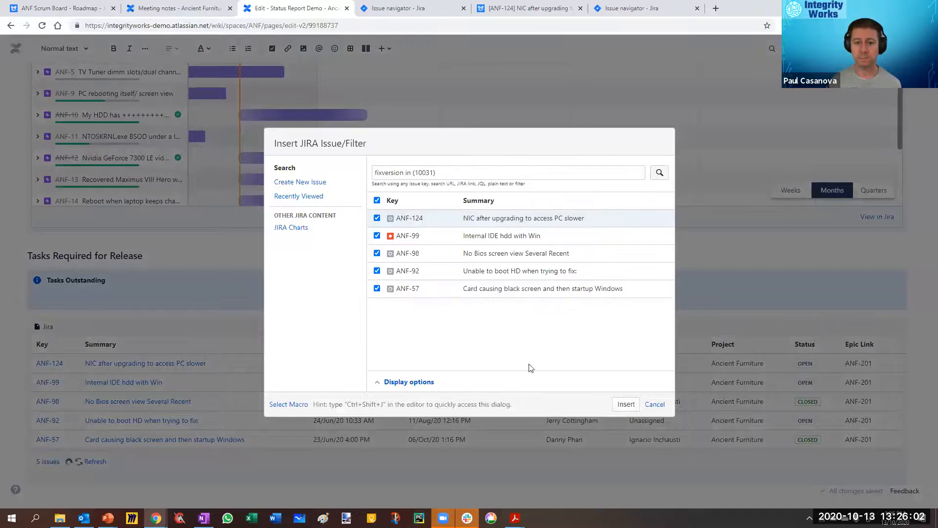
Step: Remove the Resolution column from the new Jira issue table's display options and insert the table
click(406, 381)
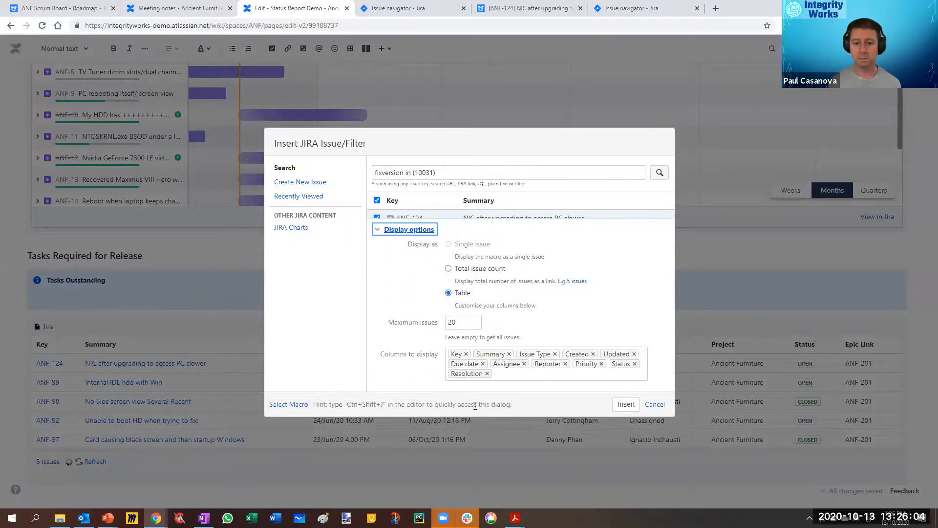
click(502, 375)
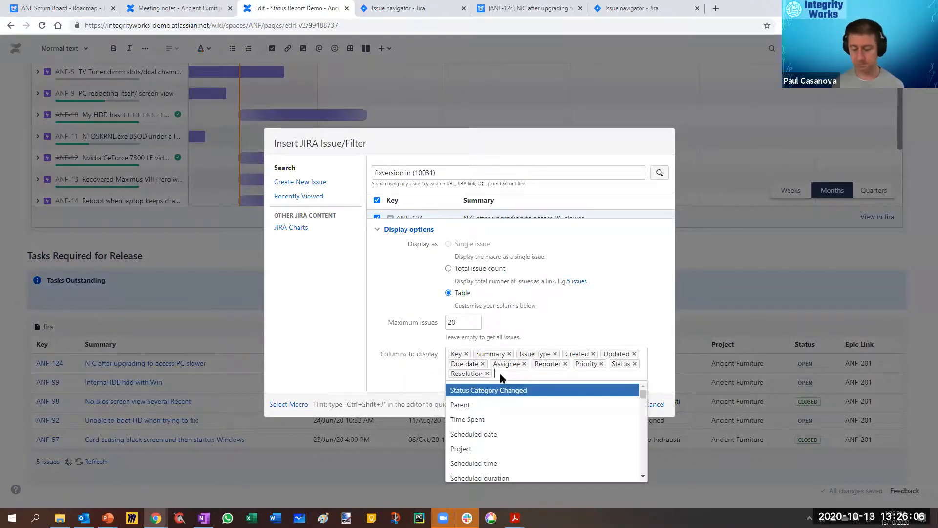
key(BackSpace)
key(BackSpace)
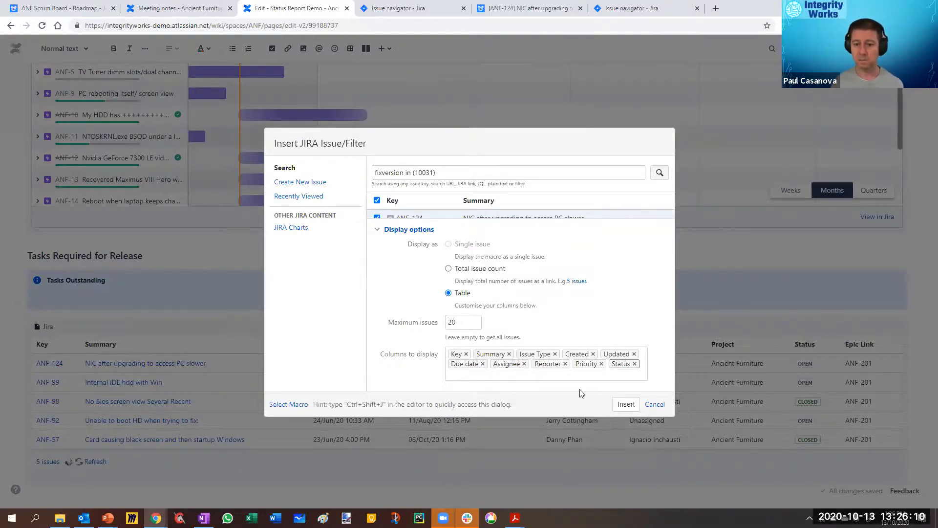
click(626, 404)
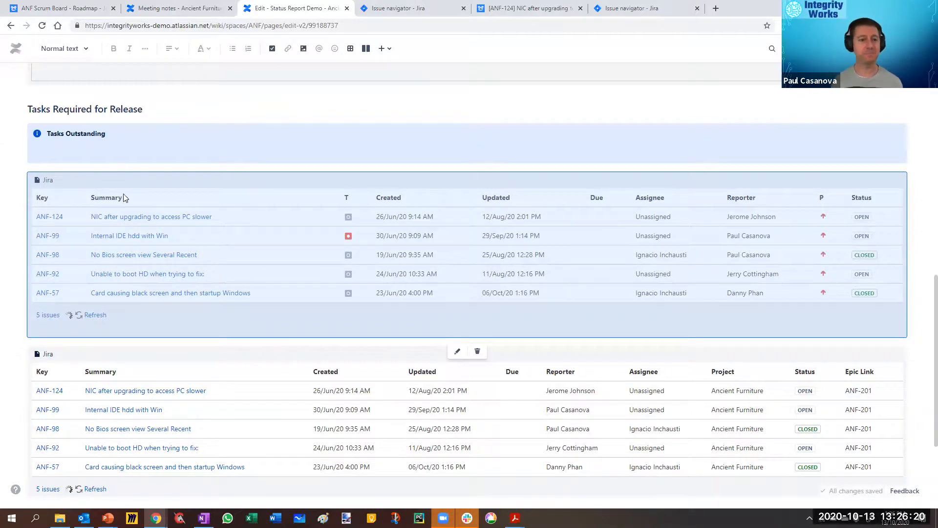
Step: Switch to the Meeting notes page and create a copy of it
scroll(149, 183, up, 7)
click(157, 10)
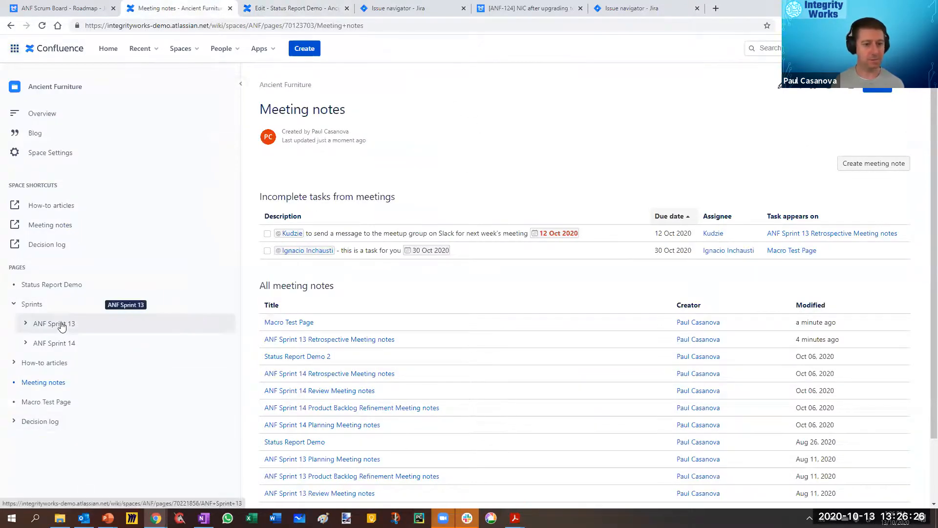
click(905, 89)
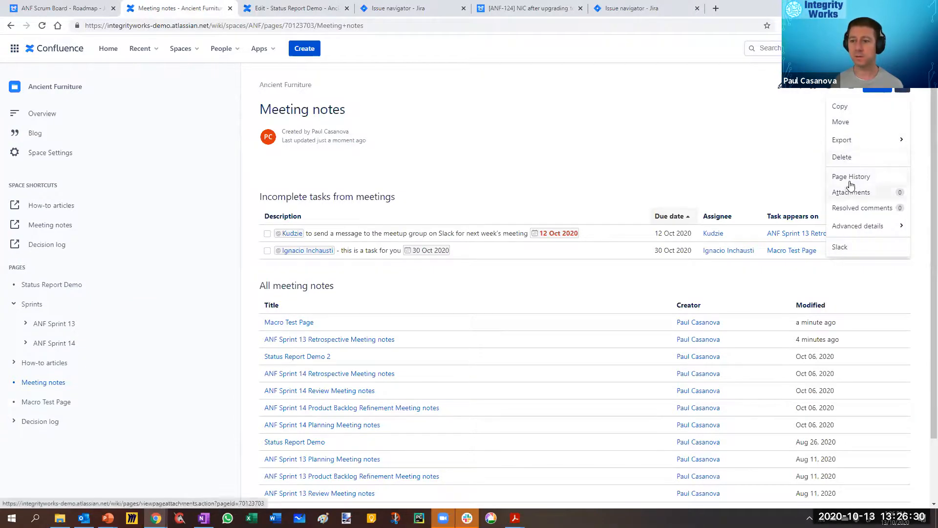
click(831, 111)
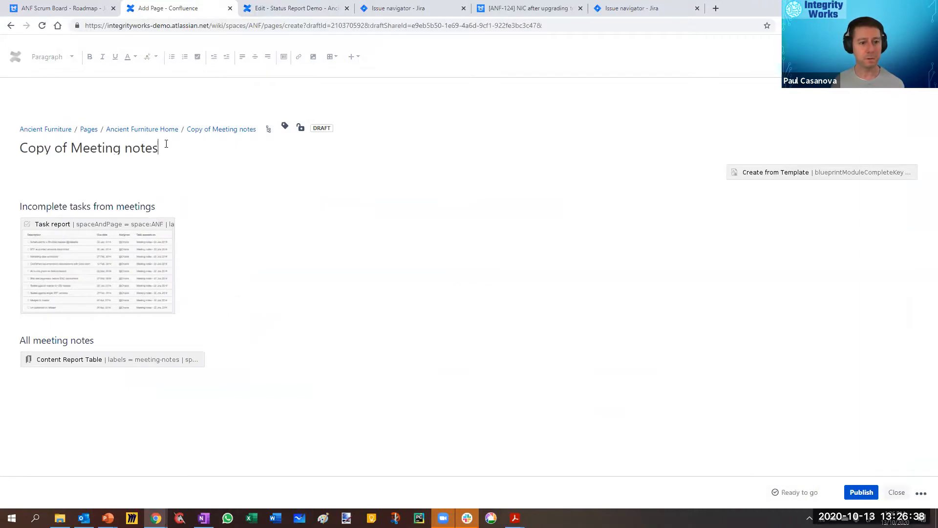
Step: Title the copied page "Old Status Report Demo"
triple_click(166, 144)
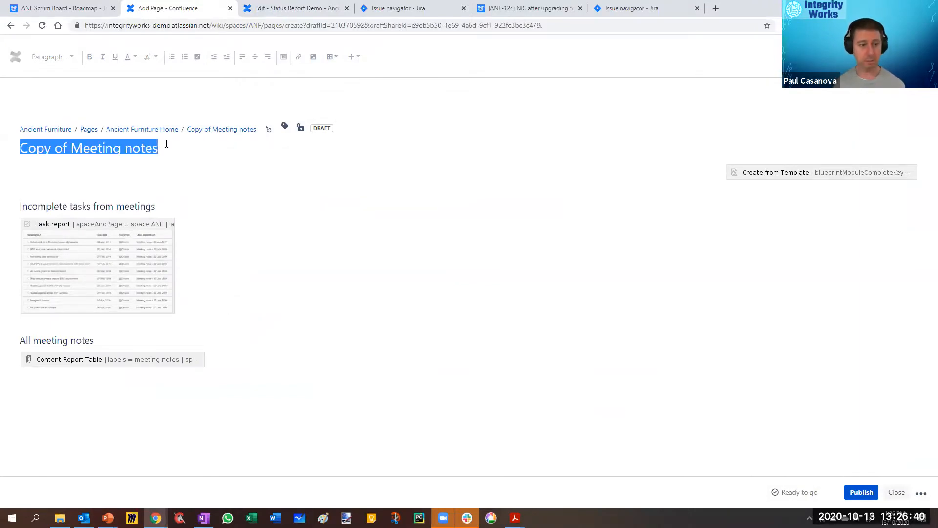
text(Old STat)
key(BackSpace)
key(BackSpace)
key(BackSpace)
text(tatus REe)
key(BackSpace)
key(BackSpace)
text(eport Demo)
Step: Delete the Create from Template macro and all the remaining meeting notes content from the Old Status Report Demo page
click(760, 166)
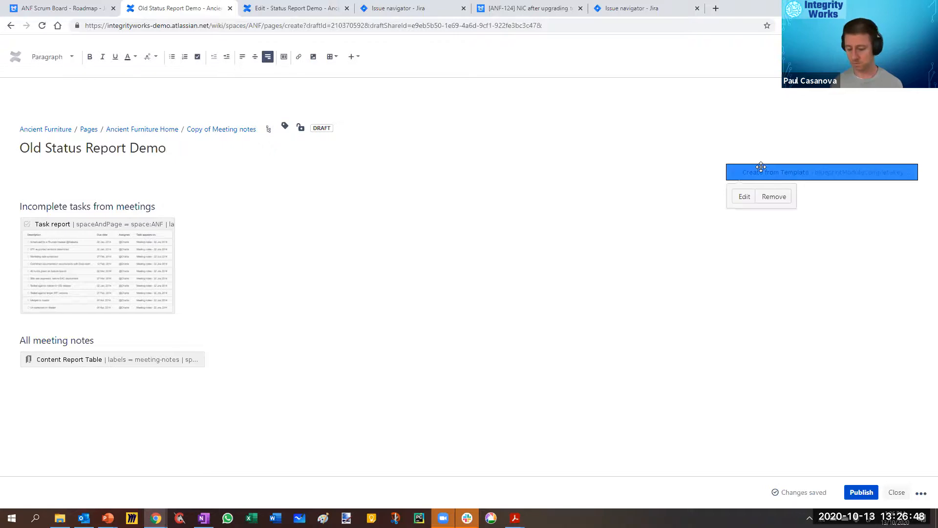
key(Delete)
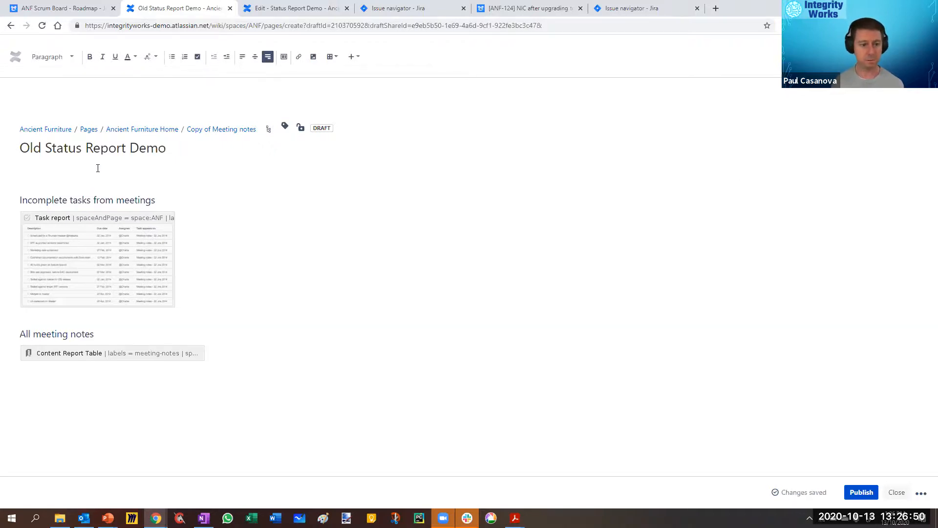
key(shift+Down)
key(shift+Down)
key(shift+Down)
key(shift+Down)
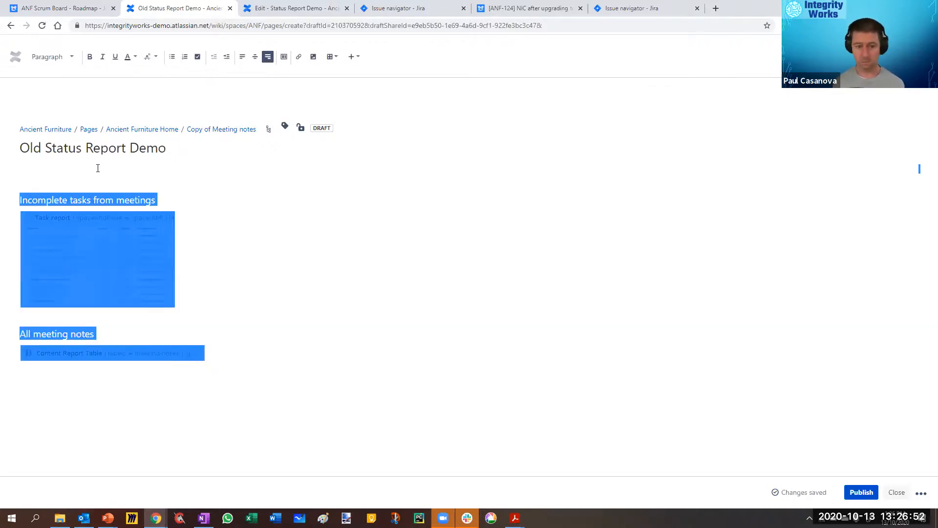
key(Delete)
Step: Insert an Info macro titled "Tasks Outstanding" in the empty page body
click(352, 57)
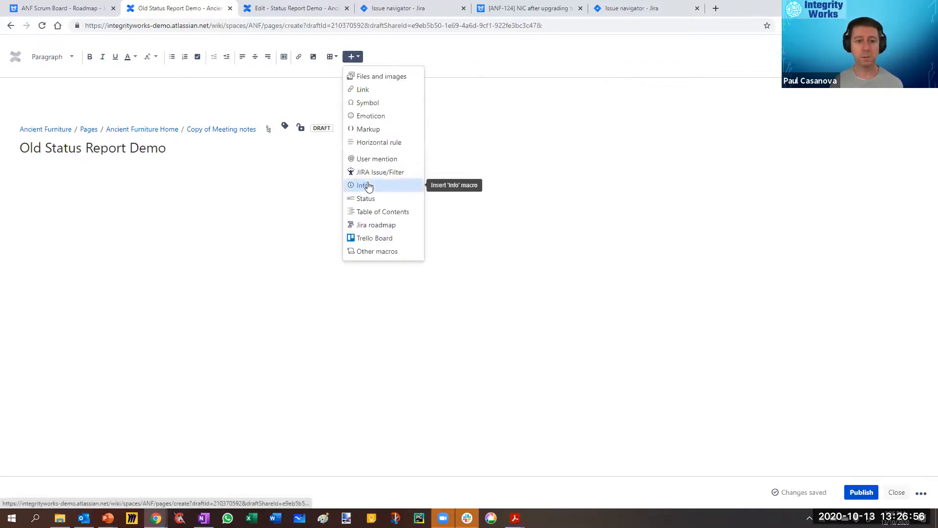
click(368, 186)
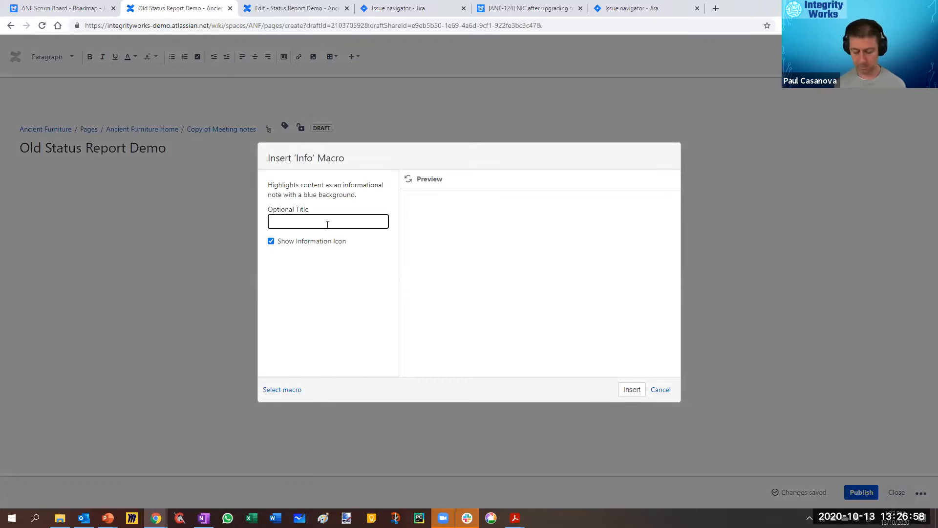
text(Tasks Outstanding)
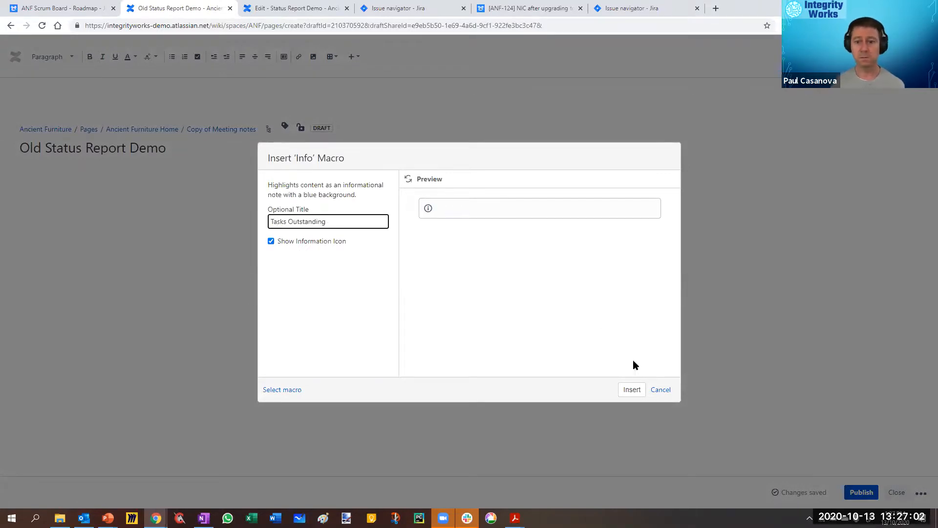
click(632, 389)
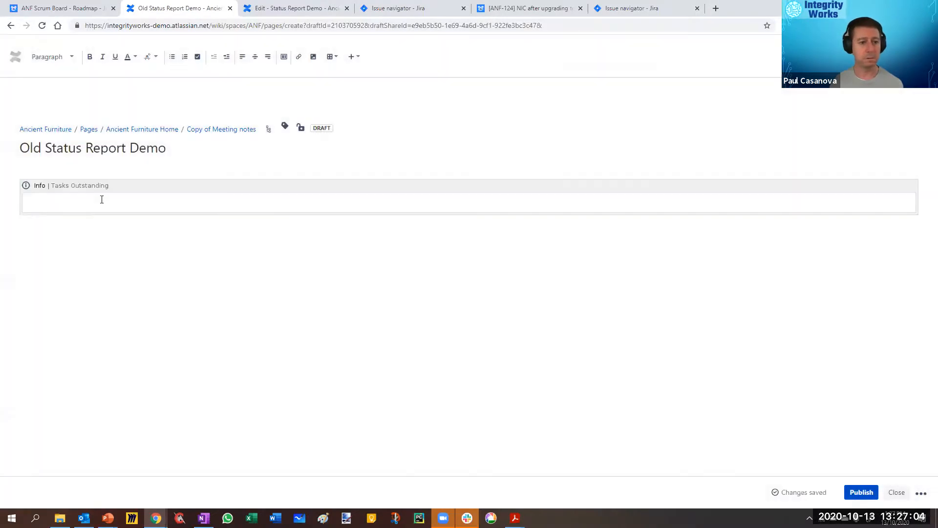
Step: Insert a Jira issue table for fixversion in (10031) inside the Tasks Outstanding info panel and preview the panel
click(354, 57)
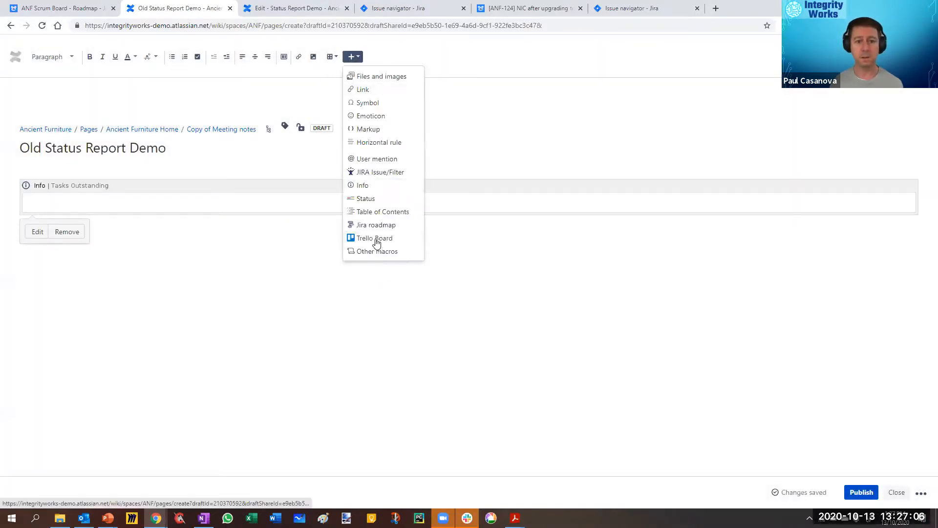
click(370, 175)
text(fixversion in (10031))
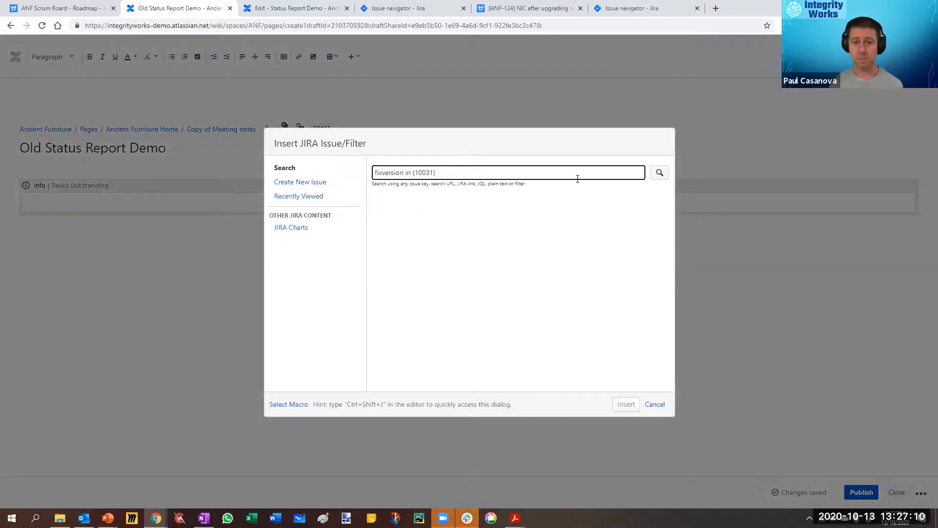
click(660, 175)
click(401, 384)
click(495, 375)
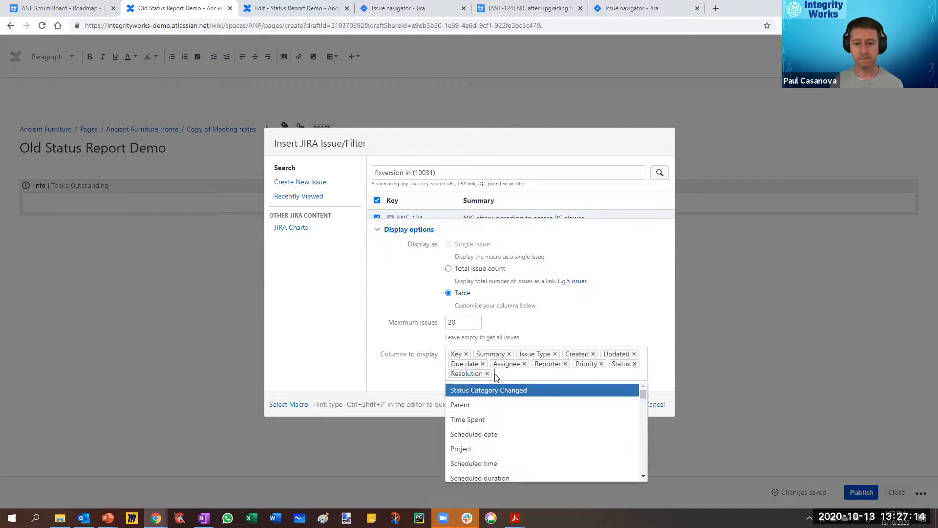
click(647, 312)
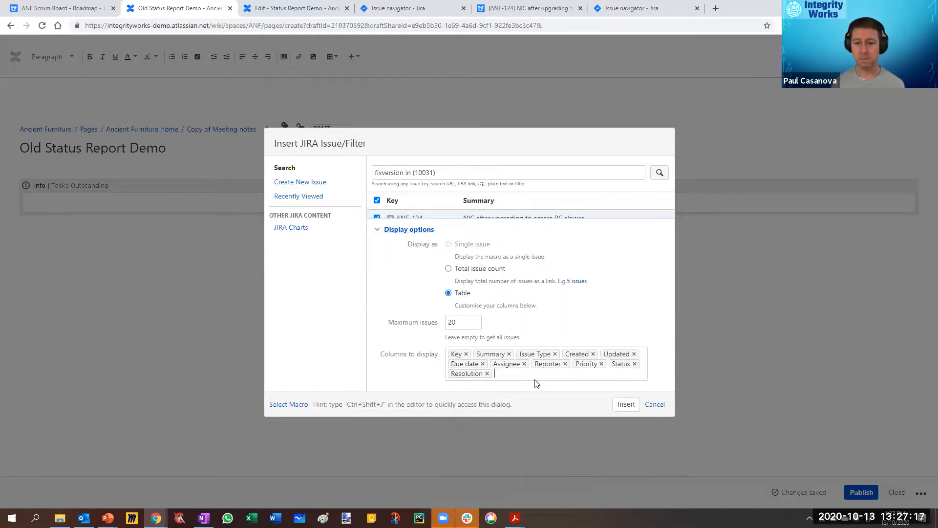
click(627, 405)
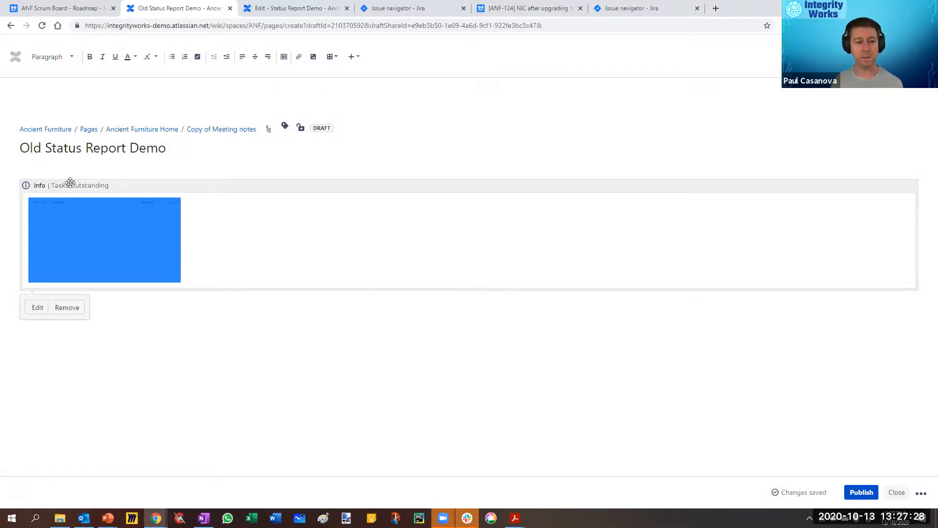
click(37, 307)
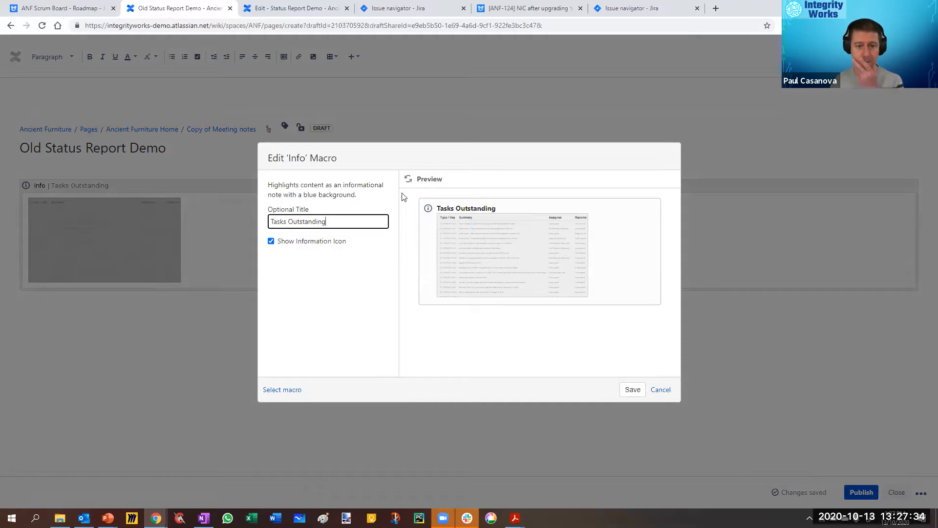
click(661, 390)
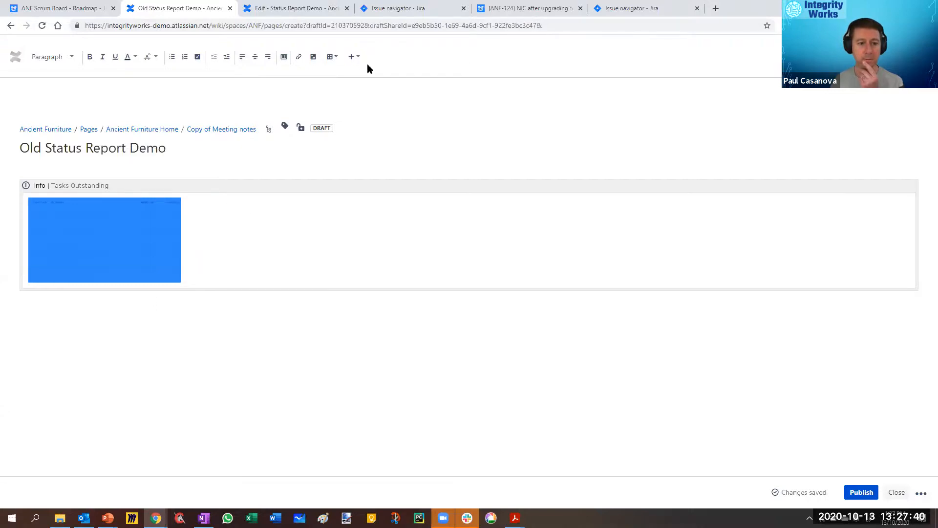
Step: From a new line below the Info panel, search the full macro library for "warn"
key(Down)
key(Return)
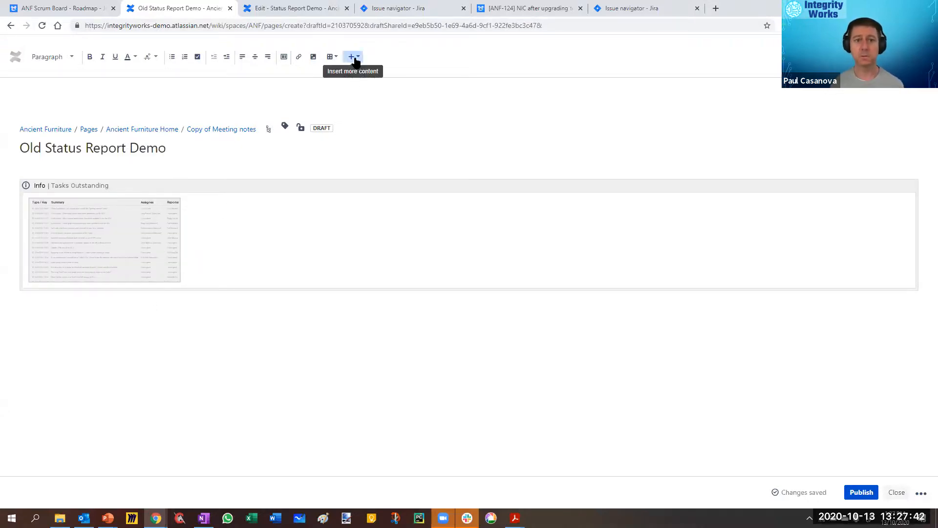
click(355, 58)
click(375, 258)
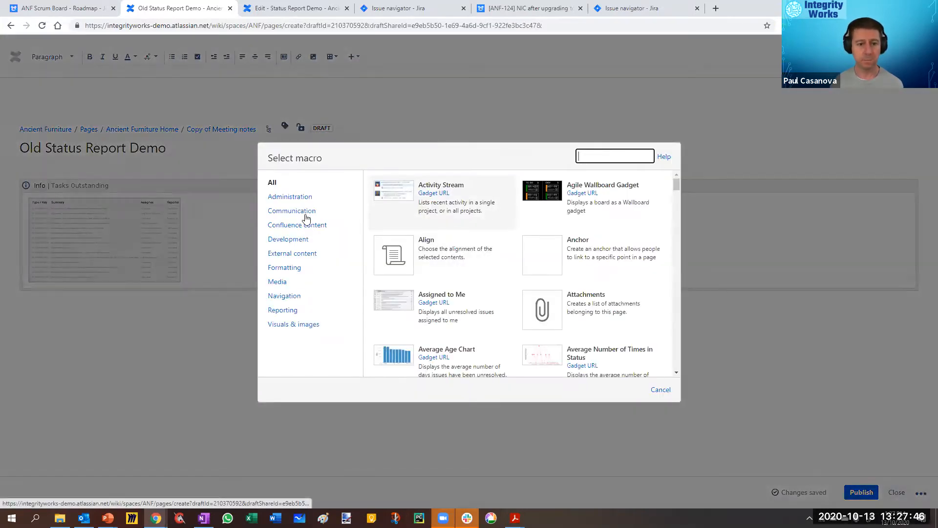
click(303, 226)
scroll(613, 217, down, 5)
scroll(611, 215, up, 5)
click(609, 157)
text(info)
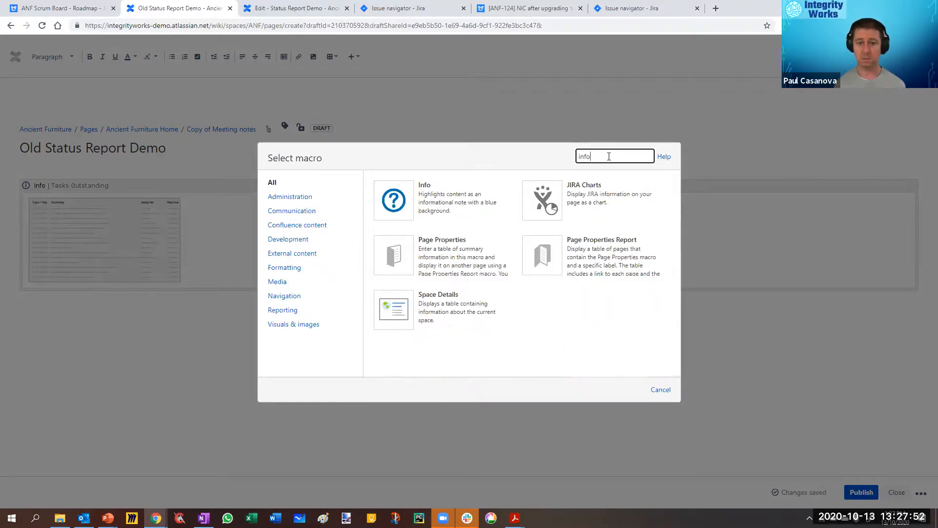
key(BackSpace)
key(BackSpace)
text(warn)
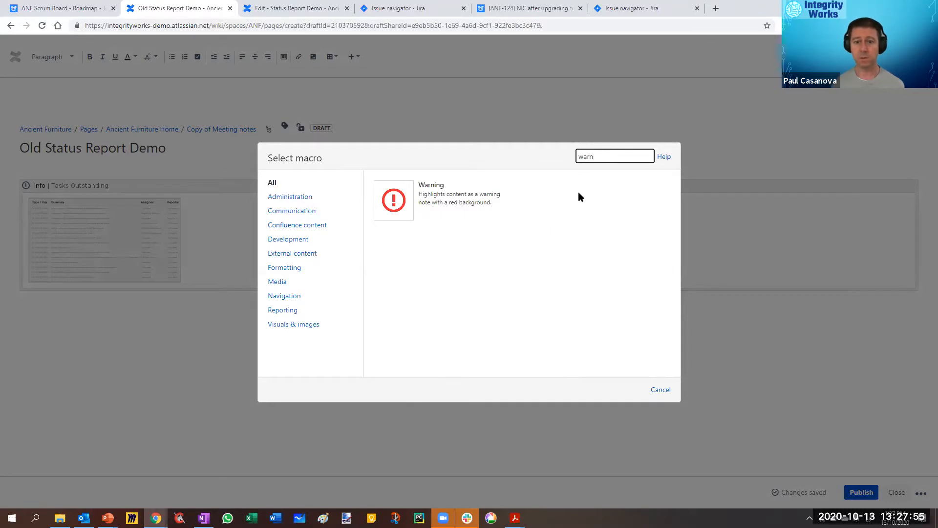
Step: Insert the Warning macro with the title "Tasks Outstanding"
click(455, 199)
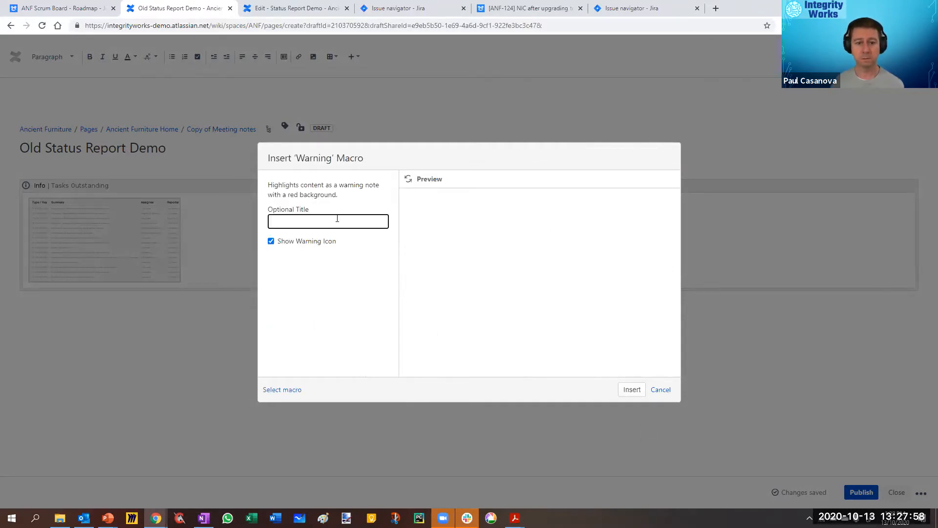
text(Tasks)
key(Down)
click(306, 247)
click(632, 390)
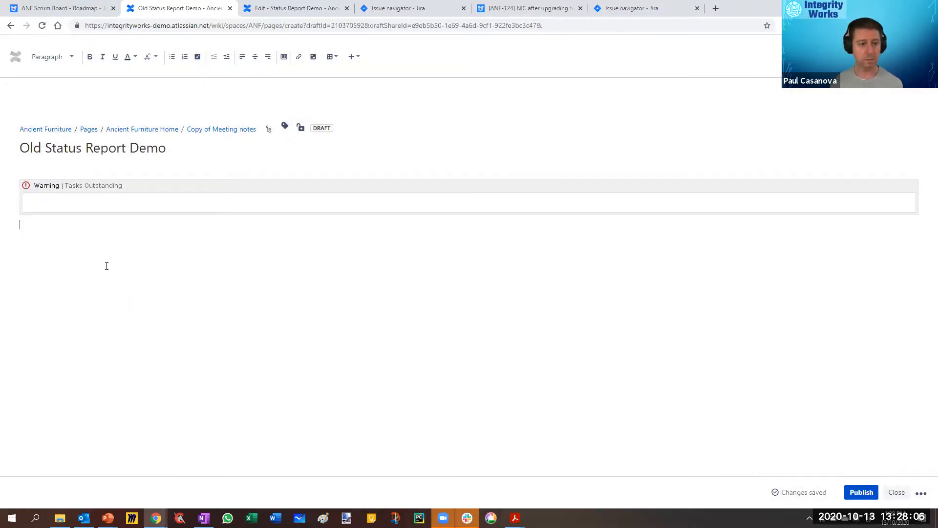
Step: Restore the removed Info panel and copy its Jira issue table into the Warning panel
key(ctrl+z)
click(213, 234)
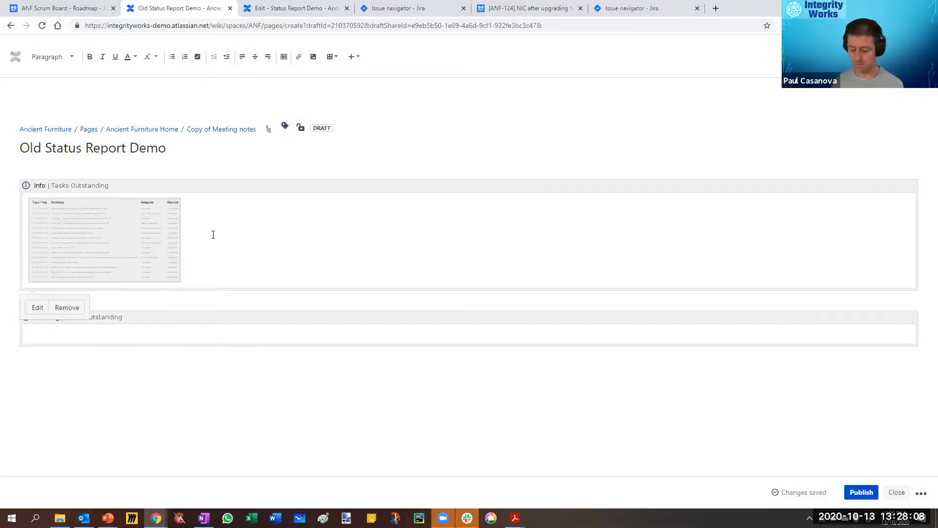
key(shift+Left)
key(Delete)
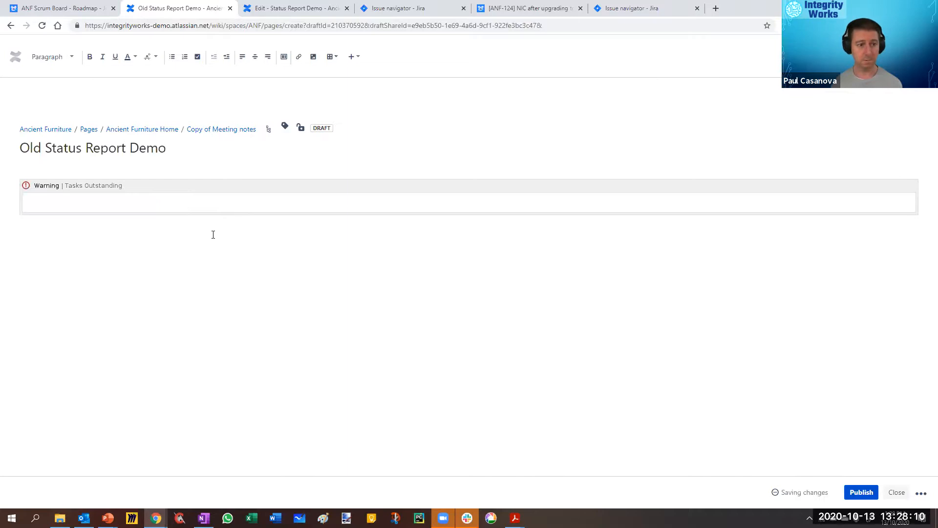
key(ctrl+z)
click(153, 335)
key(ctrl+v)
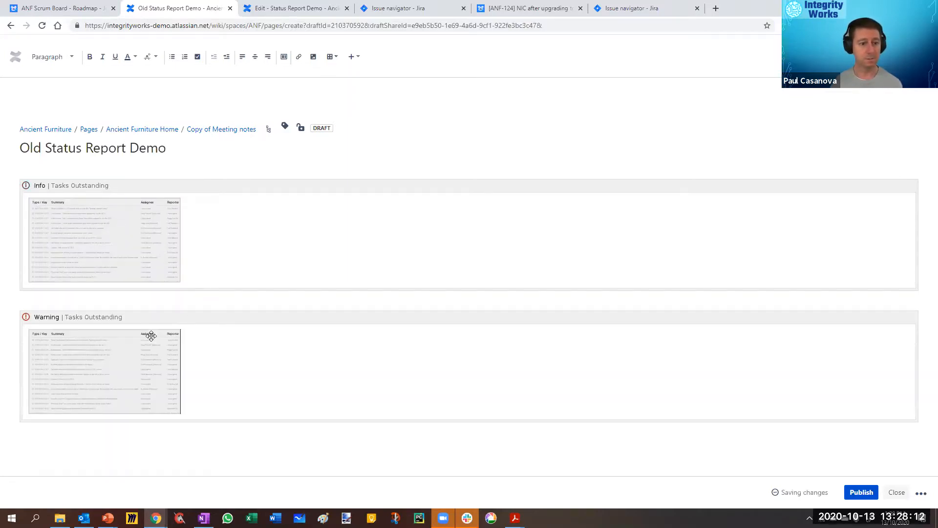
Step: Change the Info panel's title to "Tasks Complete" and save the macro
click(93, 228)
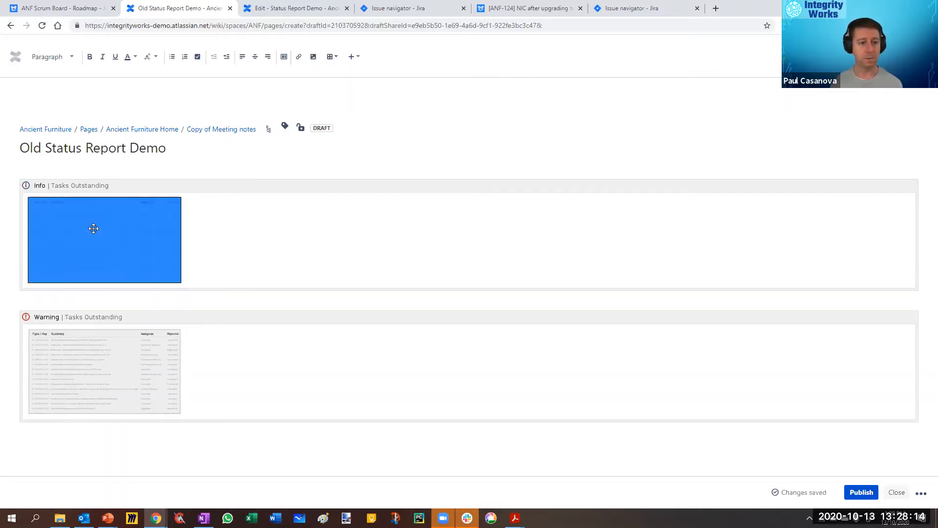
click(79, 185)
click(48, 293)
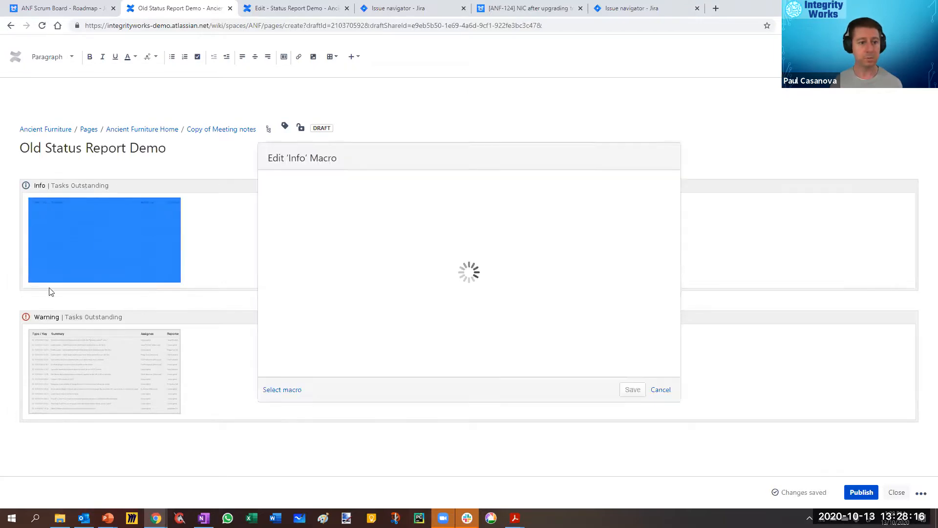
double_click(299, 219)
text(Complete)
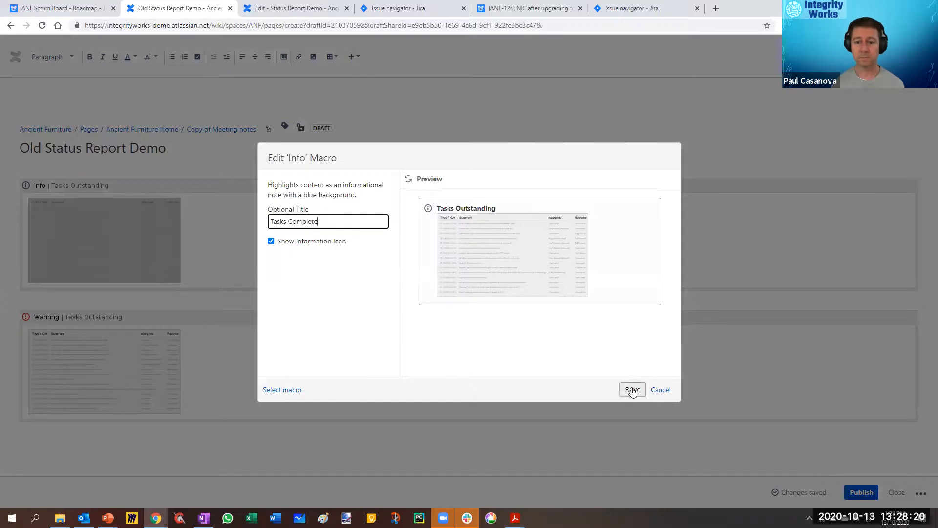
click(633, 389)
Step: Change the Jira query in the Tasks Complete panel to "fixversion in (10031) and resolution != unresolved" and insert the updated table
click(107, 249)
click(45, 298)
double_click(466, 170)
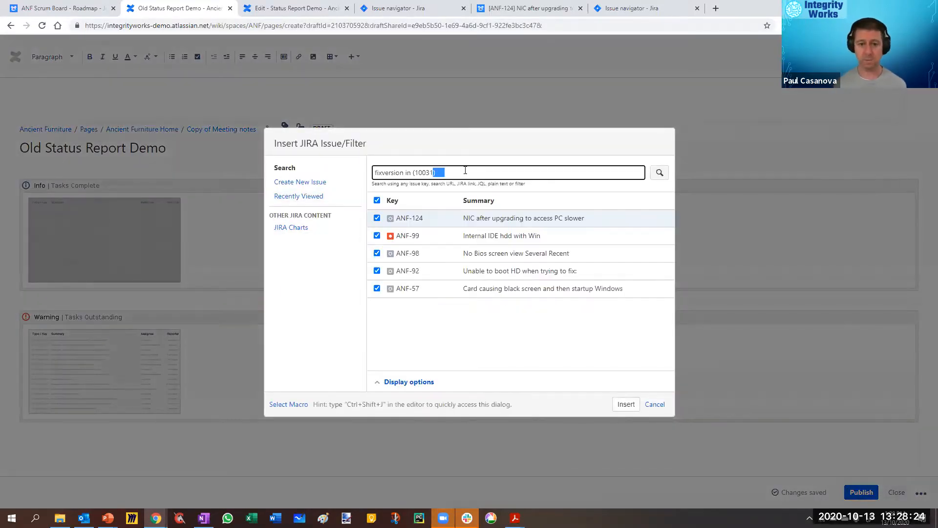
text() and resolution)
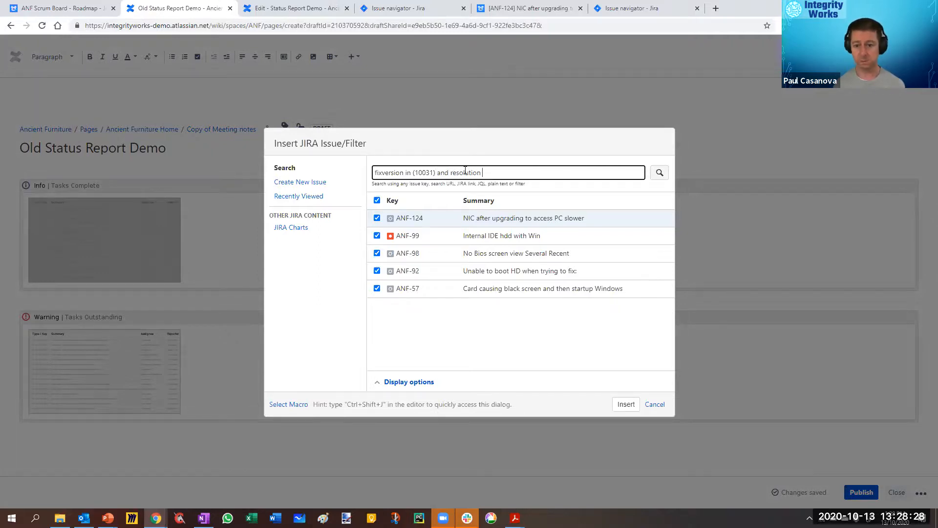
text( != unresolved)
key(Return)
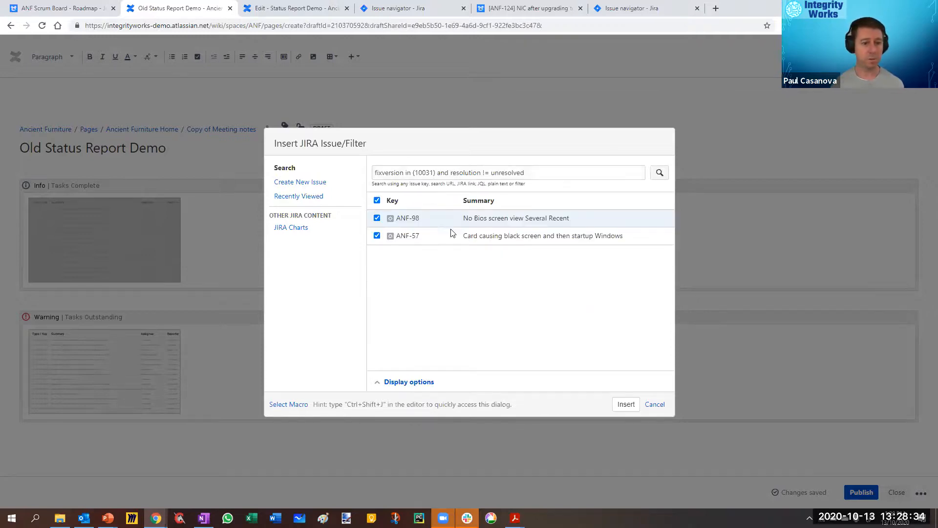
click(626, 405)
Step: Change the Jira query in the Tasks Outstanding panel to "fixversion in (10031) and resolution = unresolved", search, and insert the updated table
click(123, 369)
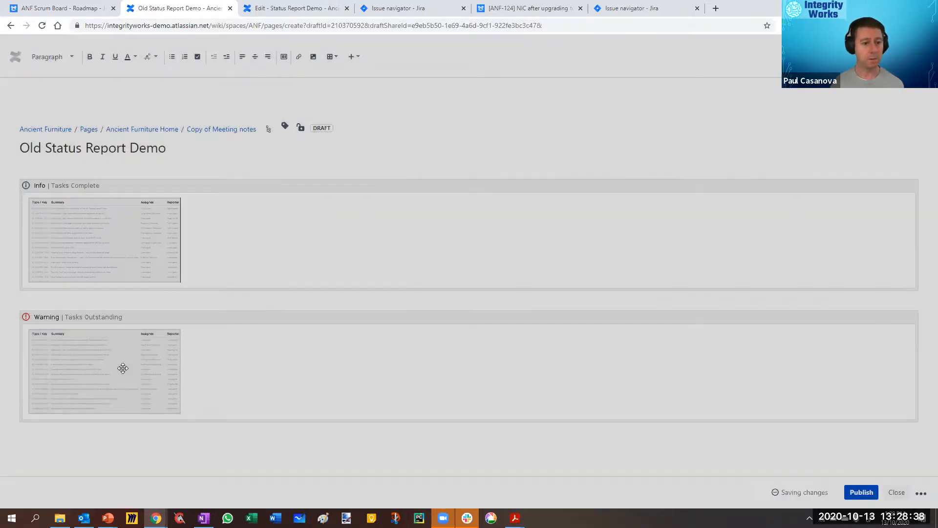
click(50, 433)
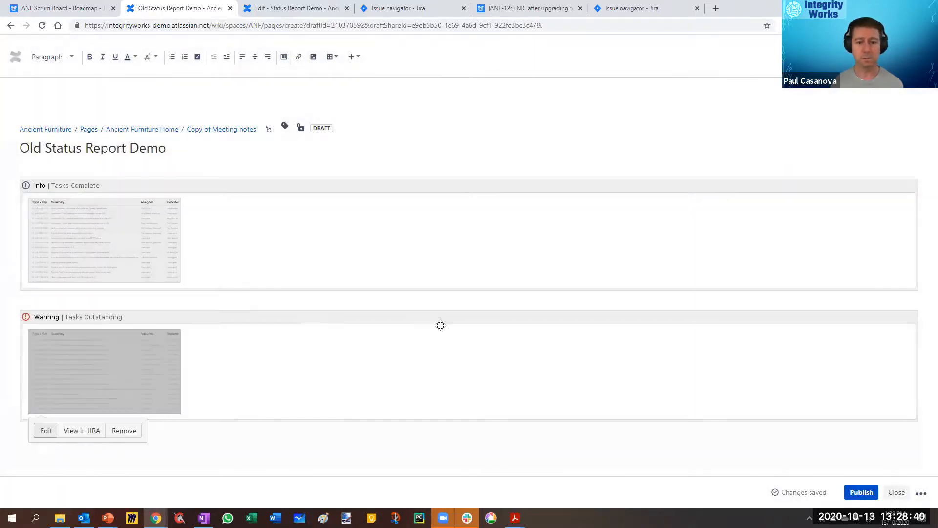
click(46, 431)
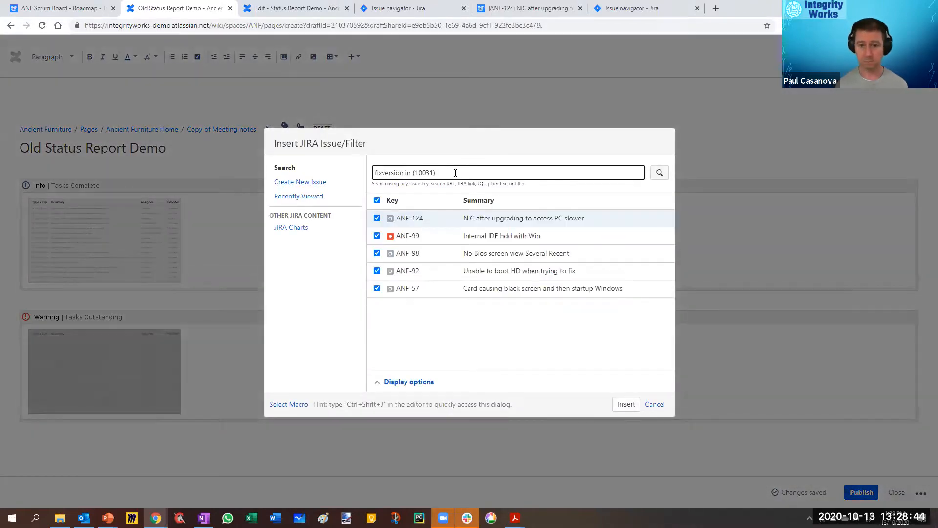
key(BackSpace)
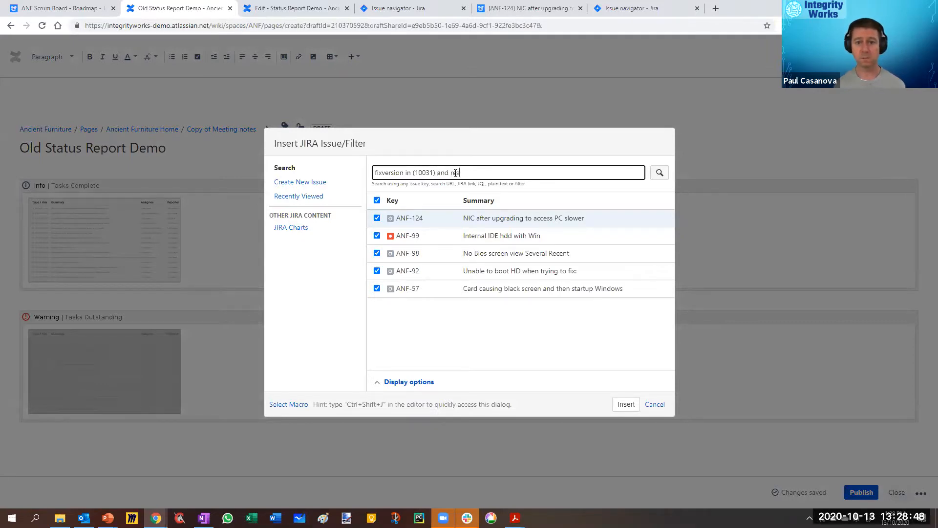
text(and resolution)
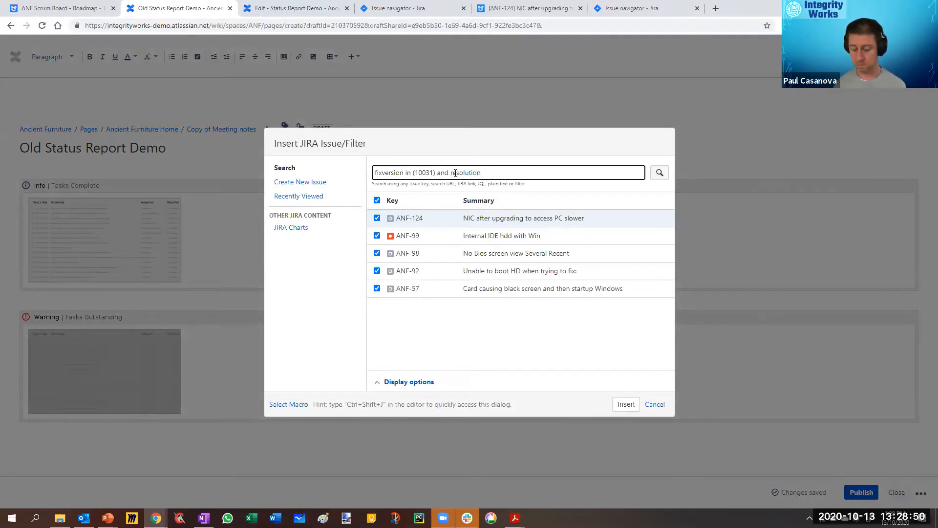
key(BackSpace)
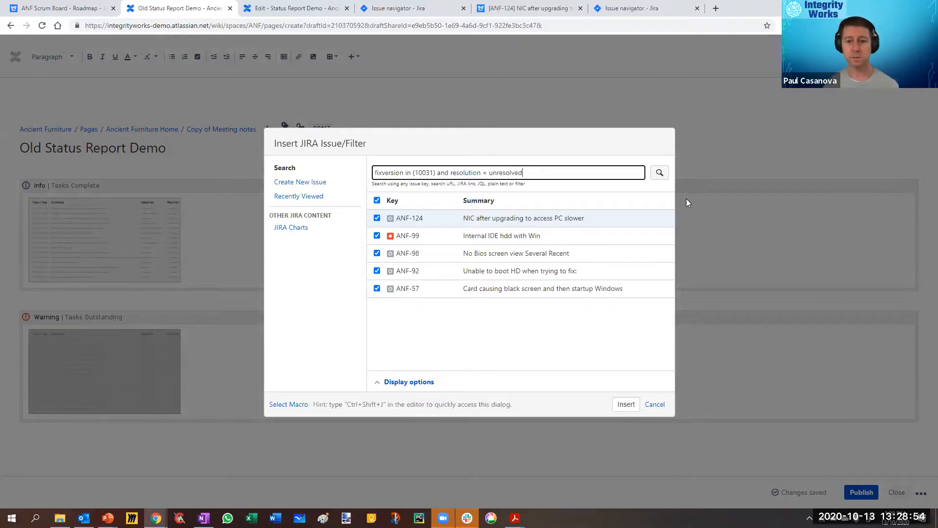
click(660, 173)
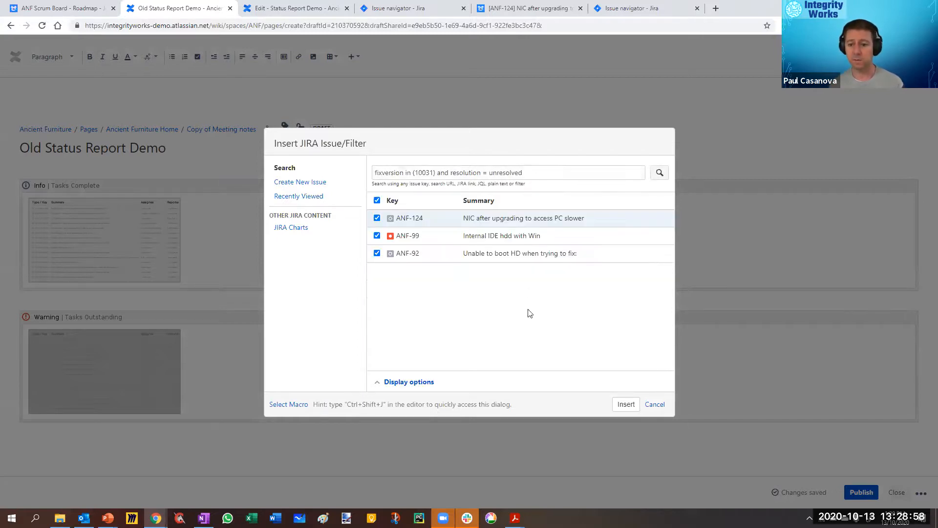
click(621, 405)
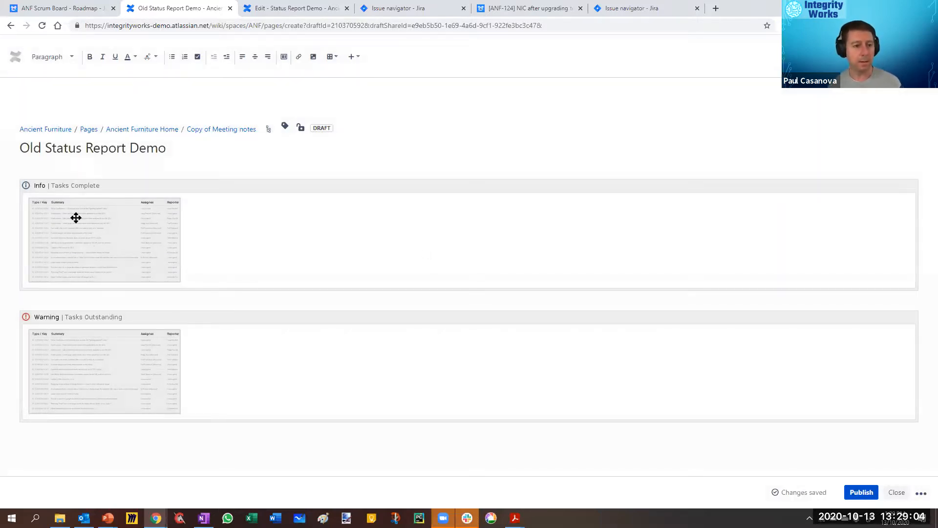
Step: Recheck the Jira query of the Tasks Complete table, reinsert the table and publish the Old Status Report Demo page
click(75, 247)
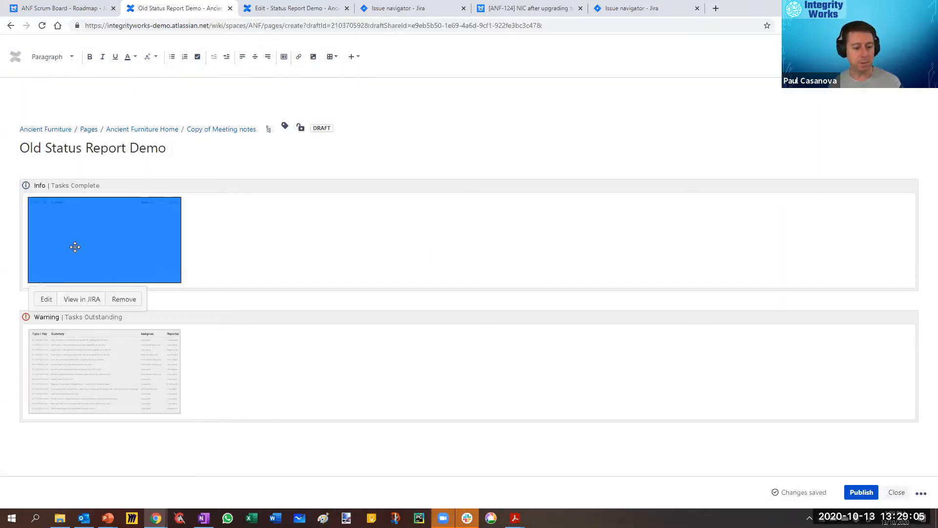
click(44, 300)
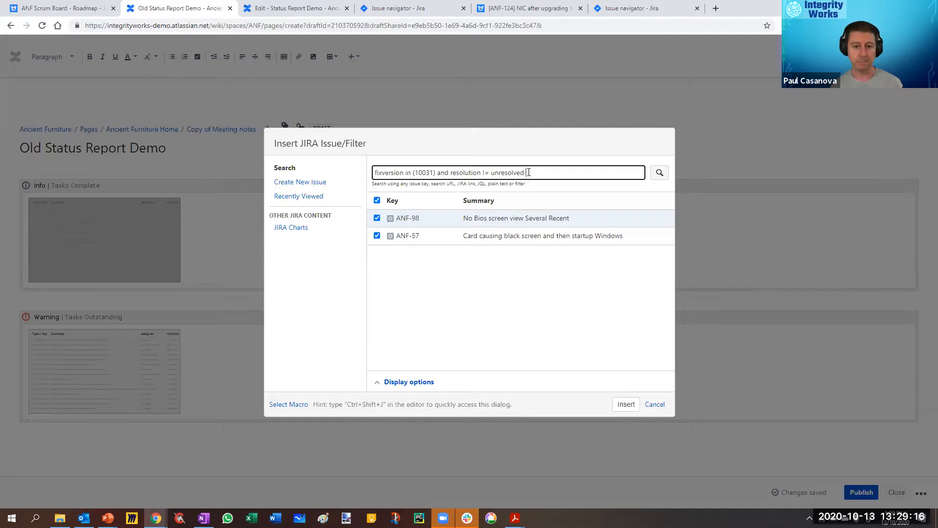
click(625, 407)
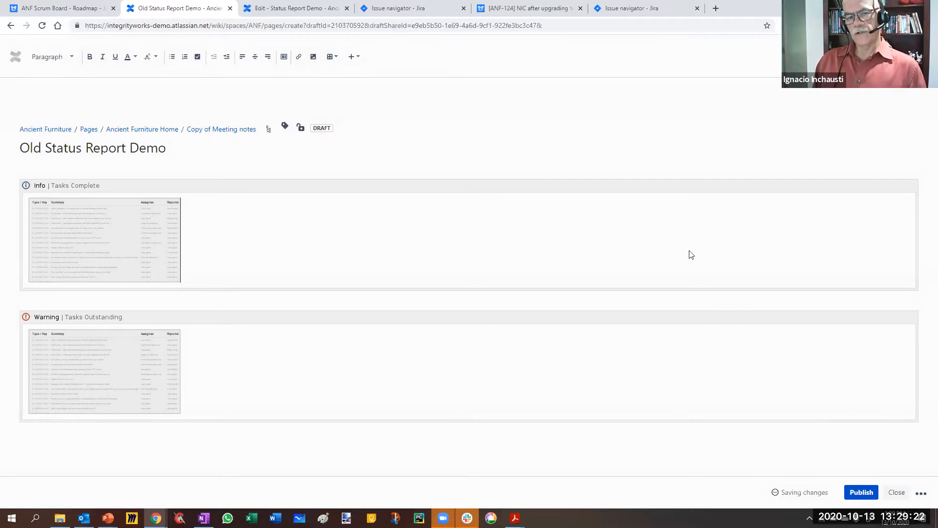
click(862, 492)
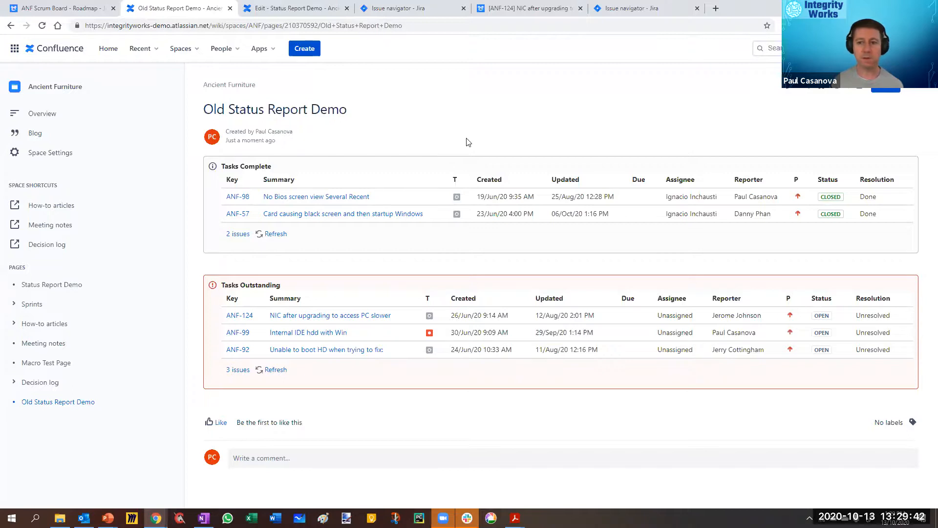
Step: Reopen the Old Status Report Demo page for editing, turn off notifying watchers and republish it
click(788, 91)
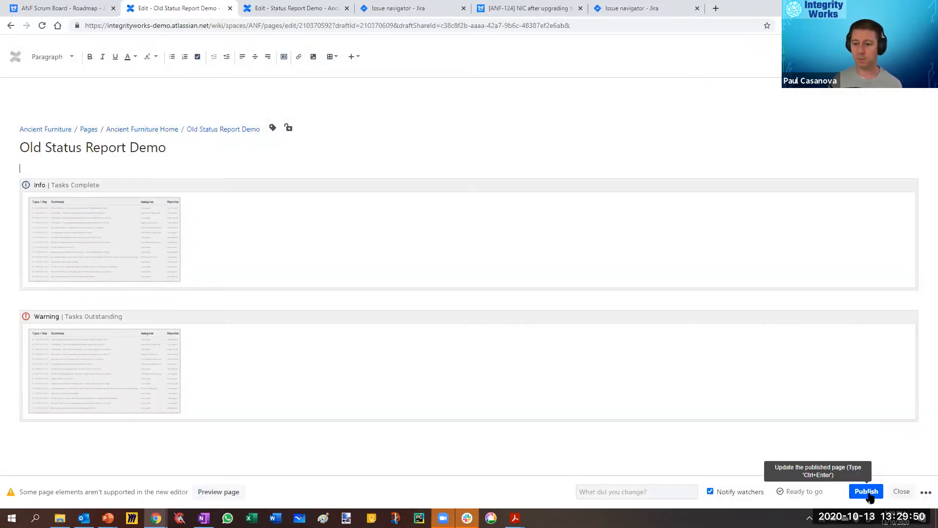
click(710, 492)
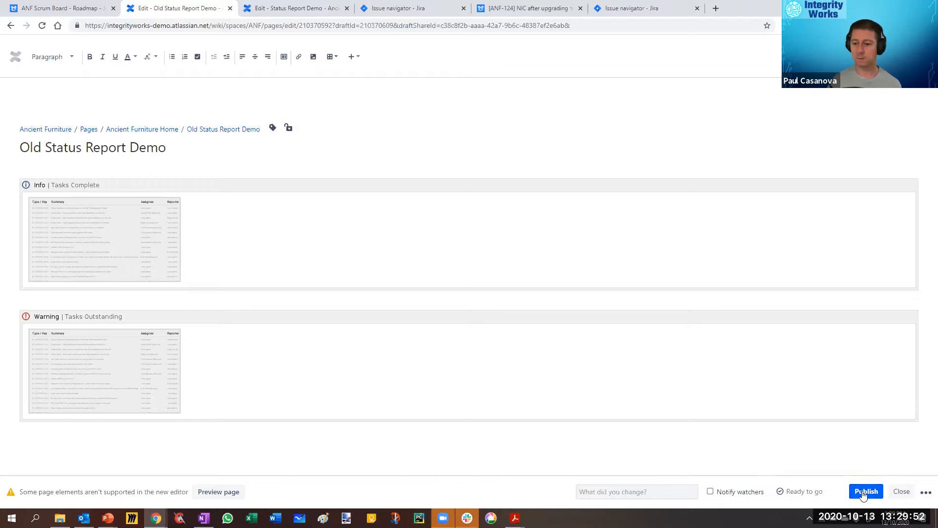
click(866, 491)
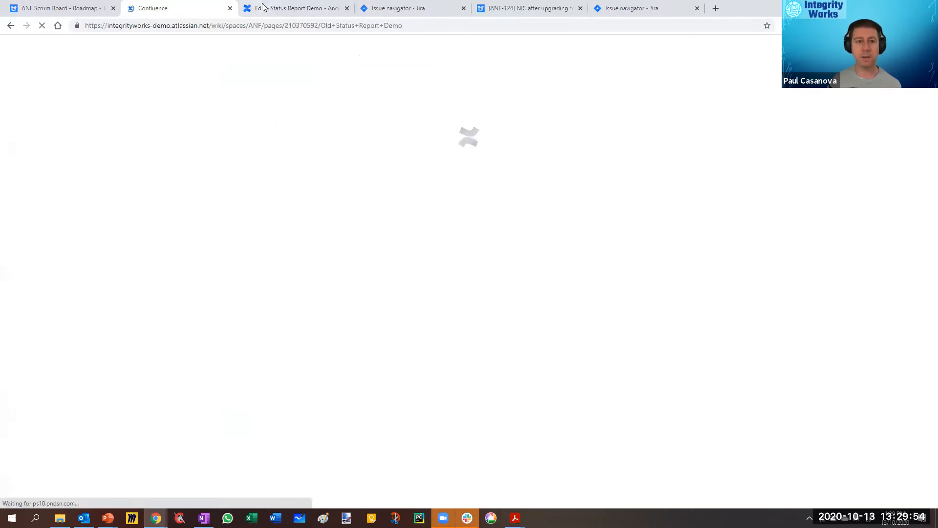
Step: Publish the Status Report Demo page and return to the published Old Status Report Demo page
click(270, 8)
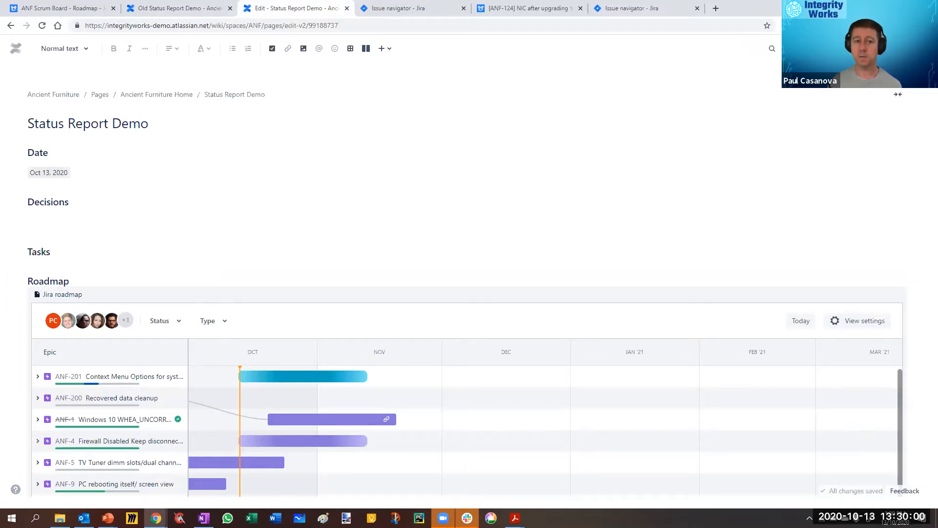
click(168, 8)
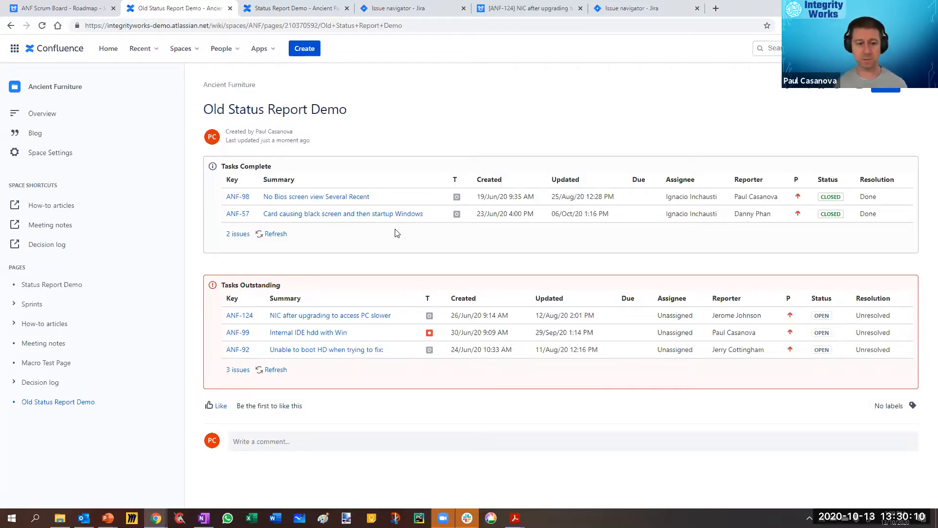
Step: Expand the Sprints section in the page tree and examine the Sprints page's structure table and sprint goals
click(14, 304)
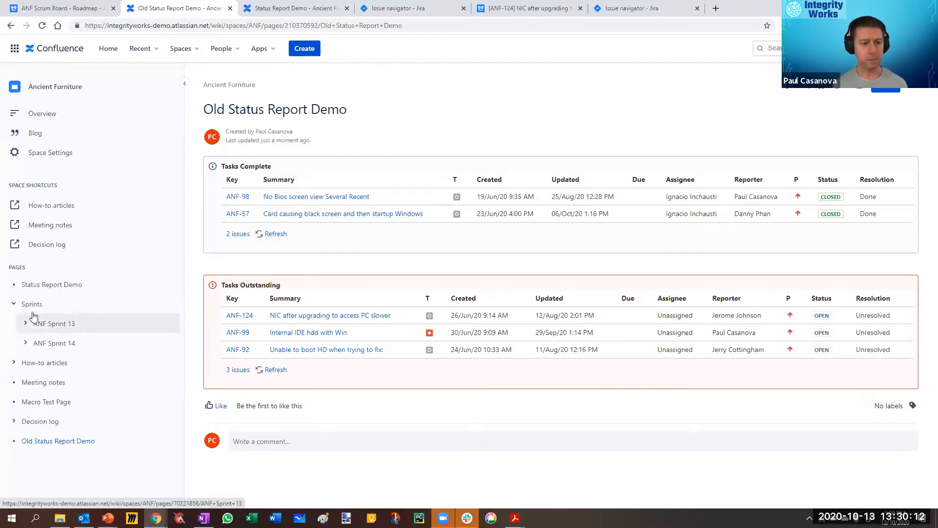
click(39, 307)
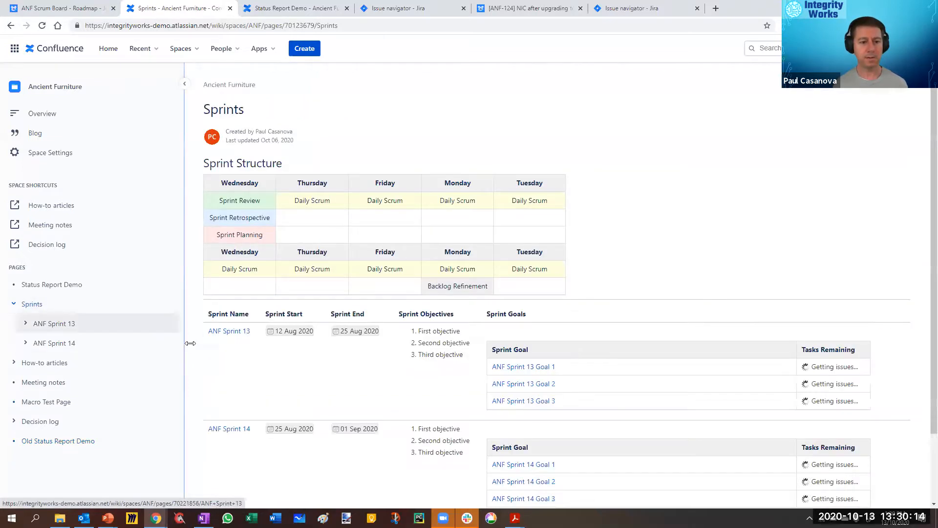
scroll(556, 226, down, 3)
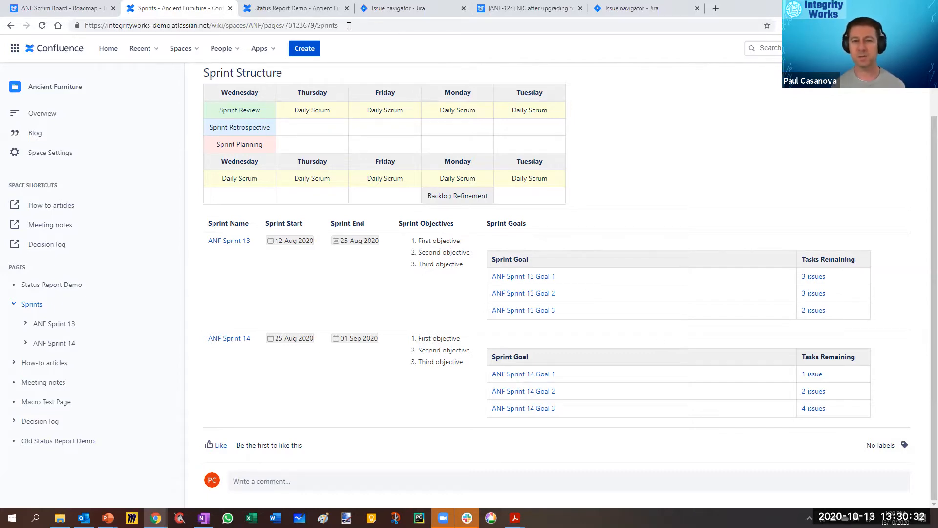
Step: Look at the templates available for creating a page from the Status Report Demo page, and close the Create dialog
click(304, 12)
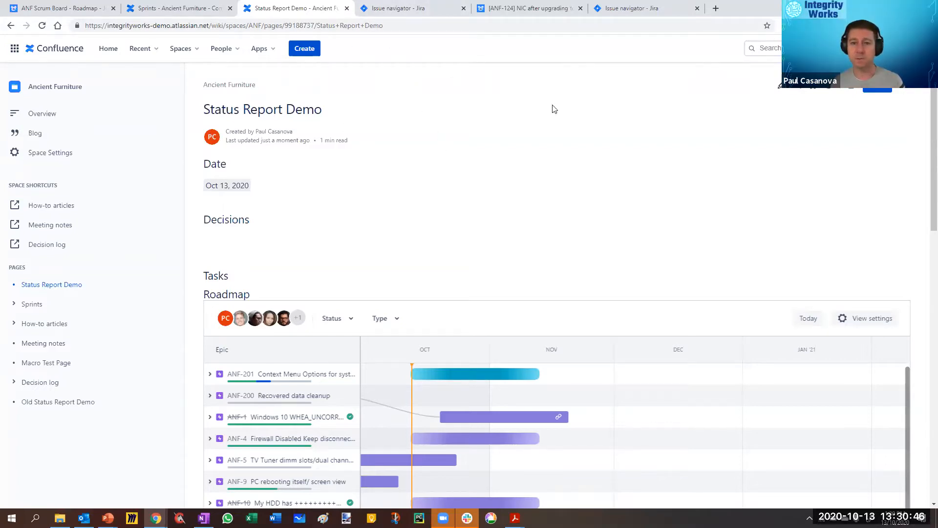
click(313, 58)
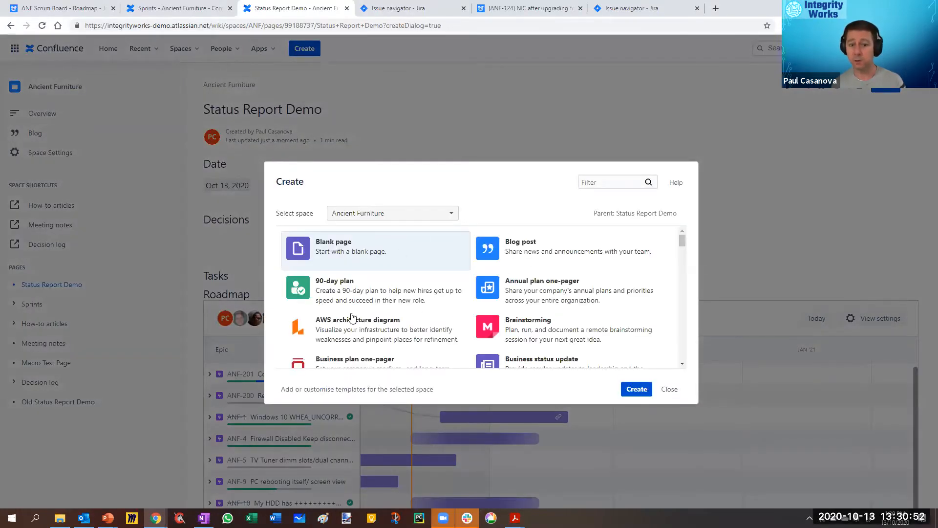
click(668, 389)
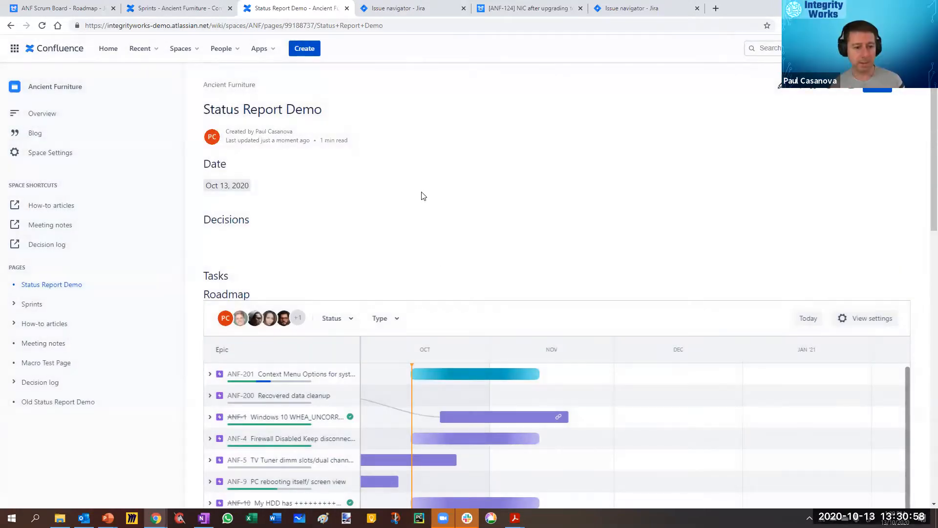
Step: View the Meeting notes page and the Decision log page, ending on the Old Status Report Demo page
click(44, 343)
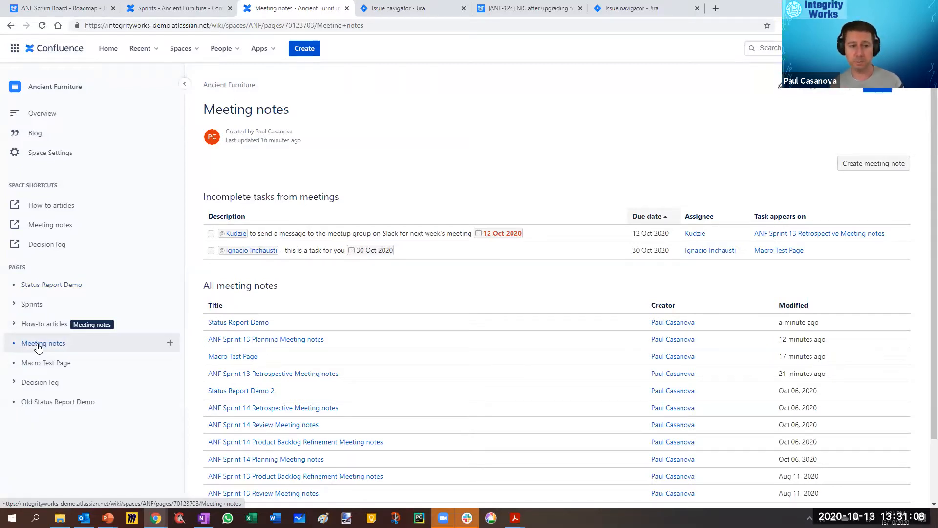
click(43, 386)
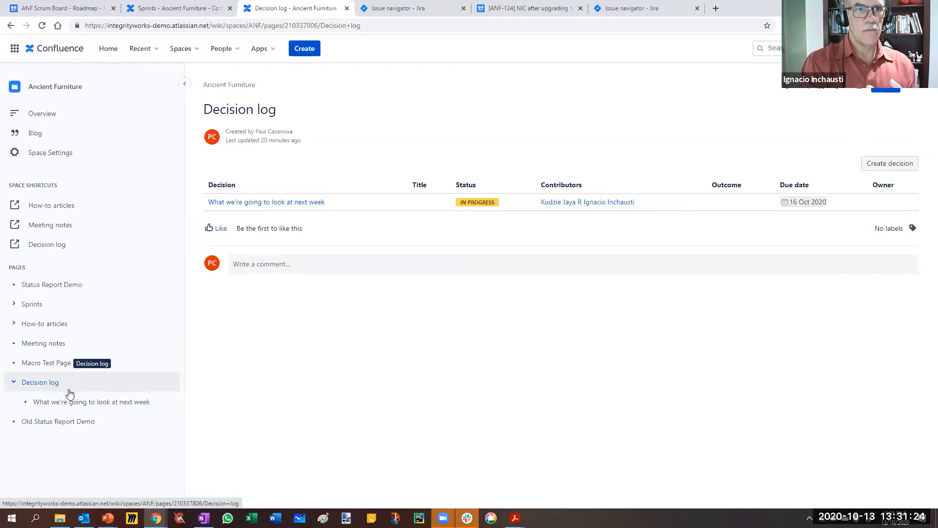
click(77, 422)
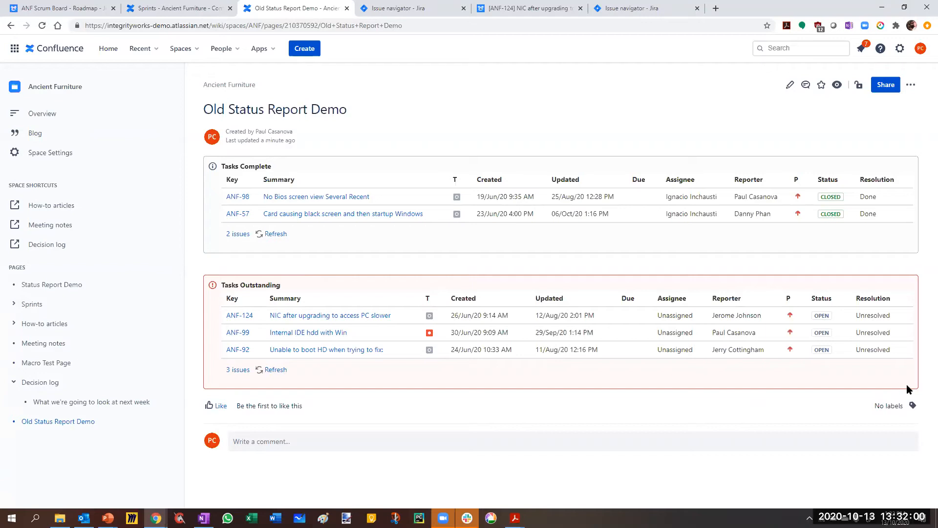
Step: Read through the questions in Atlassian's Decisions research form, and return to the Decision log page in Confluence
click(635, 248)
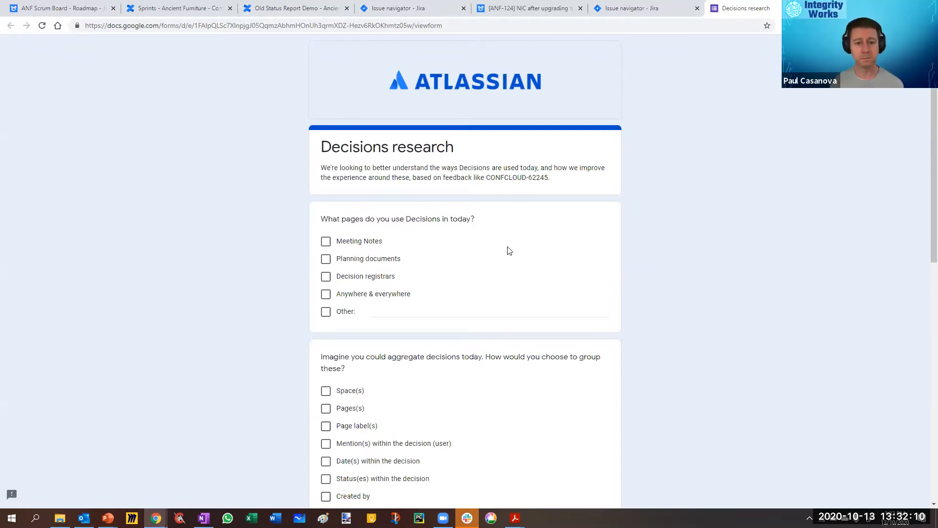
scroll(525, 229, down, 4)
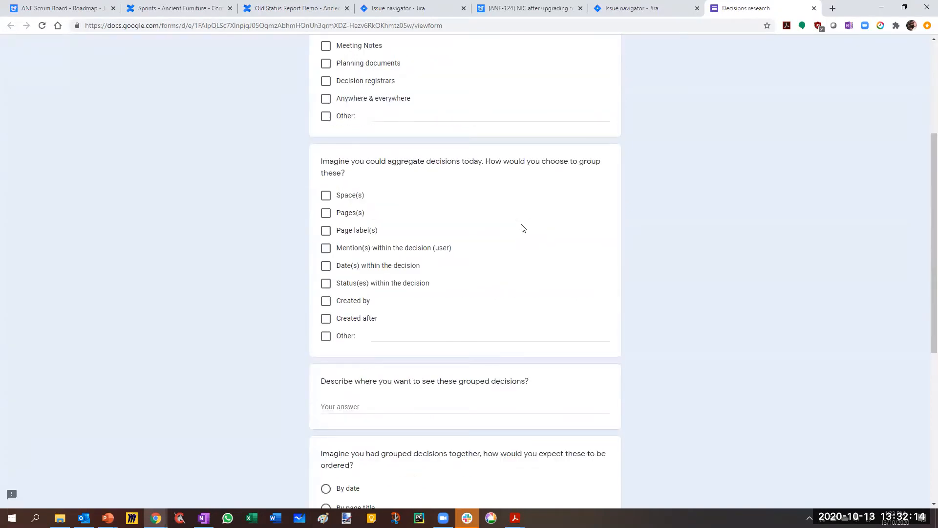
scroll(523, 228, down, 1)
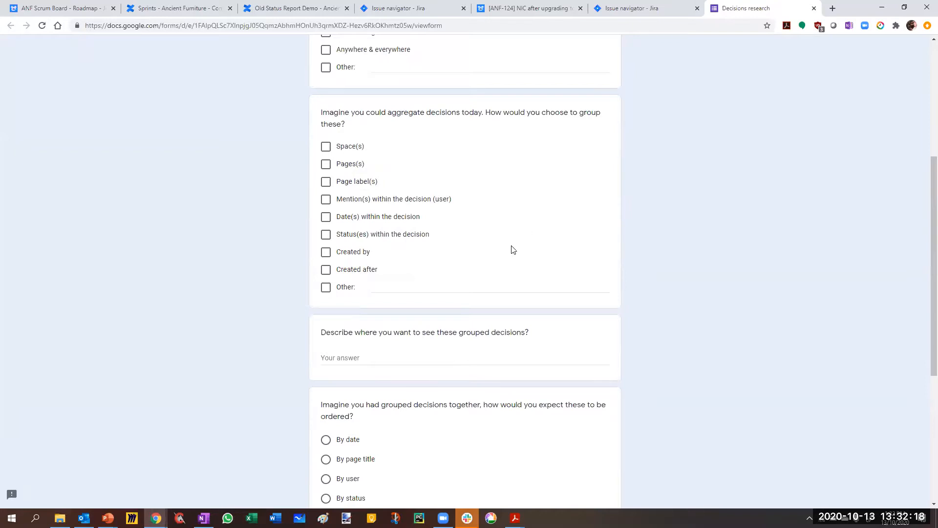
click(282, 11)
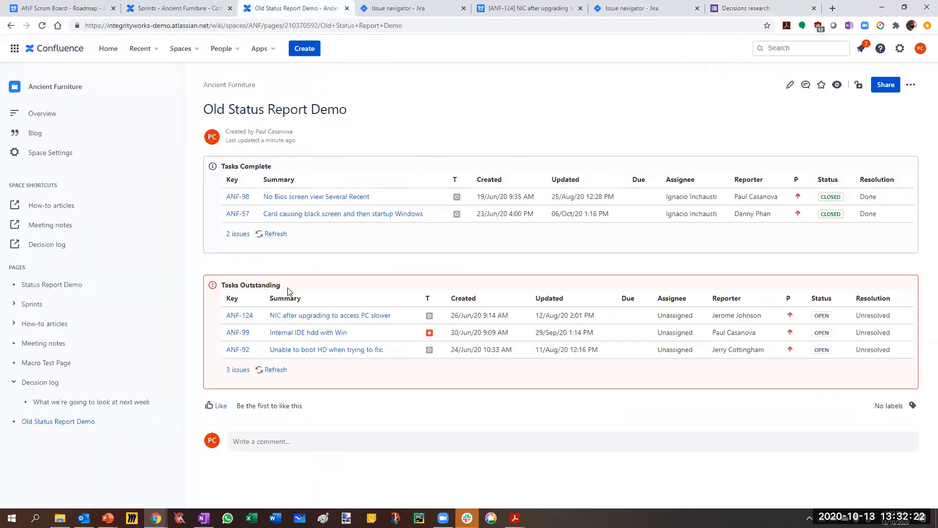
click(52, 380)
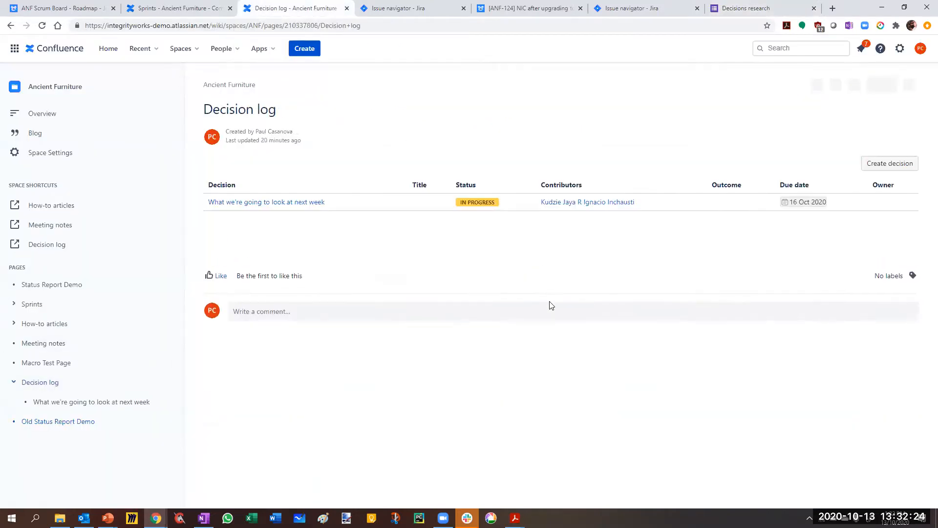
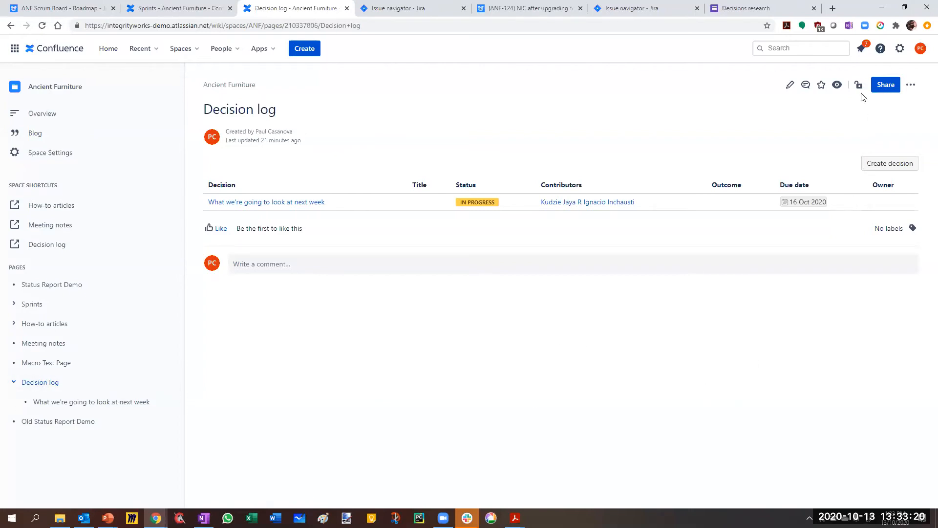
Step: Open the Decision log page for editing, examine the Page Properties Report macro's labels, space and display options, and cancel the macro dialog
click(791, 87)
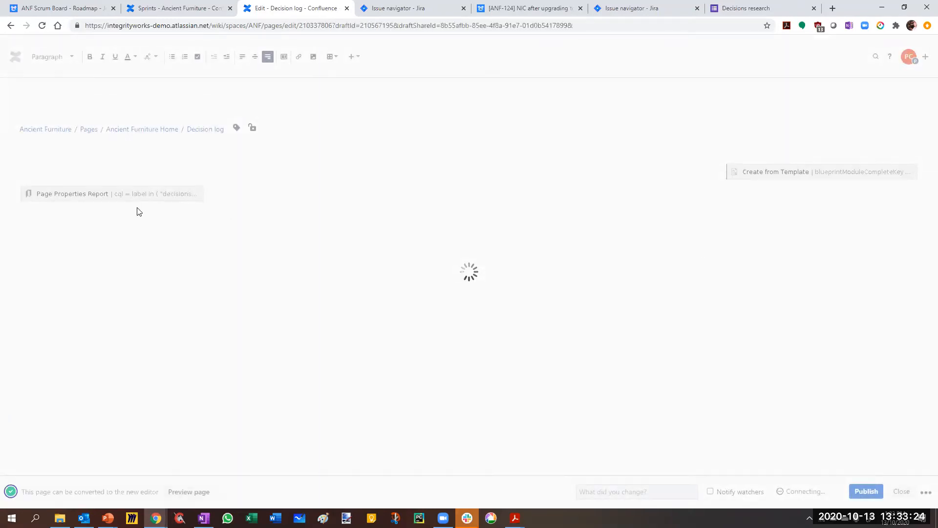
click(98, 195)
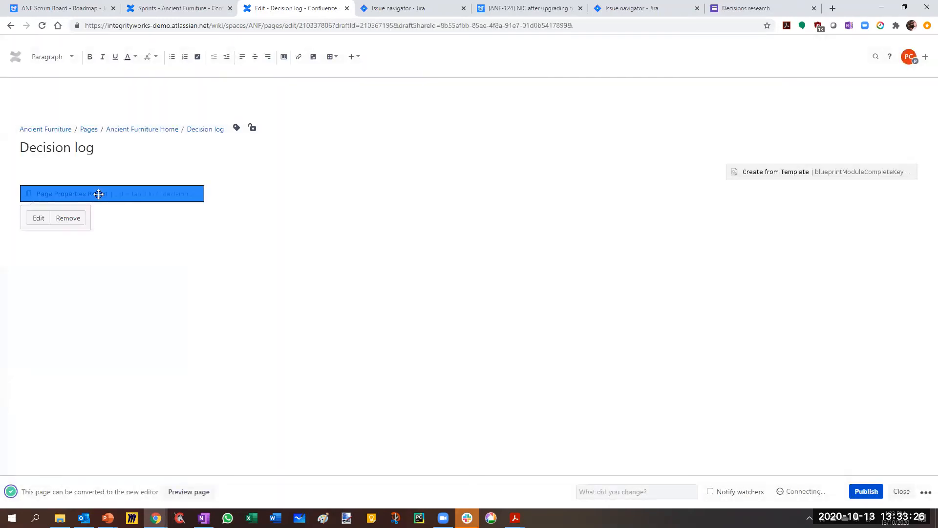
click(34, 218)
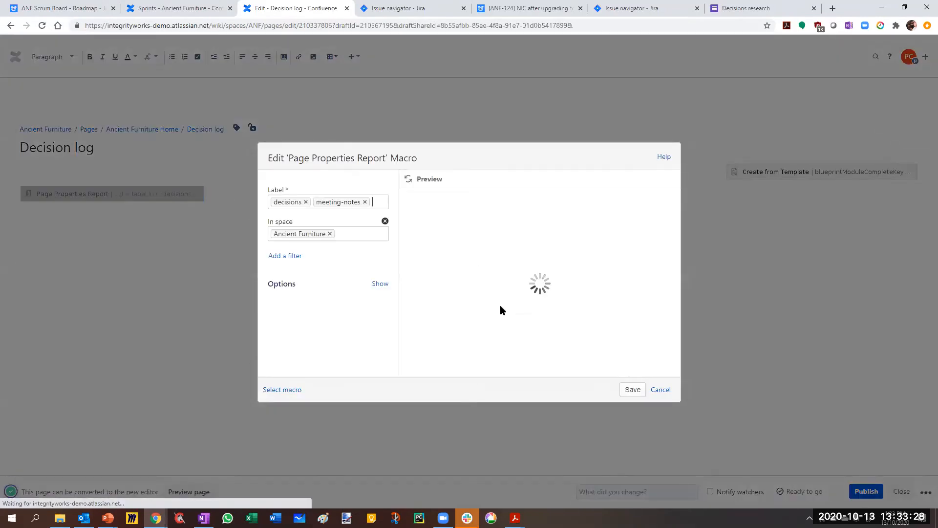
click(382, 286)
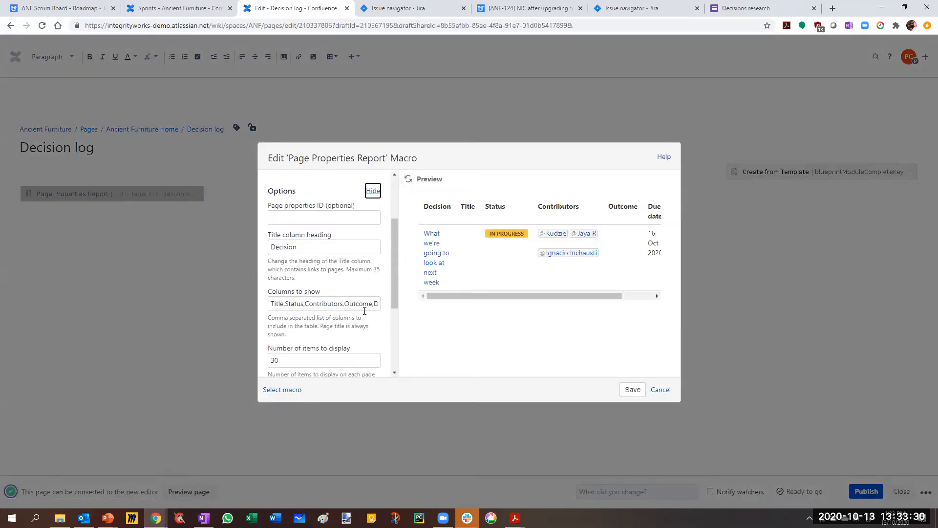
drag(393, 272, 398, 215)
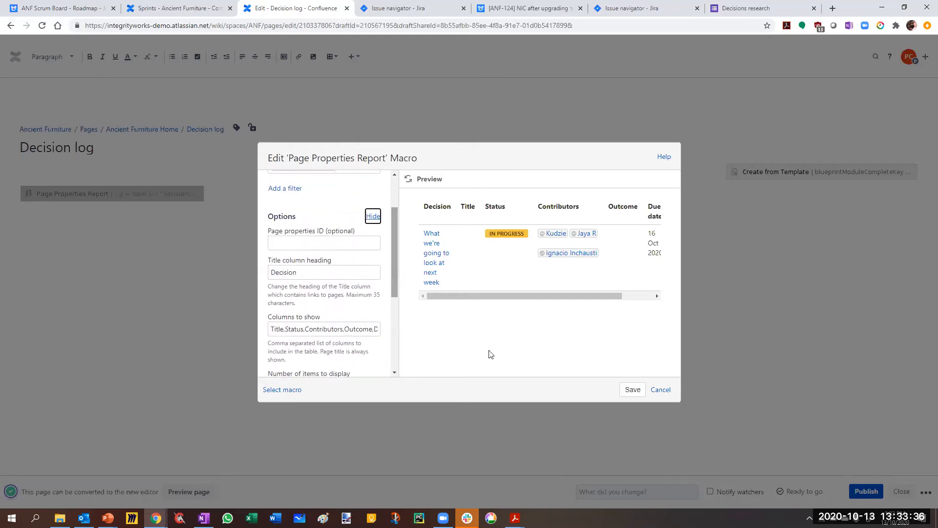
click(661, 389)
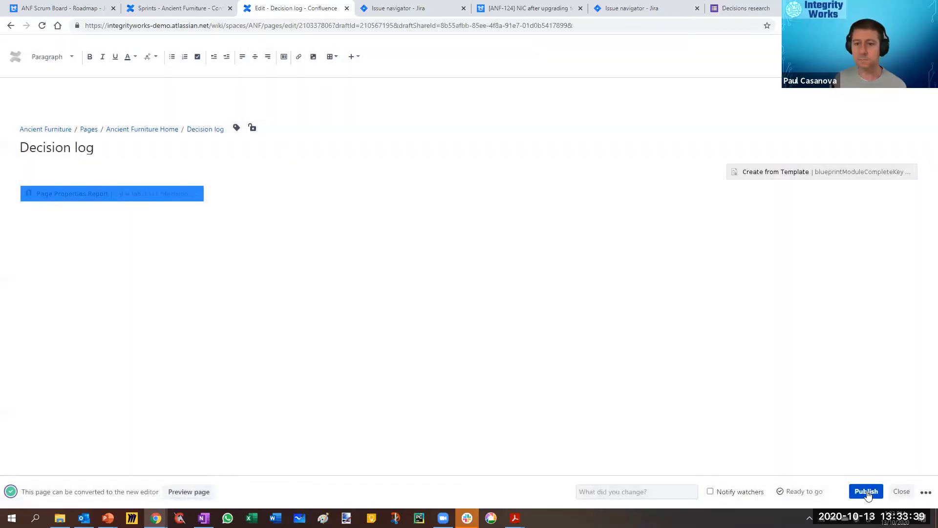
Step: Publish the Decision log page and move "What we're going to look at next week" out to the same page-tree level, directly below it
click(867, 492)
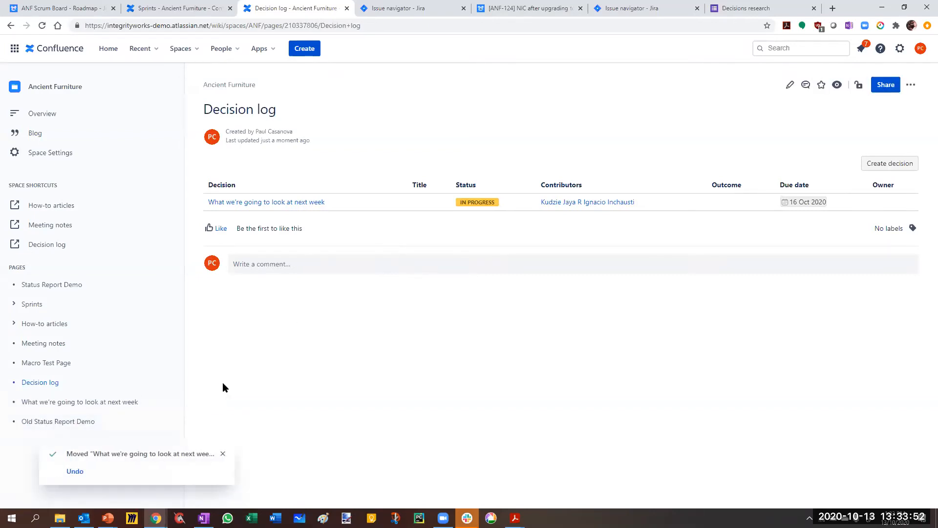
click(220, 453)
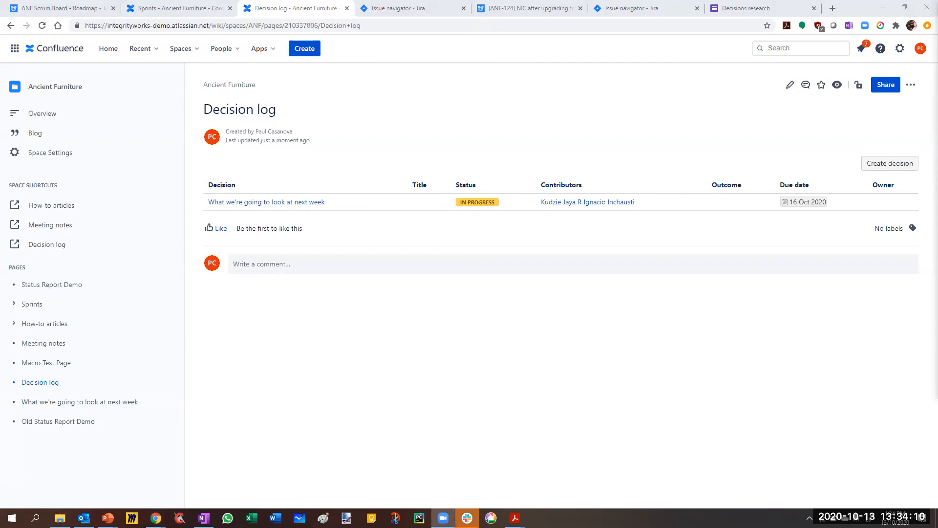
click(752, 367)
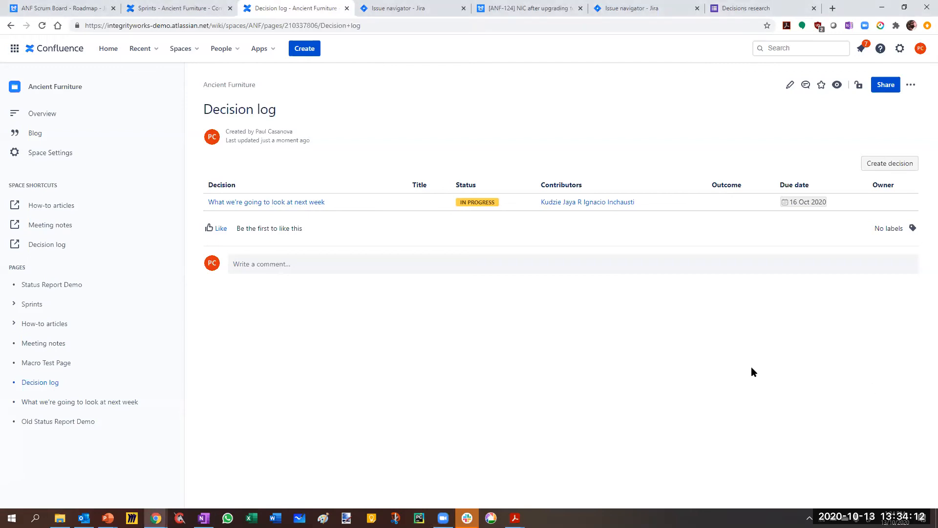